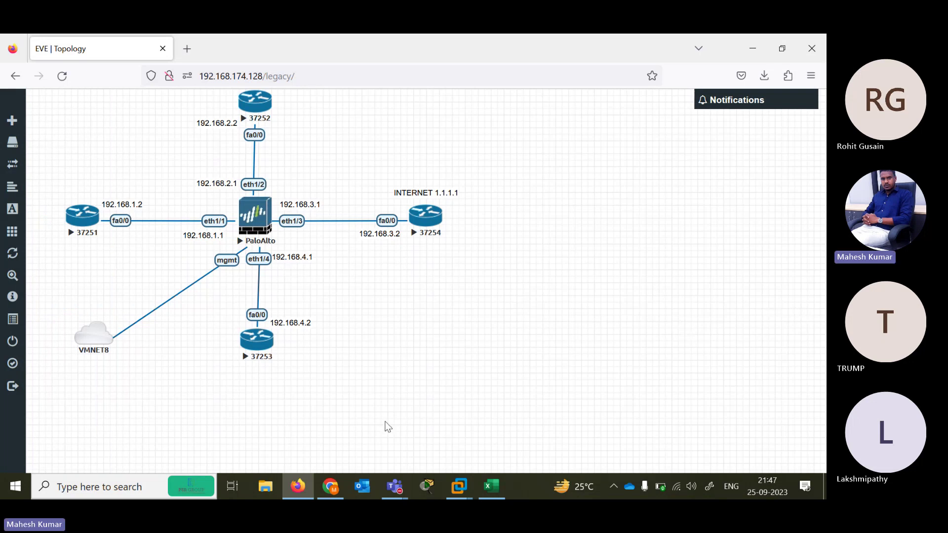
Switch from the EVE-NG Palo Alto topology to the FIREWALLCAFE YouTube playlists page in Chrome
left_click(331, 489)
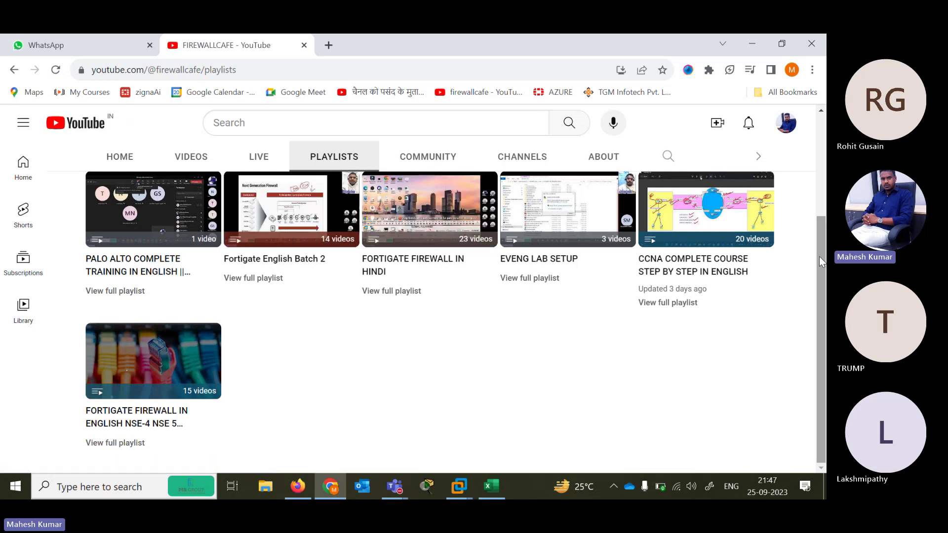
Scroll through FIREWALLCAFE's created playlists, such as PALO ALTO COMPLETE TRAINING IN ENGLISH and EVENG LAB SETUP
scroll(819, 256, "up", 3)
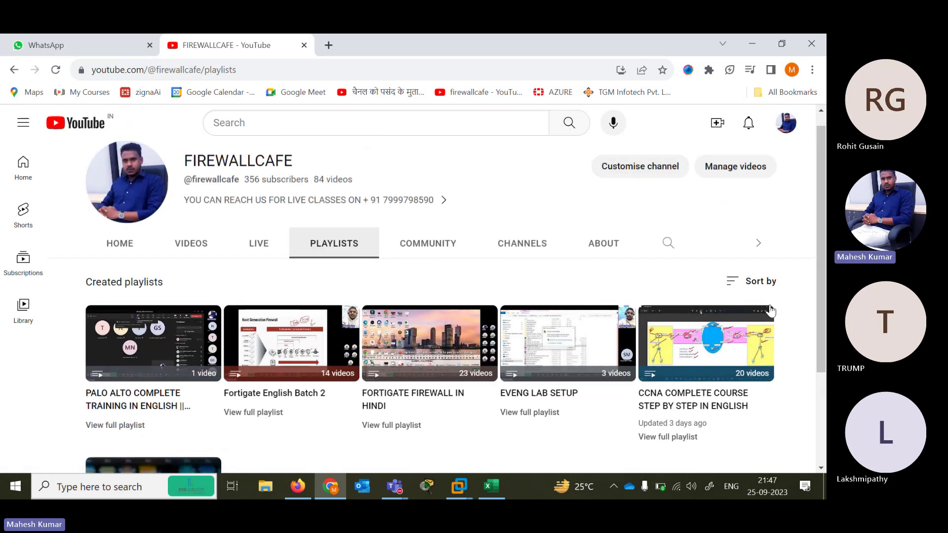
scroll(823, 259, "down", 1)
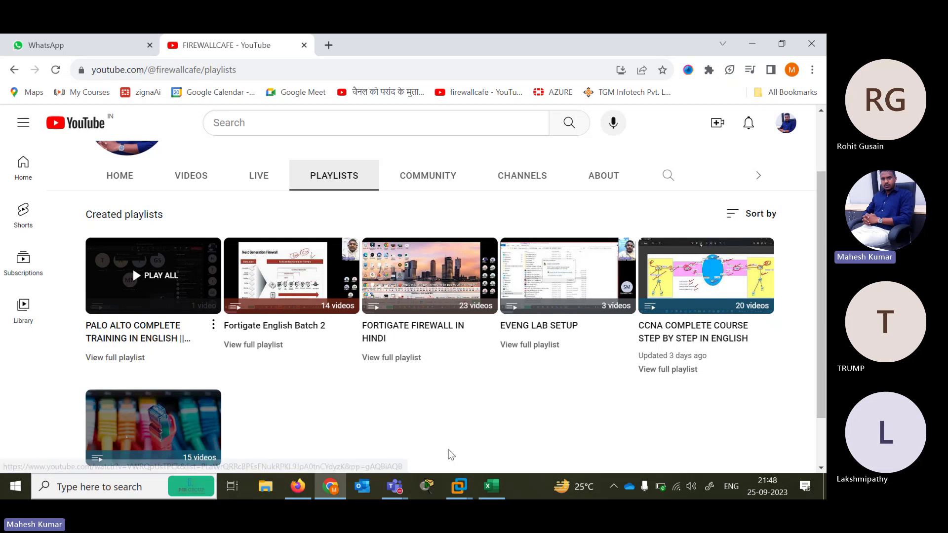
key("alt+Tab")
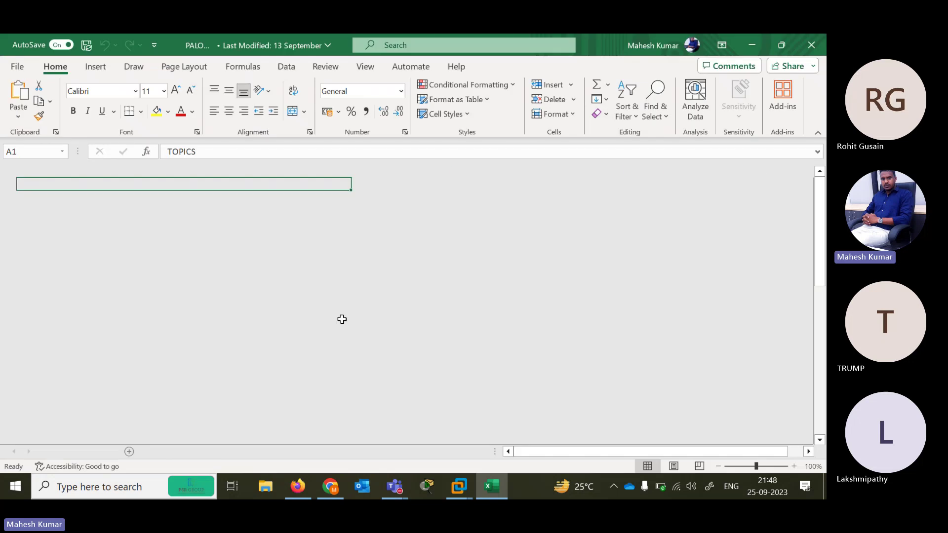
left_click(115, 203)
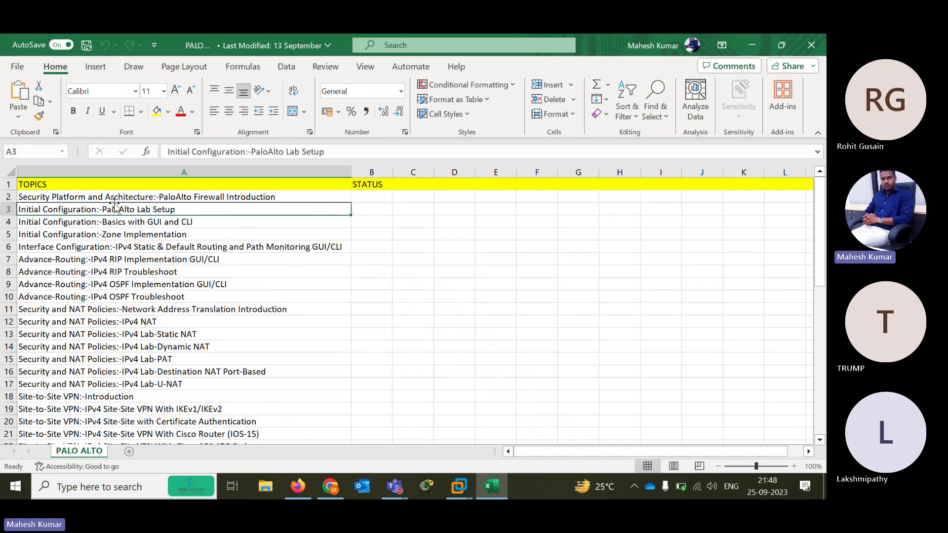
left_click(115, 201)
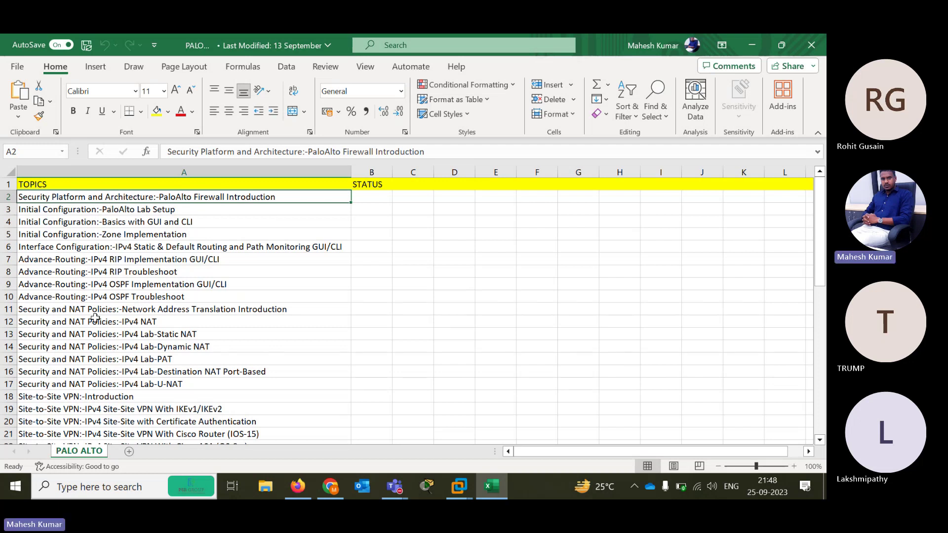
key("Down")
key("Down")
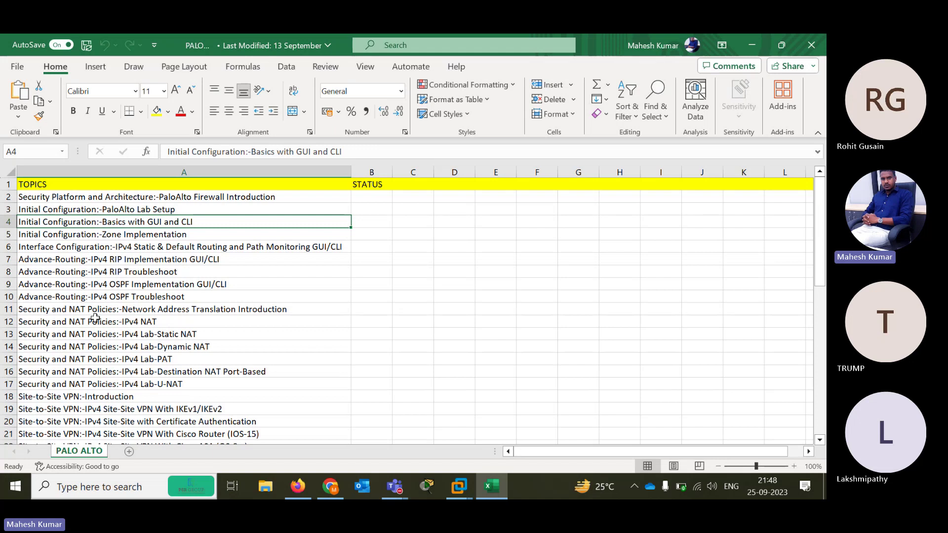
key("Down")
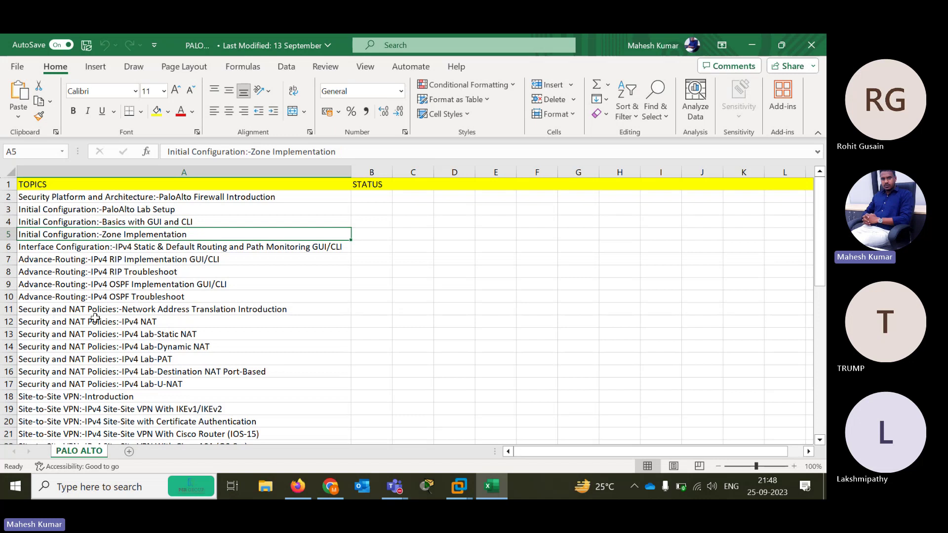
key("Down")
key("Up")
key("Down")
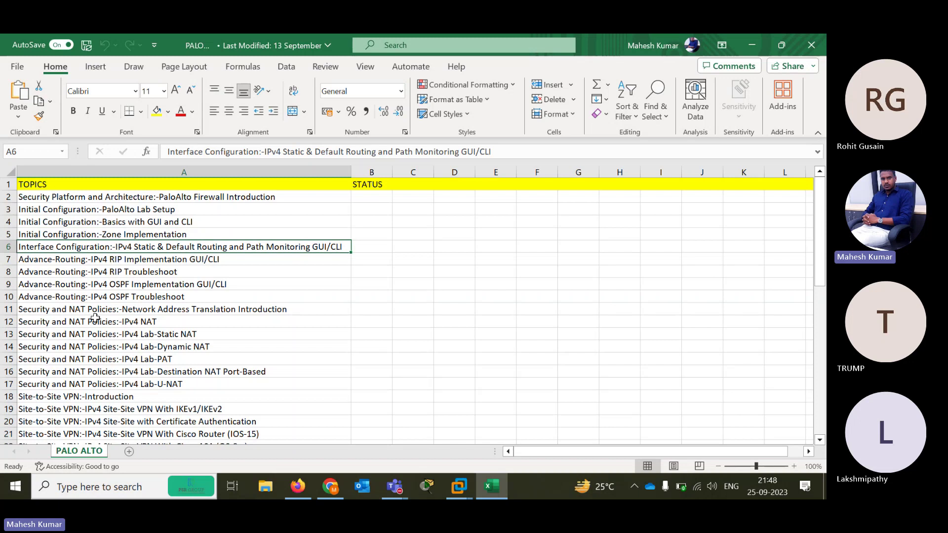
key("Down")
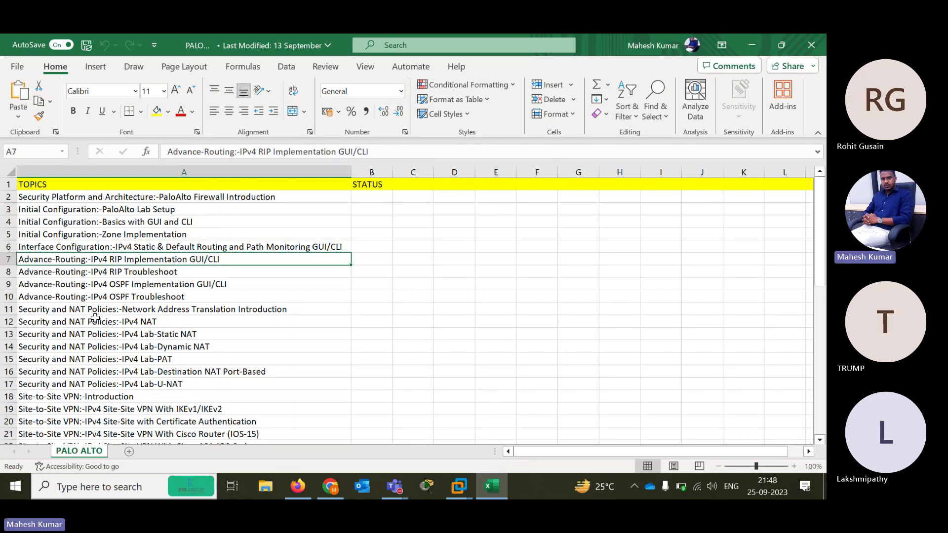
key("Down")
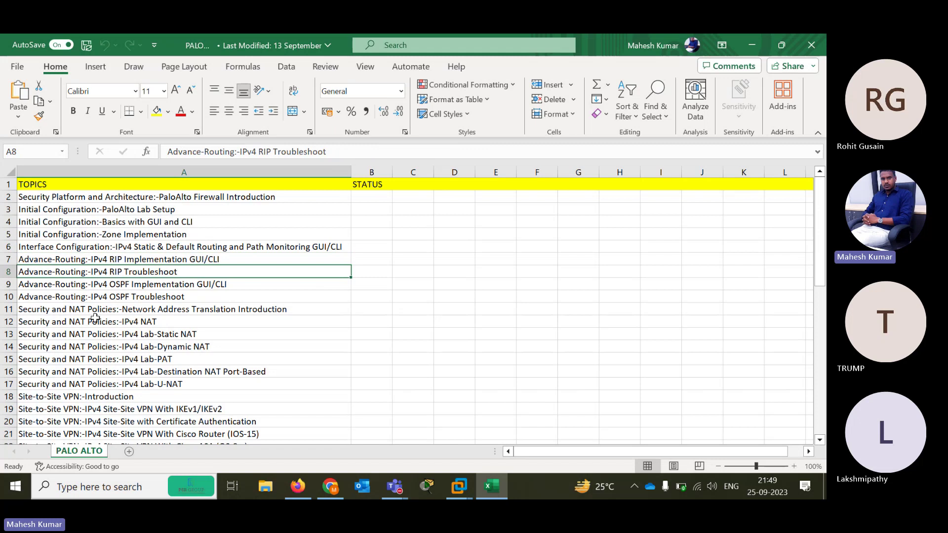
key("Down")
key("Up")
key("Down")
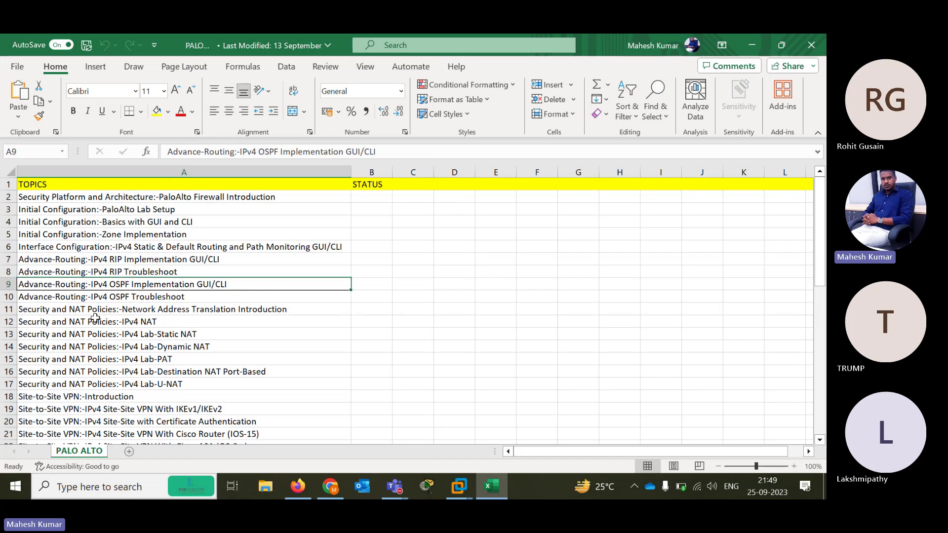
key("Down")
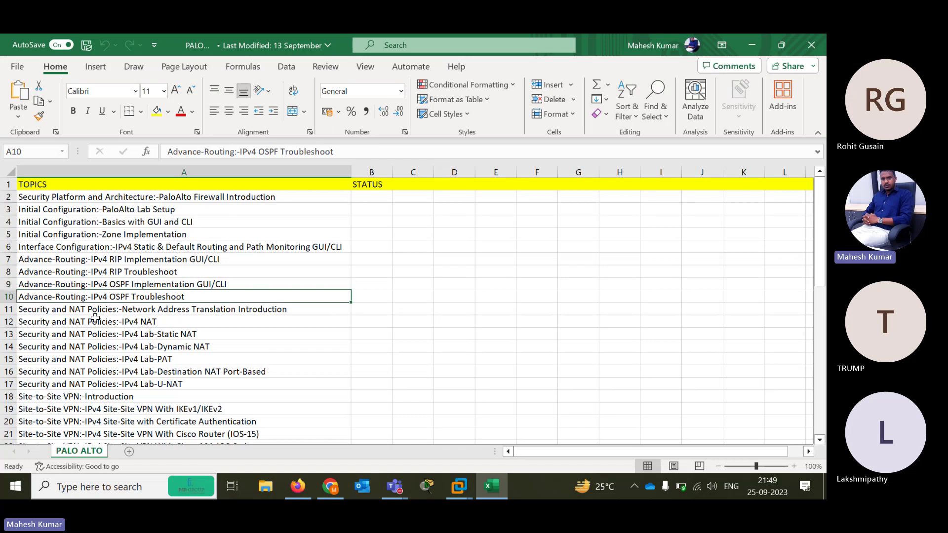
key("Down")
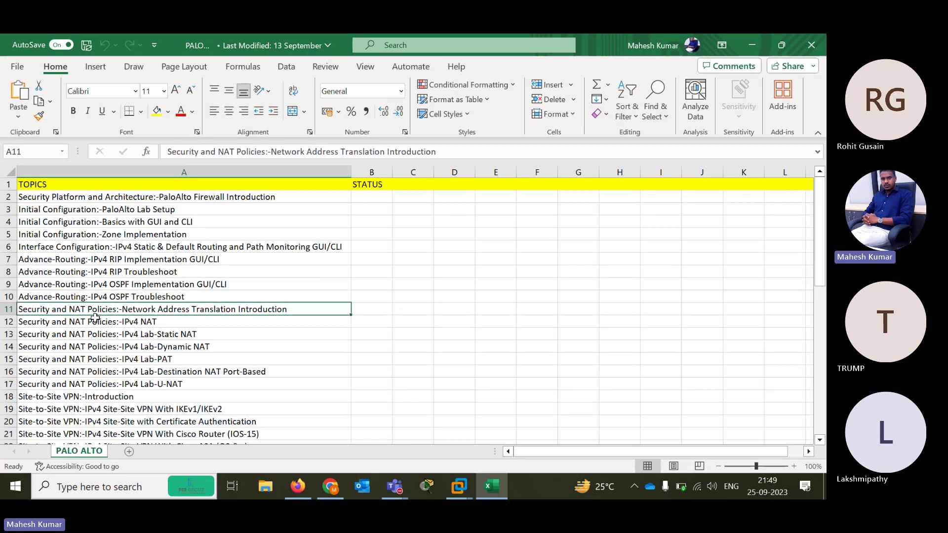
key("Down")
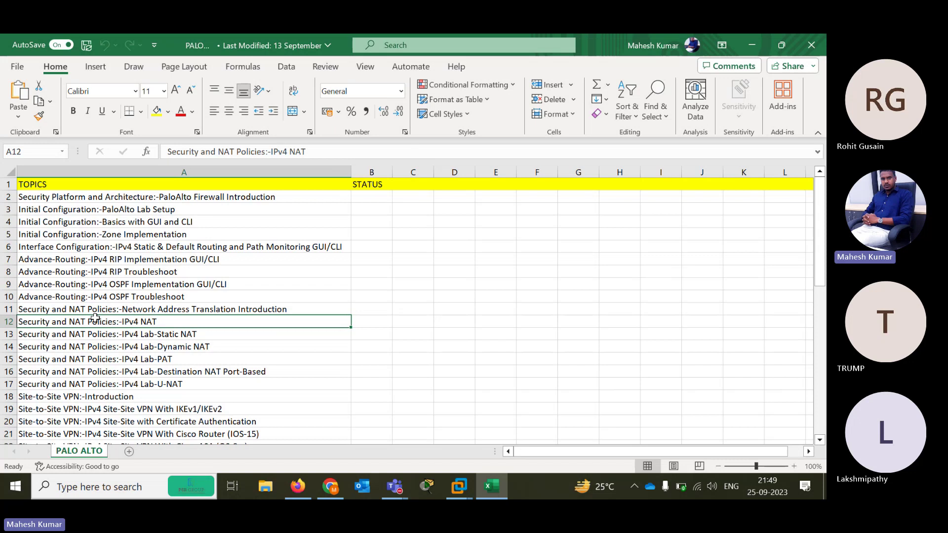
key("Down")
key("Down")
key("Down")
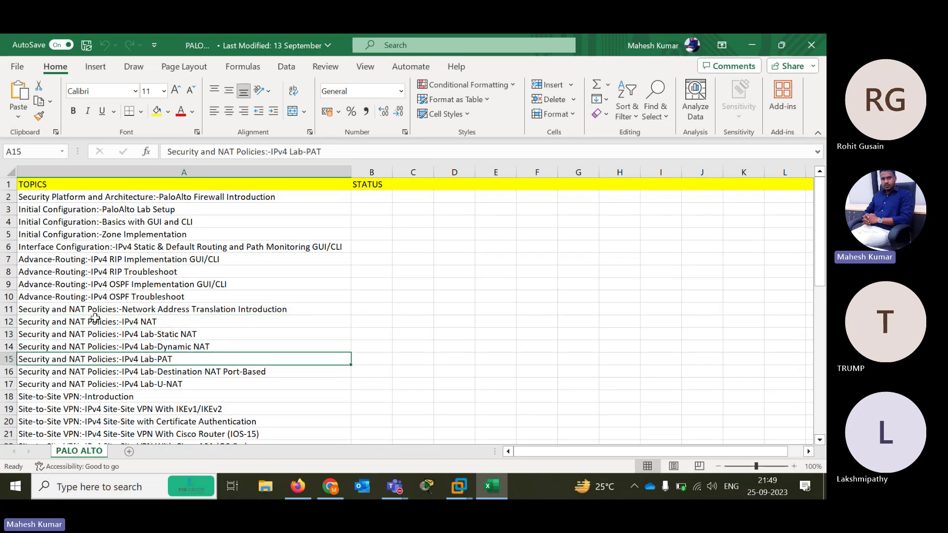
key("Up")
key("Up")
key("Down")
key("Down")
key("Down")
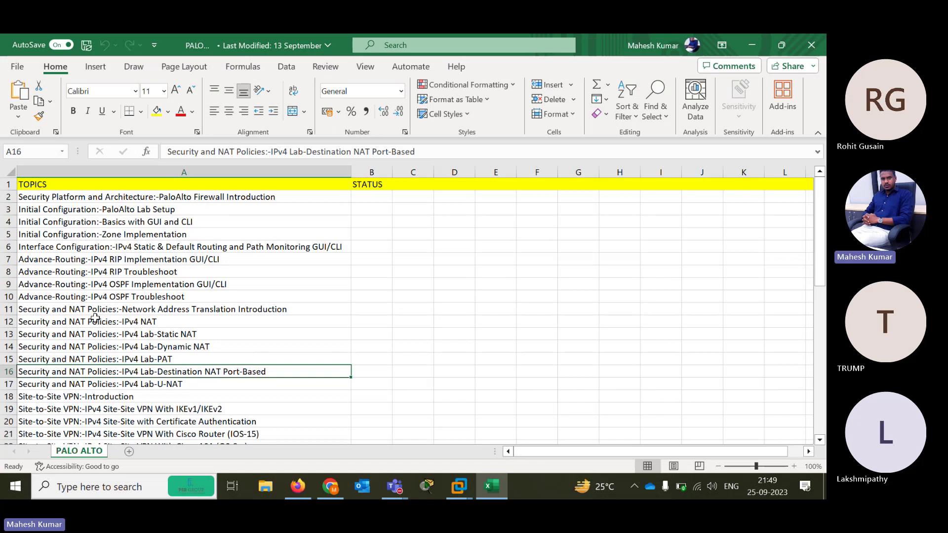
key("Down")
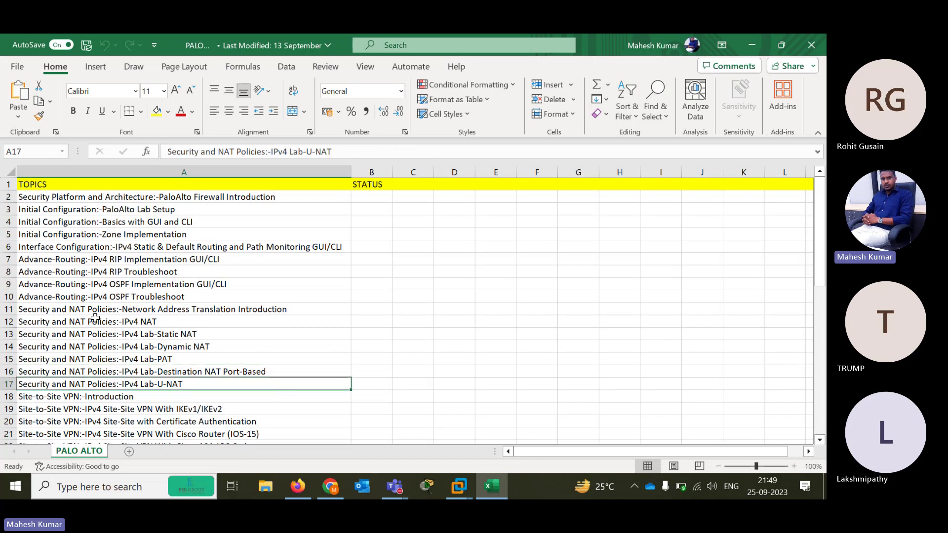
key("Down")
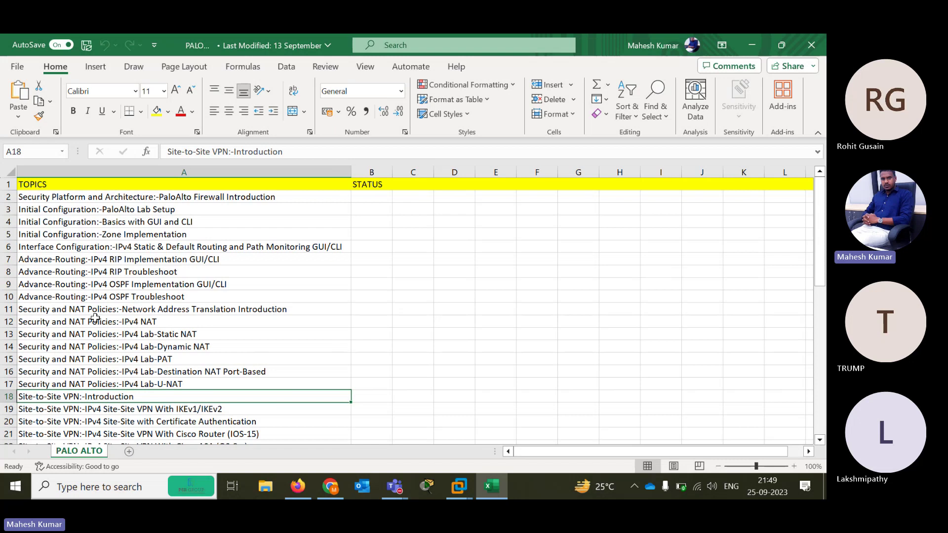
key("Down")
key("Down")
key("Down")
key("Down")
key("Down")
key("Down")
key("Down")
key("Down")
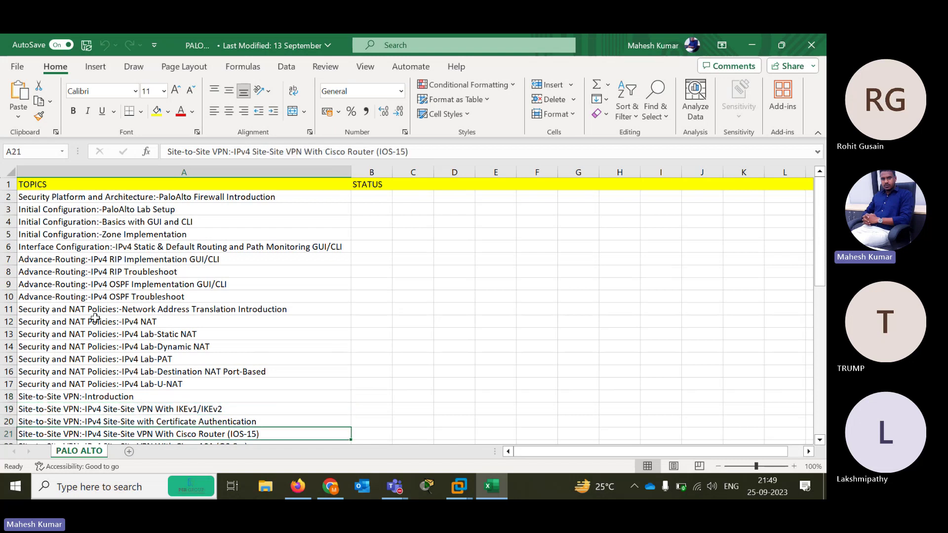
key("Down")
key("Down")
key("Up")
key("Up")
key("Up")
key("Up")
key("Up")
key("Up")
key("Up")
key("Up")
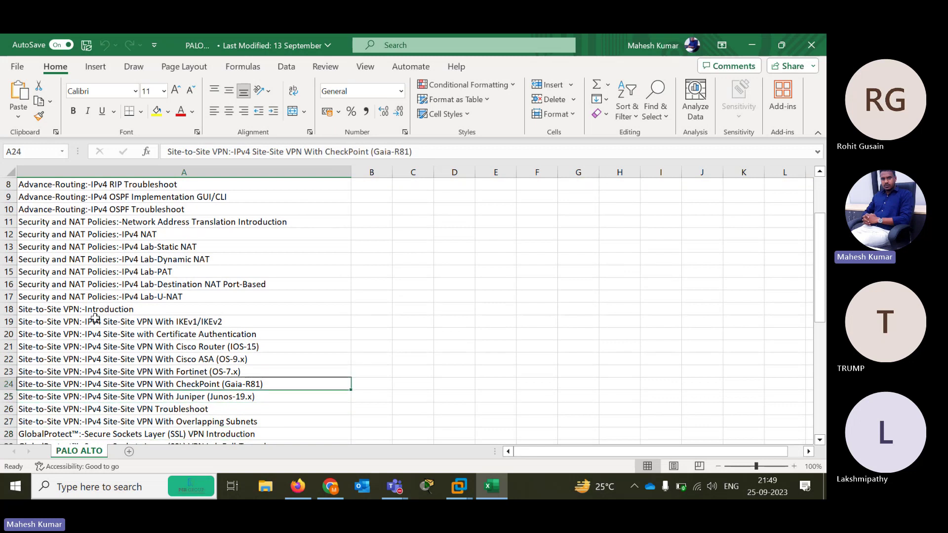
key("Up")
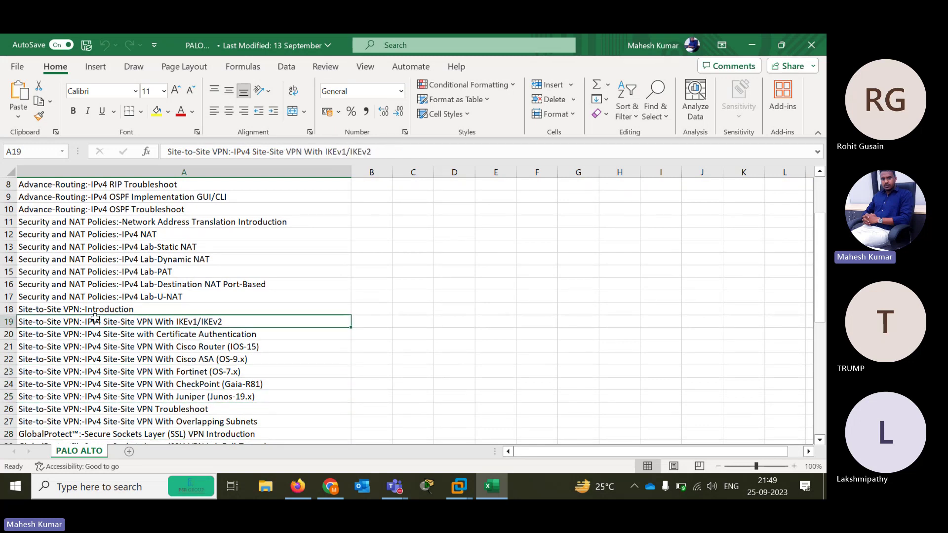
key("Down")
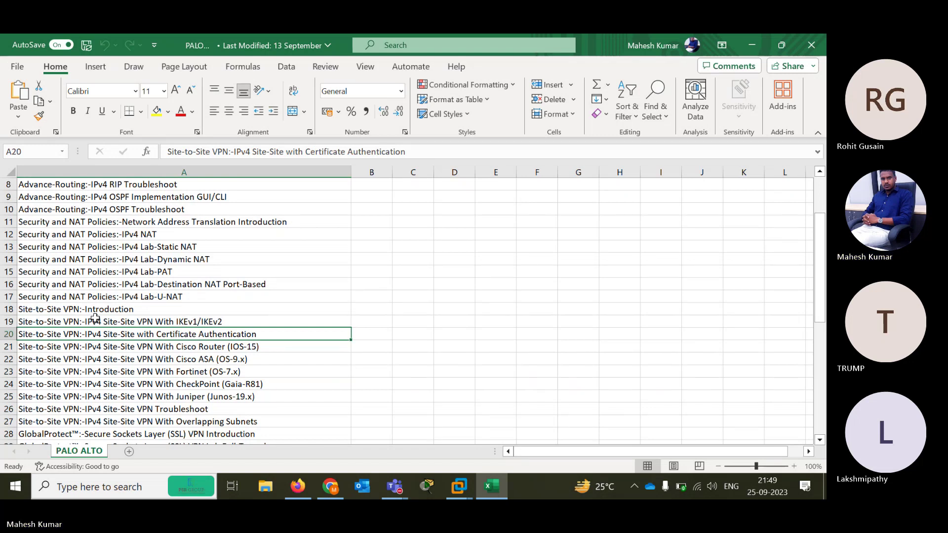
key("Down")
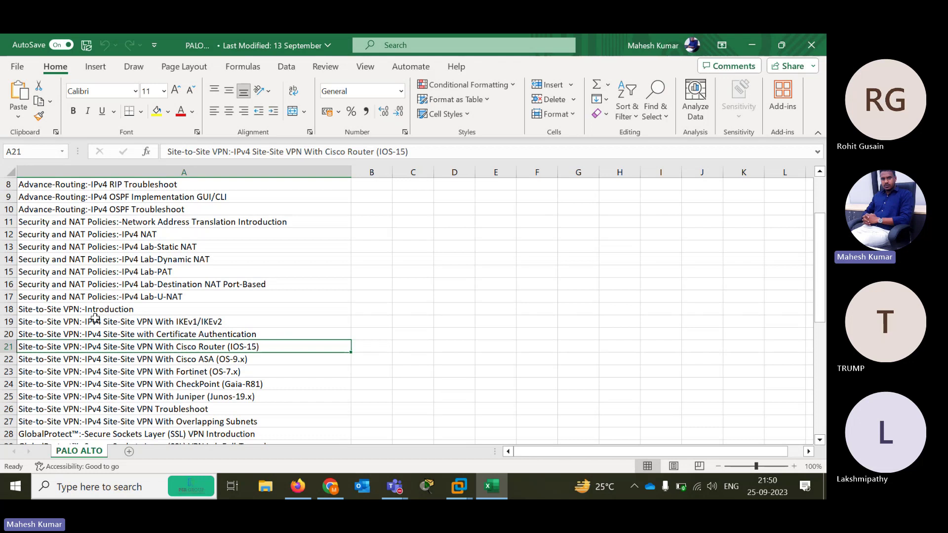
key("Down")
key("Down")
key("Down")
key("Down")
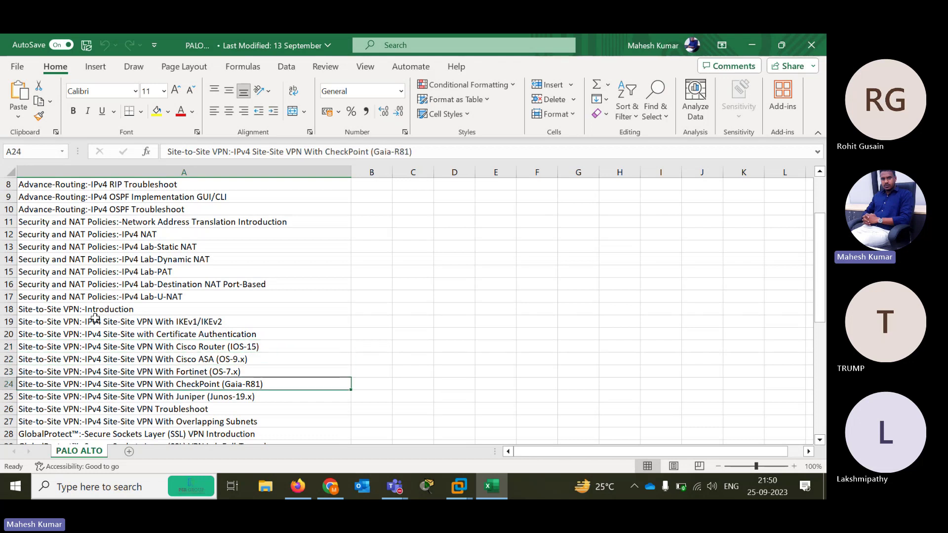
key("Up")
key("Up")
key("Up")
key("Up")
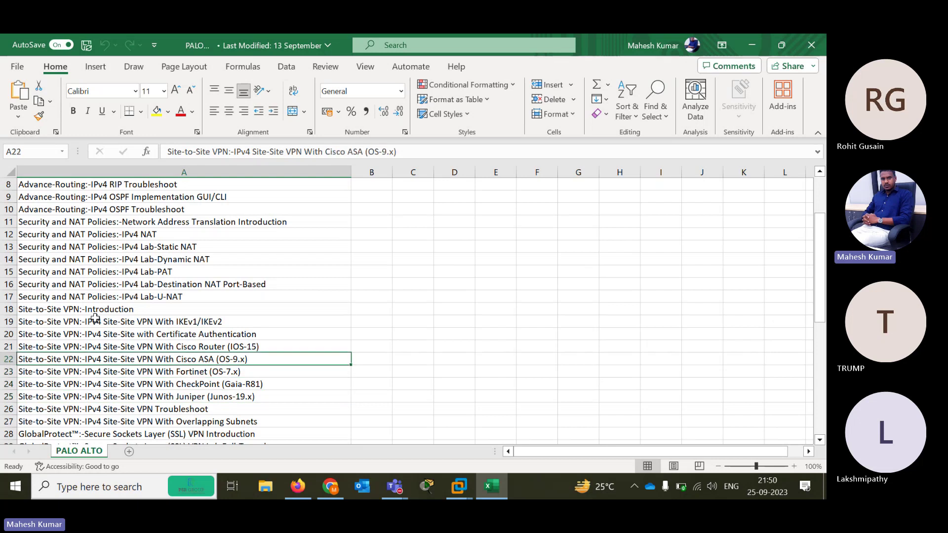
key("Down")
key("Down")
key("Down")
key("Down")
key("Down")
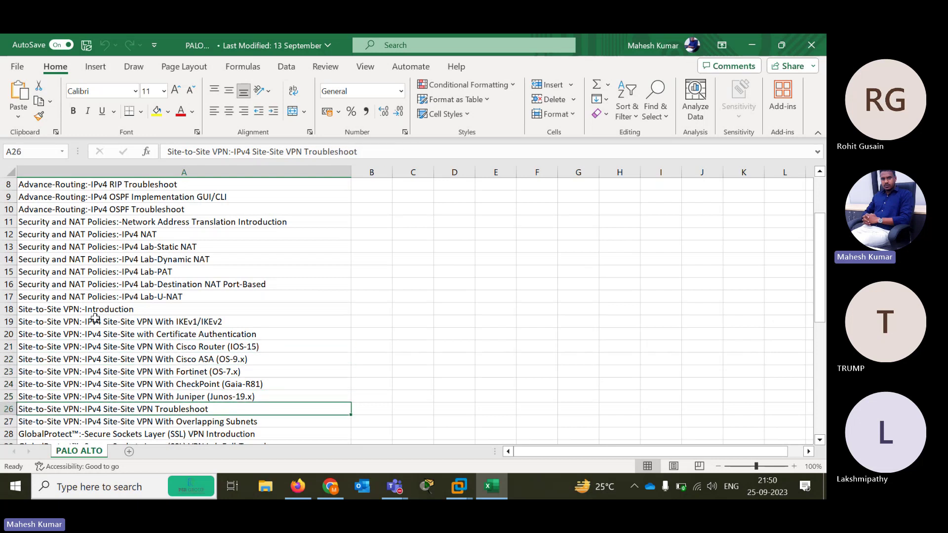
key("Down")
key("Up")
key("Down")
key("Down")
key("Down")
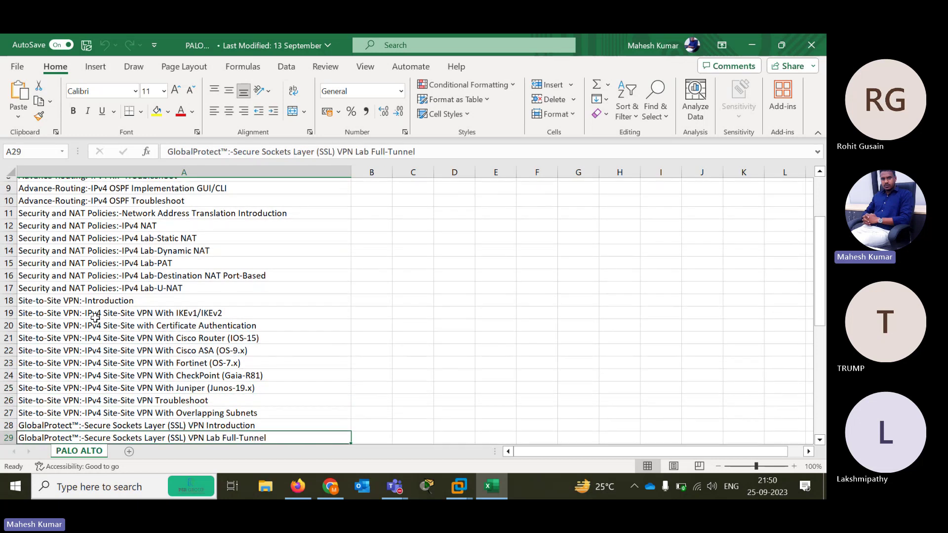
key("Down")
key("Down")
key("Down")
key("Up")
key("Up")
key("Up")
key("Up")
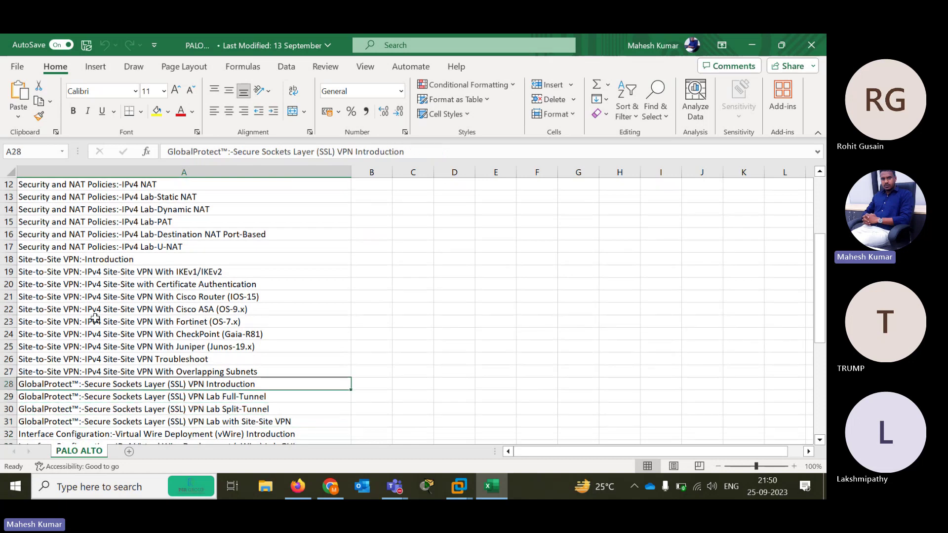
key("Up")
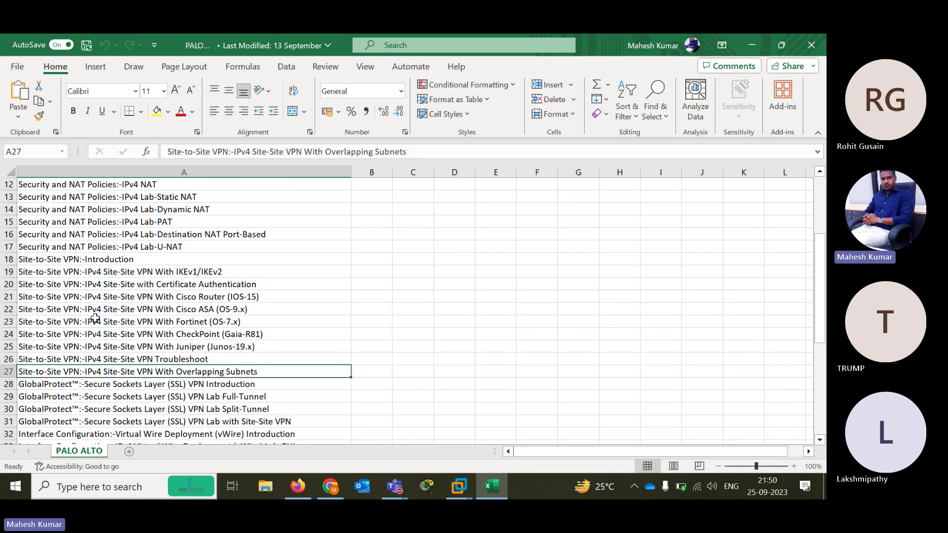
key("Up")
key("Down")
key("Down")
key("Down")
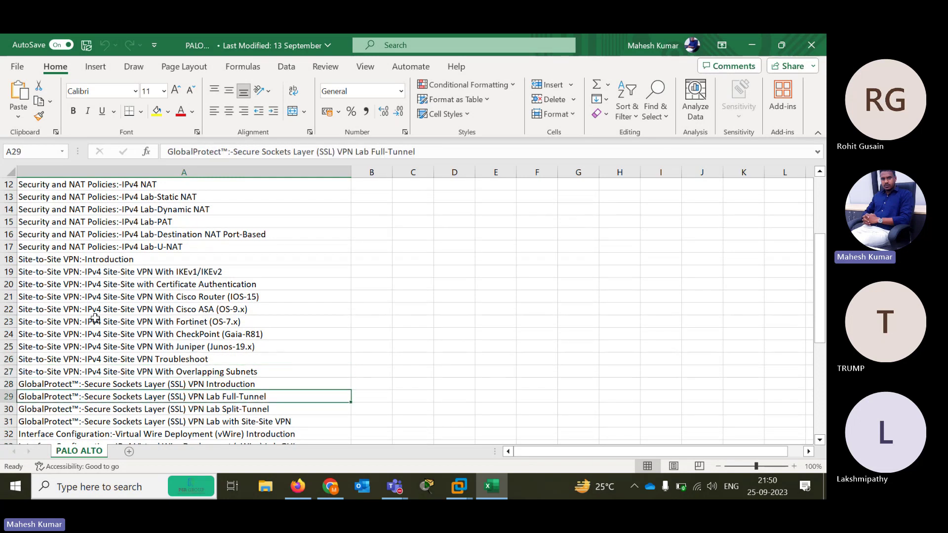
key("Down")
key("Up")
key("Up")
key("Down")
key("Down")
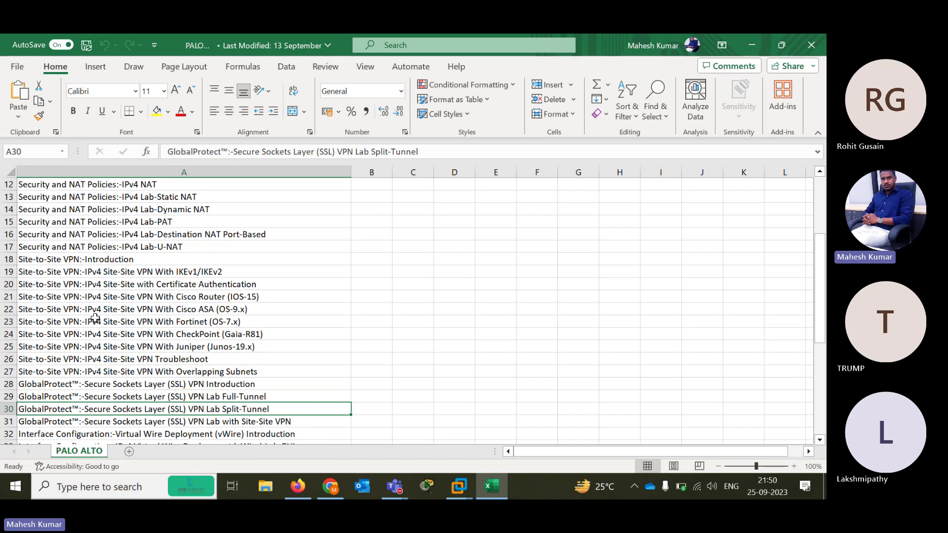
key("Down")
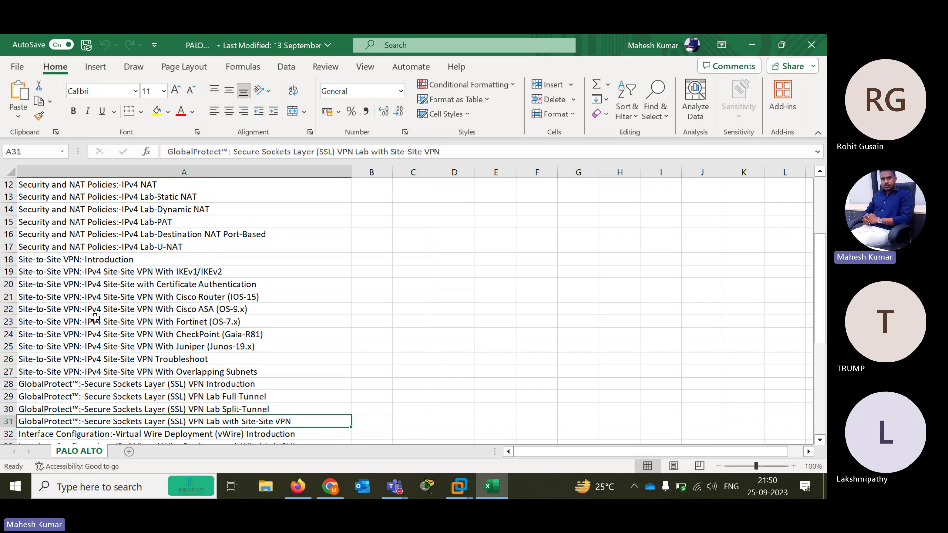
key("Down")
key("Down")
key("Down")
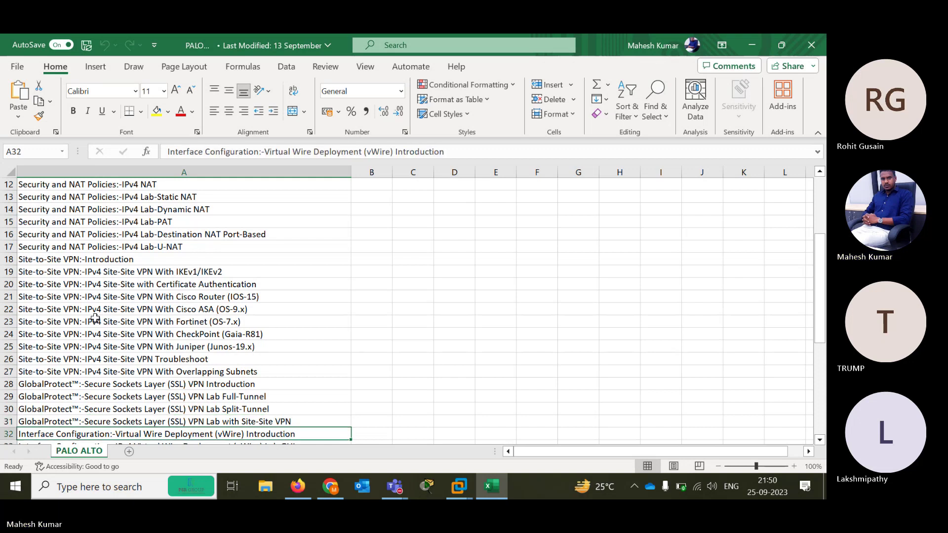
key("Down")
key("Down")
key("Down")
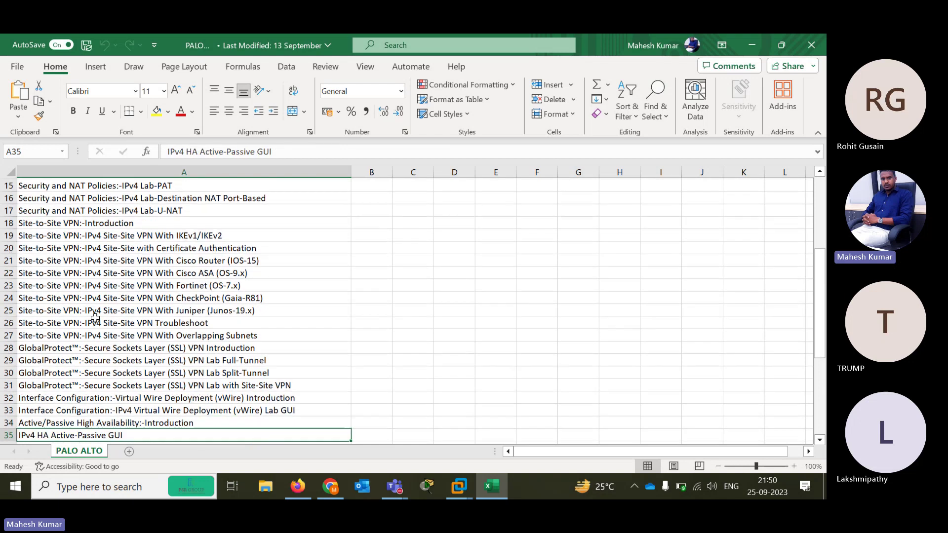
key("Up")
key("Up")
key("Up")
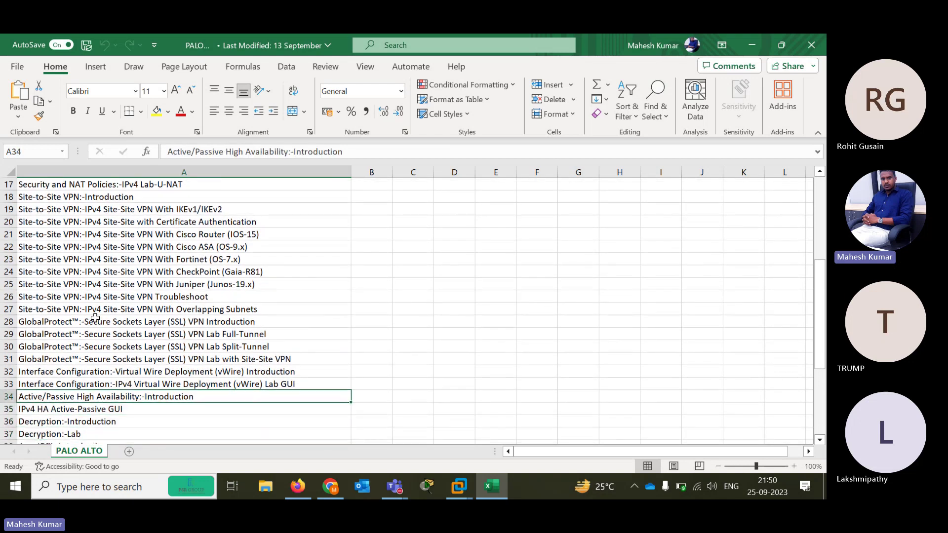
key("Down")
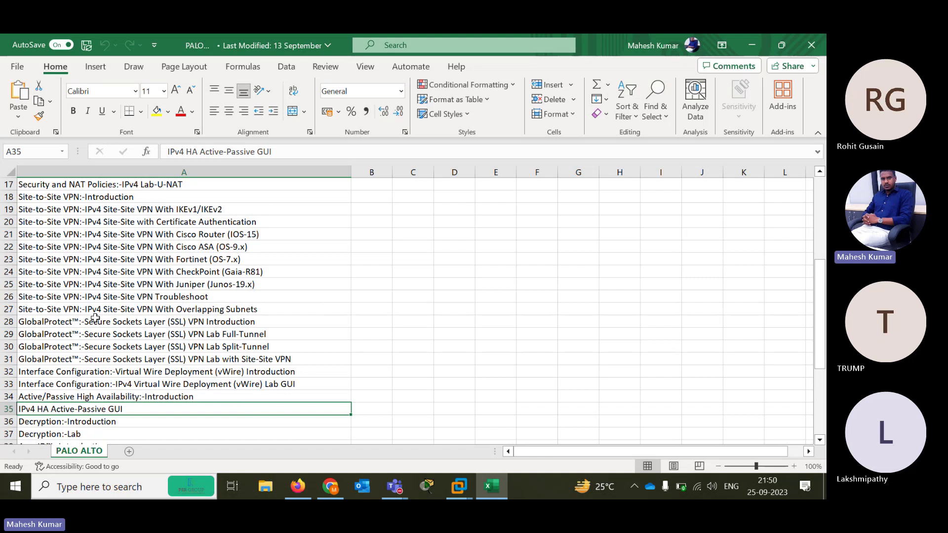
key("Down")
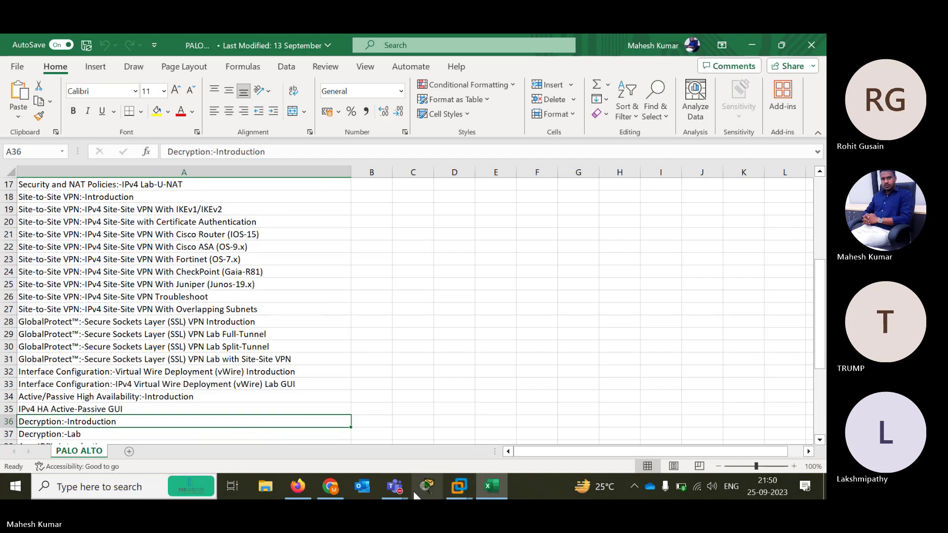
left_click(395, 487)
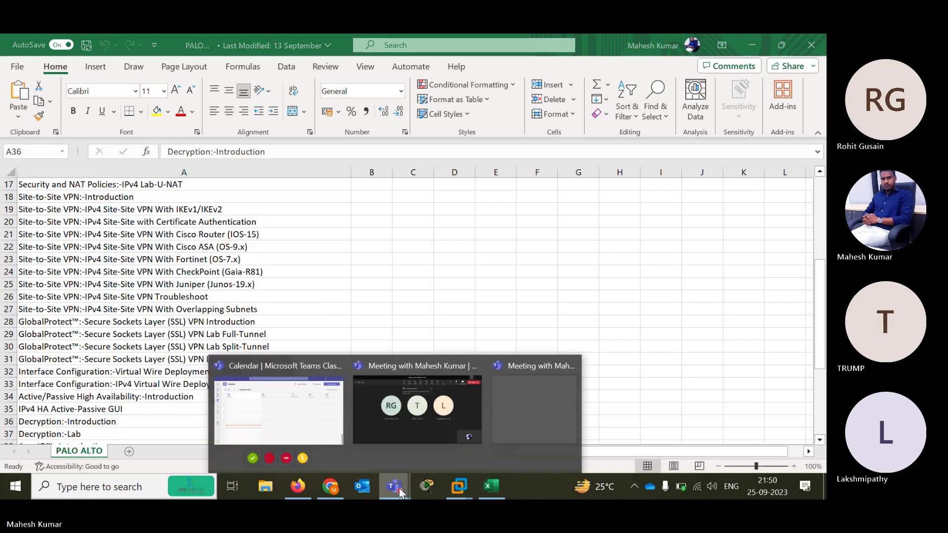
left_click(436, 433)
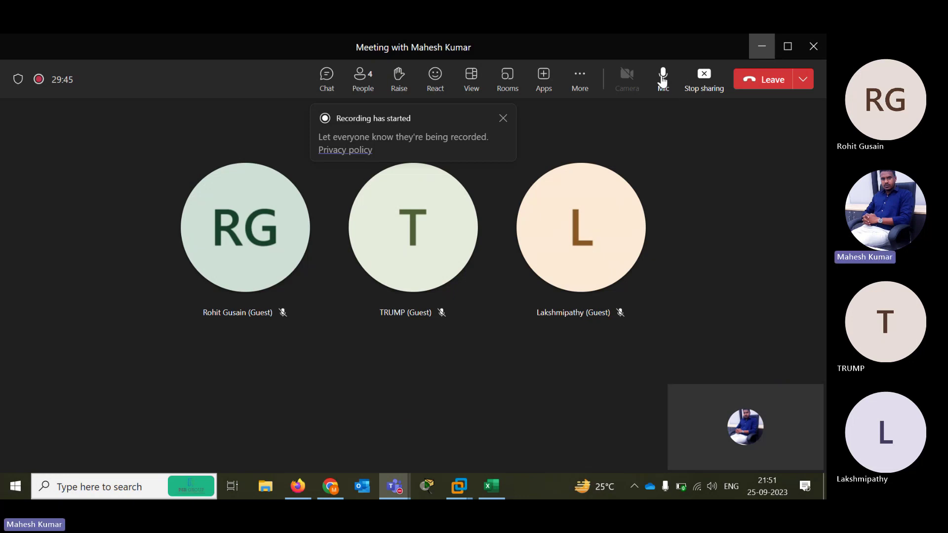
left_click(663, 85)
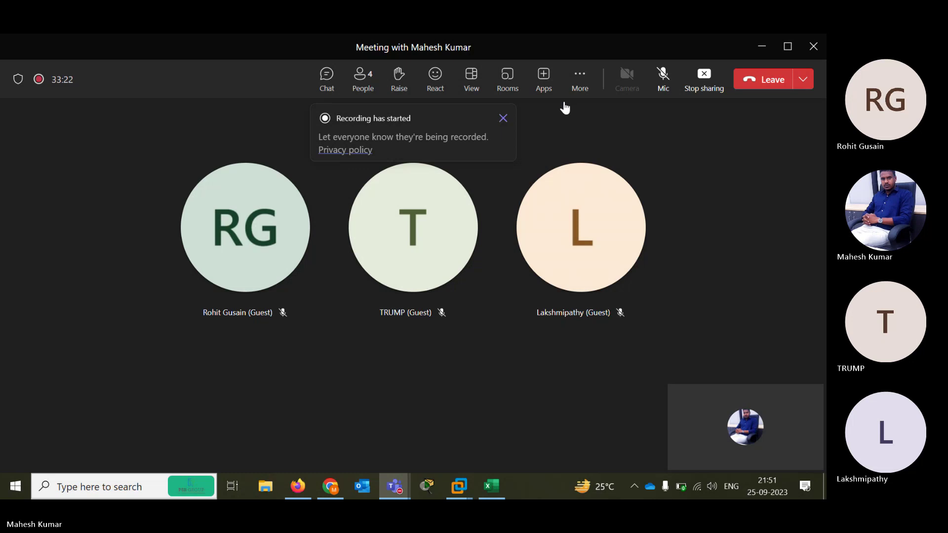
left_click(660, 74)
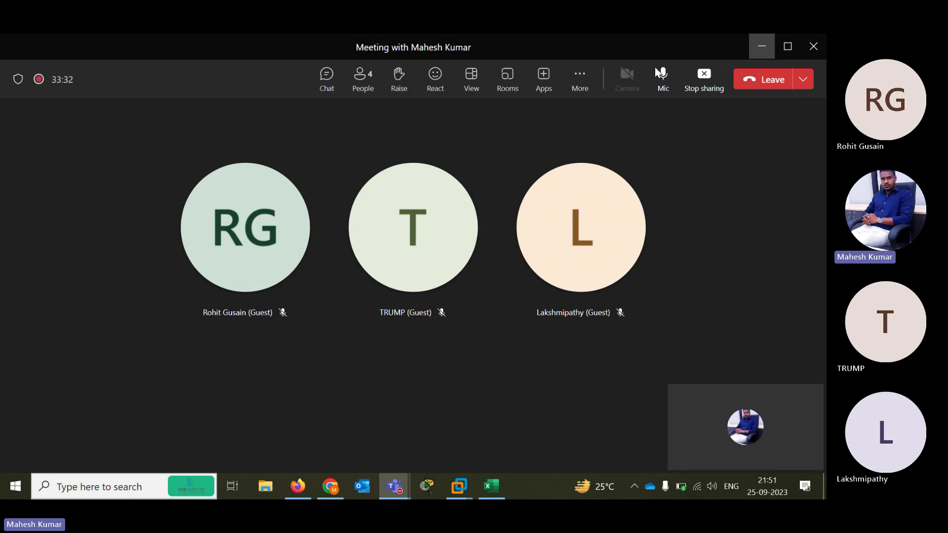
left_click(761, 46)
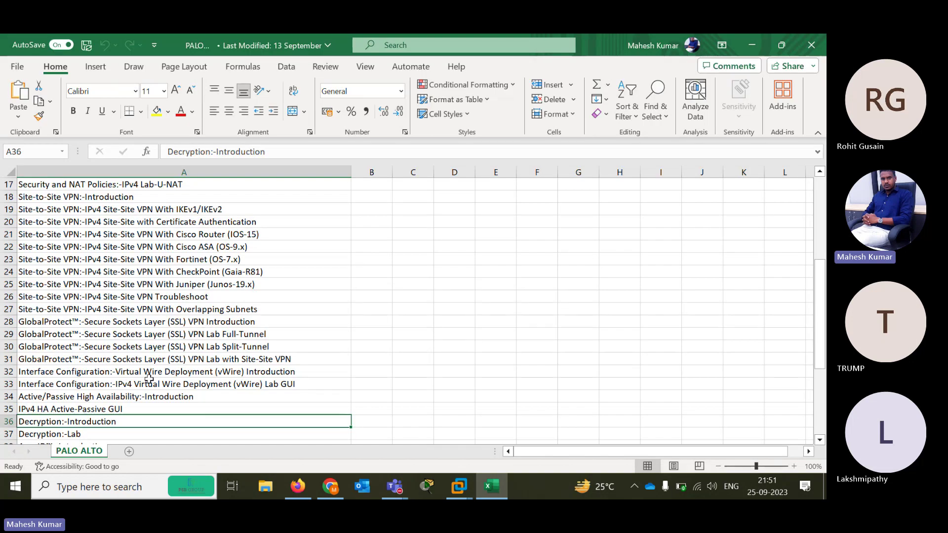
Select topic ranges in the workbook, ending on the Decryption:-Introduction topic
key("Down")
key("Down")
key("Up")
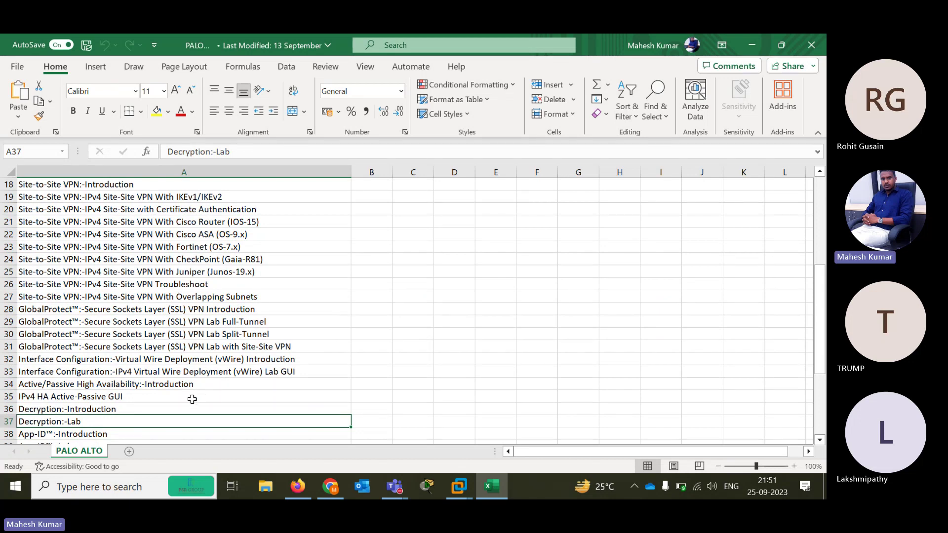
left_click_drag(192, 399, 150, 198)
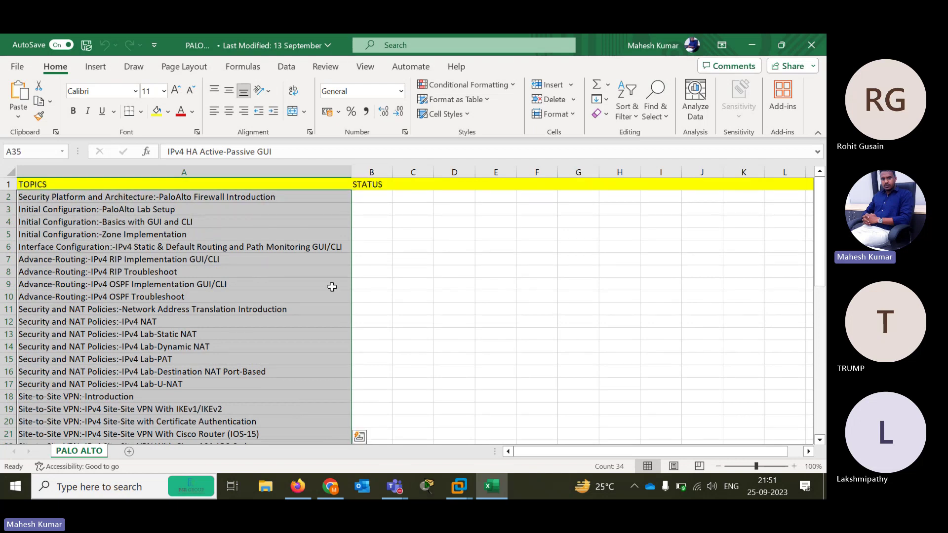
left_click(291, 351)
left_click(295, 355)
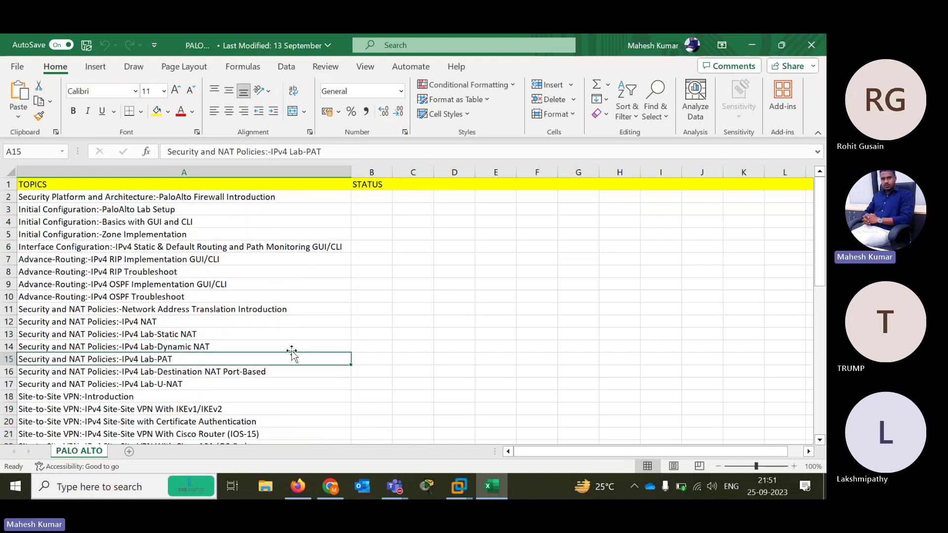
key("Down")
key("Down")
key("Down")
key("Down")
key("Down")
key("Down")
key("Down")
key("Down")
key("Down")
key("Down")
key("Down")
key("Down")
key("Down")
key("Down")
key("Down")
key("Down")
key("Down")
key("Down")
key("Down")
key("Down")
key("Down")
key("Down")
key("Down")
key("Down")
key("Down")
key("Down")
key("Down")
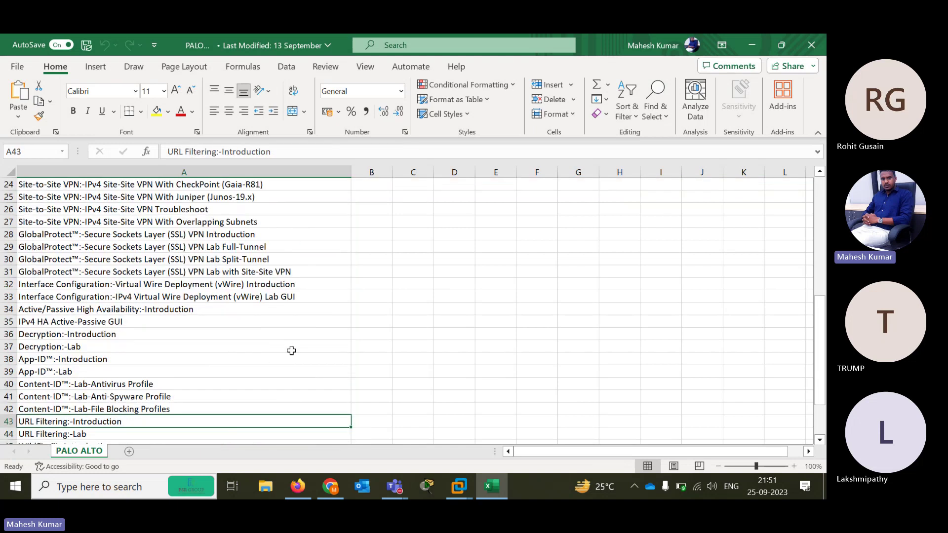
key("Up")
key("Up")
key("Up")
key("Up")
key("Up")
key("Up")
key("Up")
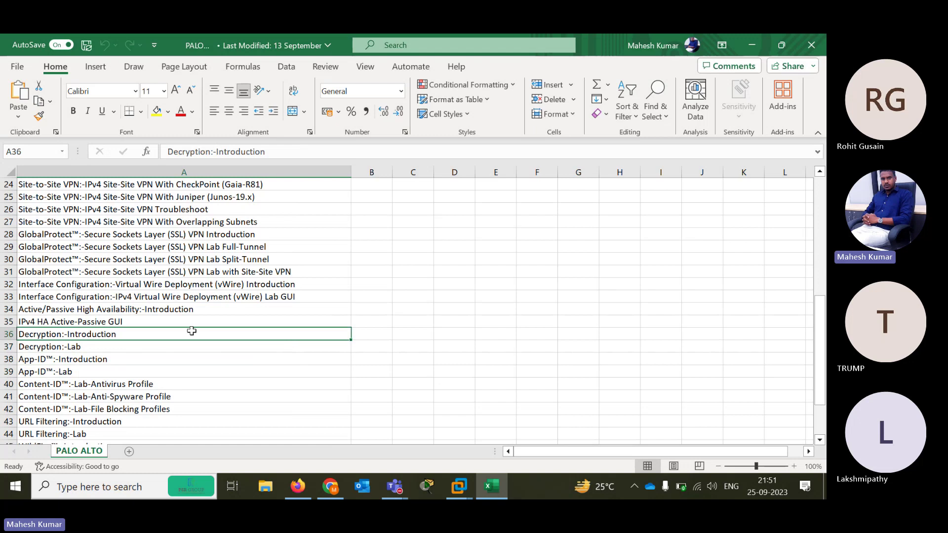
left_click(360, 336)
left_click_drag(316, 334, 265, 353)
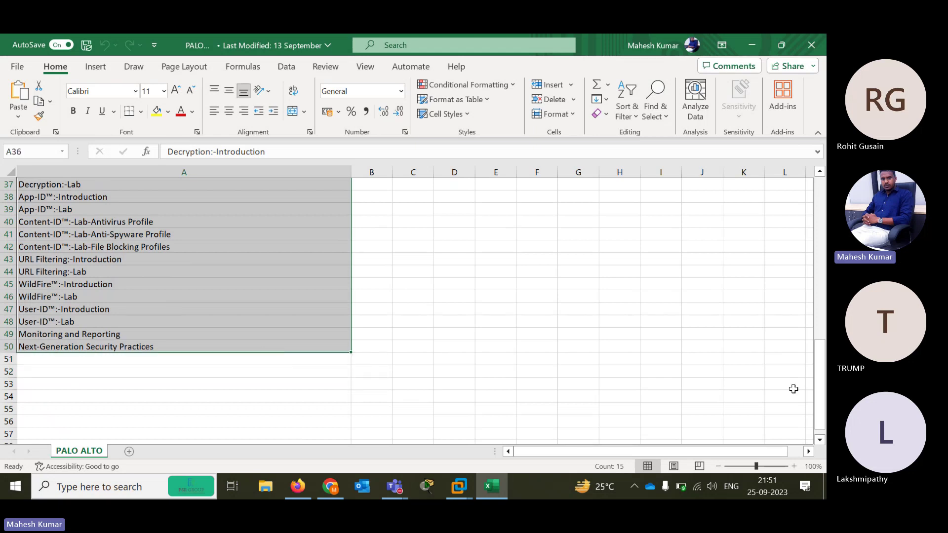
left_click_drag(819, 402, 815, 377)
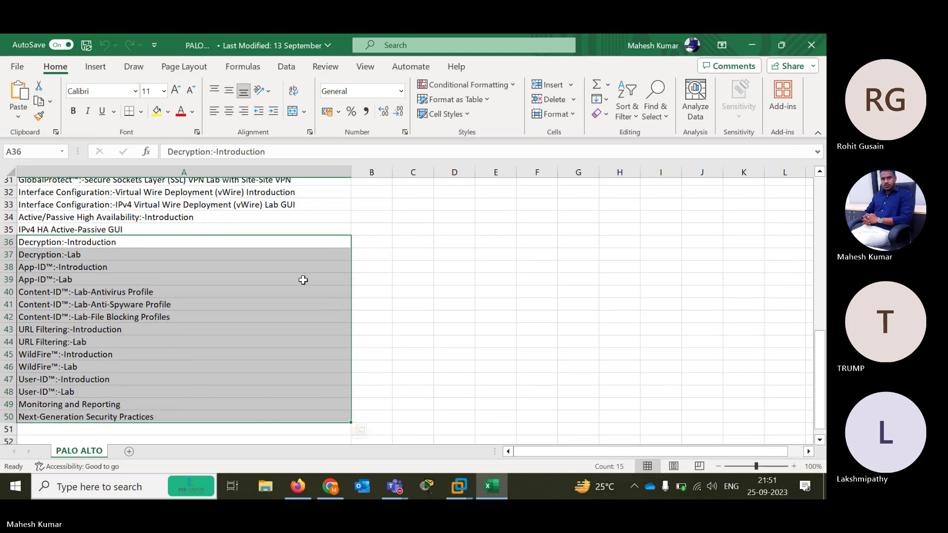
left_click(40, 244)
Step through topics from Decryption:-Lab down to User-ID™:-Lab, then minimize Excel
key("Down")
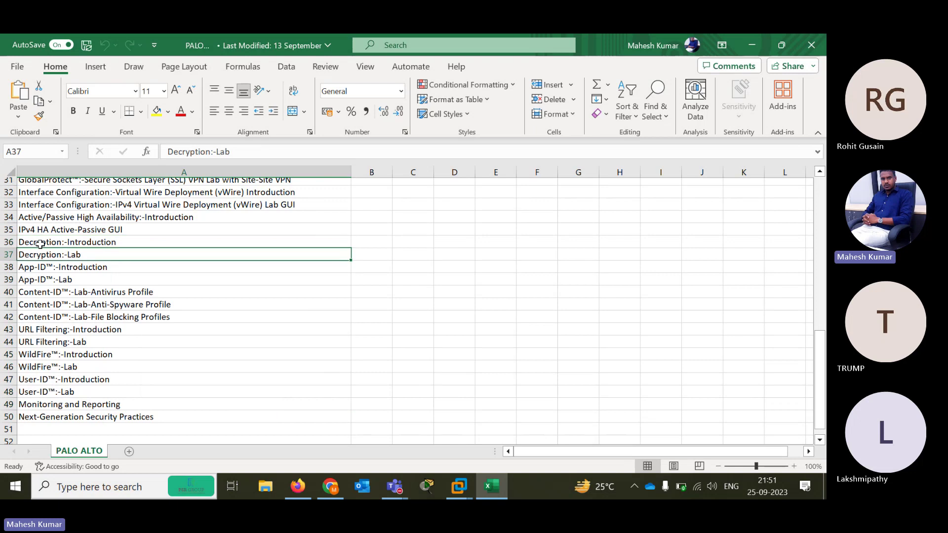
key("Down")
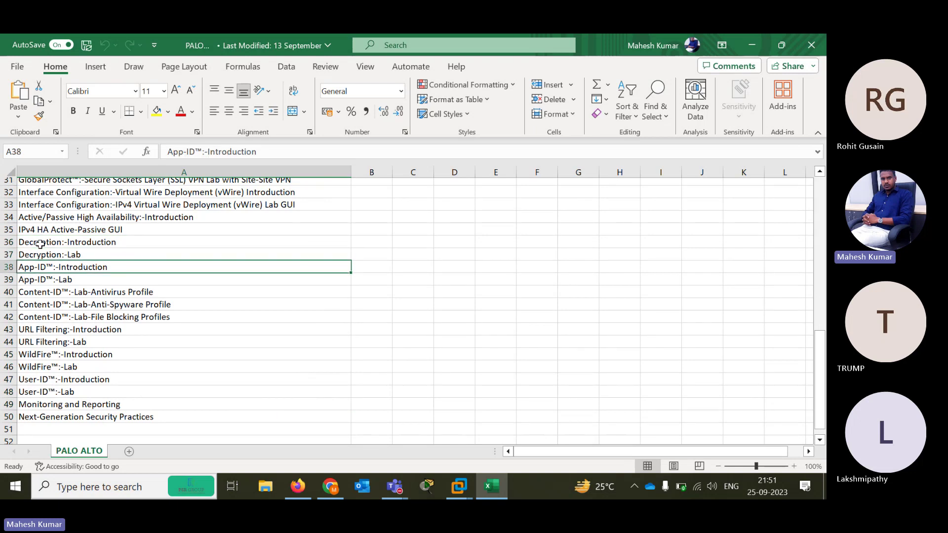
key("Down")
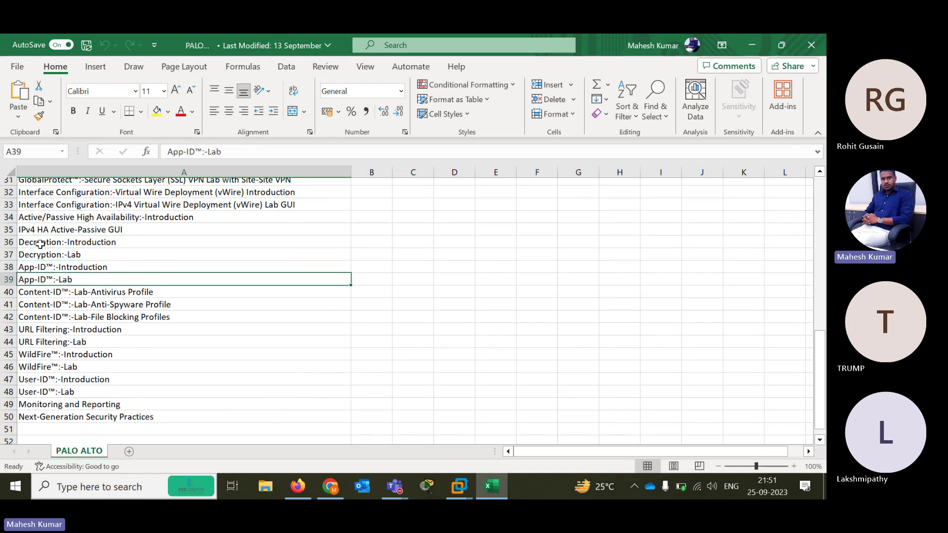
key("Down")
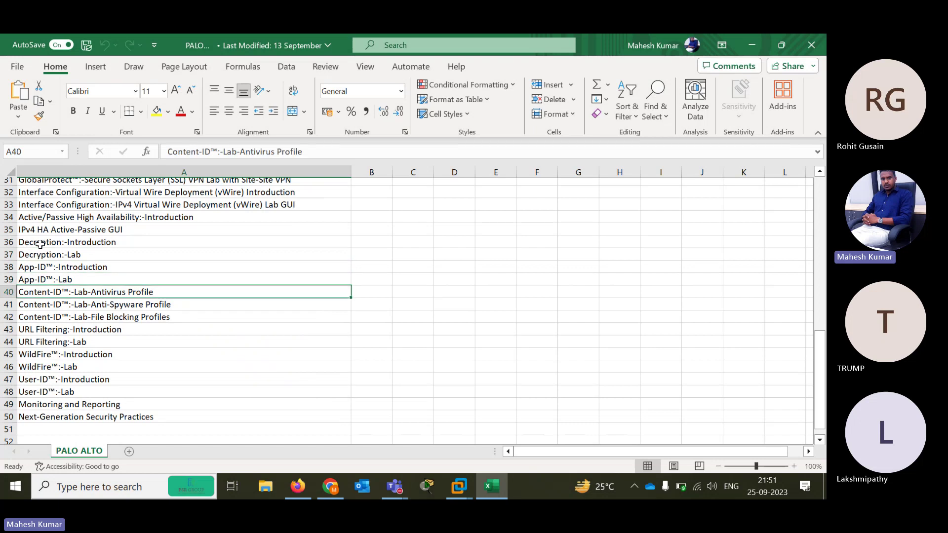
key("Down")
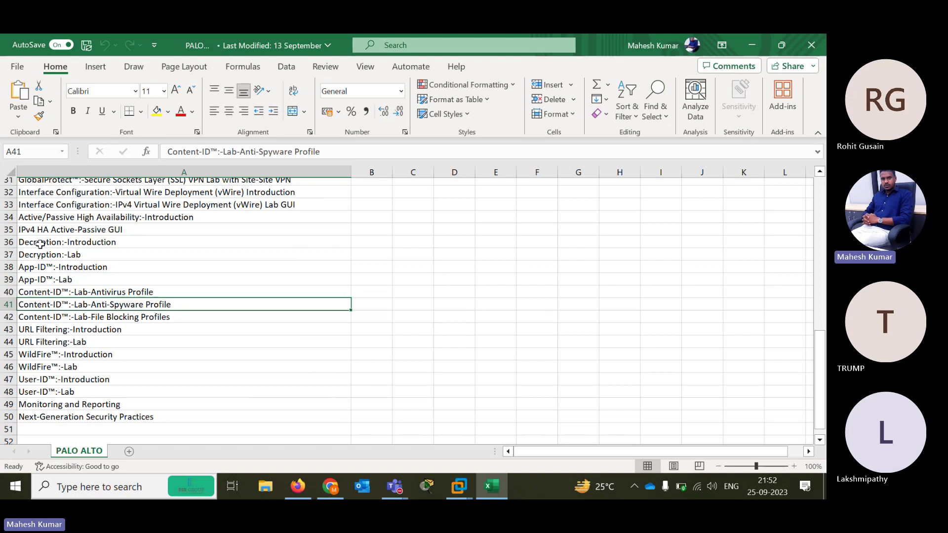
key("Down")
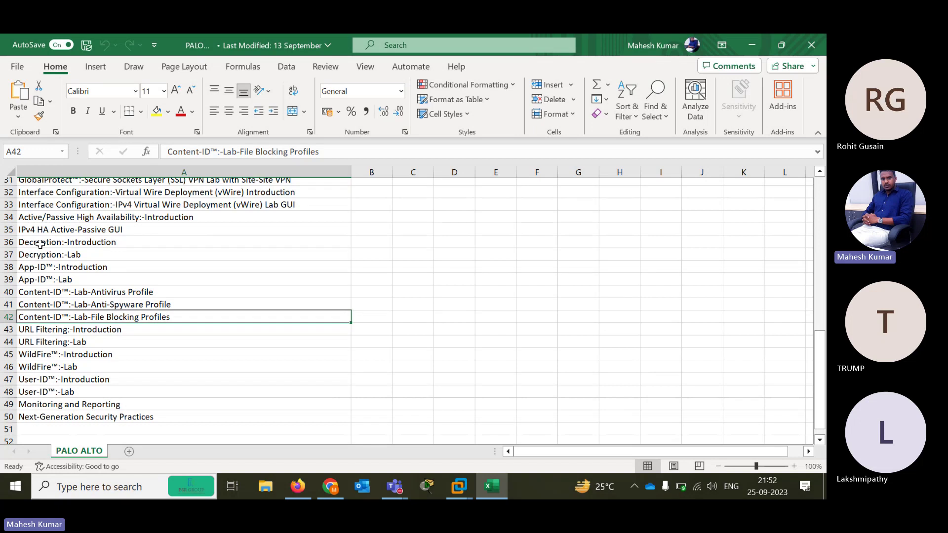
key("Down")
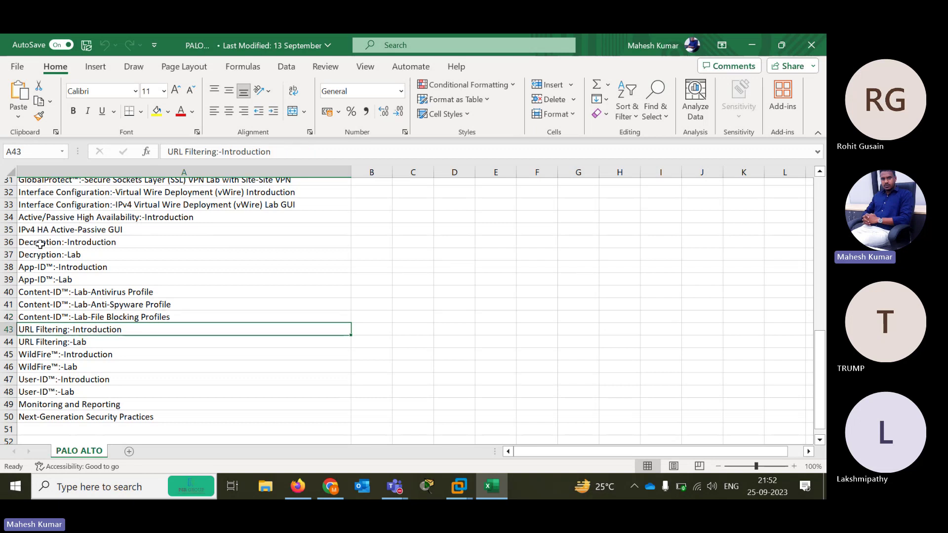
key("Down")
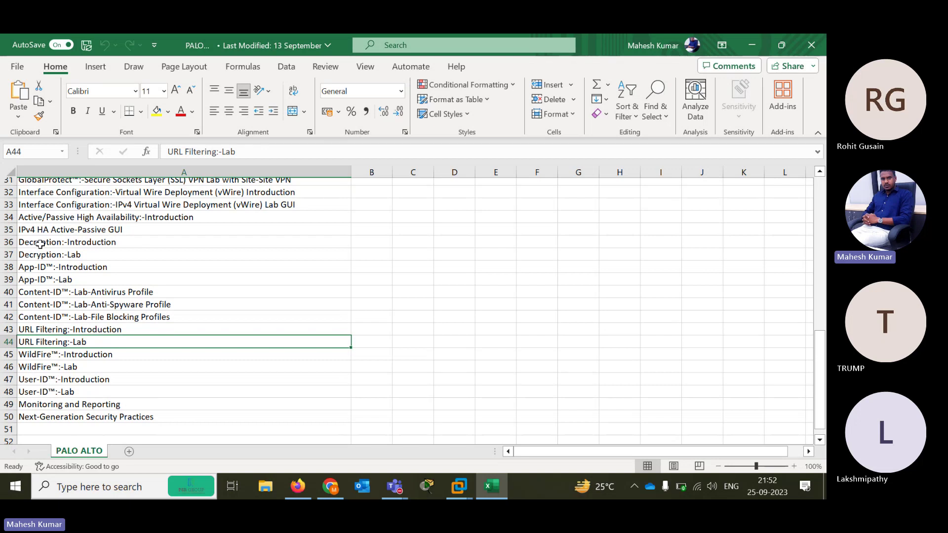
key("Down")
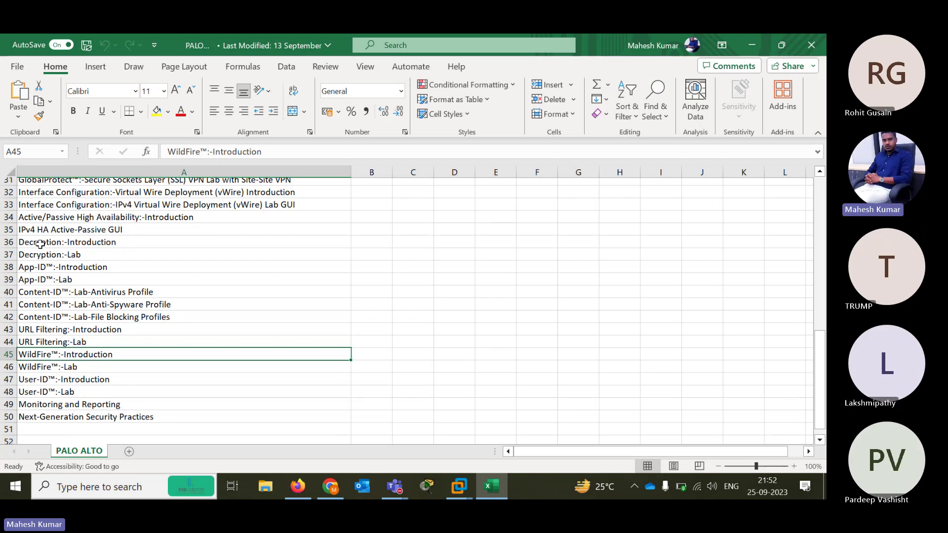
key("Down")
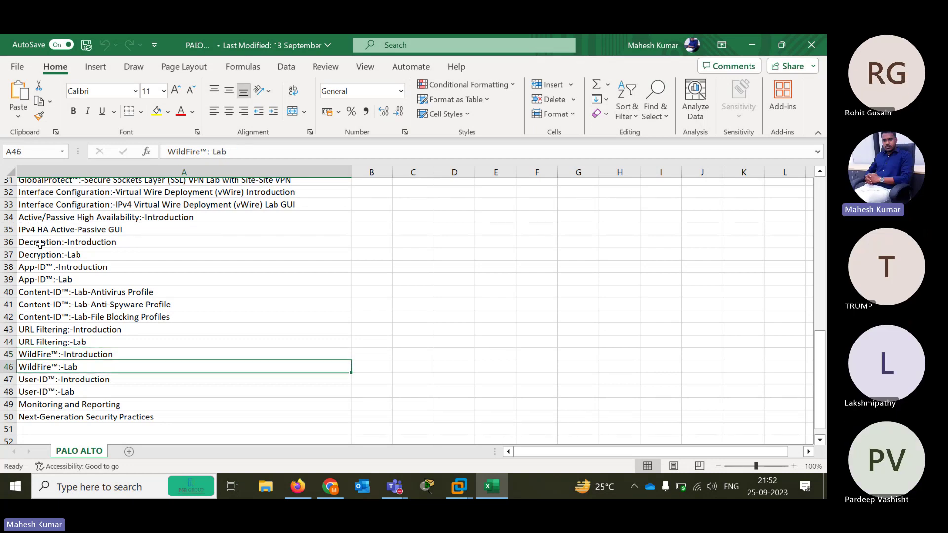
key("Down")
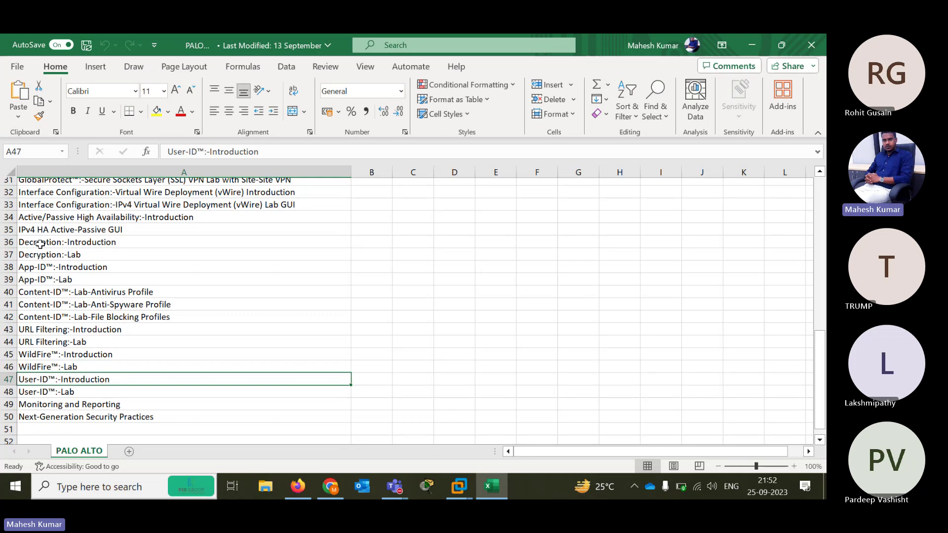
key("Down")
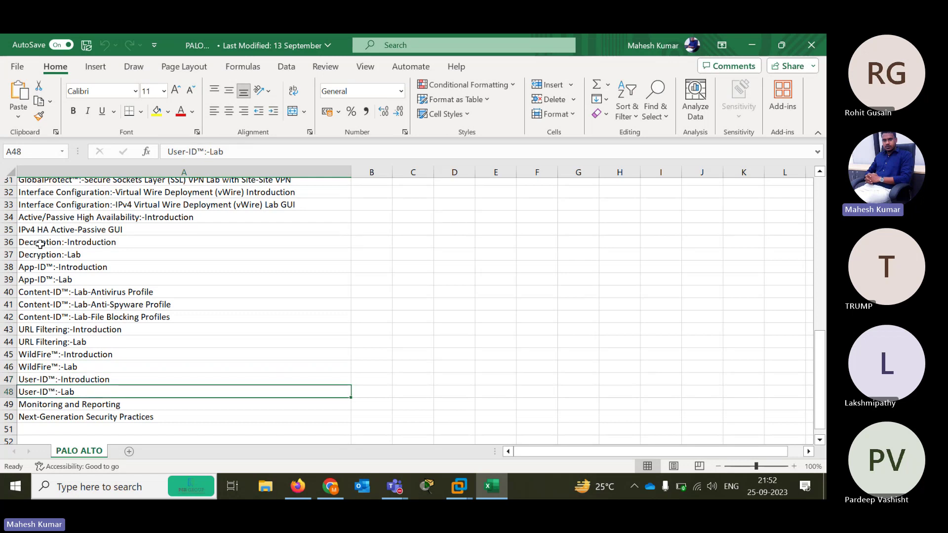
left_click(754, 44)
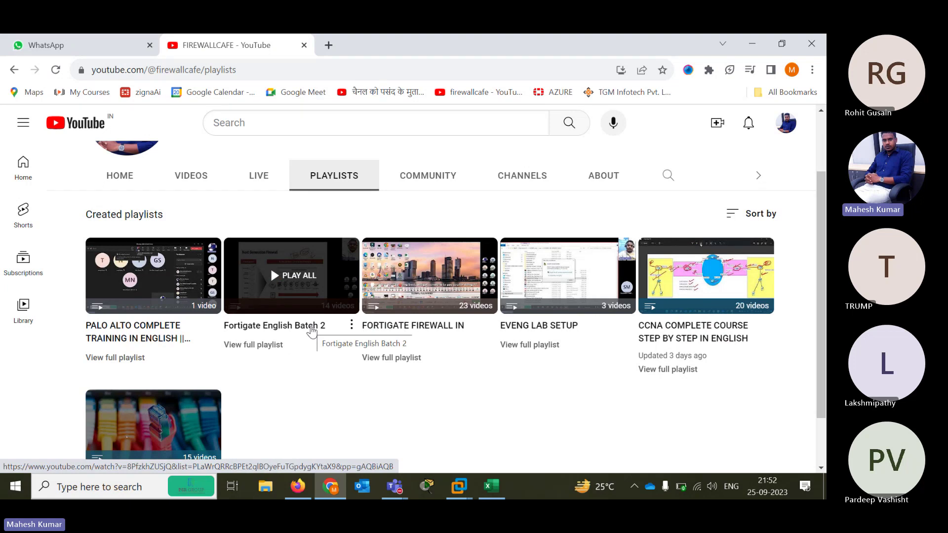
Add INSIDE and DMZ1 text labels beside the 37251 and 37252 links of the PaloAlto firewall
left_click(296, 486)
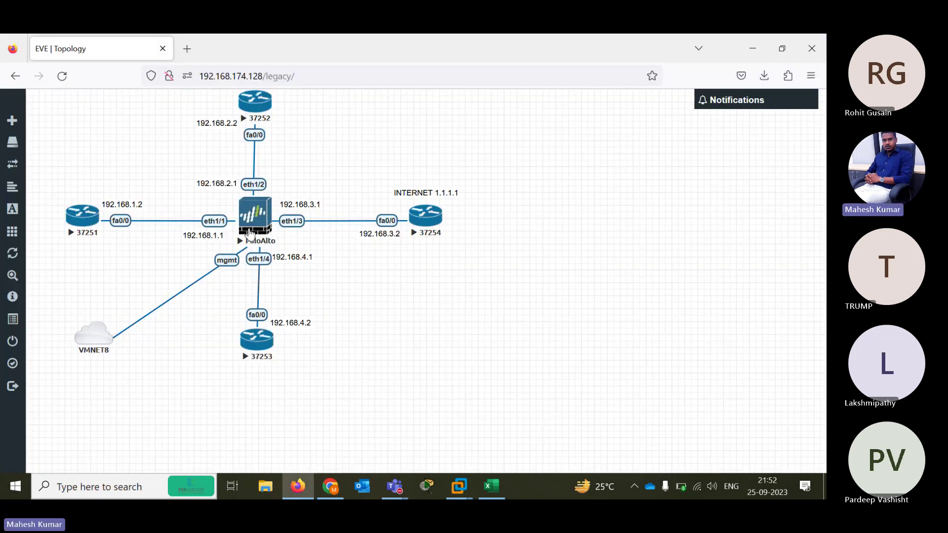
left_click(264, 221)
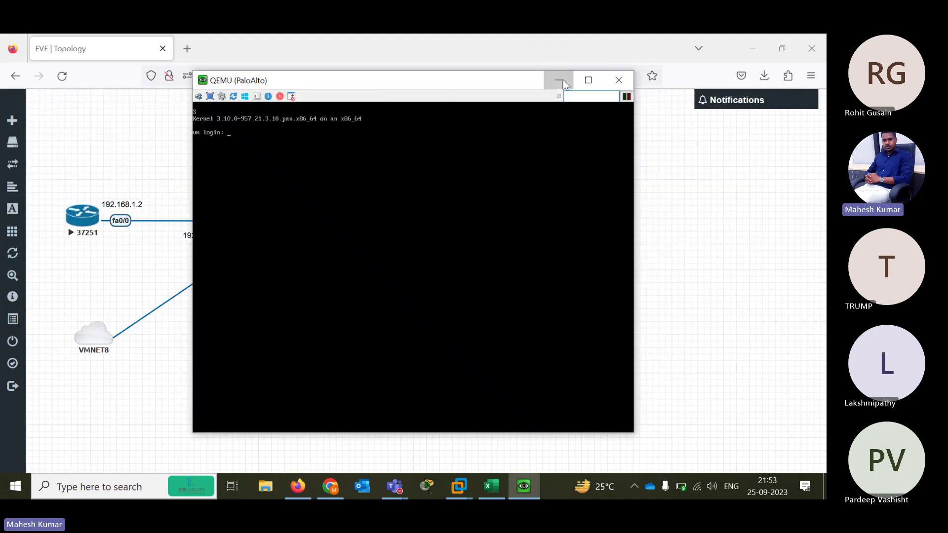
left_click(563, 79)
right_click(92, 126)
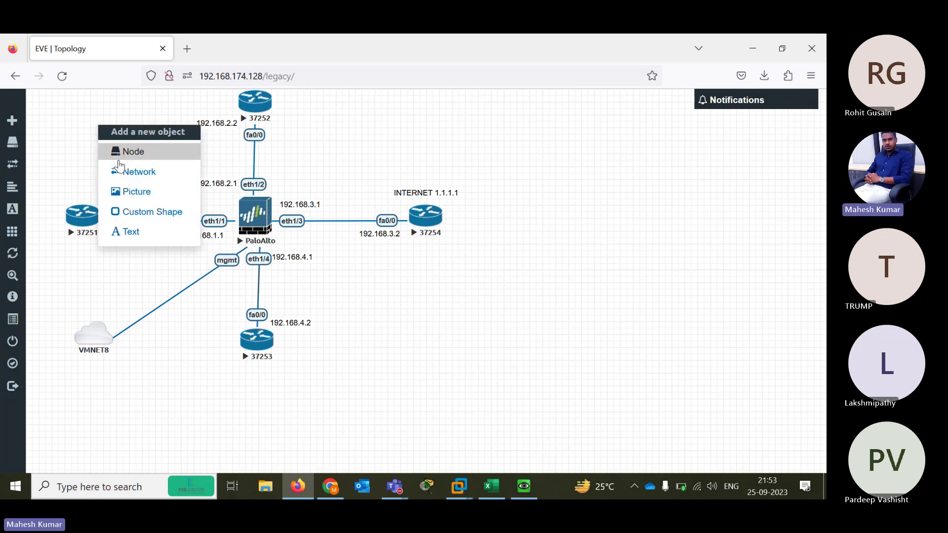
left_click(130, 232)
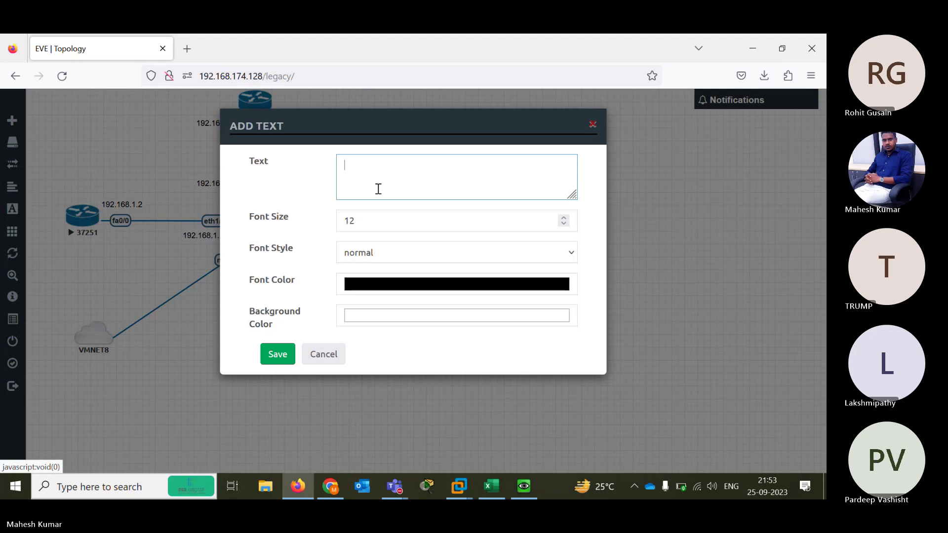
type("INSIDE")
left_click(280, 354)
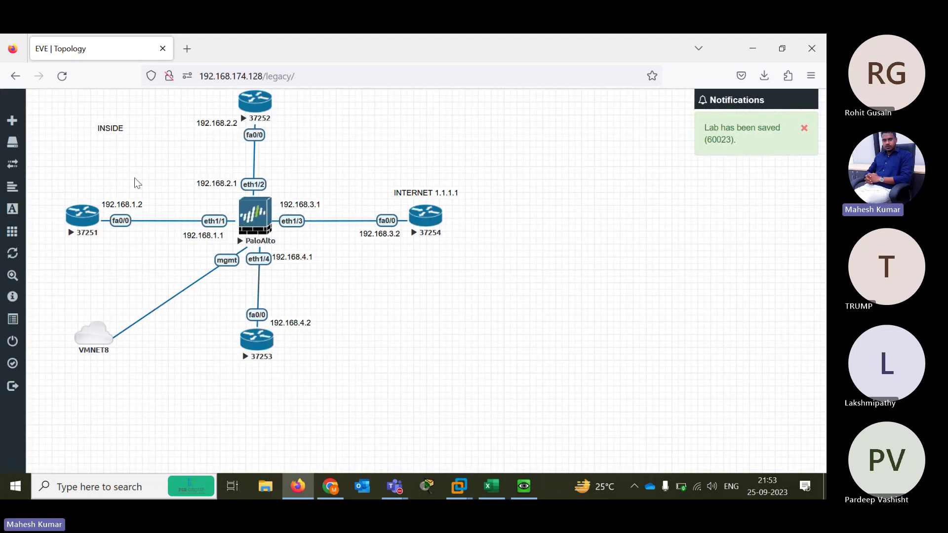
left_click_drag(104, 130, 152, 214)
right_click(294, 146)
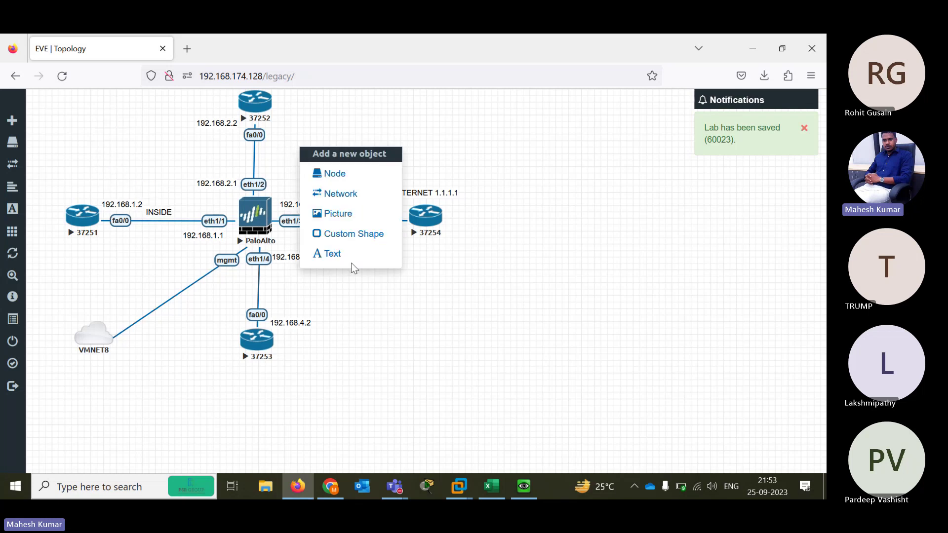
left_click(348, 255)
type("DMZ1")
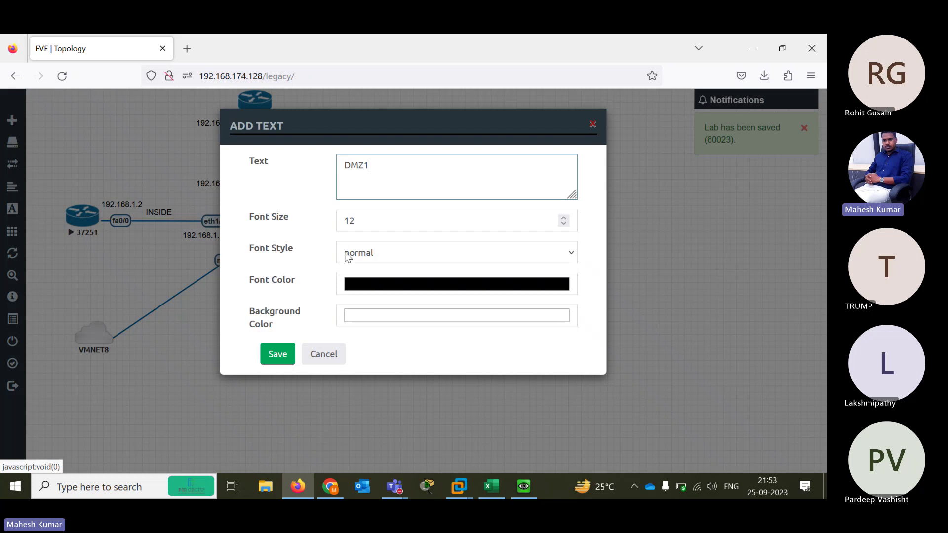
left_click(271, 360)
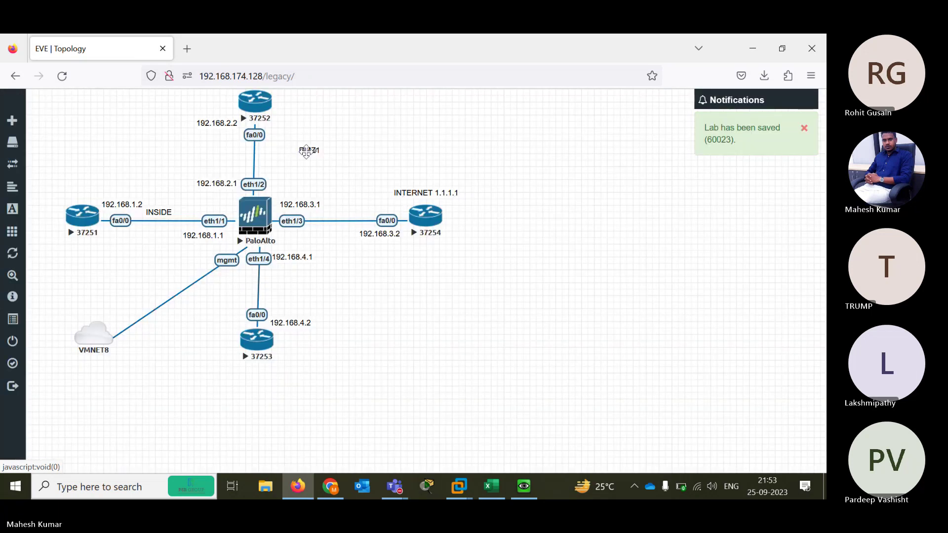
left_click_drag(307, 150, 270, 153)
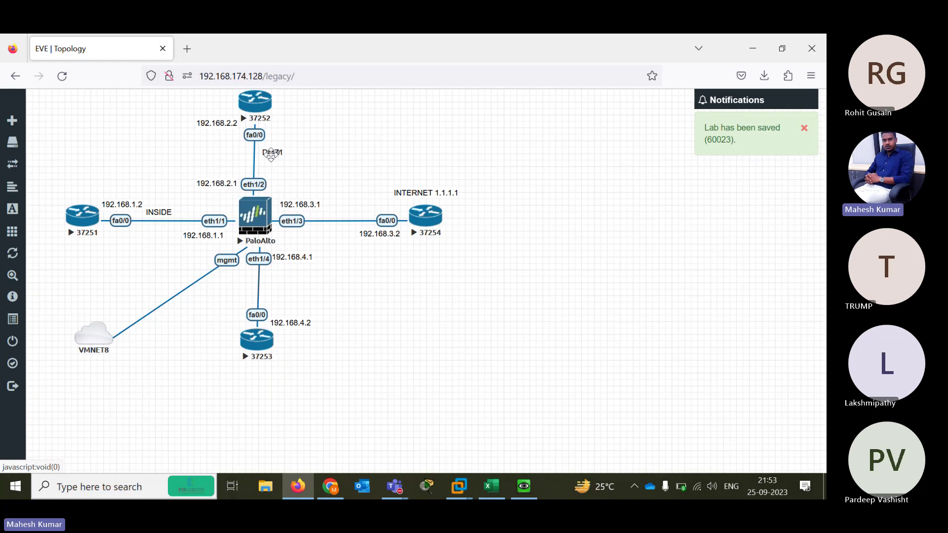
Add DMZ2 and OUTSIDE text labels beside the PaloAlto–37253 and PaloAlto–37254 links
right_click(339, 154)
left_click(375, 258)
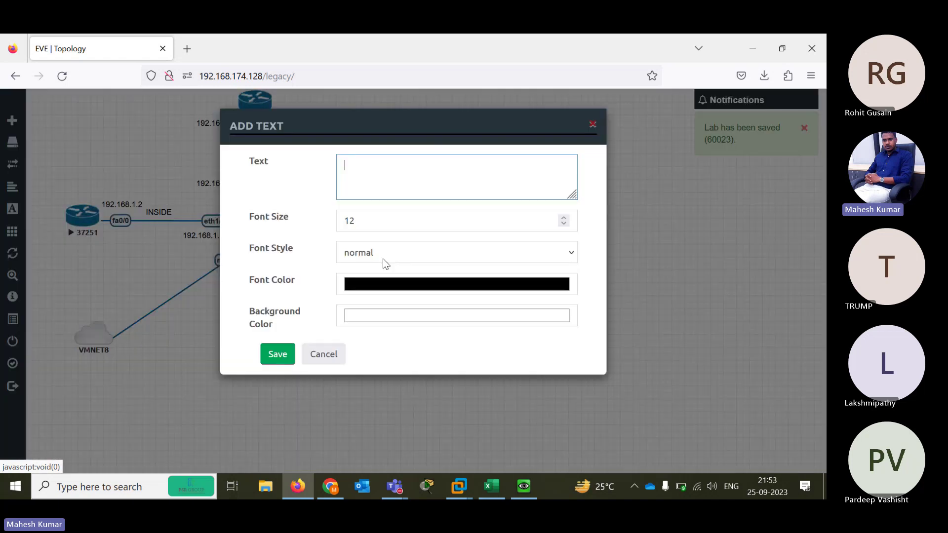
type("DMZ2")
left_click(280, 355)
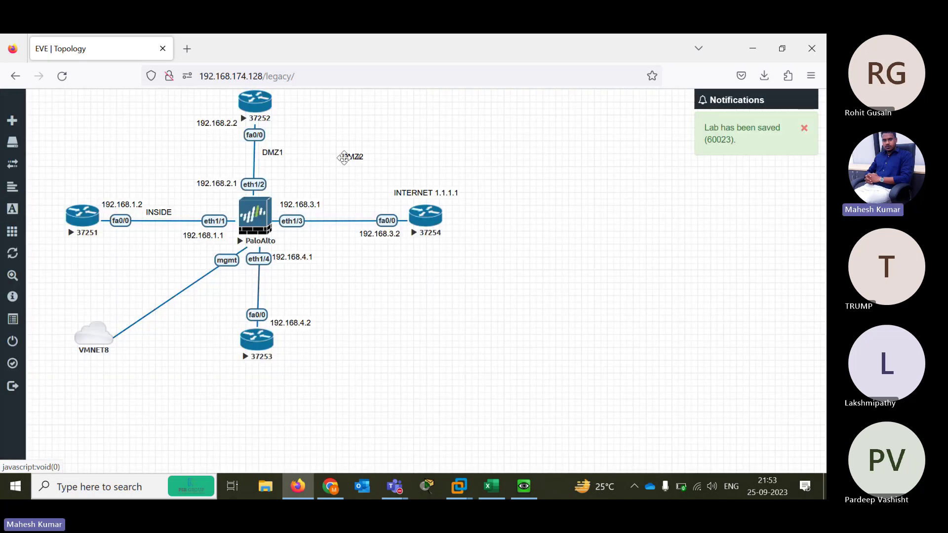
left_click_drag(344, 158, 266, 282)
right_click(331, 181)
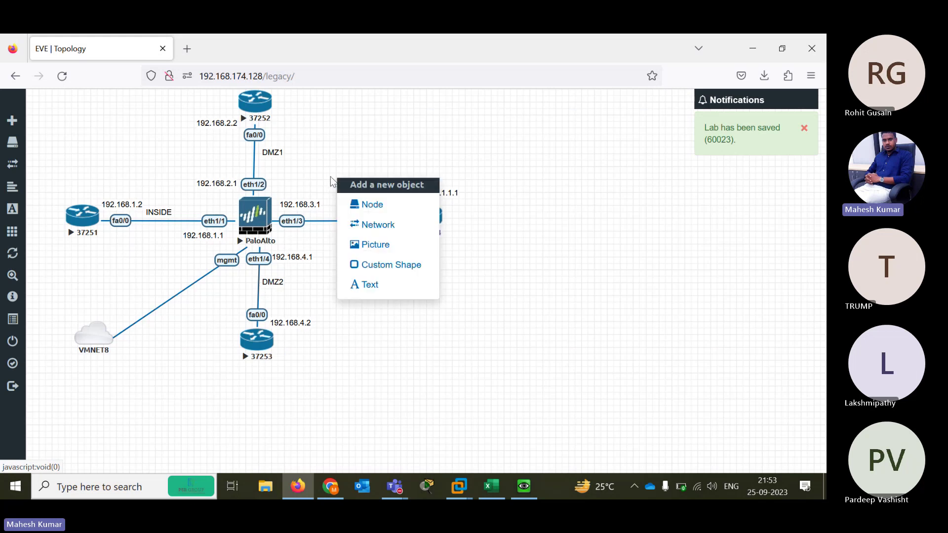
left_click(376, 285)
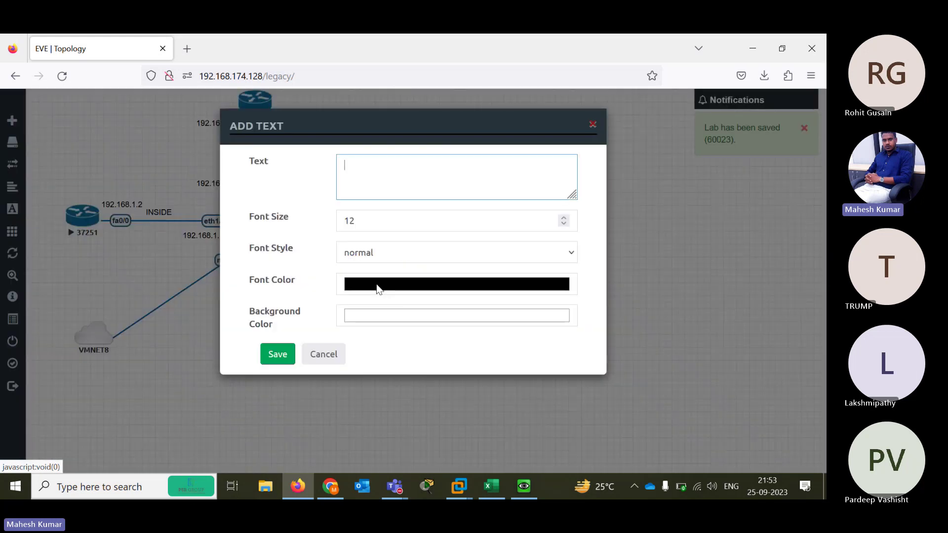
type("OUTSIDE")
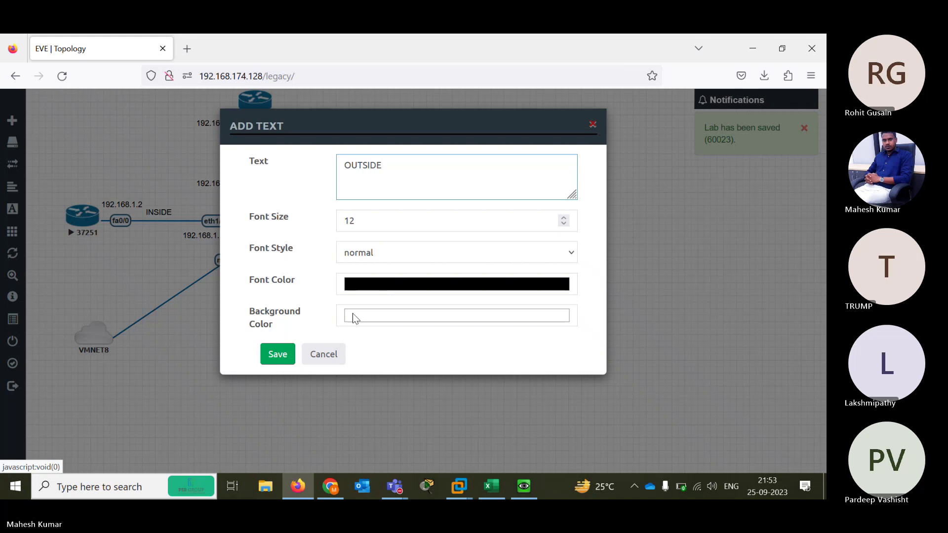
left_click(277, 354)
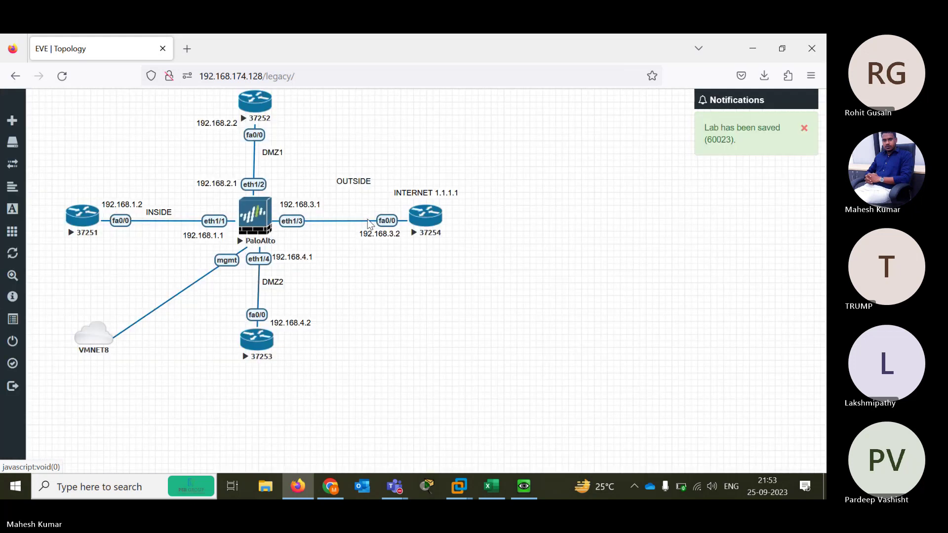
left_click_drag(353, 182, 349, 204)
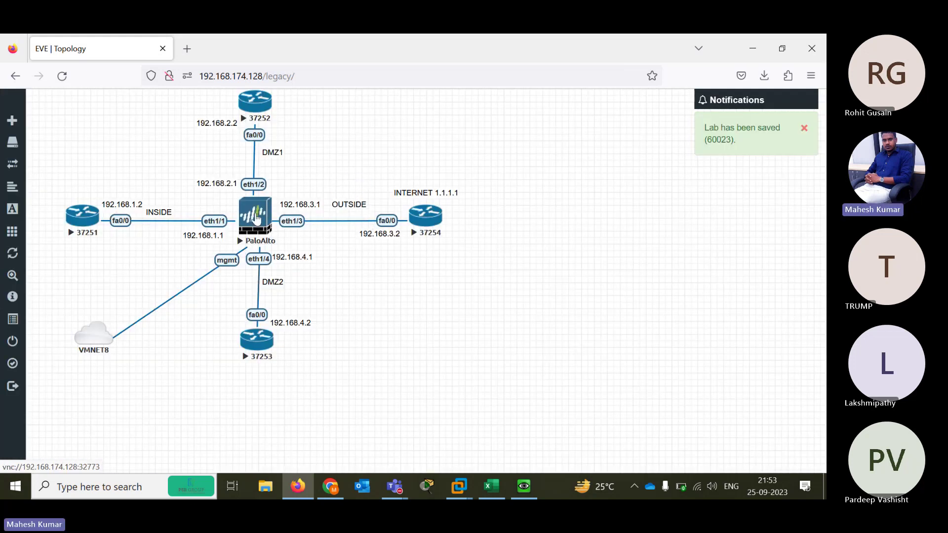
Open router 37251's console, rename the session R1, and decline its setup dialog
left_click(79, 225)
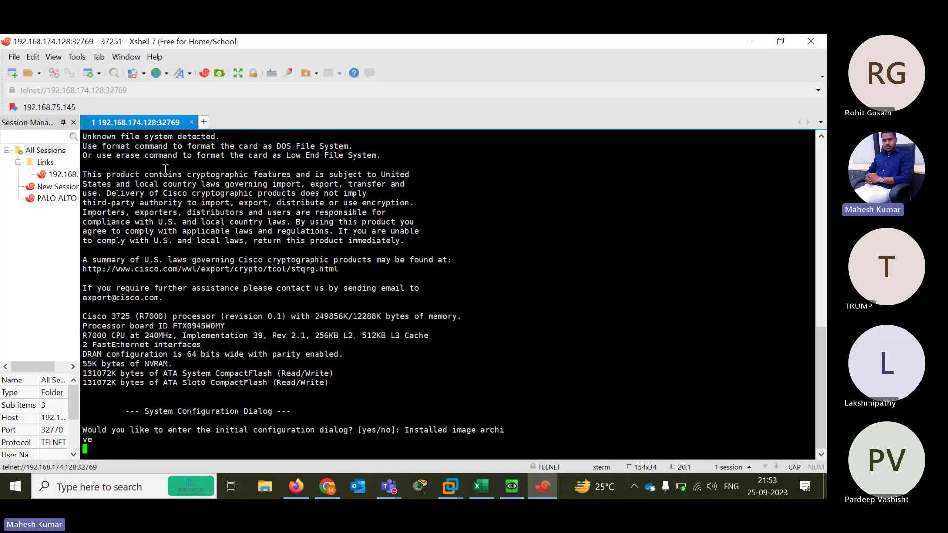
right_click(148, 123)
left_click(177, 330)
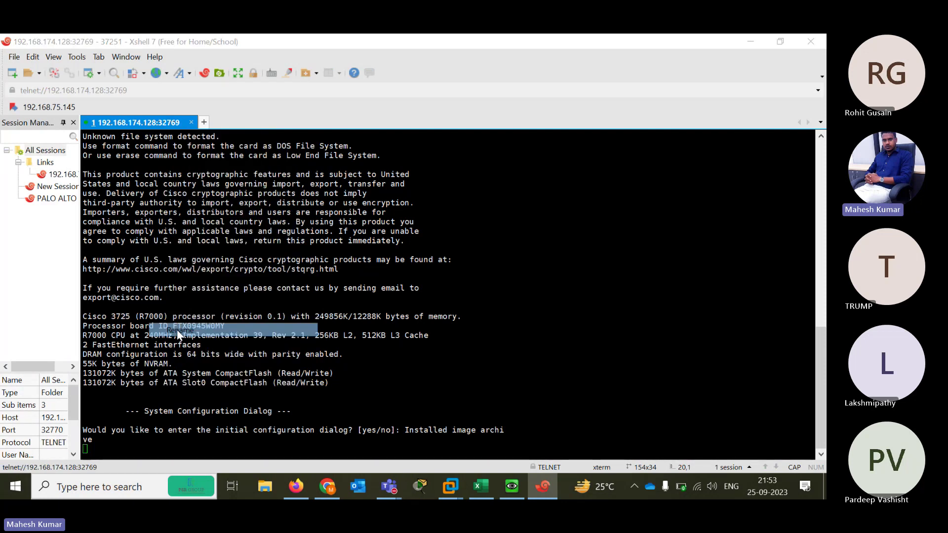
type("R")
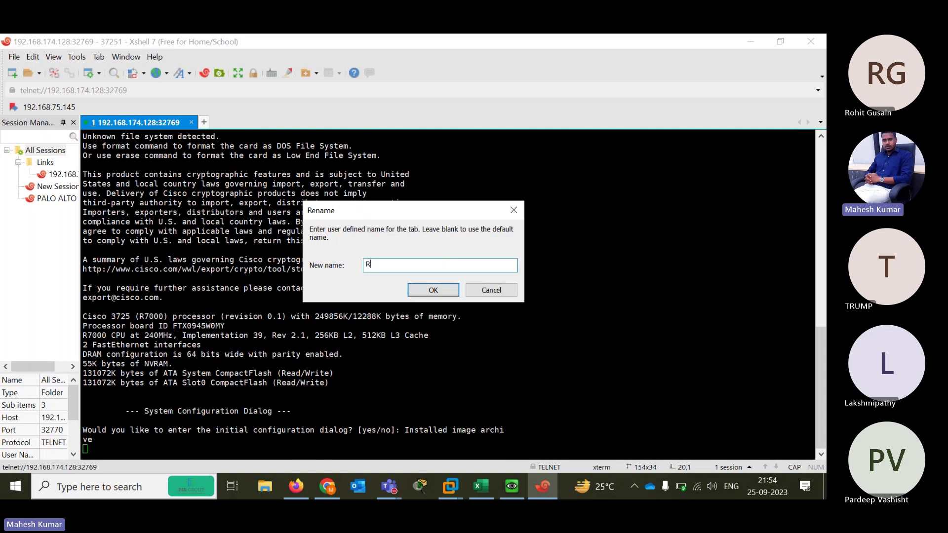
type("1")
key("Return")
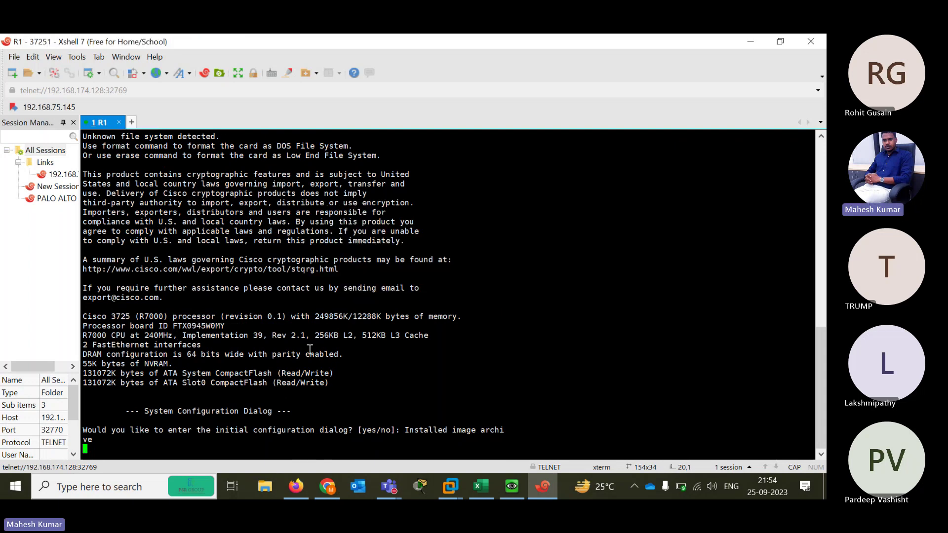
key("Return")
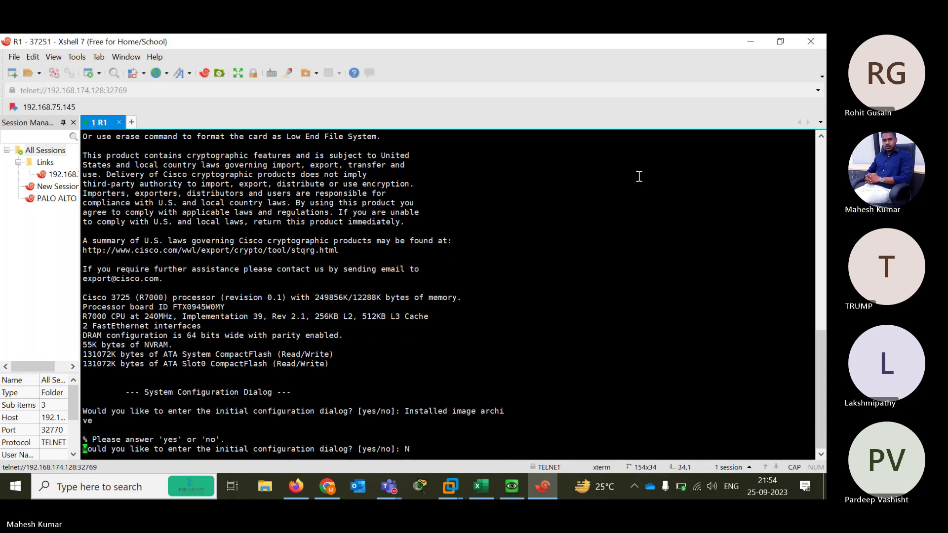
type("N")
key("Return")
left_click(746, 43)
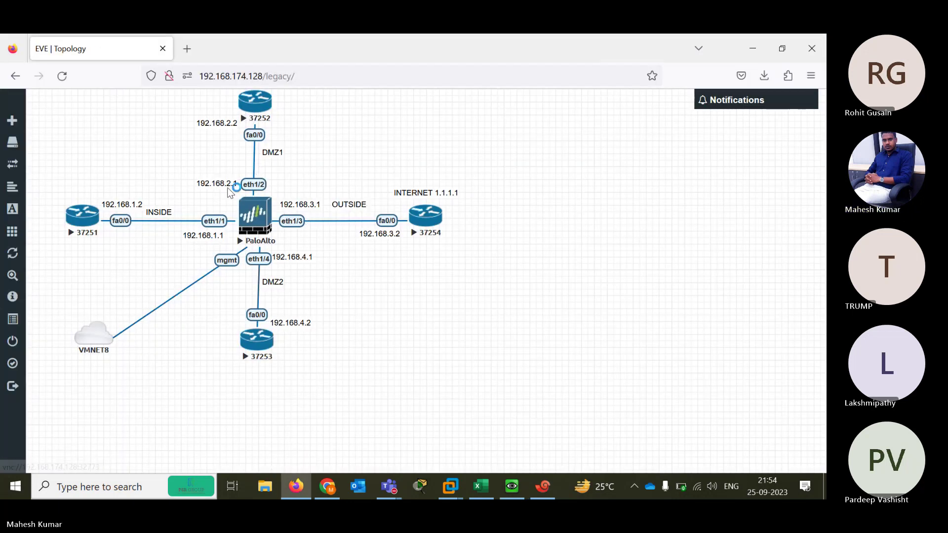
Open router 37252's console and rename the session R2
left_click(232, 213)
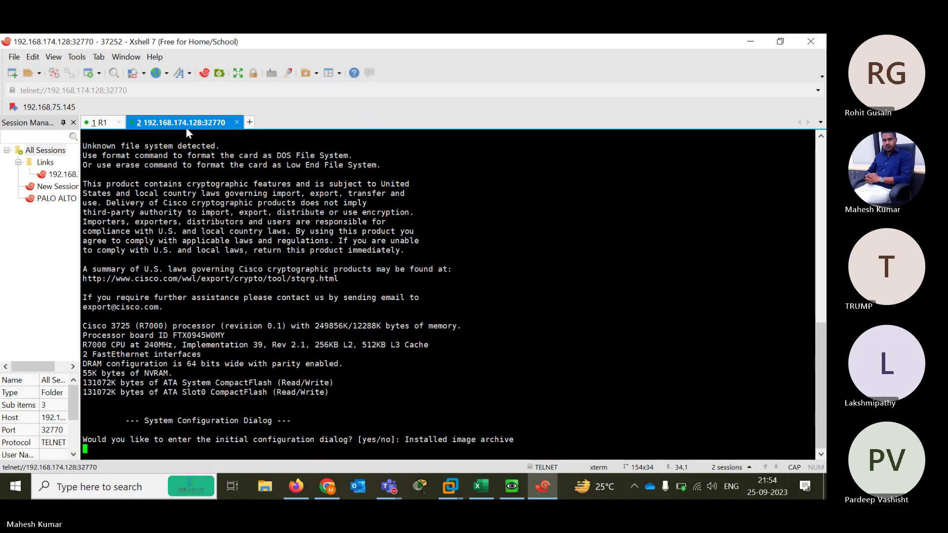
right_click(173, 123)
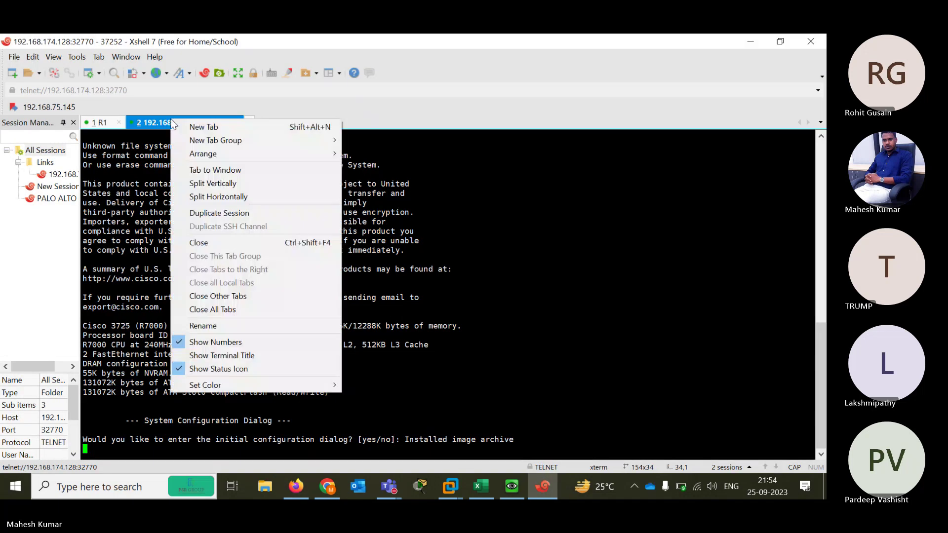
left_click(203, 325)
type("R2")
key("Return")
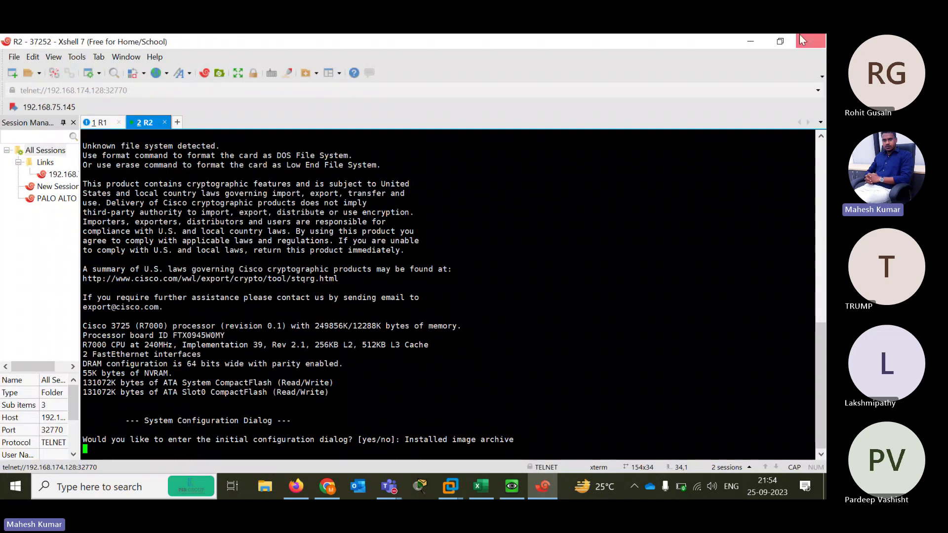
left_click(749, 41)
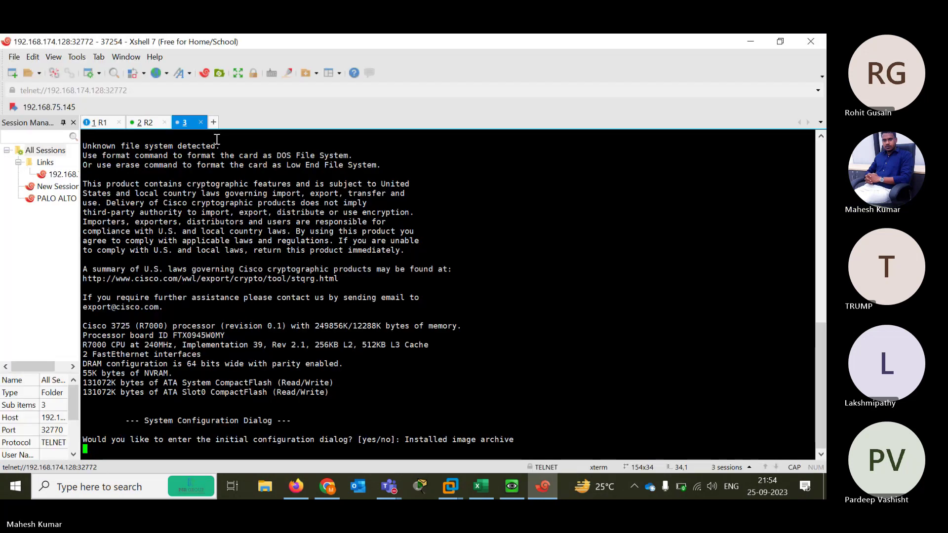
Rename router 37254's session R3 and decline its setup dialog
right_click(200, 126)
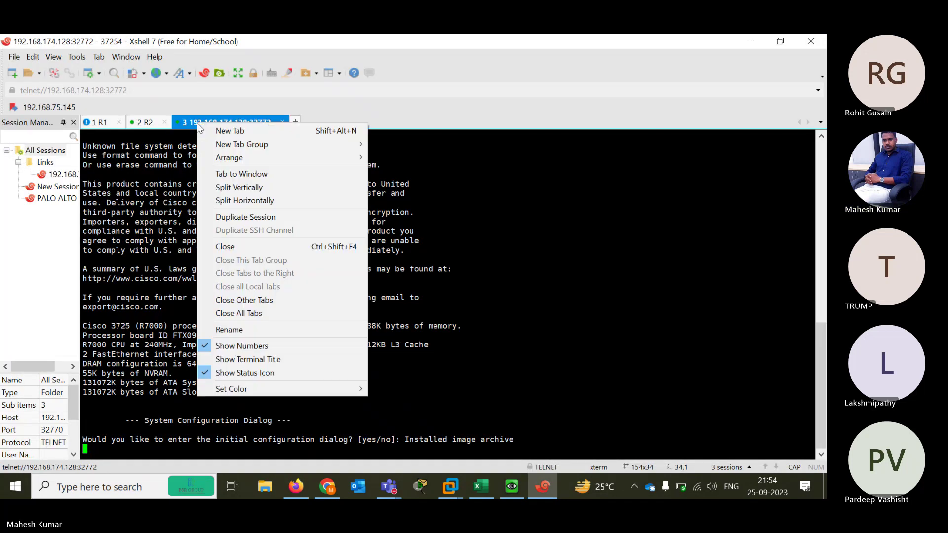
left_click(246, 328)
type("R3")
key("Return")
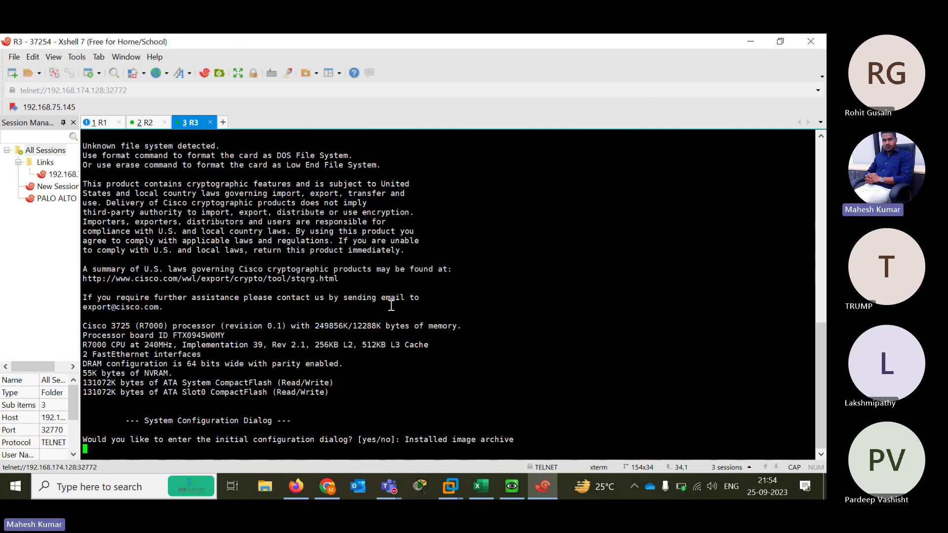
key("Return")
type("N")
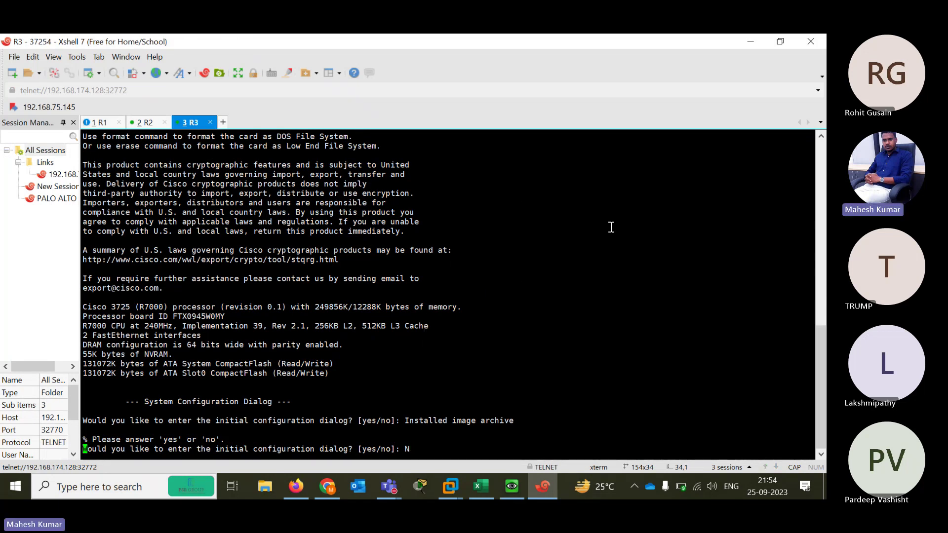
key("Return")
left_click(751, 42)
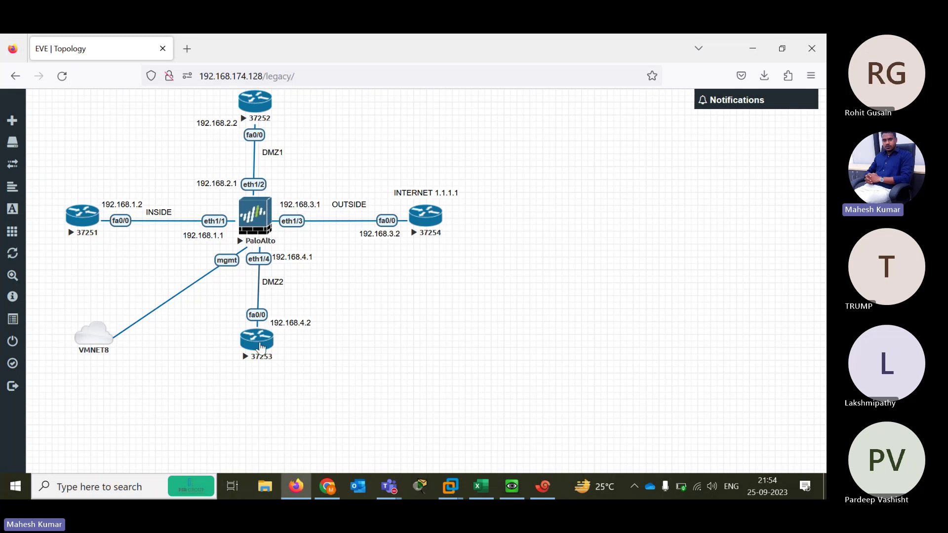
Open router 37253's console, rename the session R4, and answer N to setup
left_click(257, 339)
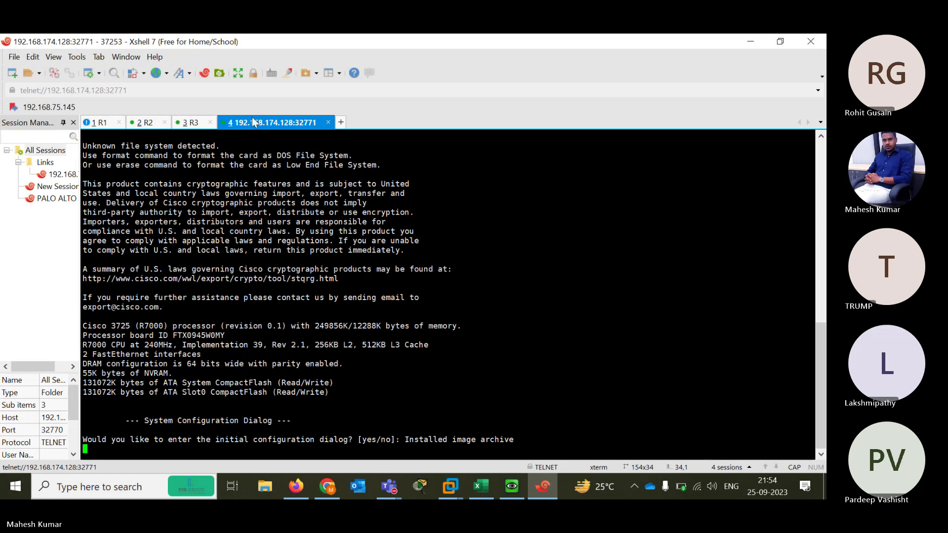
right_click(253, 122)
left_click(294, 322)
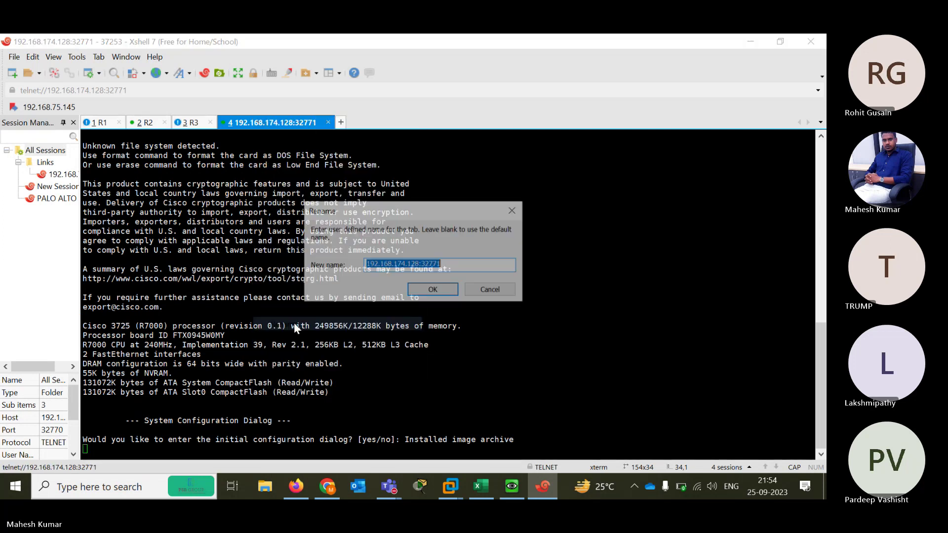
type("R4")
key("Return")
key("Return")
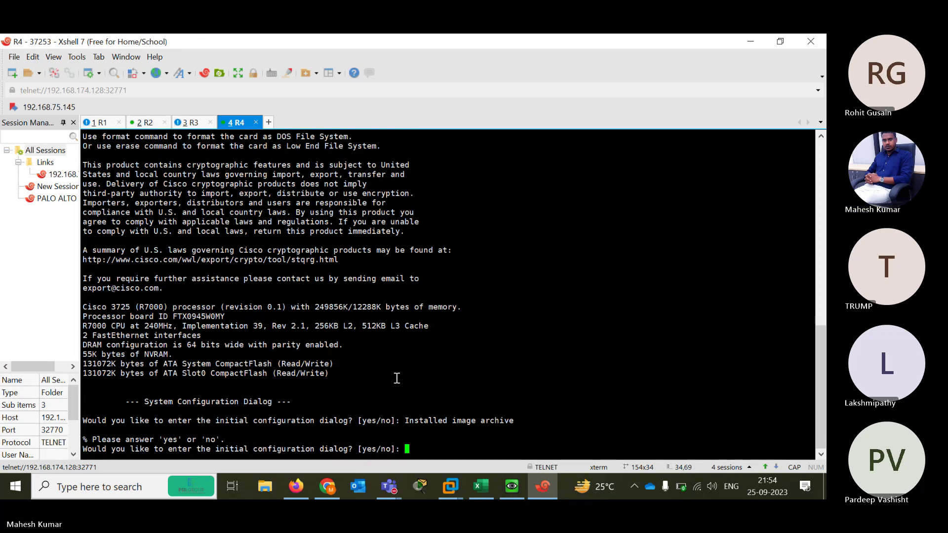
type("N")
key("Return")
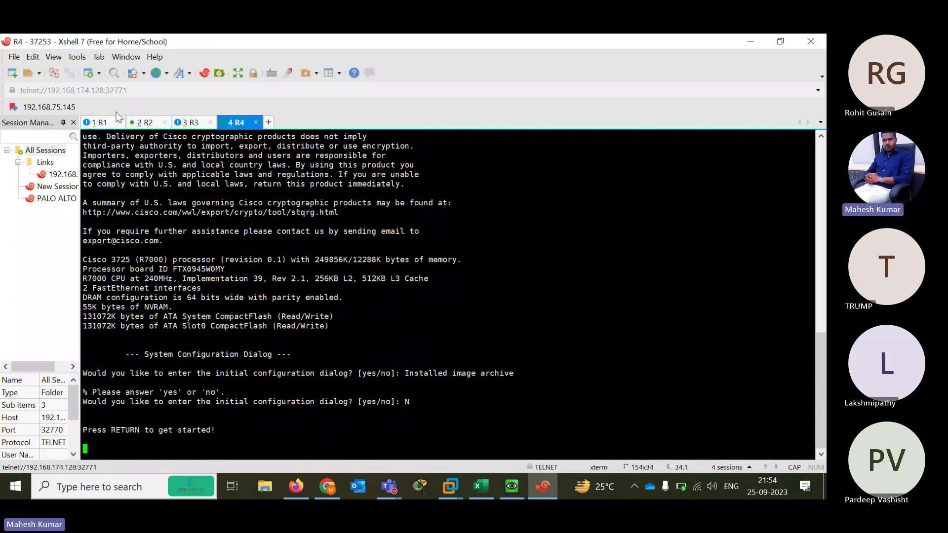
Check the R1–R4 tabs and bring R3 and R4 to fresh Router> prompts
left_click(101, 122)
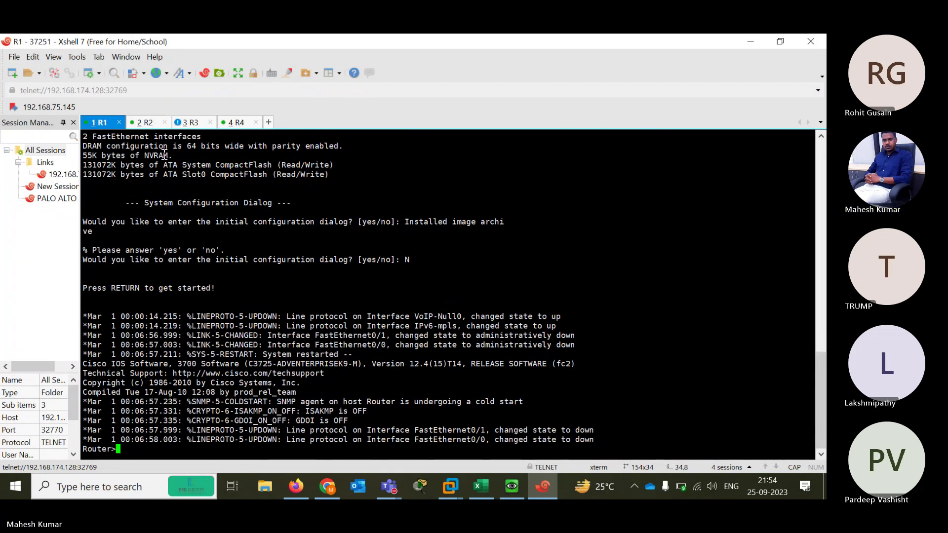
left_click(143, 123)
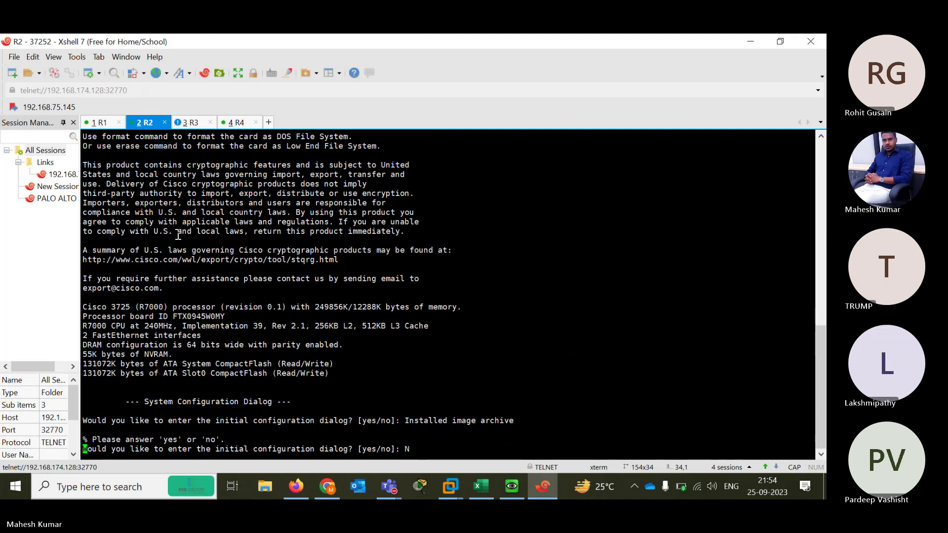
left_click(191, 122)
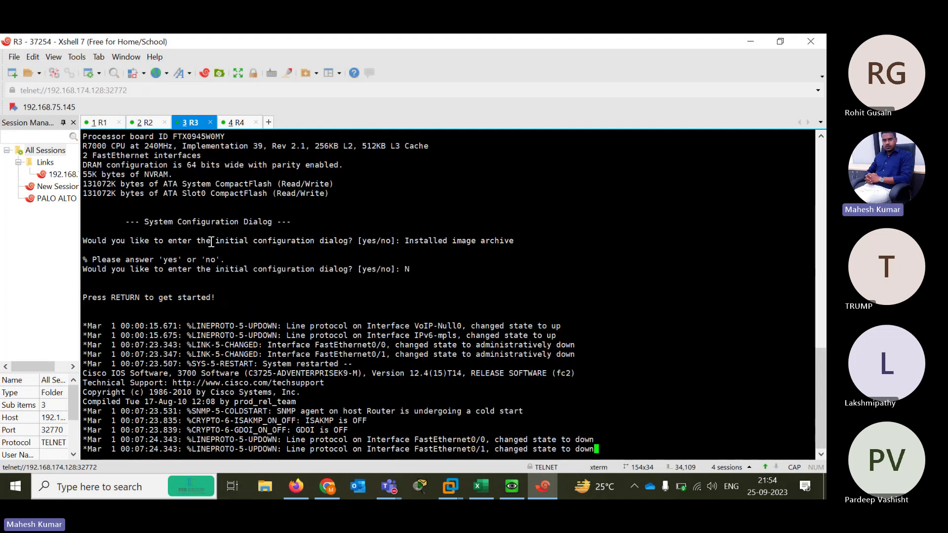
key("Return")
key("Return")
key("Return")
key("Return")
key("Return")
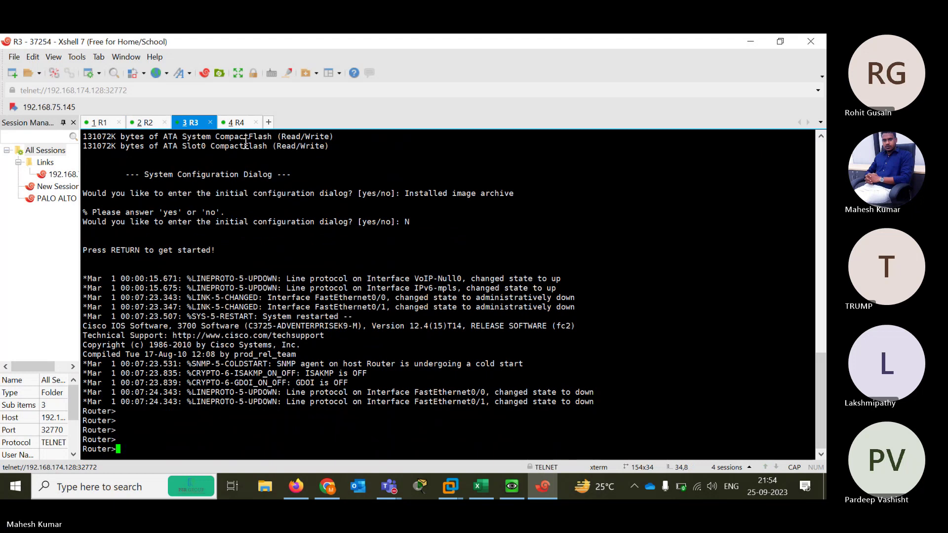
left_click(236, 123)
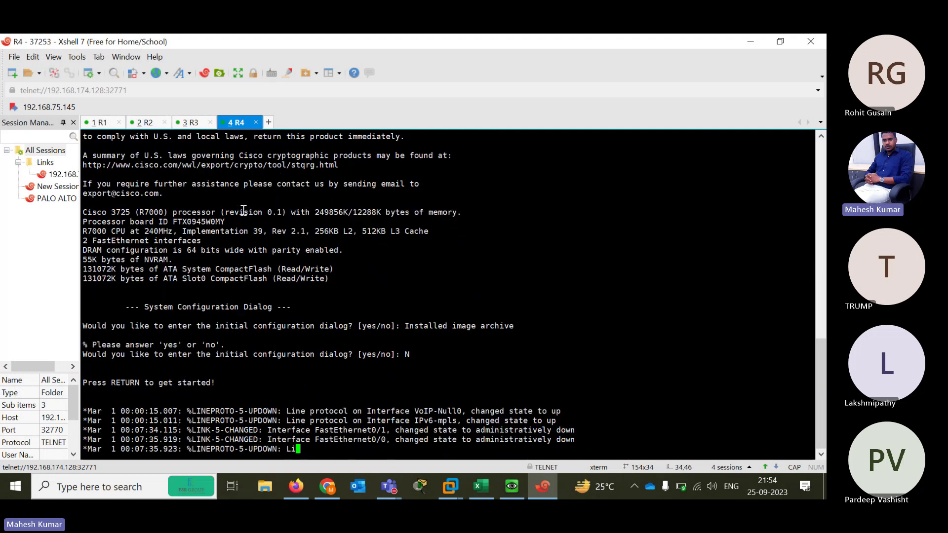
key("Return")
key("Return")
key("Return")
key("Return")
key("Return")
key("Return")
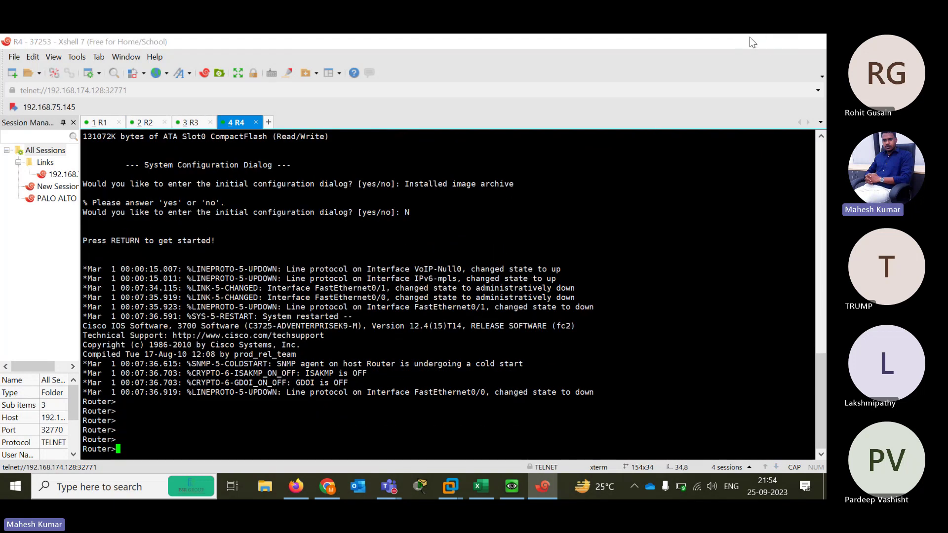
left_click(751, 41)
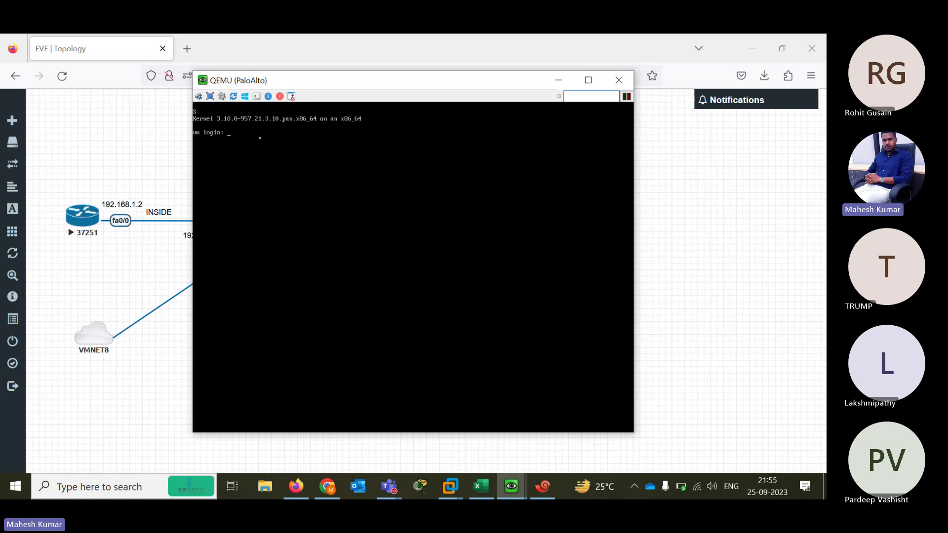
Move the PaloAlto console aside, refresh its vm login prompt, and return to the Xshell sessions
left_click_drag(239, 80, 387, 80)
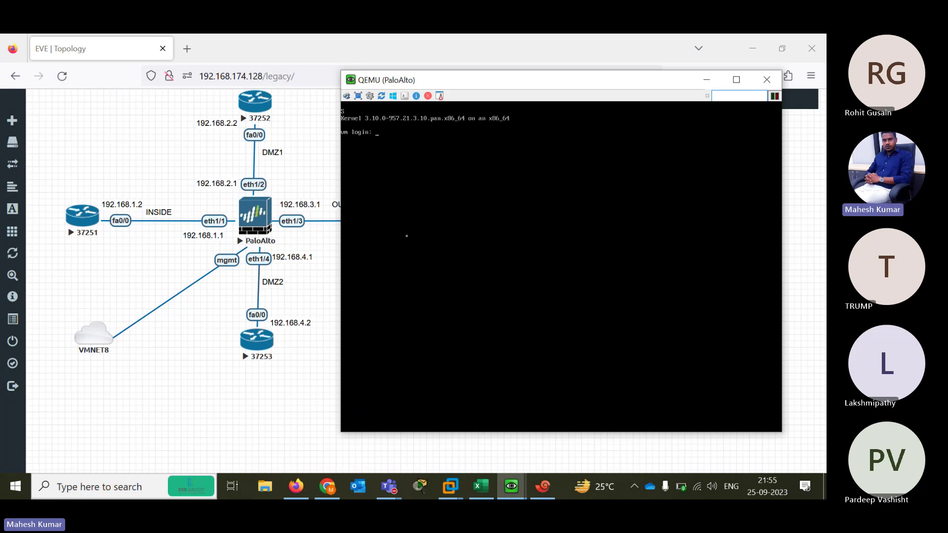
key("Return")
left_click_drag(420, 80, 486, 73)
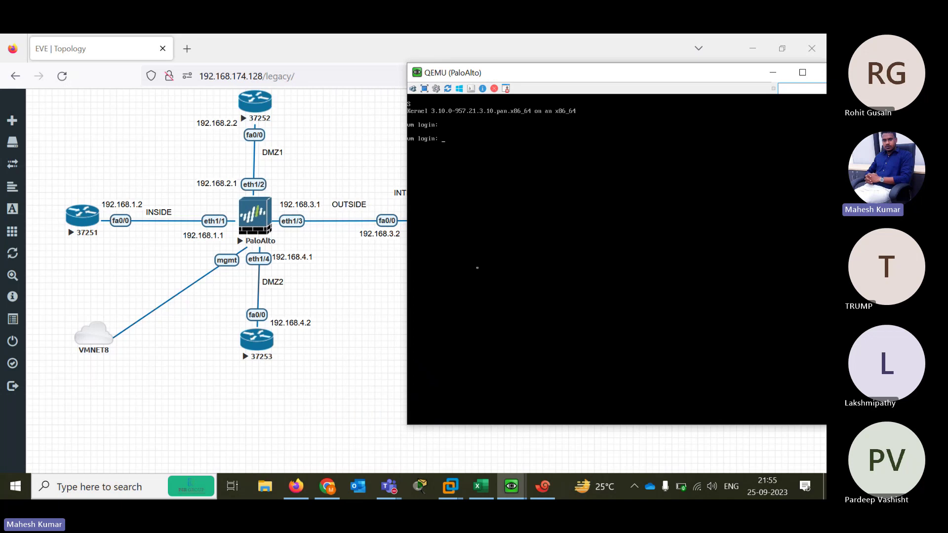
left_click(543, 488)
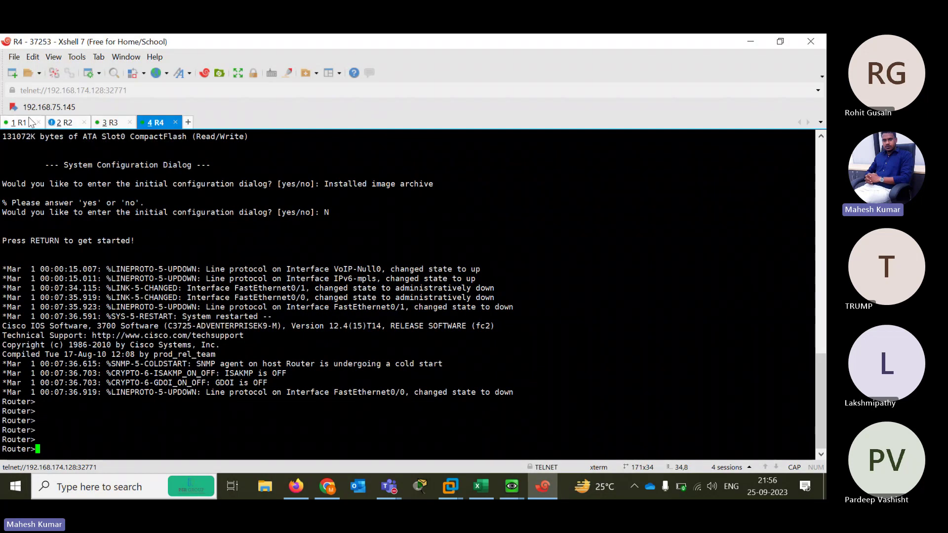
Place the R1 terminal beside the topology diagram with a fresh Router> prompt
left_click(19, 122)
key("Return")
key("Return")
key("Return")
key("Return")
key("Return")
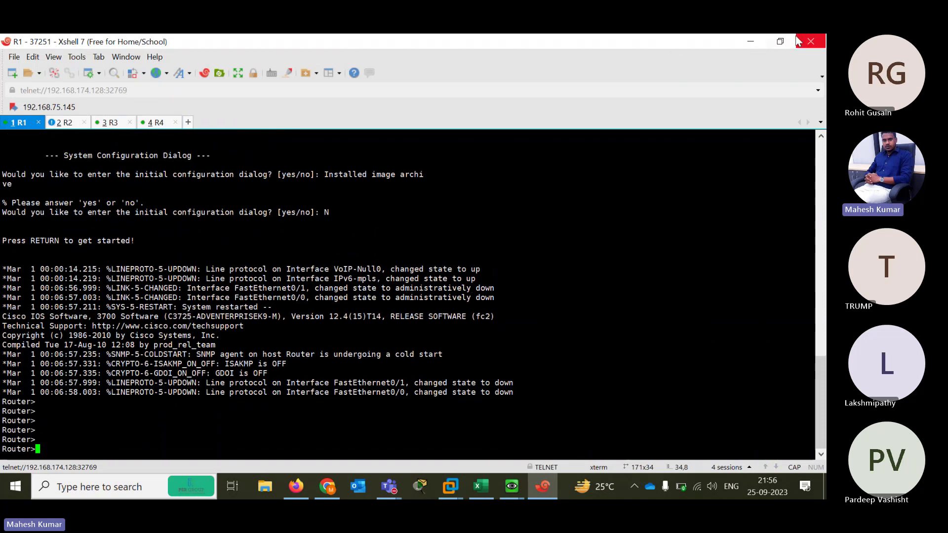
left_click(780, 42)
left_click_drag(502, 124, 565, 104)
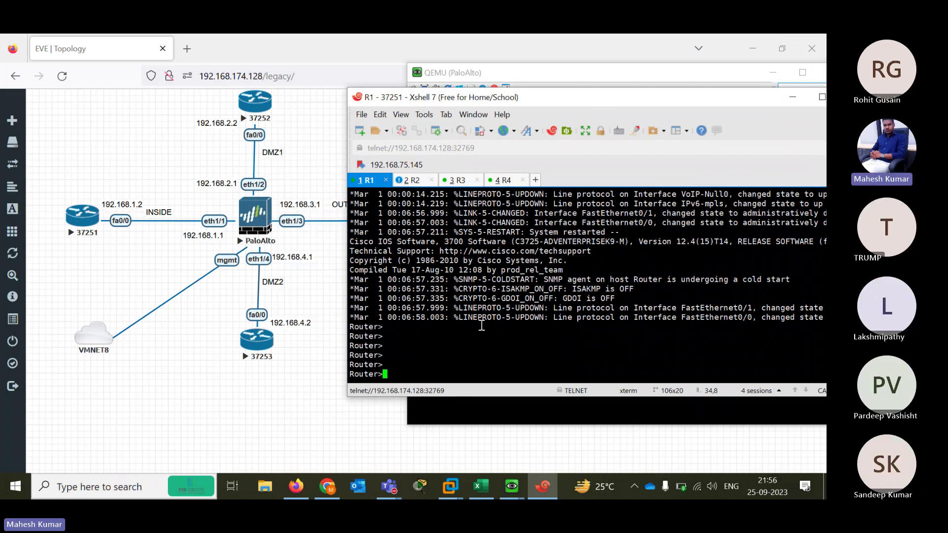
key("Return")
key("Return")
key("Return")
Enter configuration mode on R1 and select interface FastEthernet 0/0
type("EN")
key("Return")
type("CONF TER")
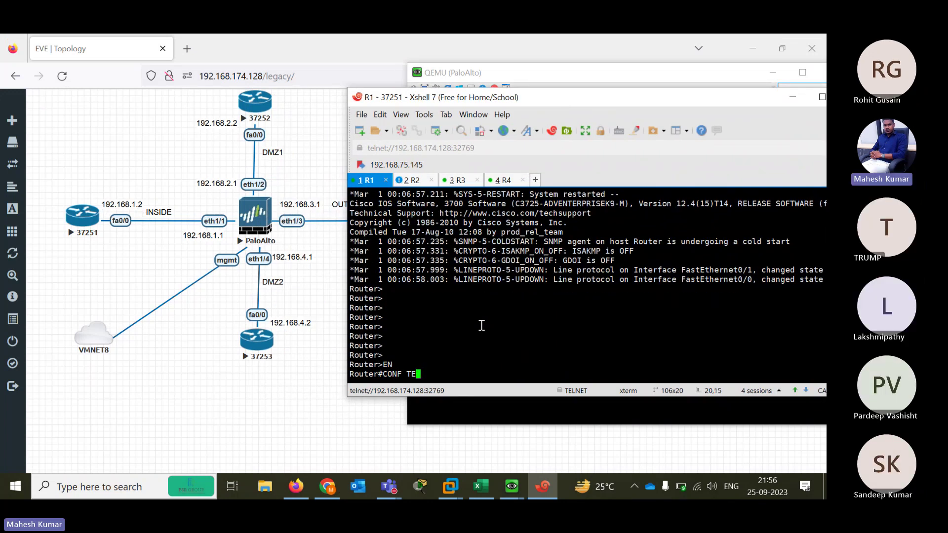
key("Return")
type("IN")
key("Tab")
type("FAS")
key("Tab")
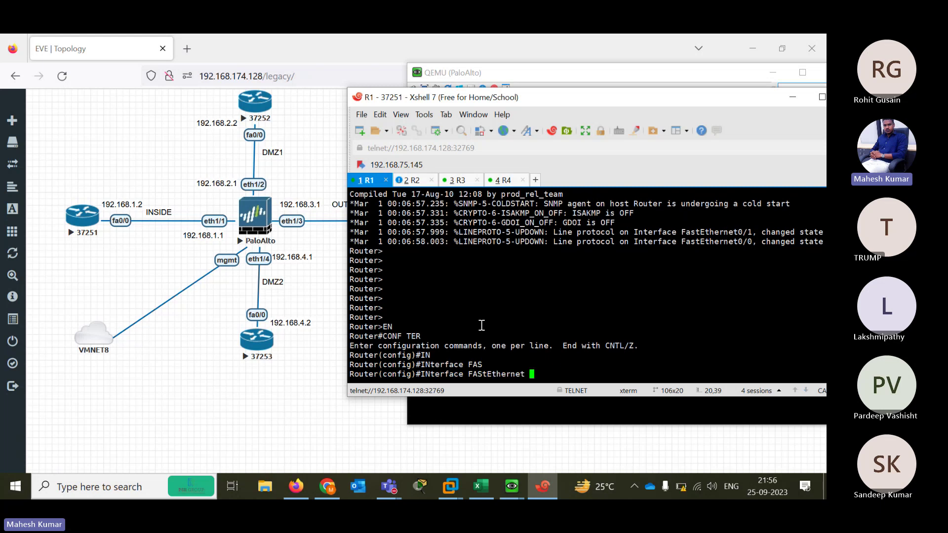
type("0/0")
key("Return")
Assign 192.168.1.2 255.255.255.0 to FastEthernet 0/0 and enable it with no shutdown
type("IP ADD ")
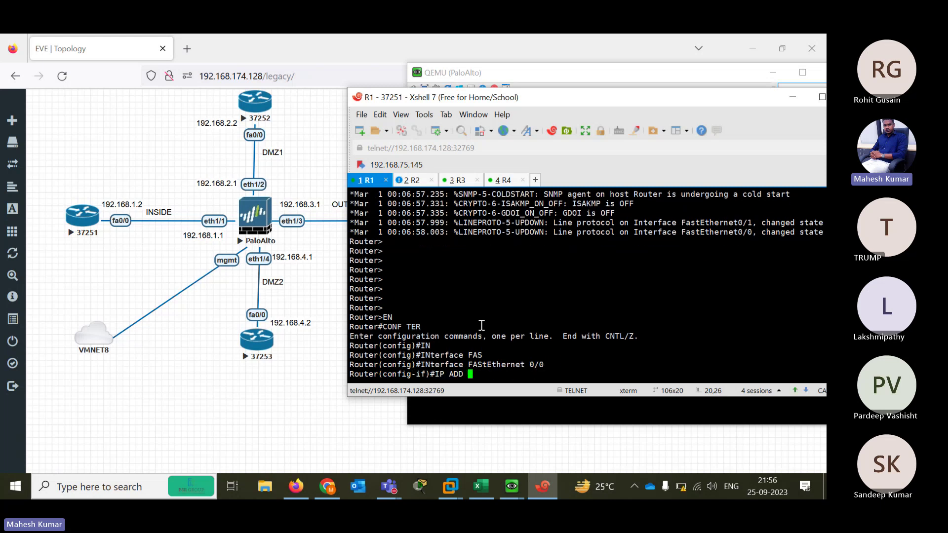
type("192.168.")
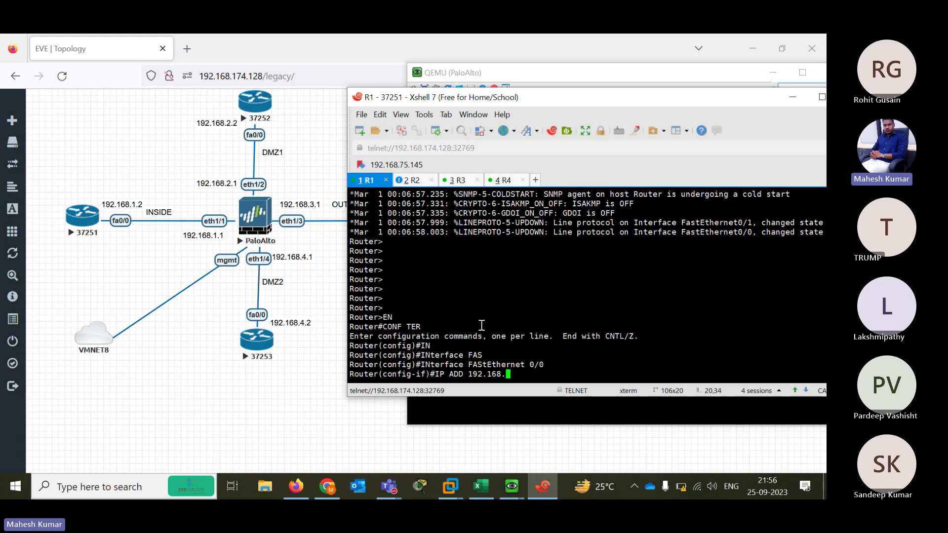
type("1.2 255.255.255.0")
key("Return")
type("N")
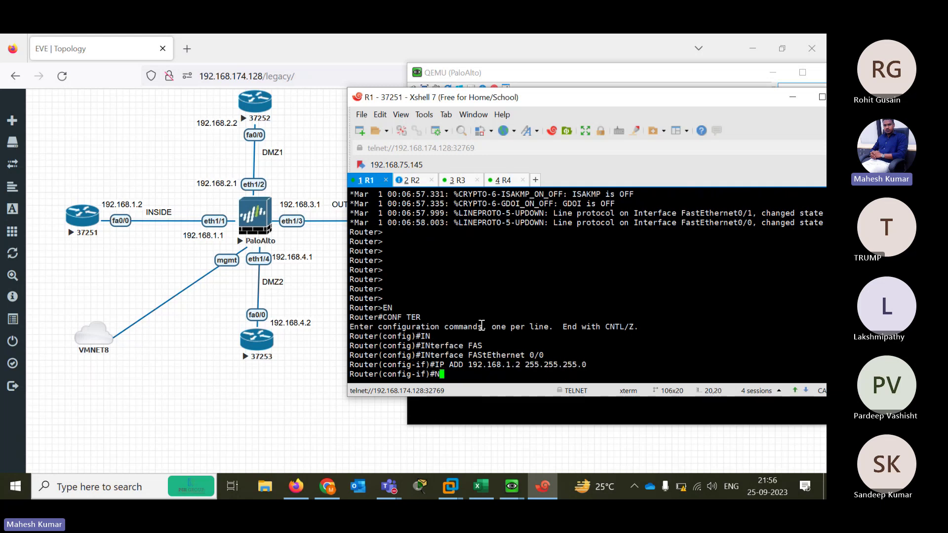
type("O SH")
key("Tab")
key("Return")
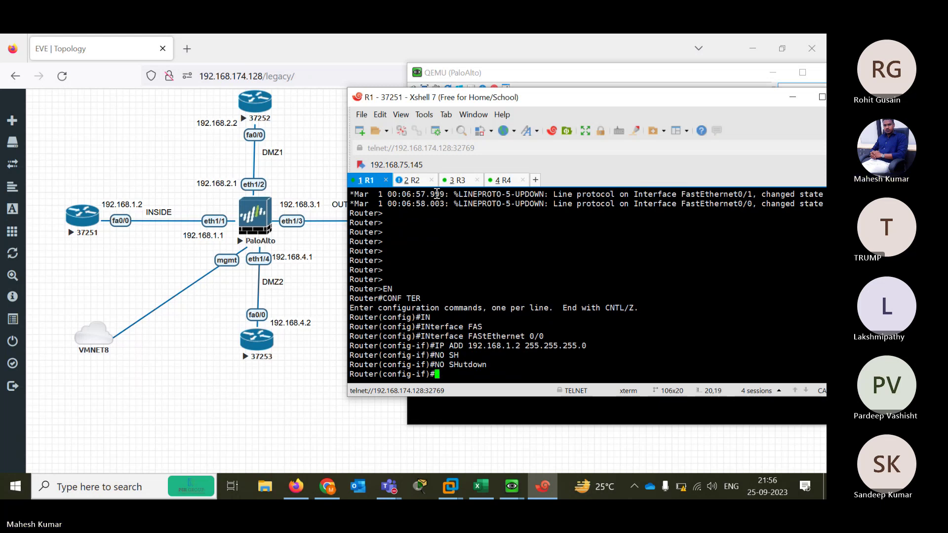
On R2, enter global configuration mode and disable IP domain lookup
left_click(415, 182)
key("Return")
key("Return")
key("Return")
key("Return")
key("Return")
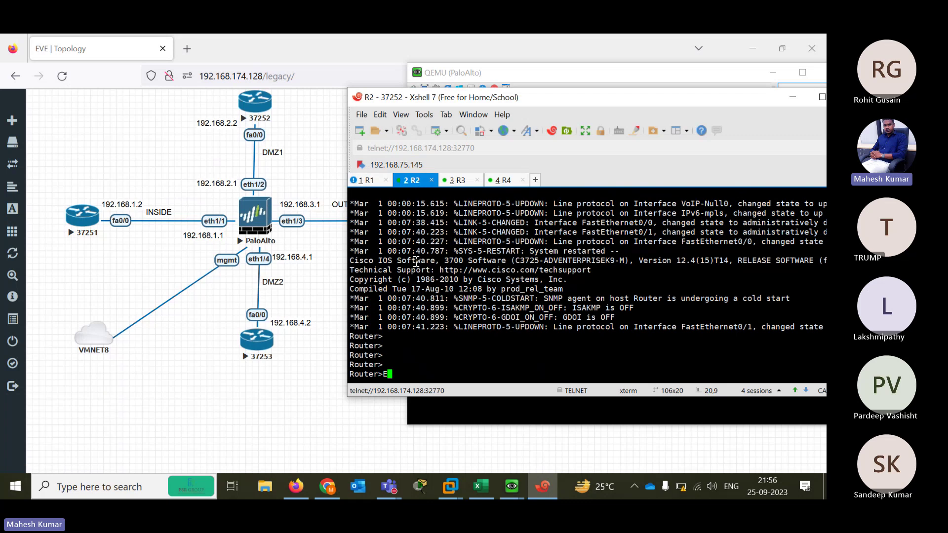
type("EN")
key("Return")
type("CONF TER")
key("Return")
type("NO IP DOM")
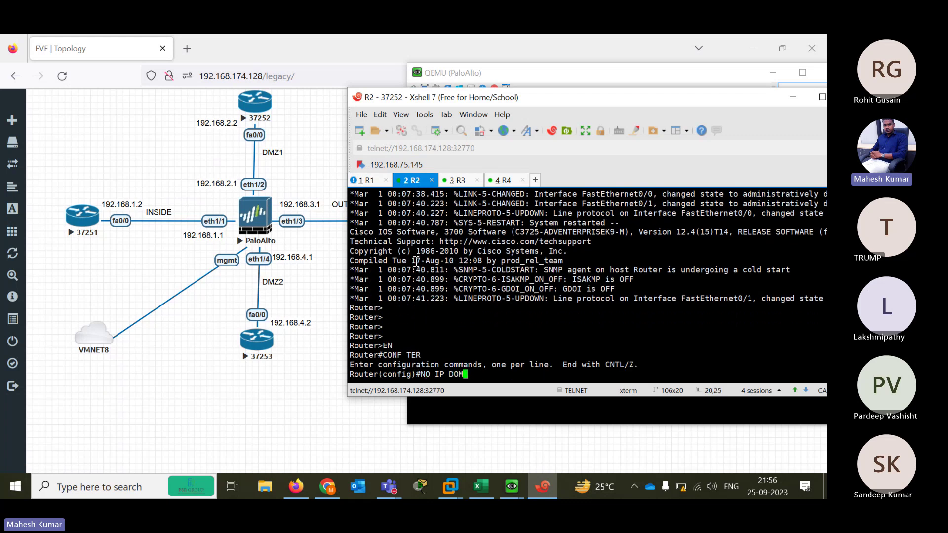
key("Tab")
type("LOO")
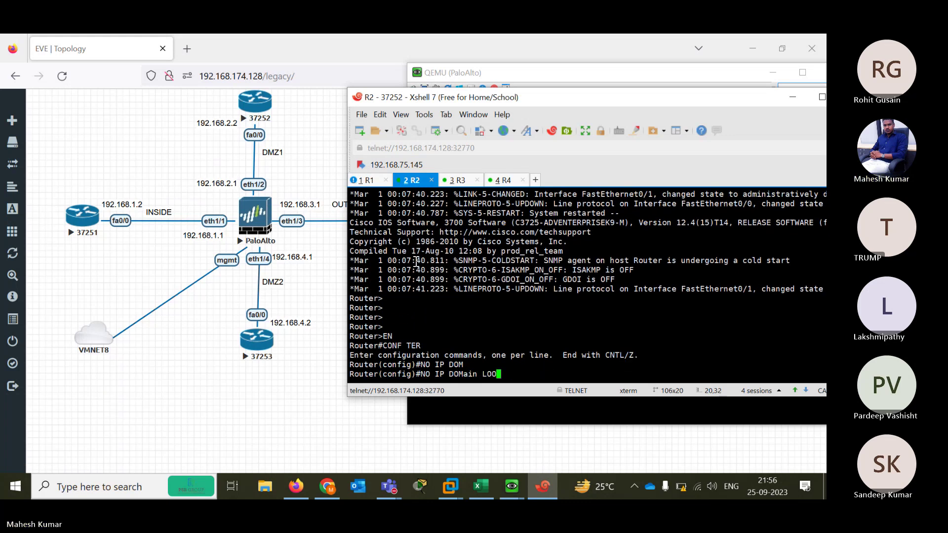
key("Tab")
key("Return")
key("Return")
Set R2's FastEthernet 0/0 to 192.168.2.2 255.255.255.0 and enable it with no shutdown
type("INTER")
key("Tab")
type("FAS")
key("Tab")
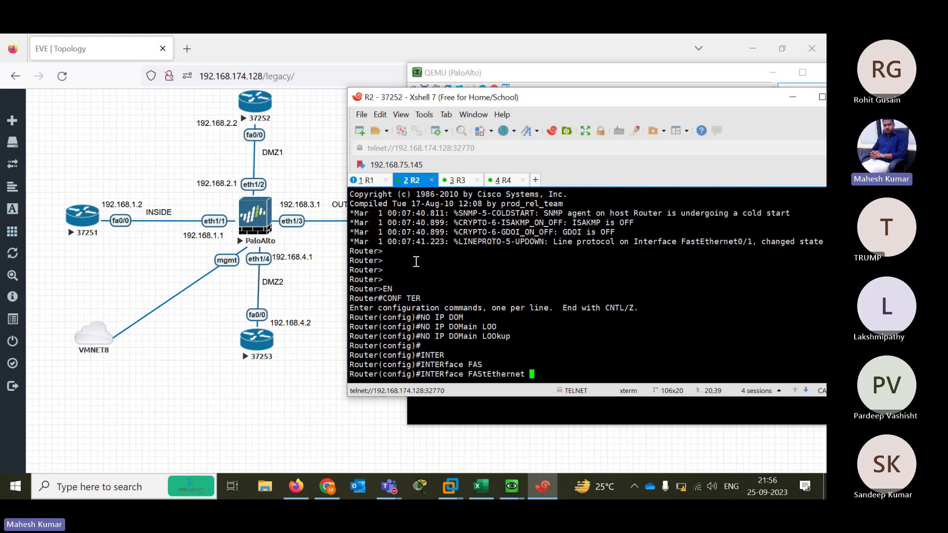
type("0/0")
key("Return")
type("IP ADD")
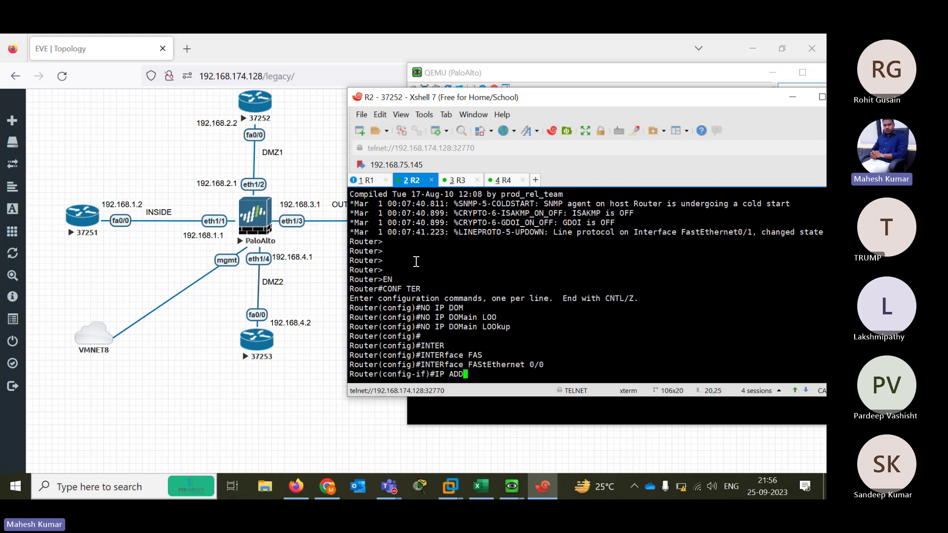
type(" 192.168.2.2 255.255.255.0")
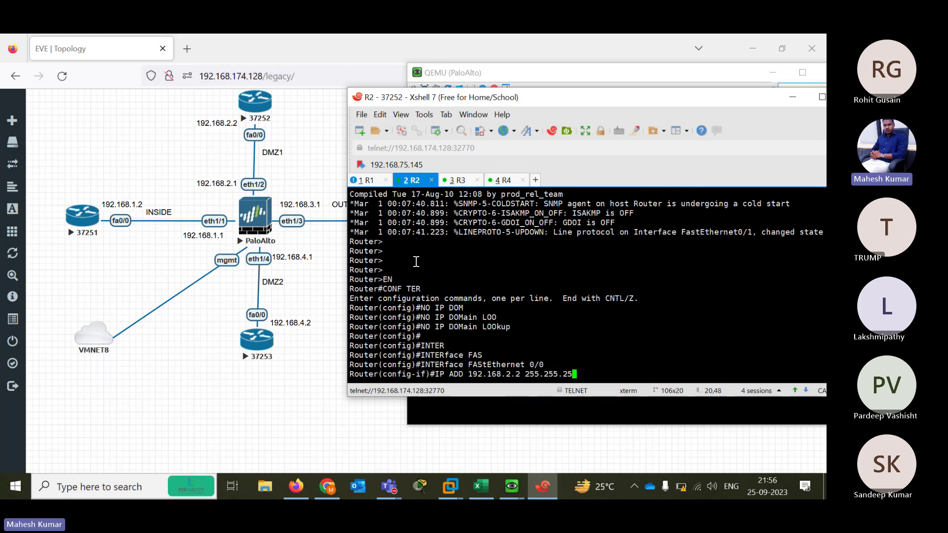
key("Return")
type("NO SH")
key("Tab")
key("Return")
key("Return")
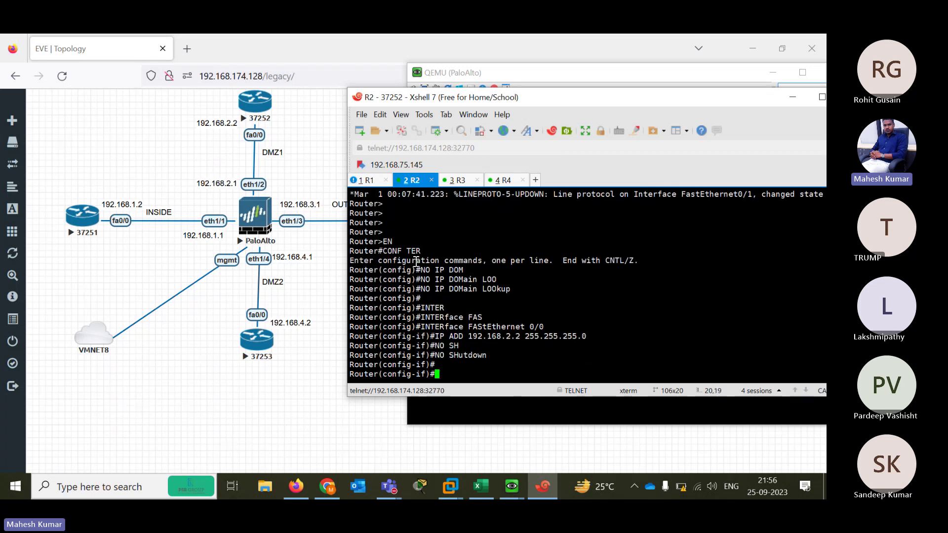
On R3, enter privileged and global configuration mode and select interface FastEthernet0/0
left_click(460, 181)
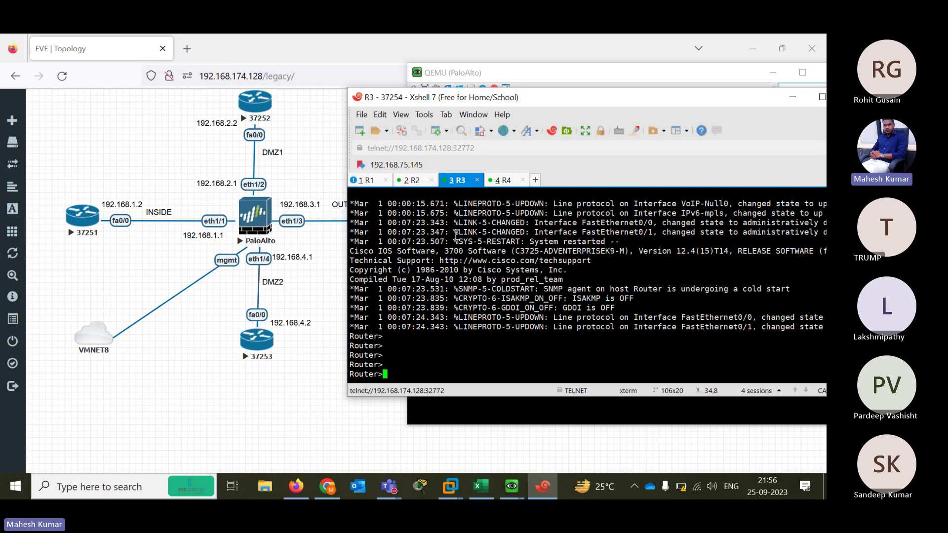
type("EN")
key("Return")
type("CONF TER")
key("Return")
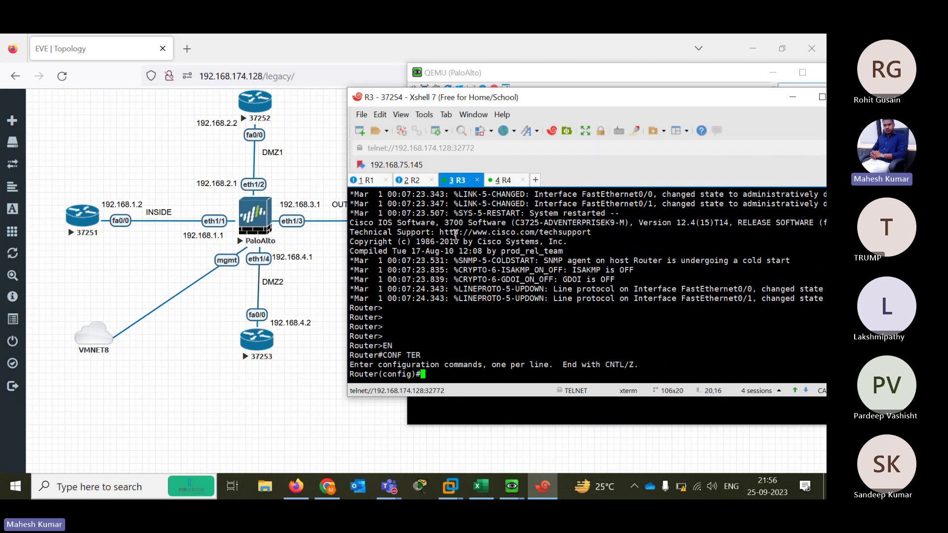
type("IN")
key("Tab")
type("FA")
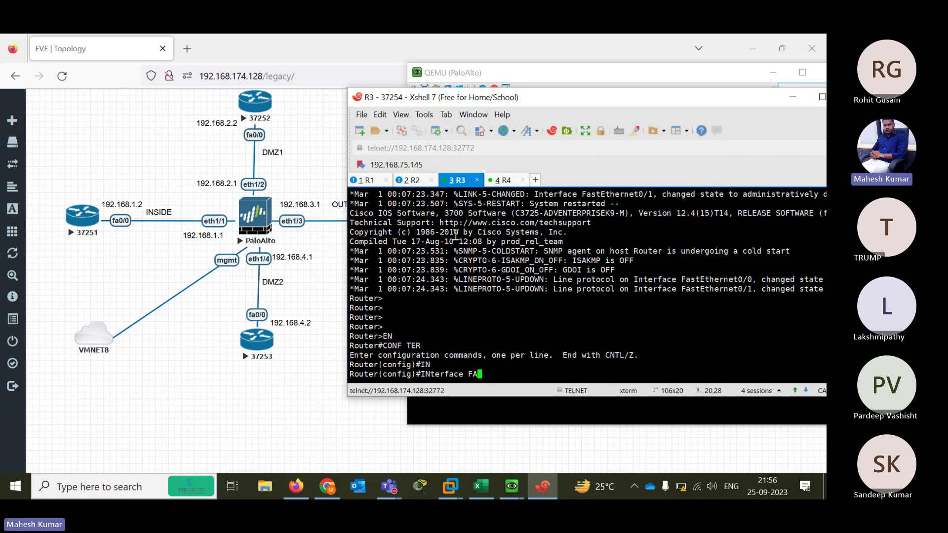
type("S")
key("Tab")
type("0/0")
key("Return")
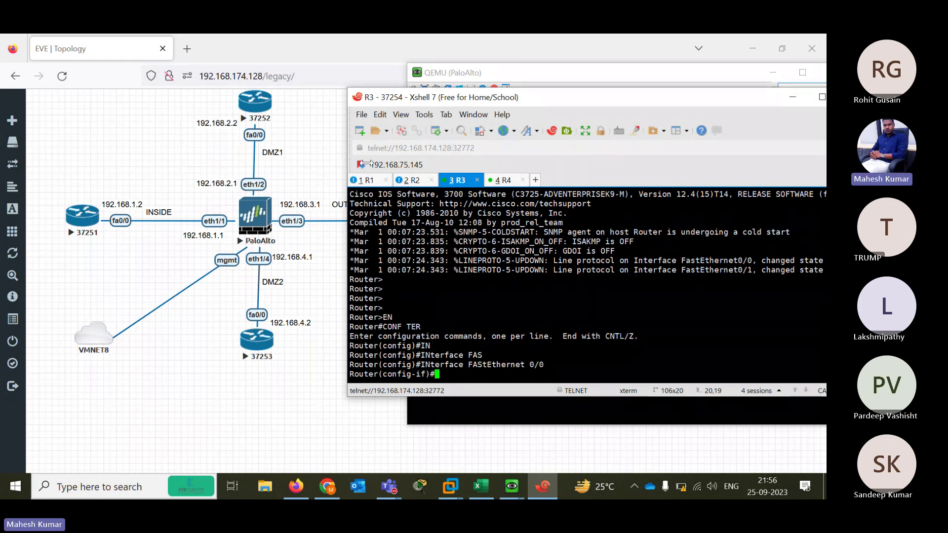
Assign 192.168.3.2 255.255.255.0 to FastEthernet0/0 and enable it with no shutdown
left_click_drag(366, 165, 434, 165)
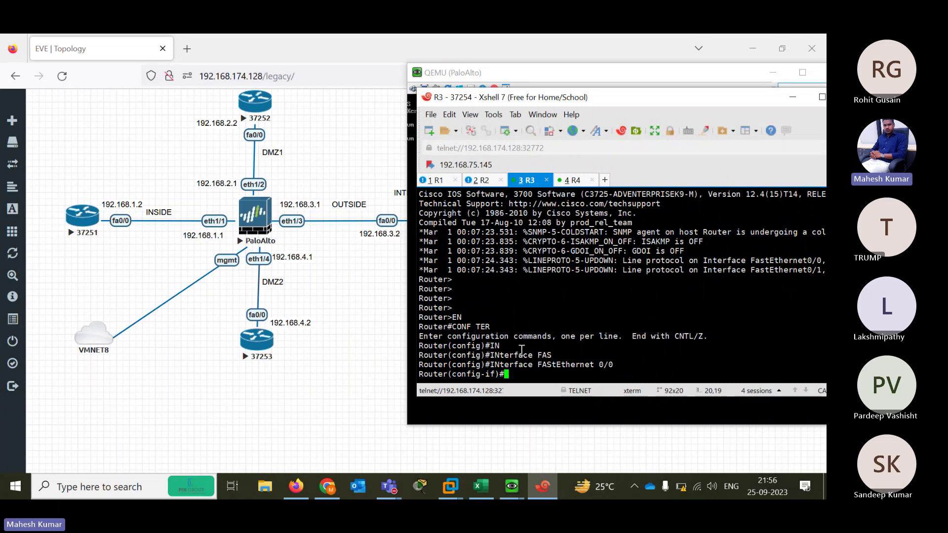
key("Return")
key("Return")
key("Return")
type("IP")
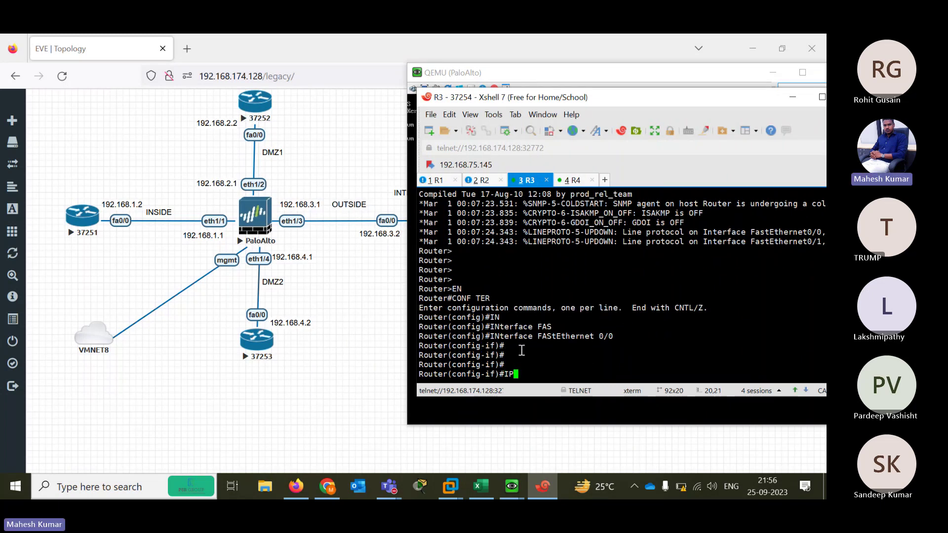
type(" ADD")
key("Tab")
type("192")
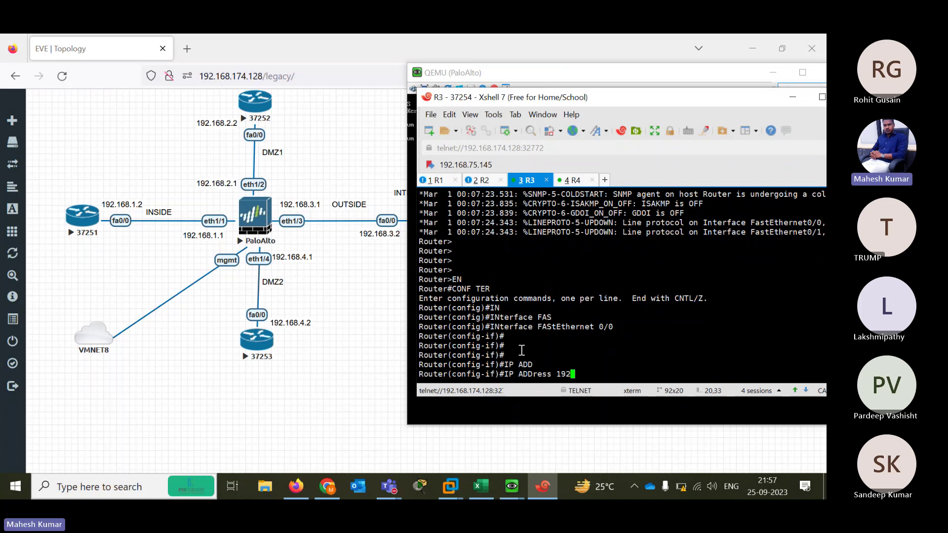
type(".168.3.2 255.255.")
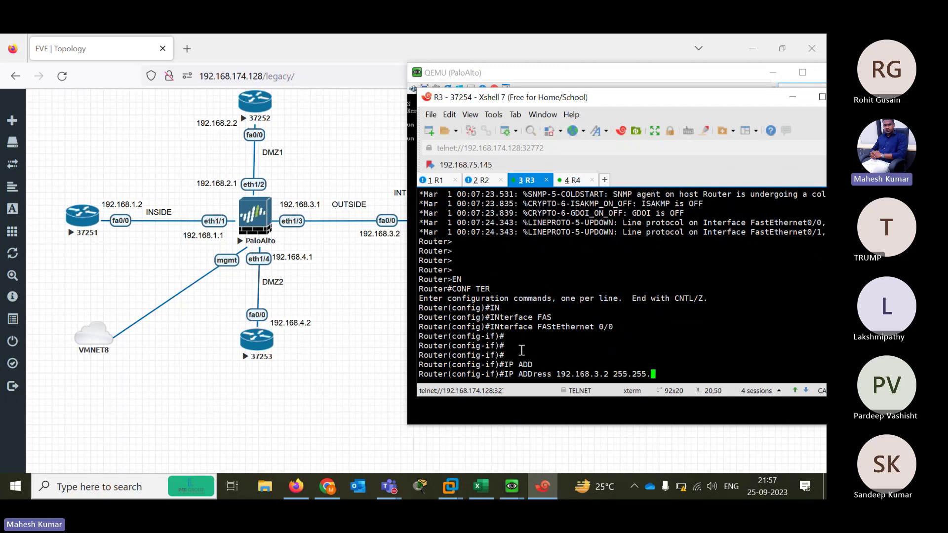
type("255.0")
key("Return")
type("NO SH")
key("Tab")
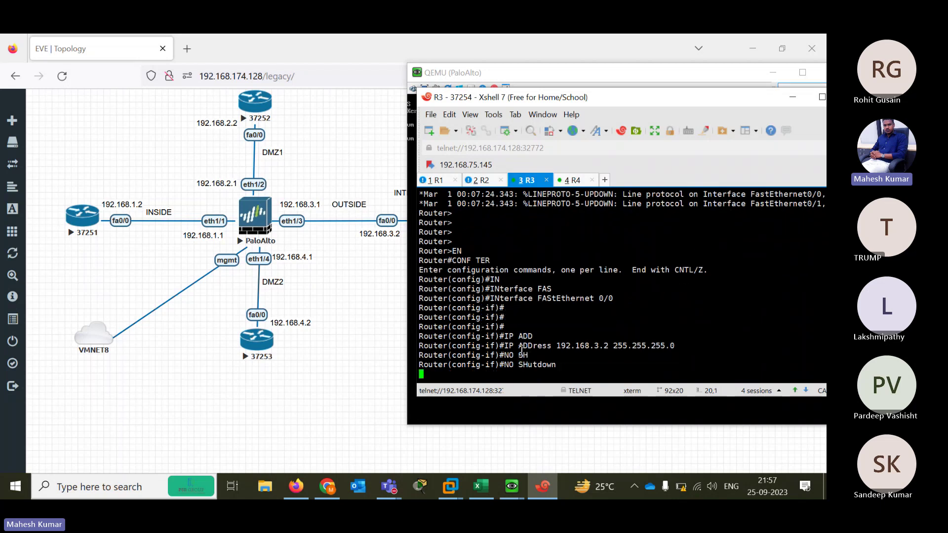
key("Return")
On R4, enter privileged and global configuration mode and select interface FastEthernet0/0
key("ctrl+Tab")
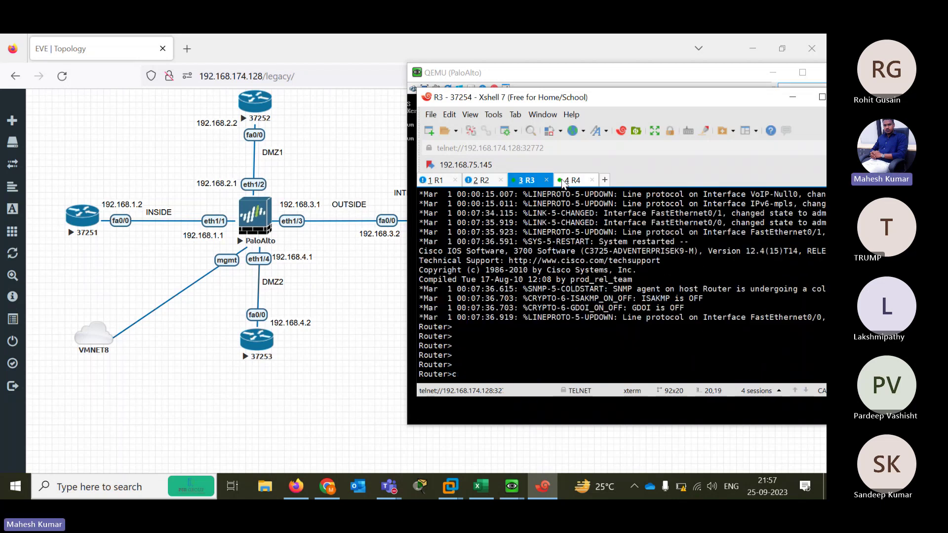
type("EN")
key("Return")
type("CONF TER")
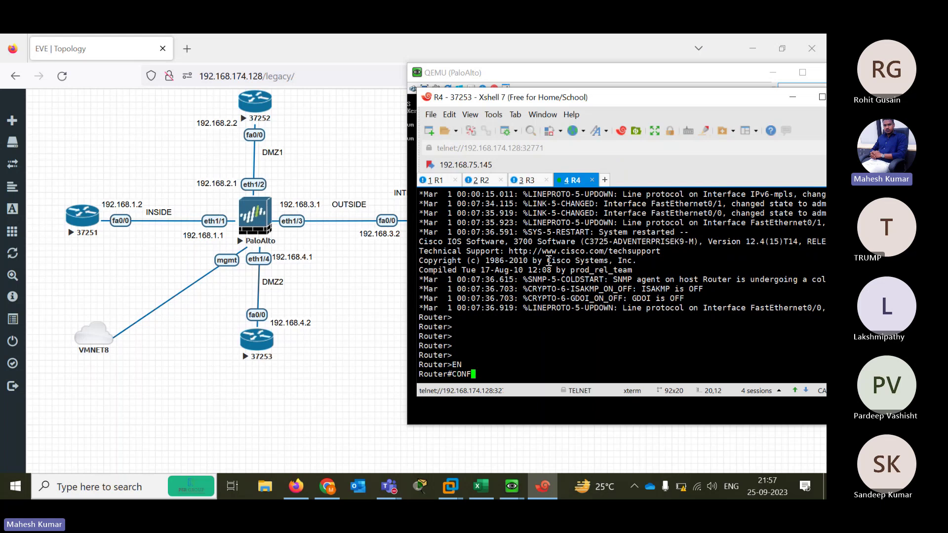
key("Return")
type("IN")
key("Tab")
type("FAS")
key("Tab")
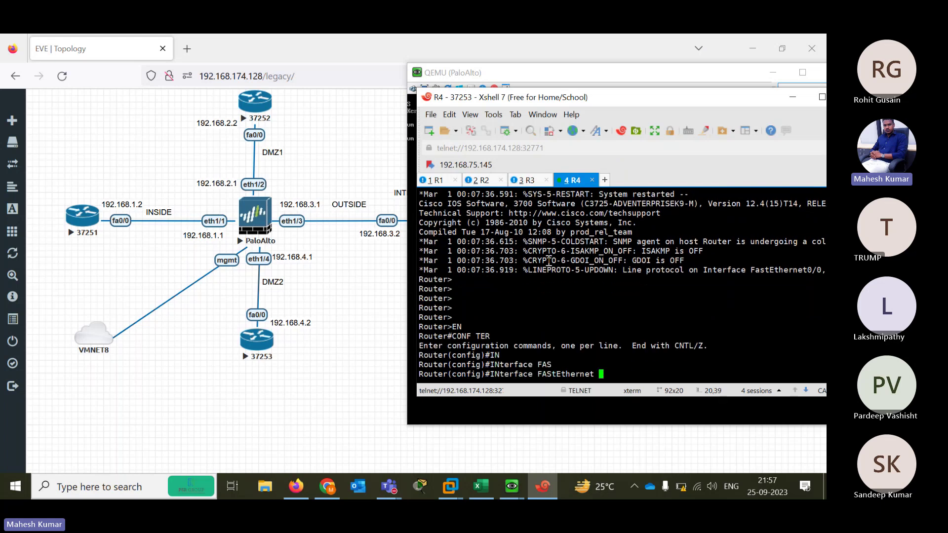
type("0/0")
key("Return")
Assign 192.168.4.2 255.255.255.0, run no shutdown, and confirm the interface comes up
type("IP ADD 192")
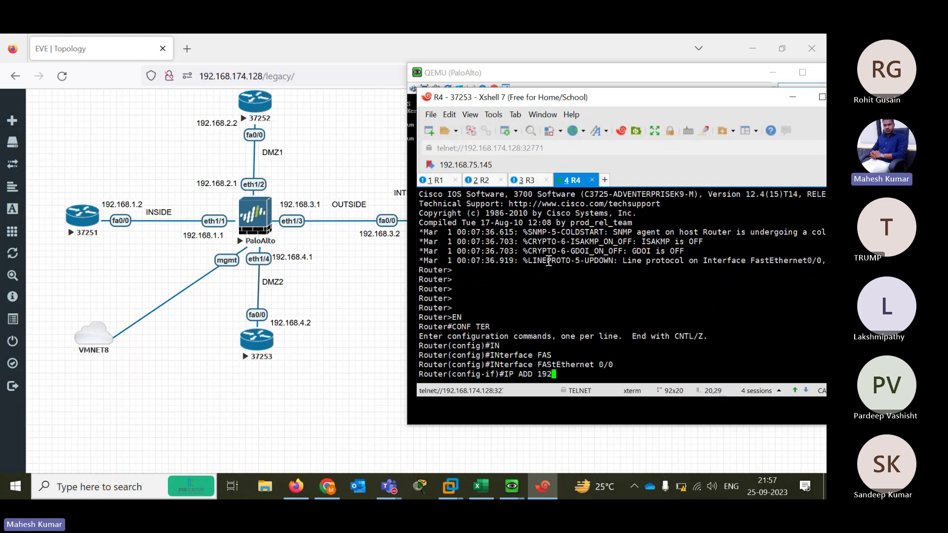
type(".168.4.2 255.255.255.0")
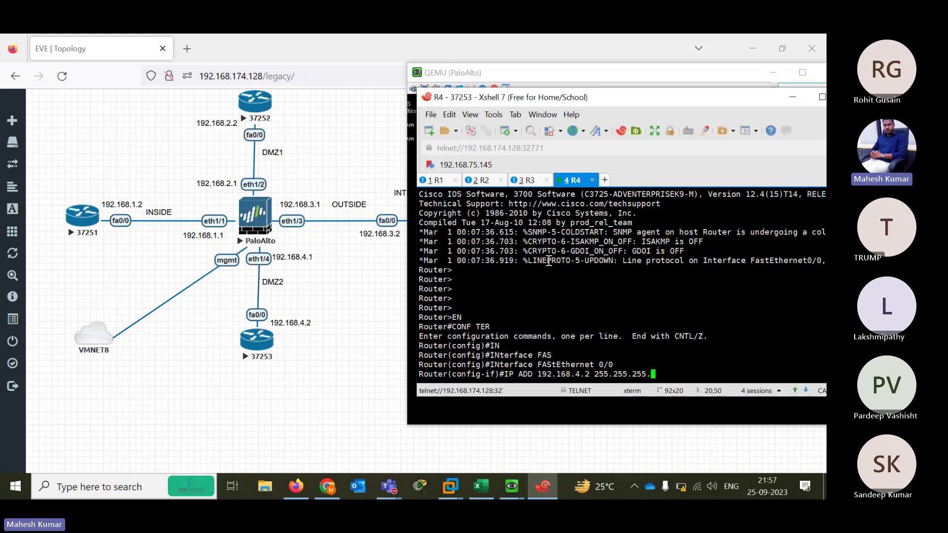
key("Return")
type("NO SH")
key("Tab")
key("Return")
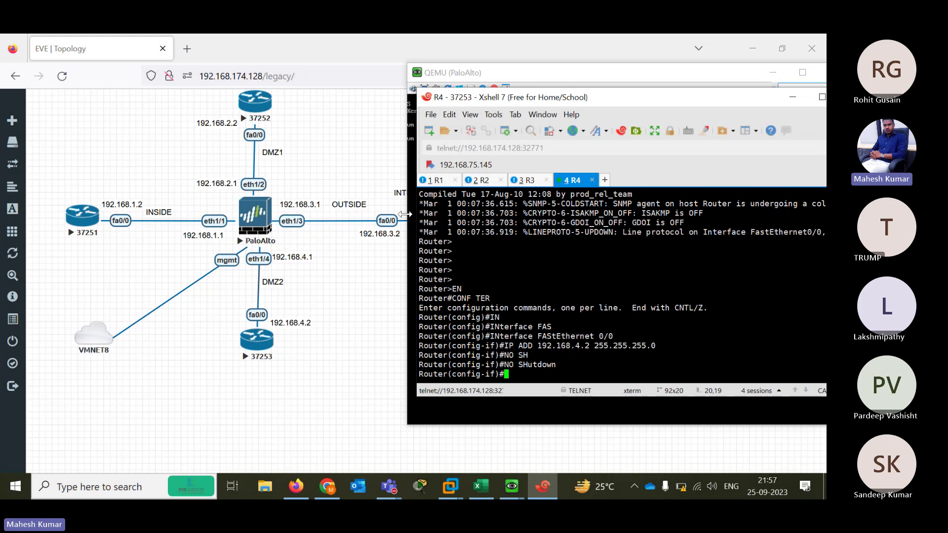
left_click(443, 181)
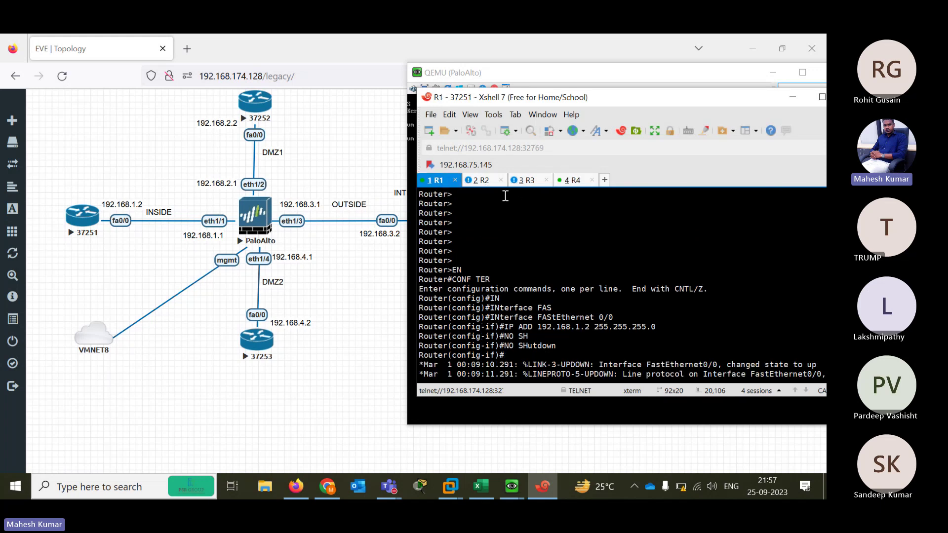
left_click(570, 180)
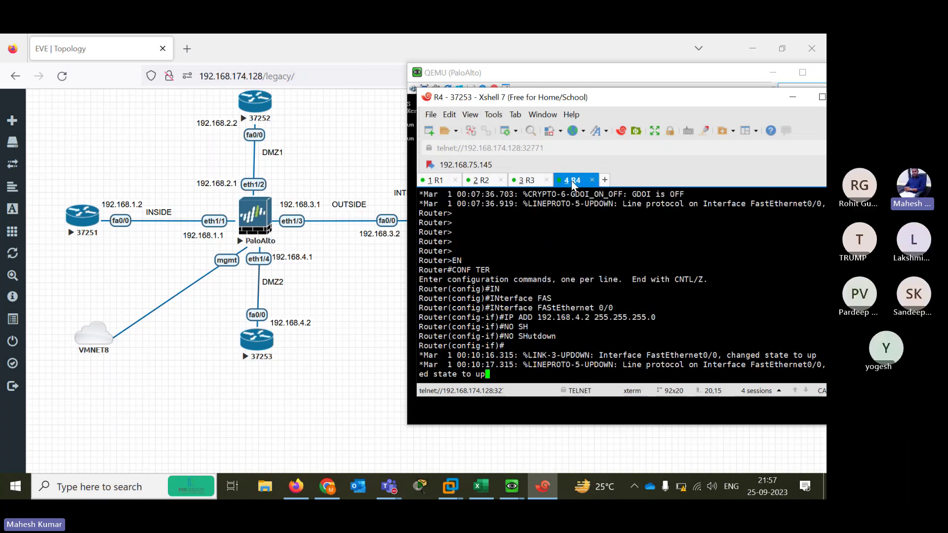
key("Return")
key("Return")
key("Return")
key("Return")
key("Return")
key("Return")
key("Return")
key("Return")
key("Return")
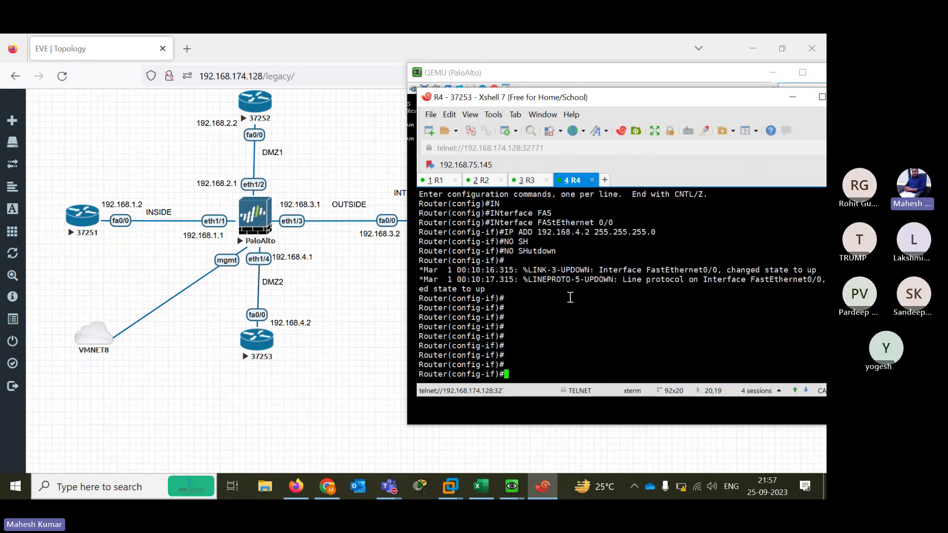
key("Return")
key("Return")
key("Return")
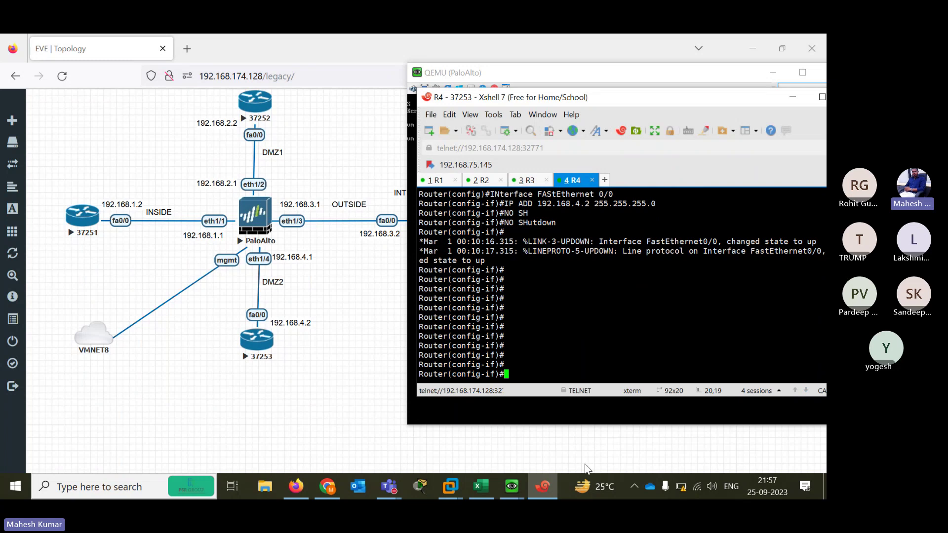
Check the PaloAlto console's login prompt, then return to the Teams meeting window
left_click(511, 487)
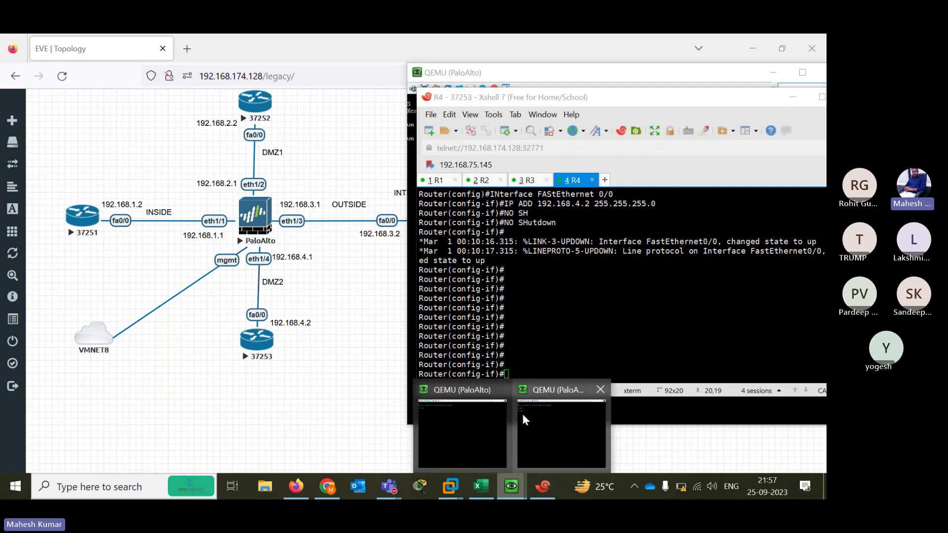
left_click(522, 414)
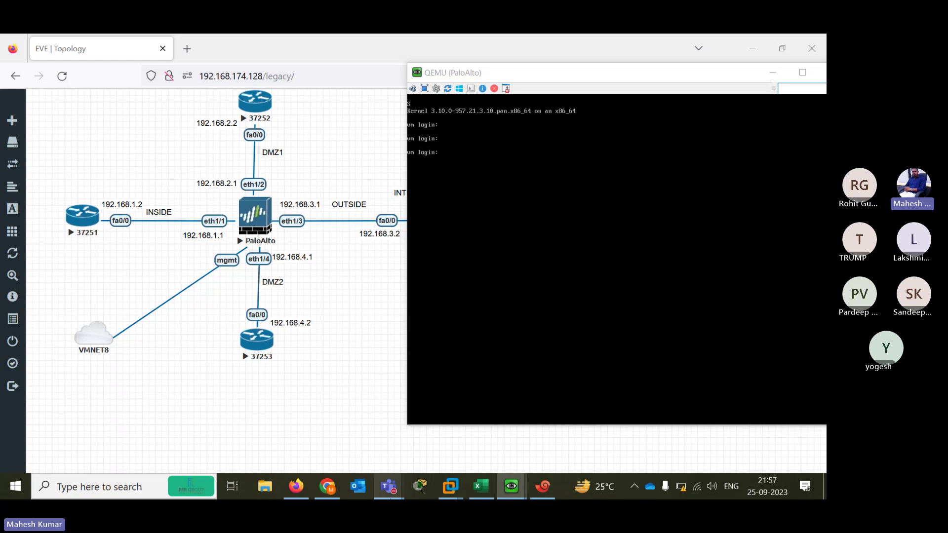
mouse_move(393, 488)
left_click(438, 434)
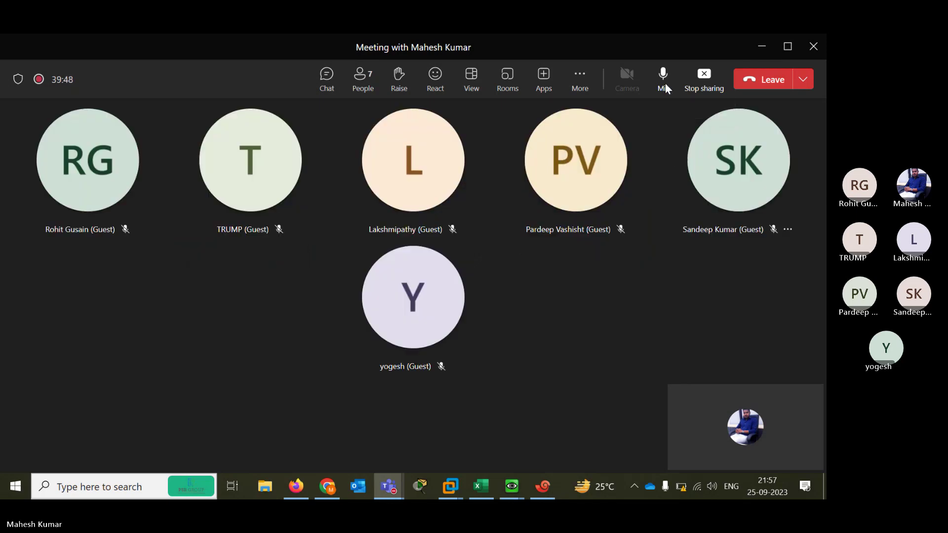
left_click(664, 83)
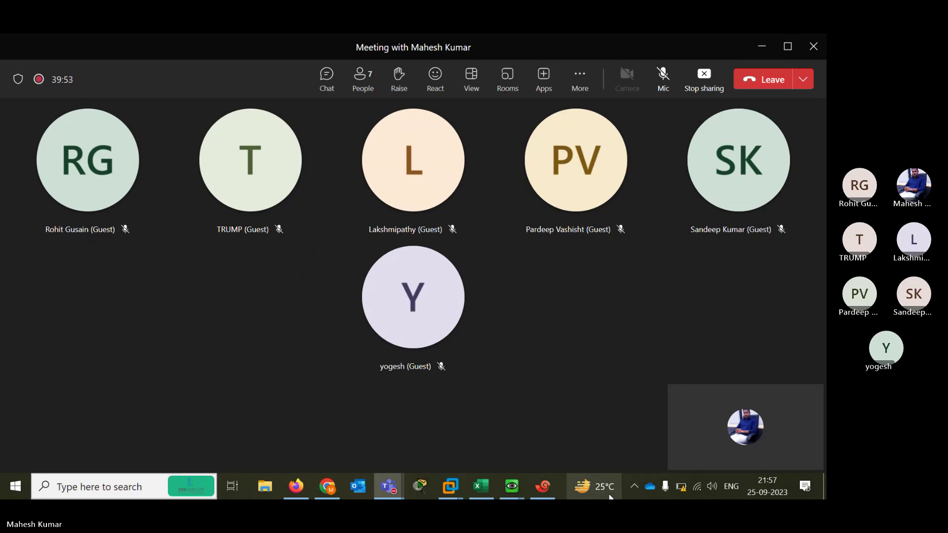
mouse_move(610, 498)
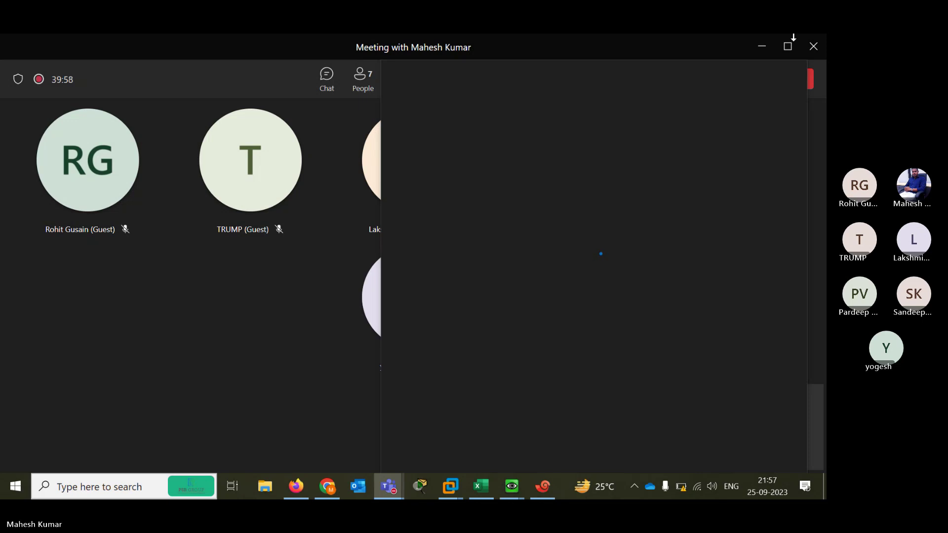
left_click(389, 486)
mouse_move(607, 181)
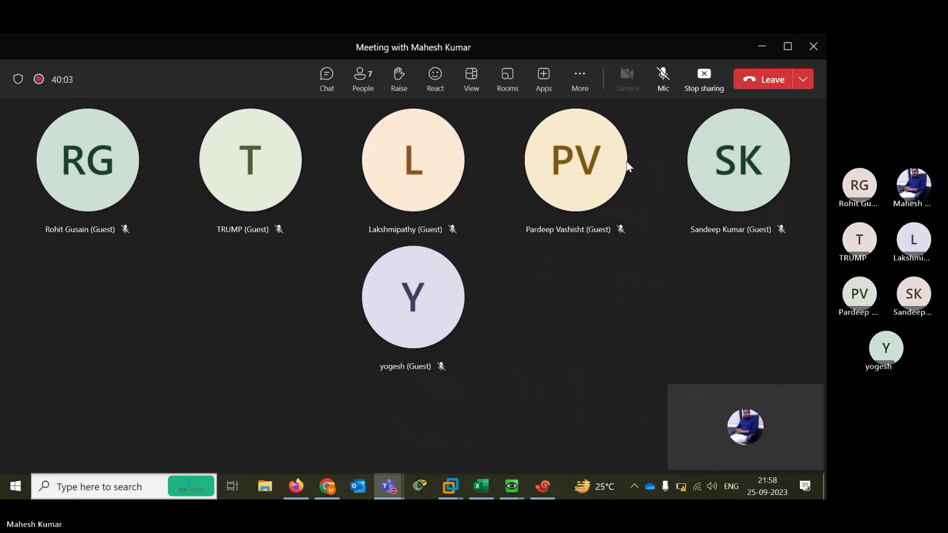
left_click(627, 162)
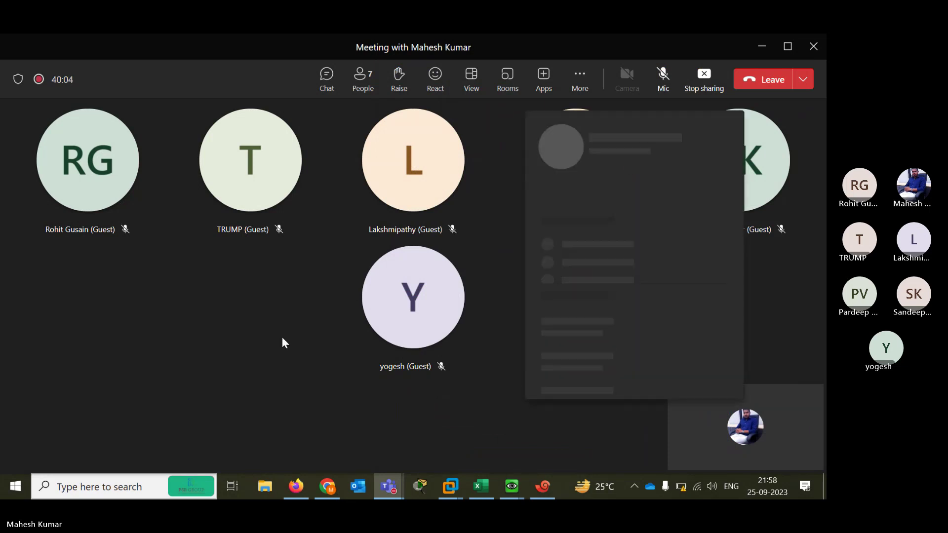
left_click(333, 248)
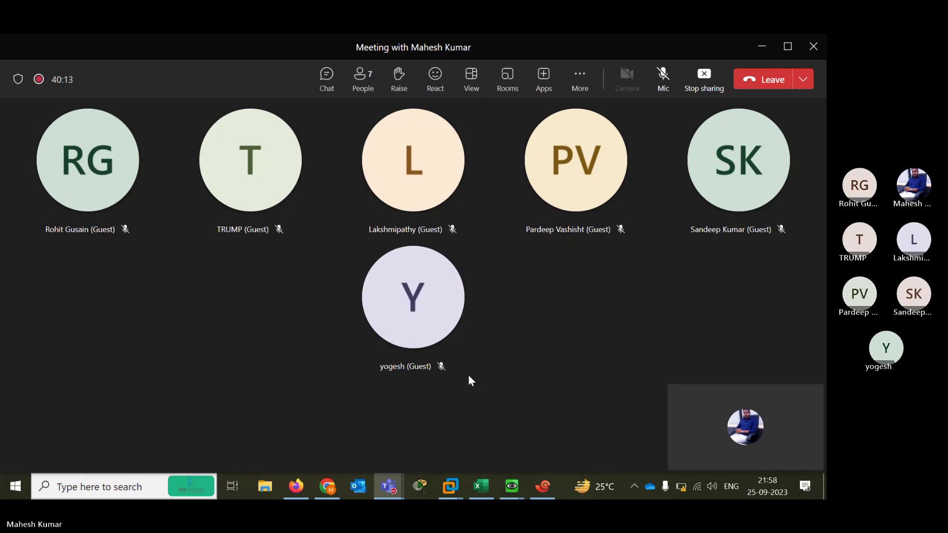
left_click(510, 490)
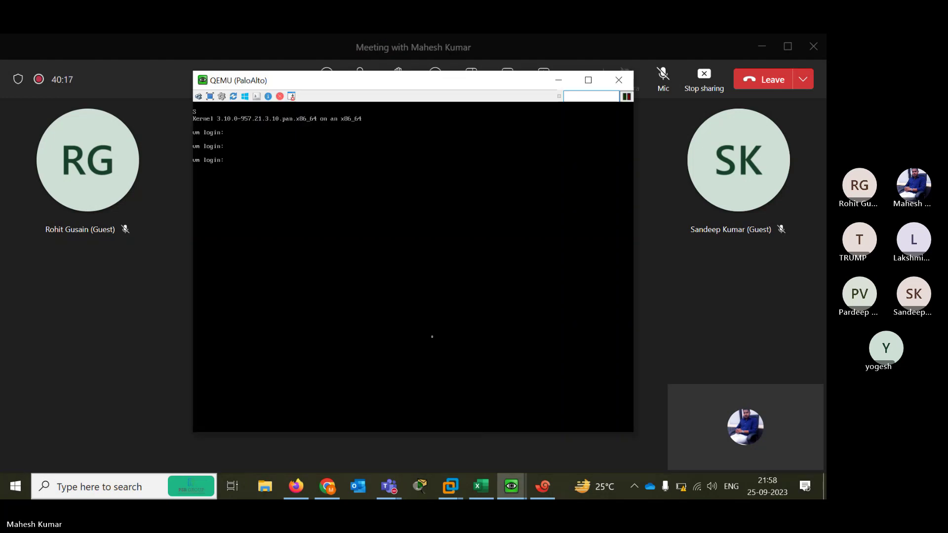
key("Return")
left_click(559, 80)
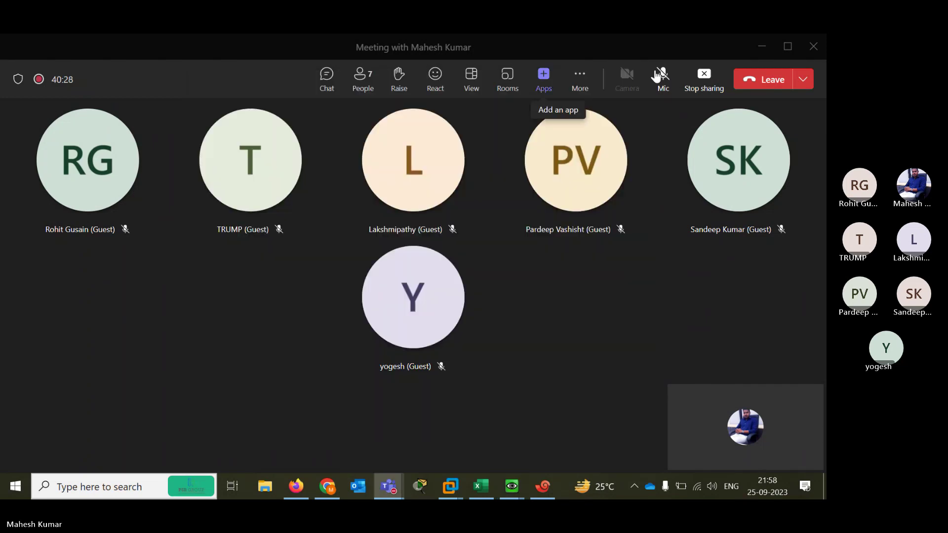
left_click(662, 75)
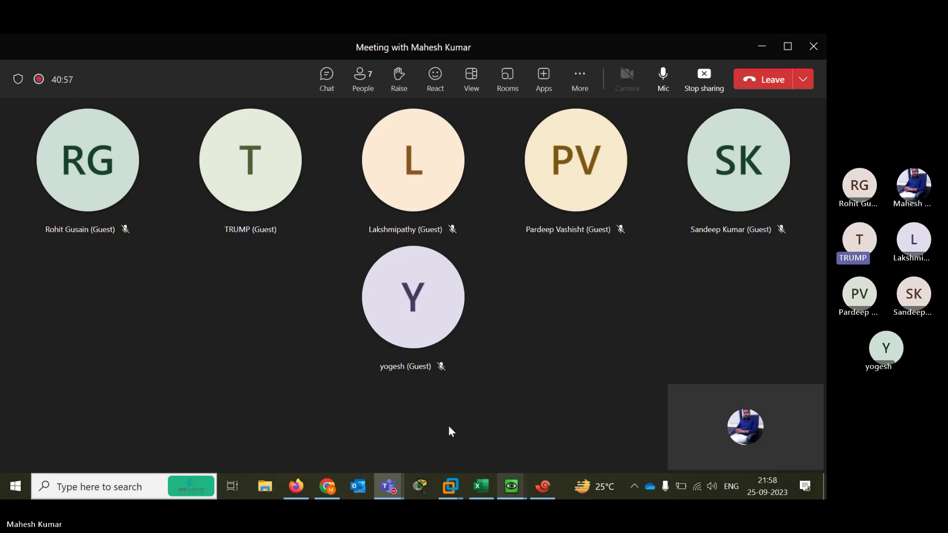
Show the topology, select the DMZ2 link, and reopen the PaloAlto console for a fresh login prompt
left_click(297, 497)
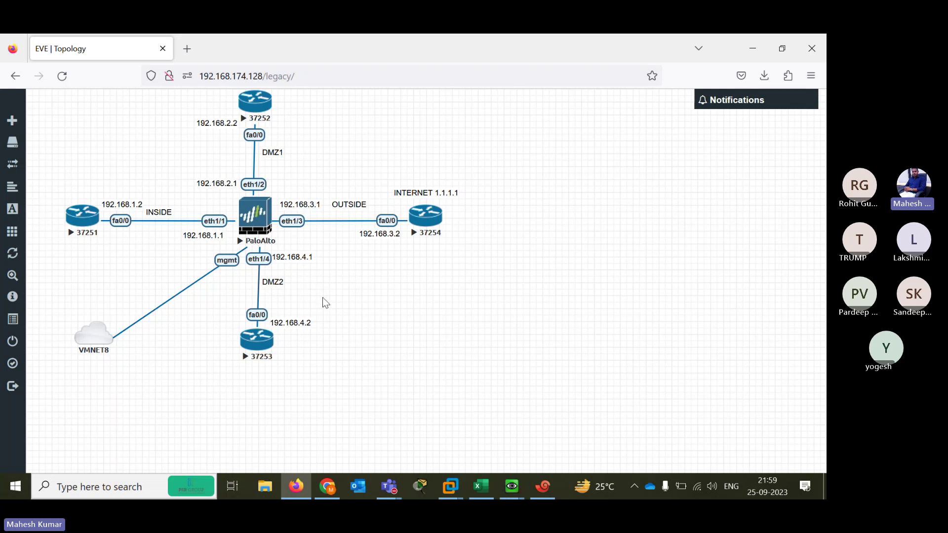
left_click(259, 252)
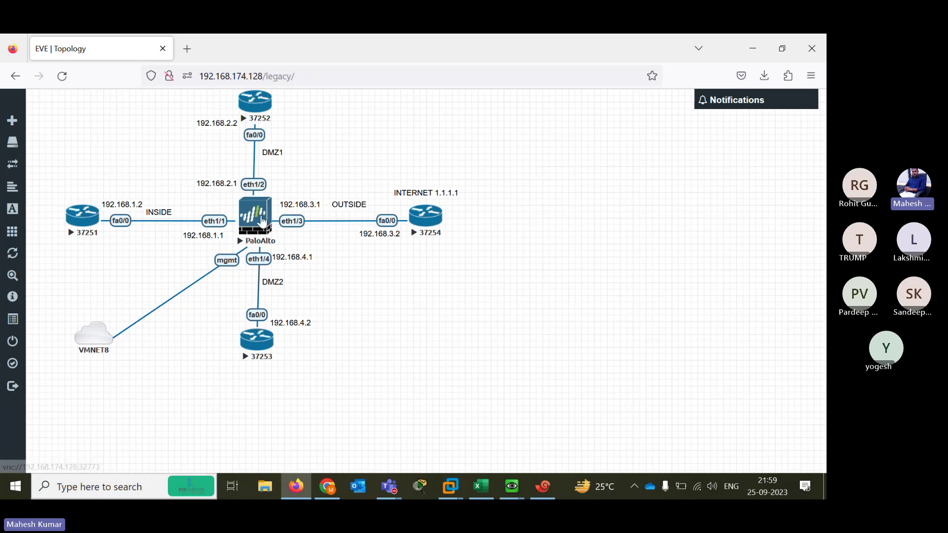
mouse_move(511, 486)
left_click(484, 440)
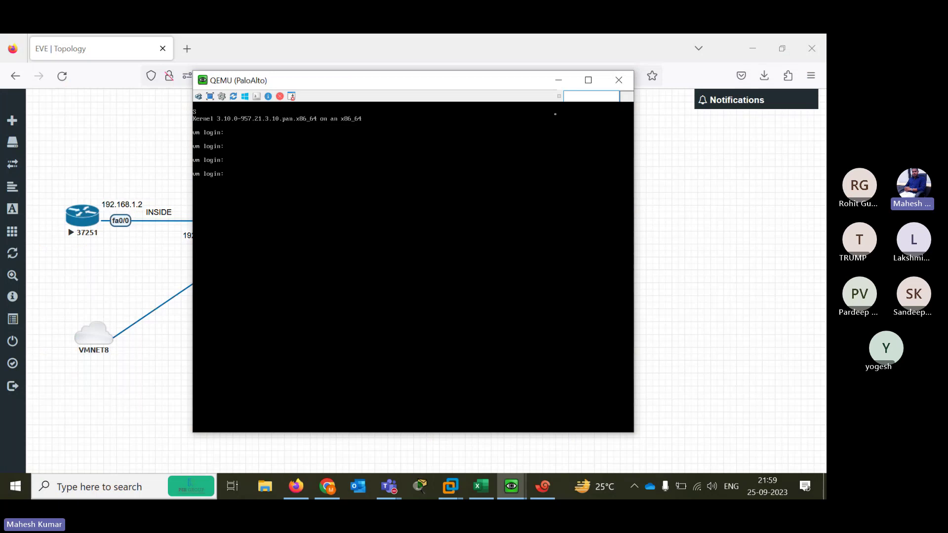
left_click(618, 80)
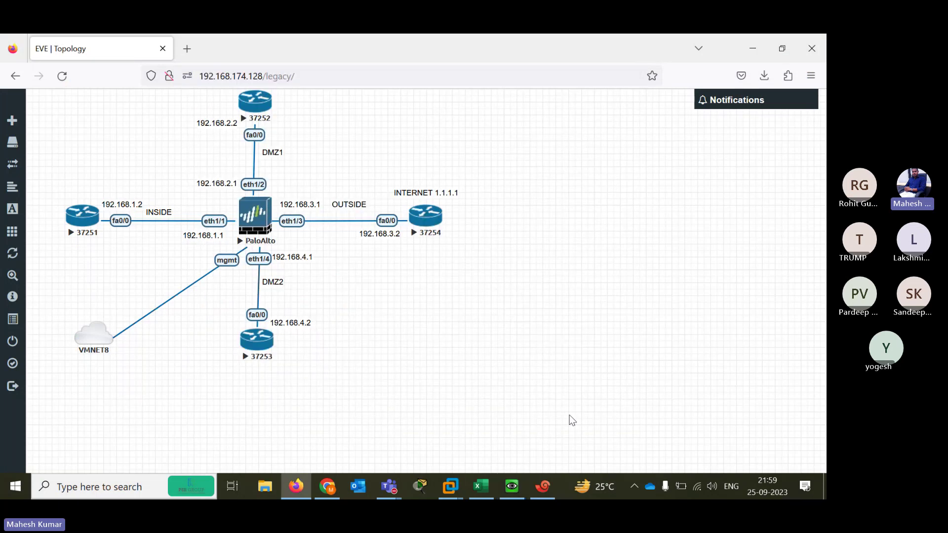
left_click(509, 496)
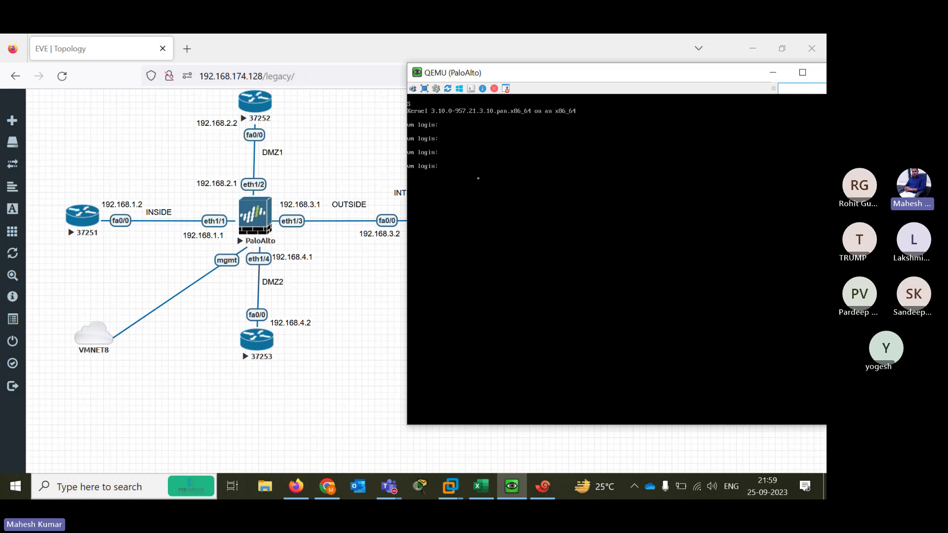
key("Return")
Load 192.168.174.131 in a new Firefox tab, then search Windows for CMD
left_click(261, 76)
left_click_drag(257, 76, 197, 75)
key("ctrl+c")
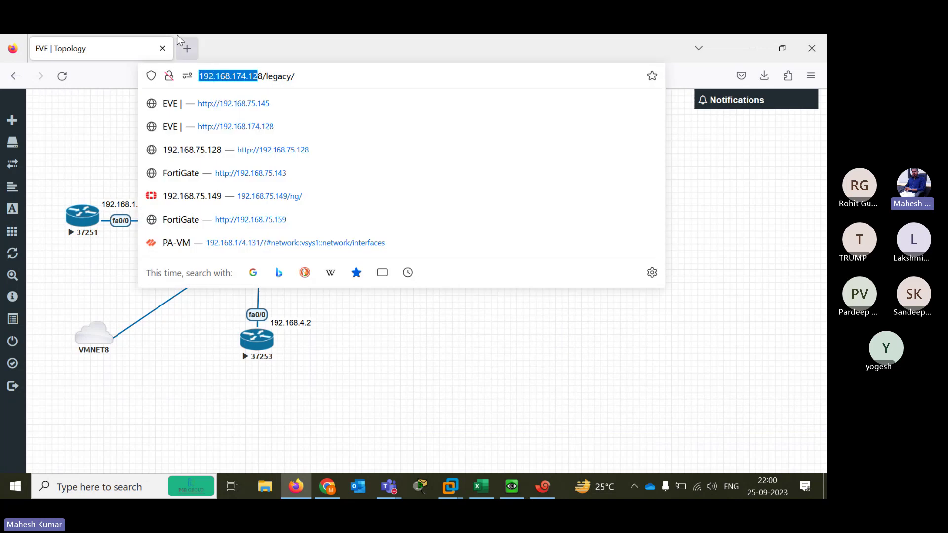
left_click(187, 48)
key("ctrl+v")
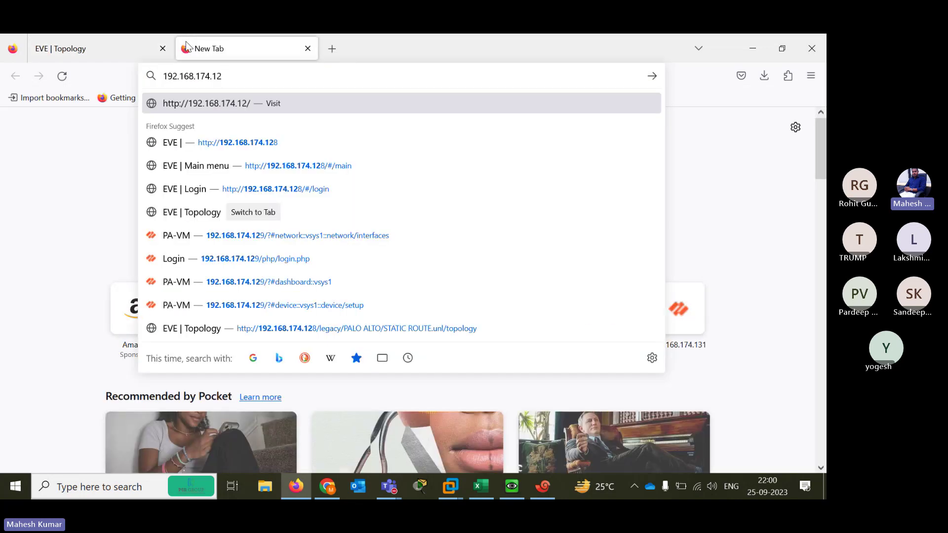
key("BackSpace")
type("31")
key("Return")
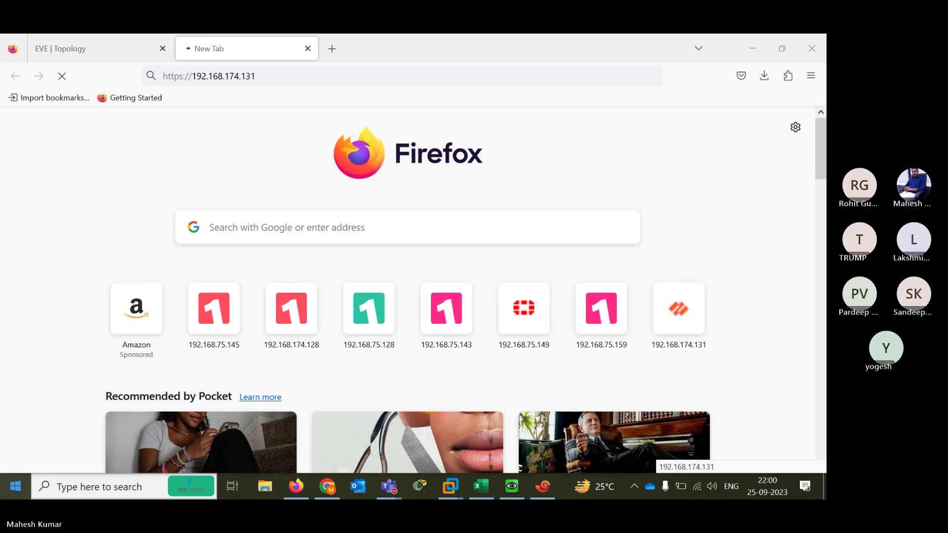
key("super")
type("CMD")
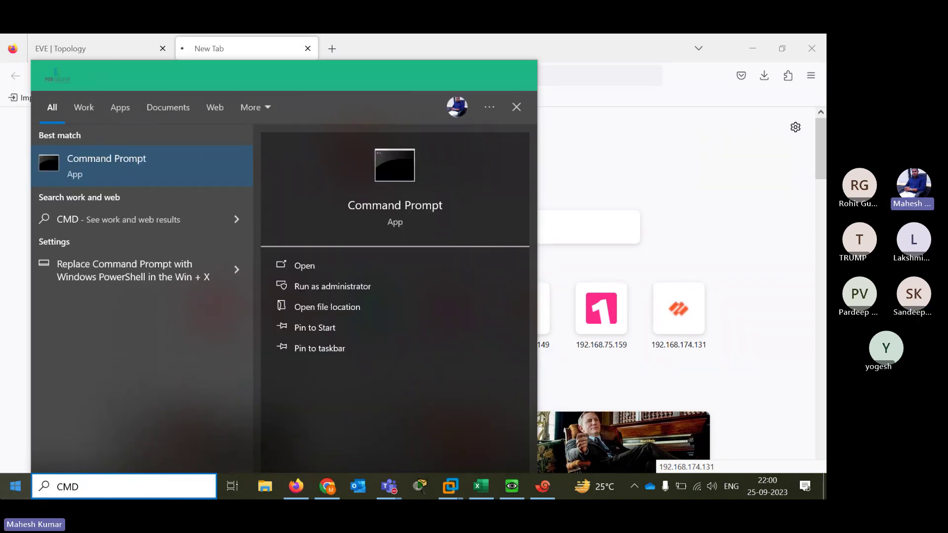
Run PING 192.168.174.131 in Command Prompt, then close the failed firewall tab
key("Escape")
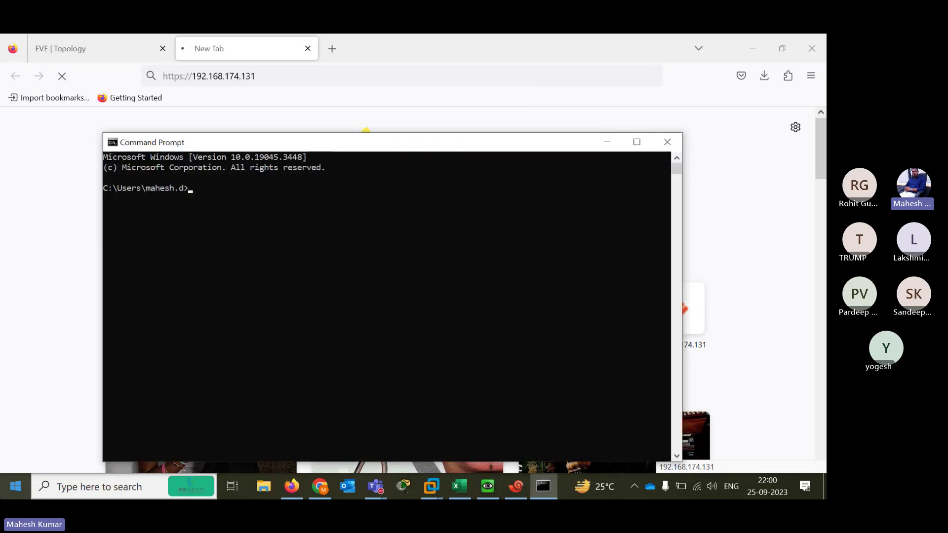
type("PING 192.168.")
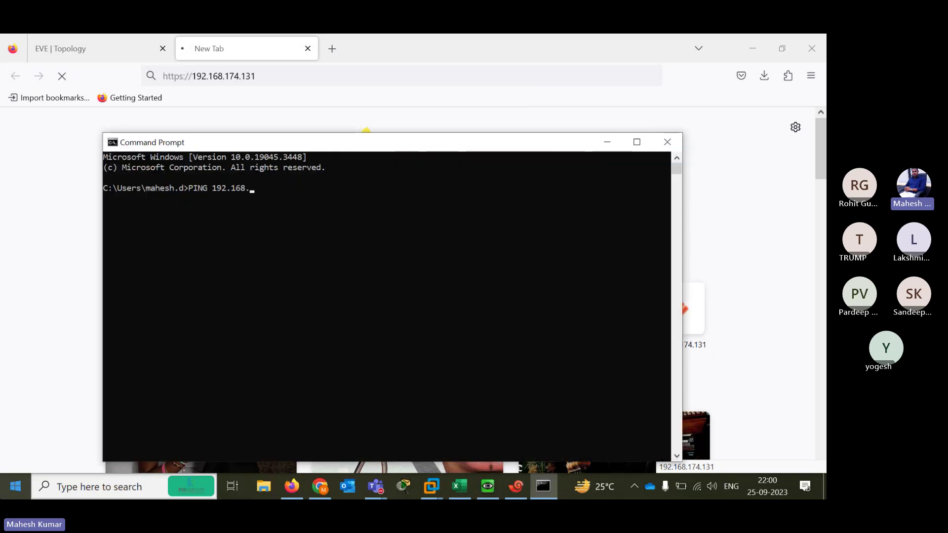
type("174")
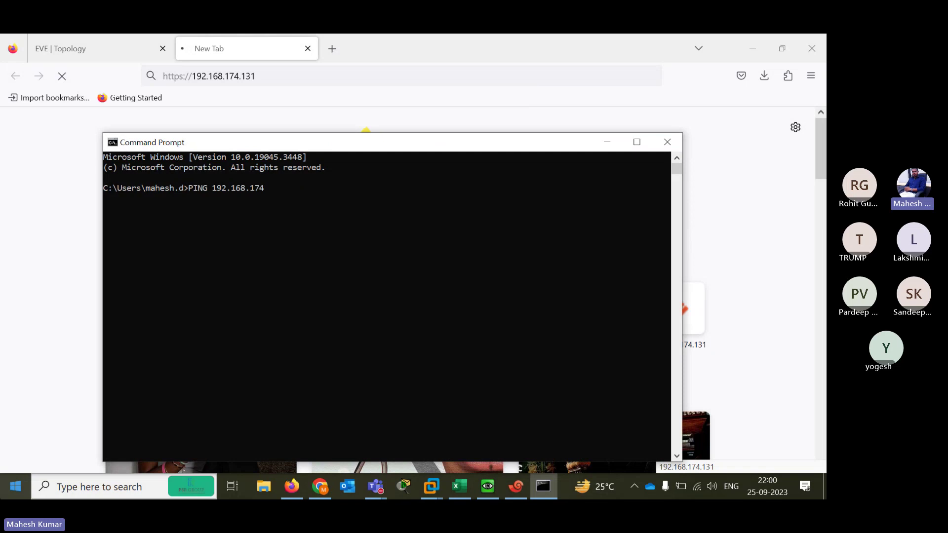
type(".131")
key("Return")
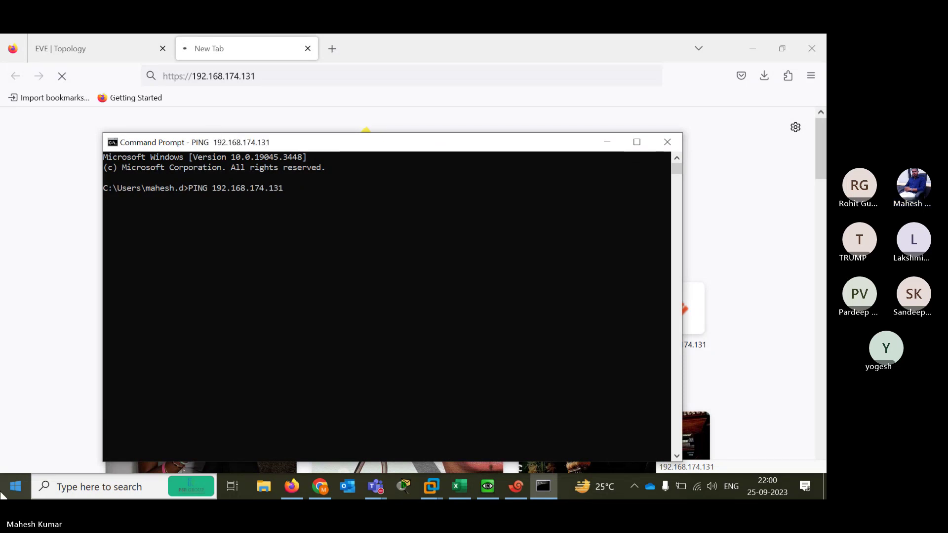
left_click(608, 143)
left_click(488, 488)
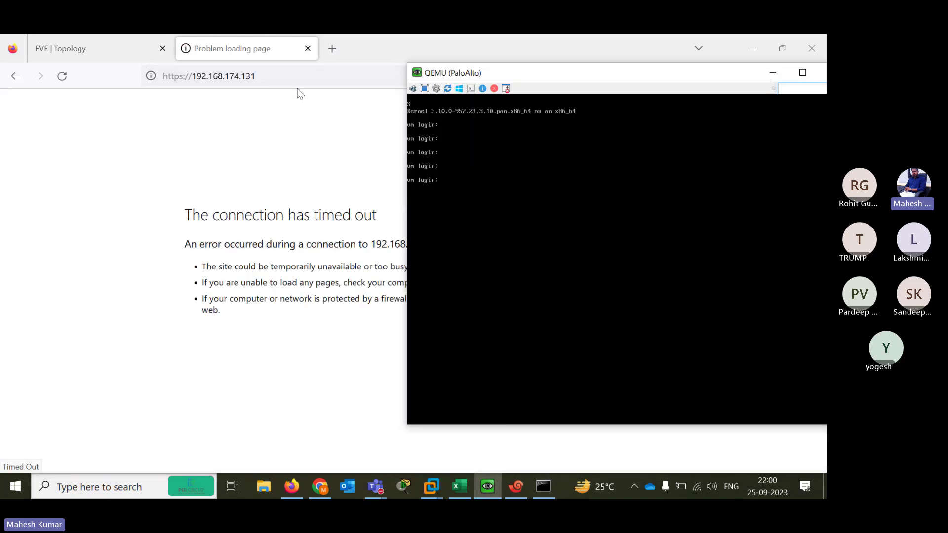
left_click(308, 48)
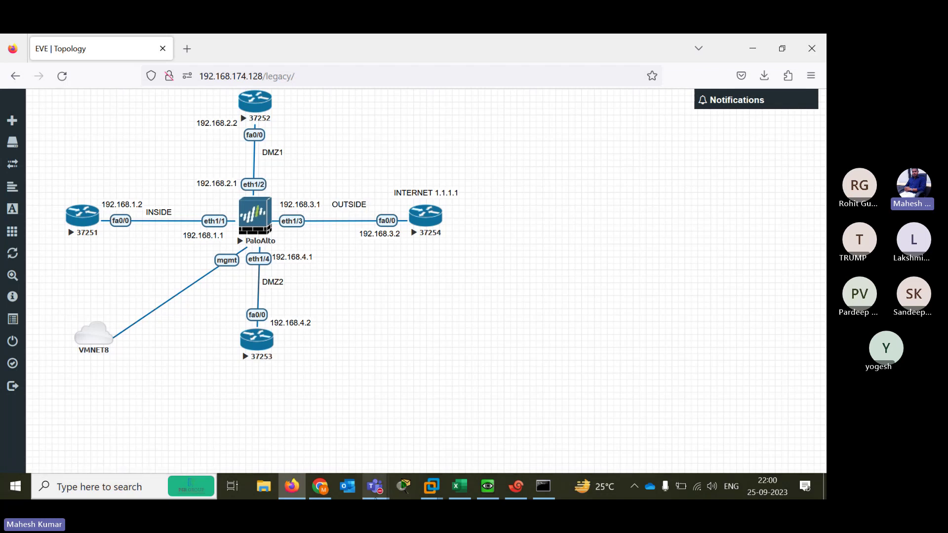
Bring the Teams 'Meeting with…' window to the front from its taskbar preview
mouse_move(375, 486)
left_click(398, 405)
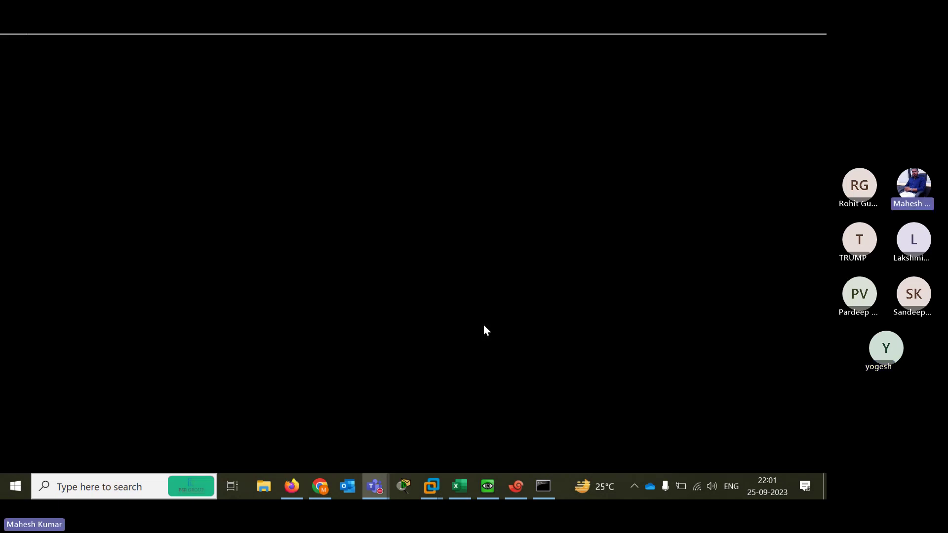
Check the 100% loss ping statistics for 192.168.174.131, then close Command Prompt
left_click(542, 490)
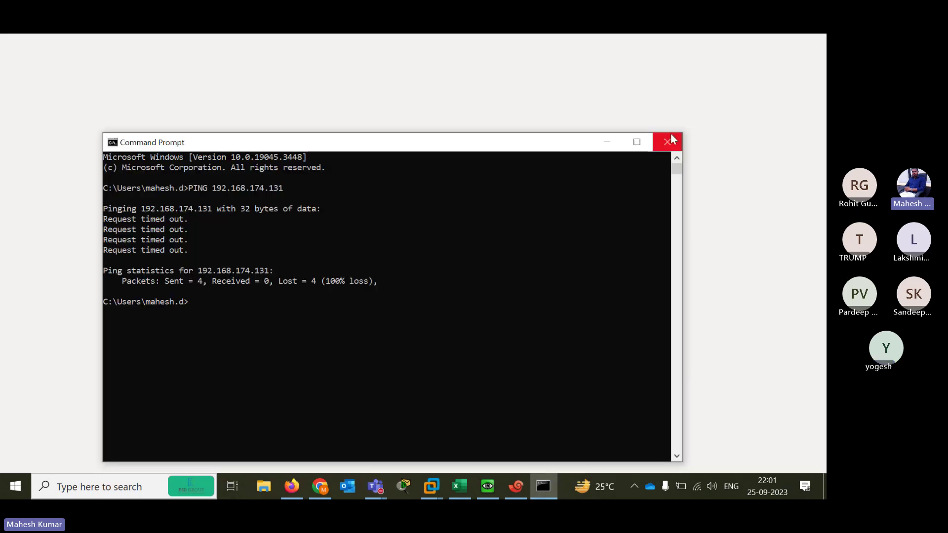
left_click(667, 142)
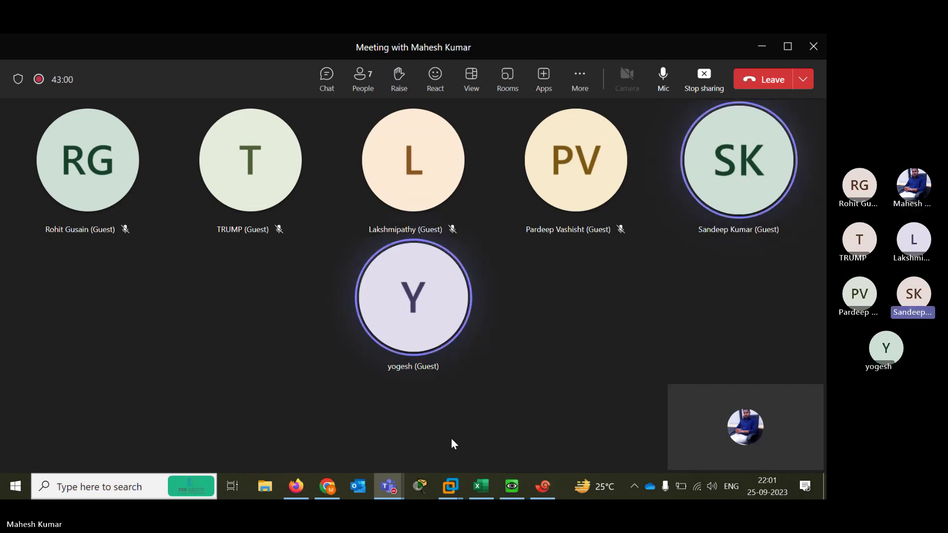
left_click(513, 494)
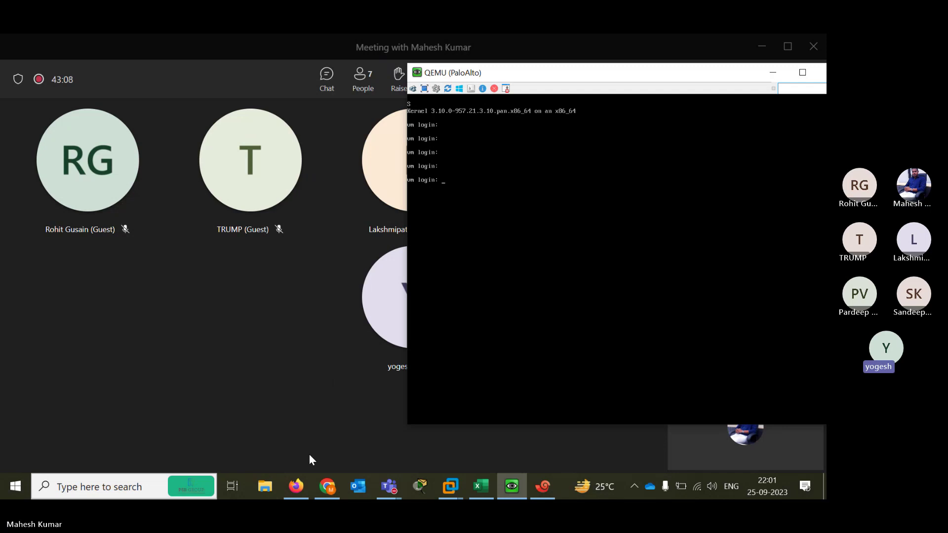
mouse_move(326, 486)
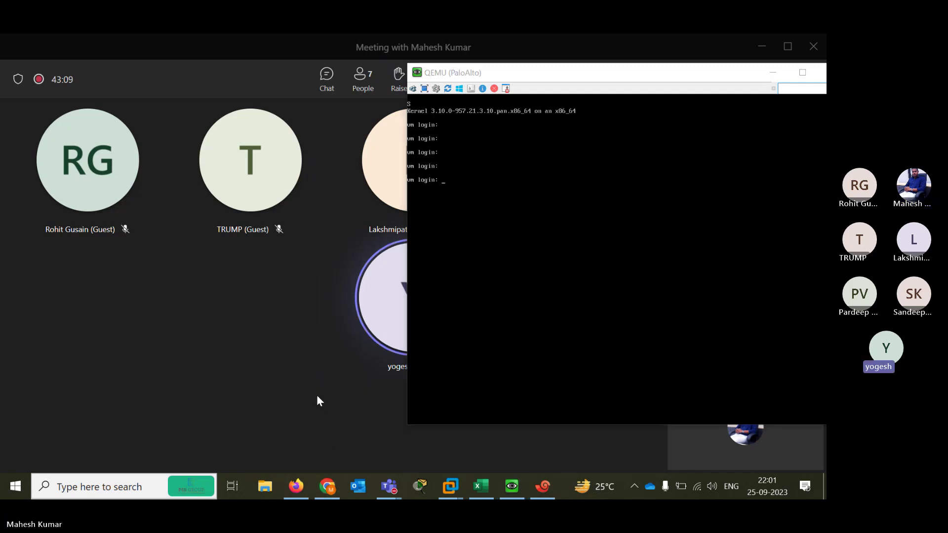
left_click(327, 489)
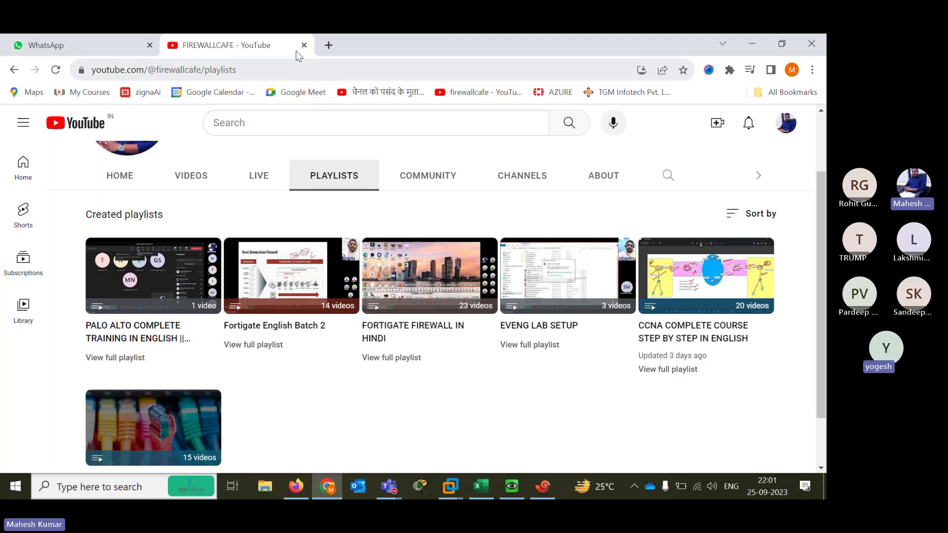
left_click(329, 45)
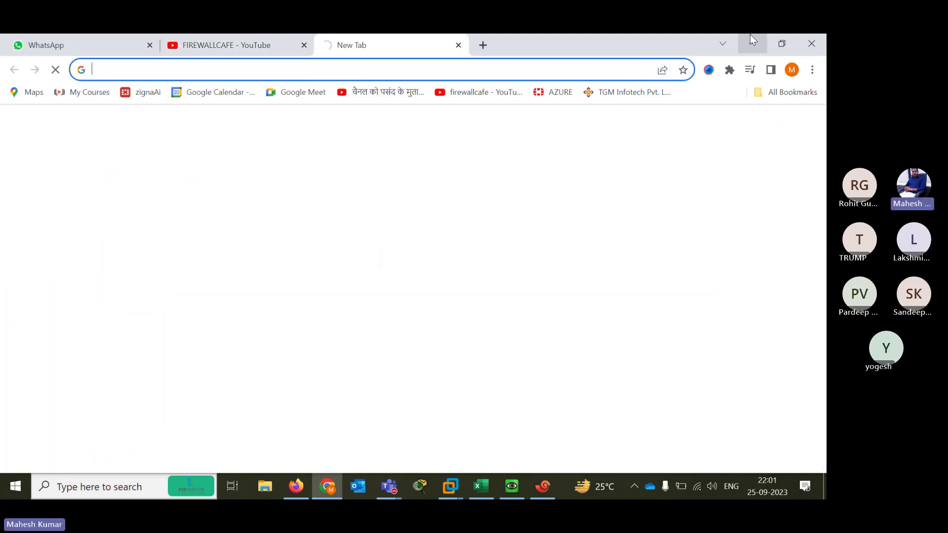
left_click(751, 43)
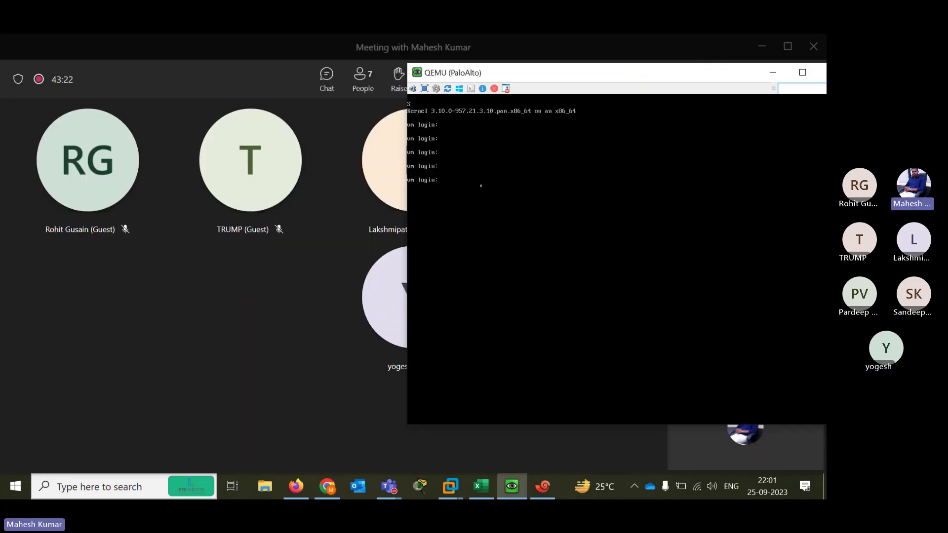
key("Return")
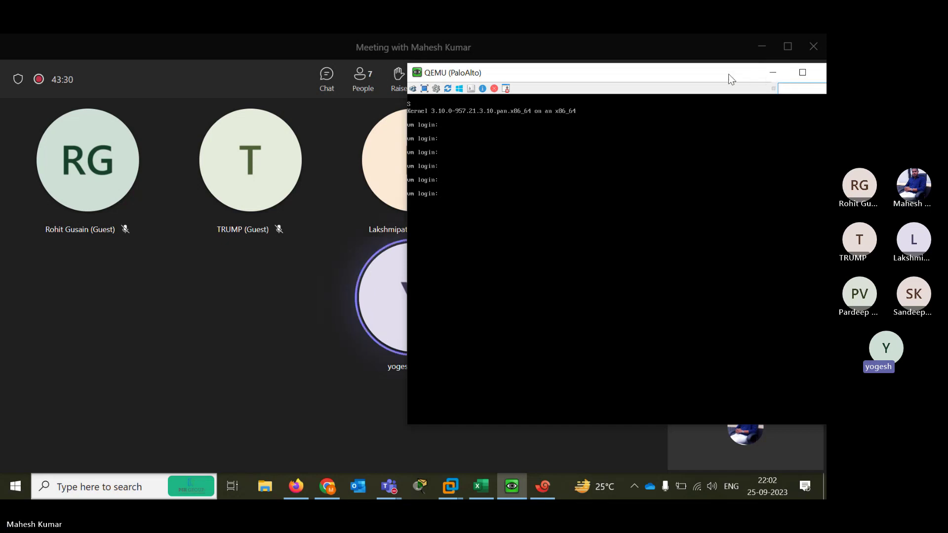
left_click_drag(729, 78, 530, 96)
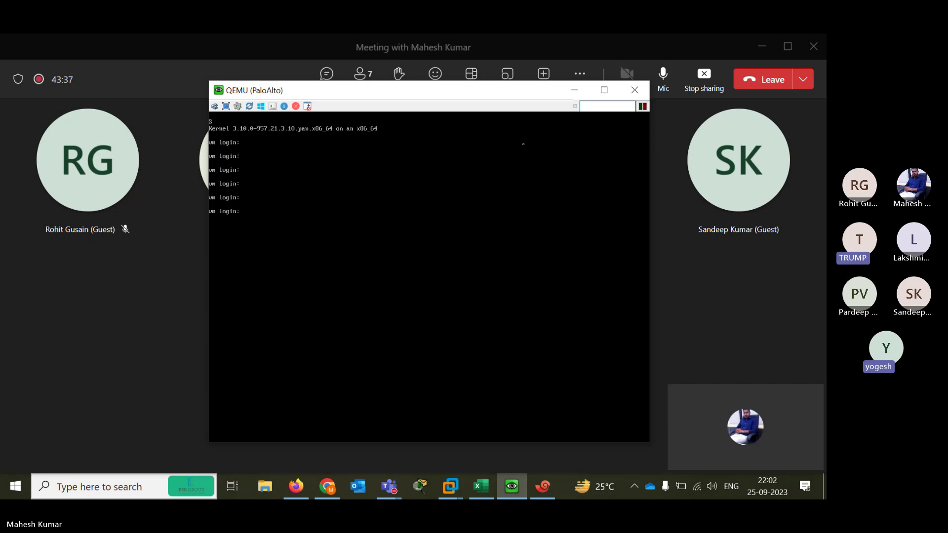
left_click(571, 88)
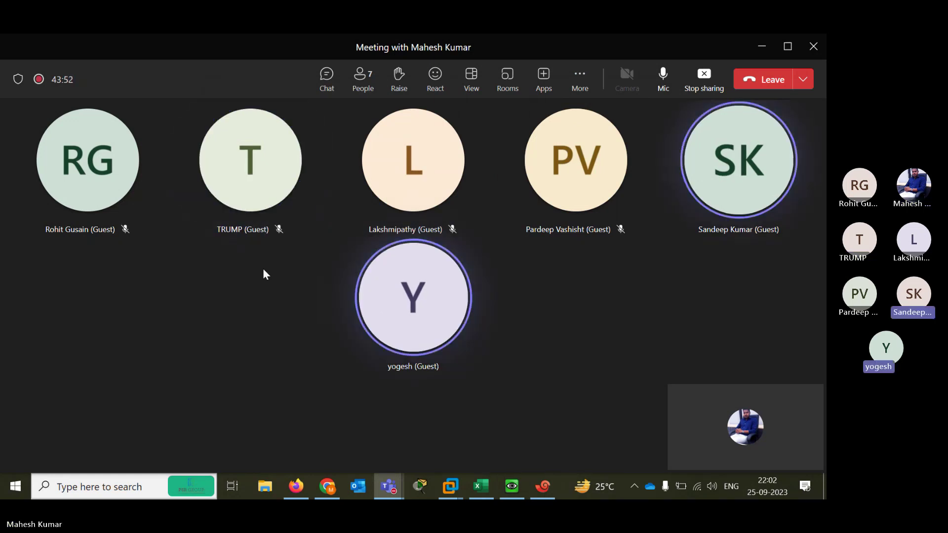
left_click(372, 275)
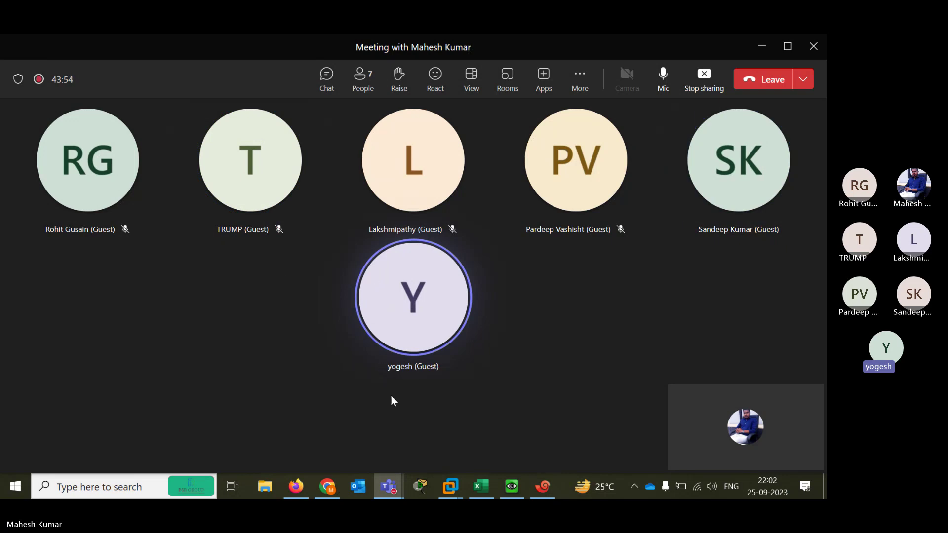
left_click(308, 334)
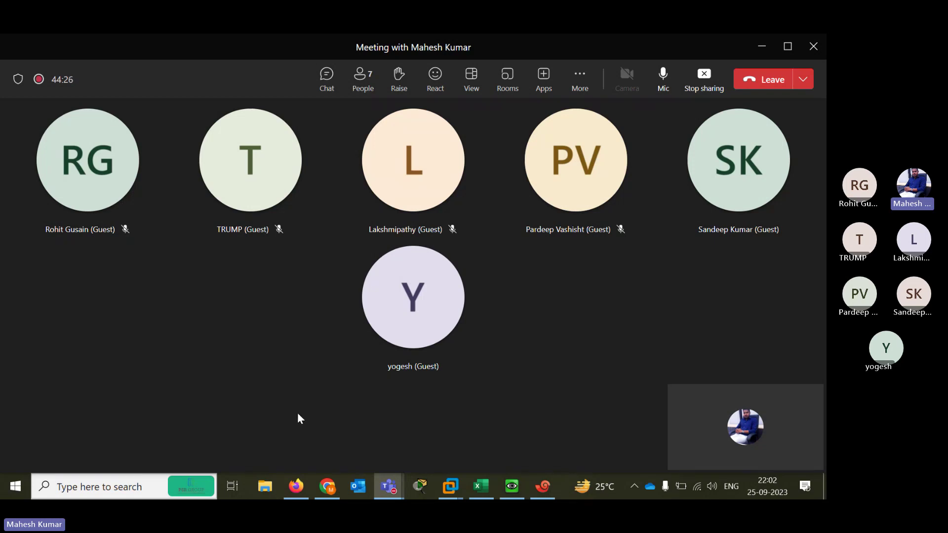
Move the PaloAlto console aside to read its DHCP address 192.168.174.131, then return to Firefox
left_click(295, 494)
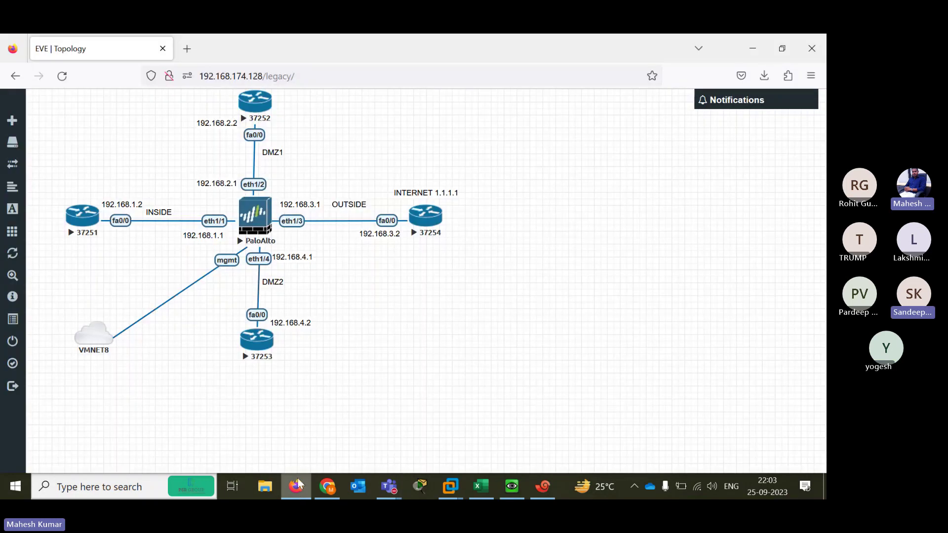
left_click(513, 487)
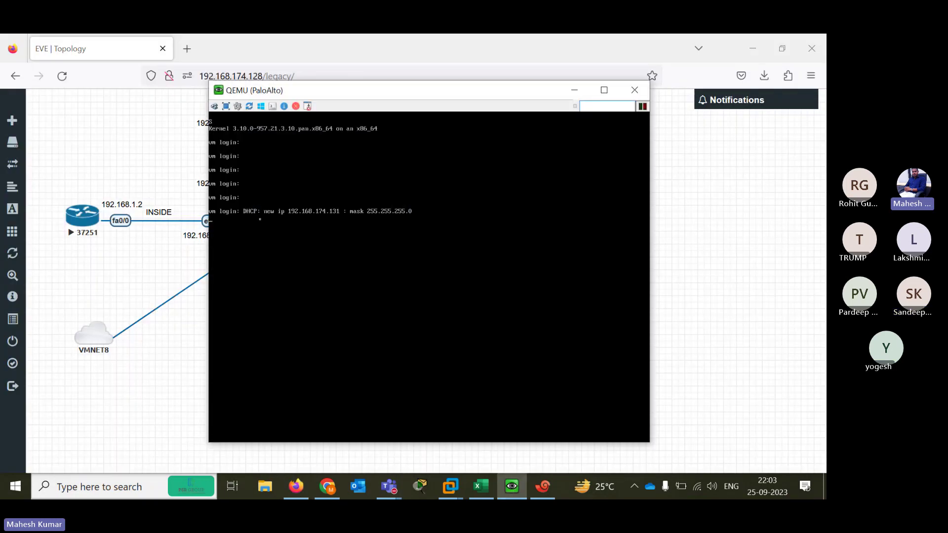
left_click_drag(313, 93, 444, 85)
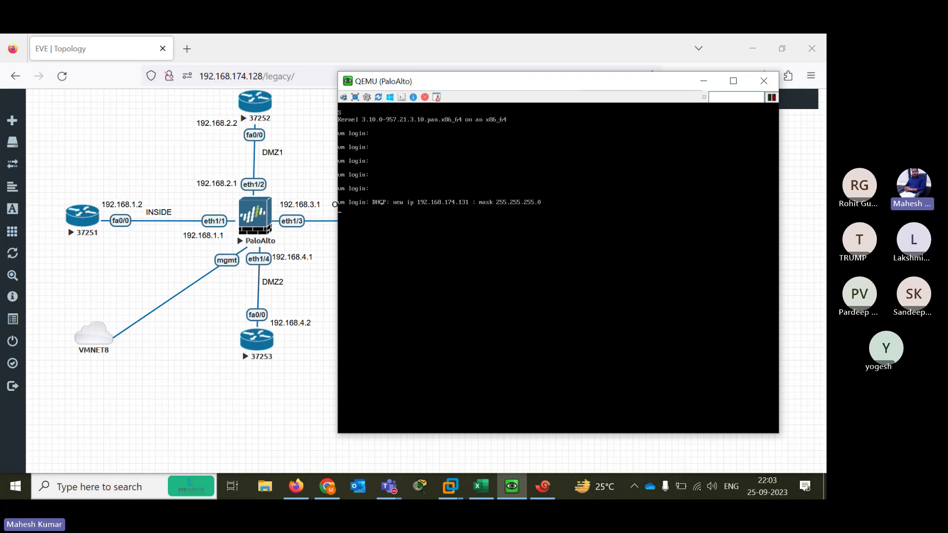
left_click(220, 113)
In a new tab, enter the firewall address 192.168.174.131
key("ctrl+t")
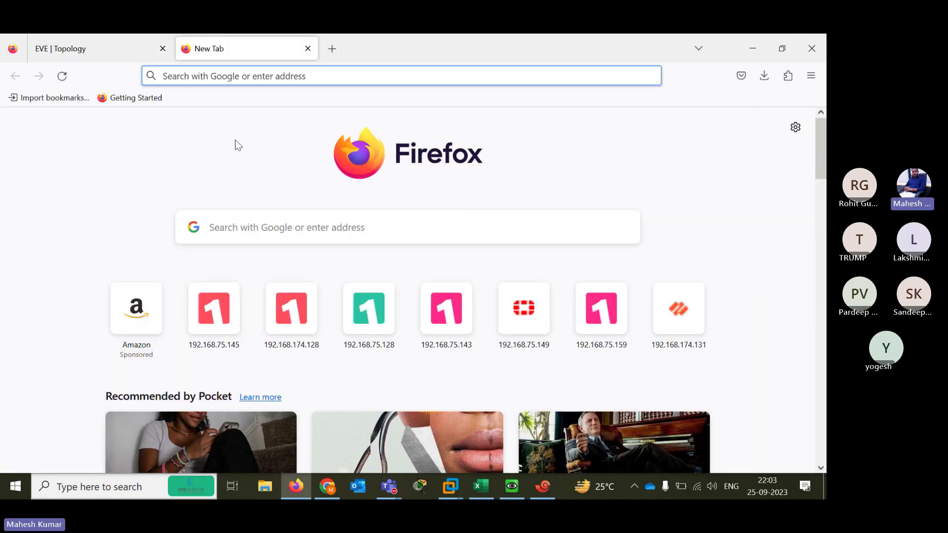
left_click(236, 144)
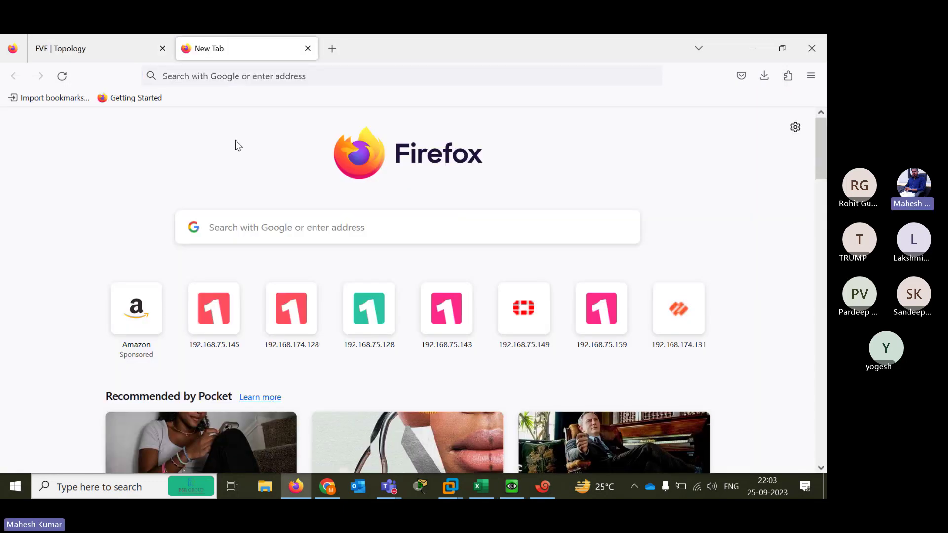
left_click(250, 74)
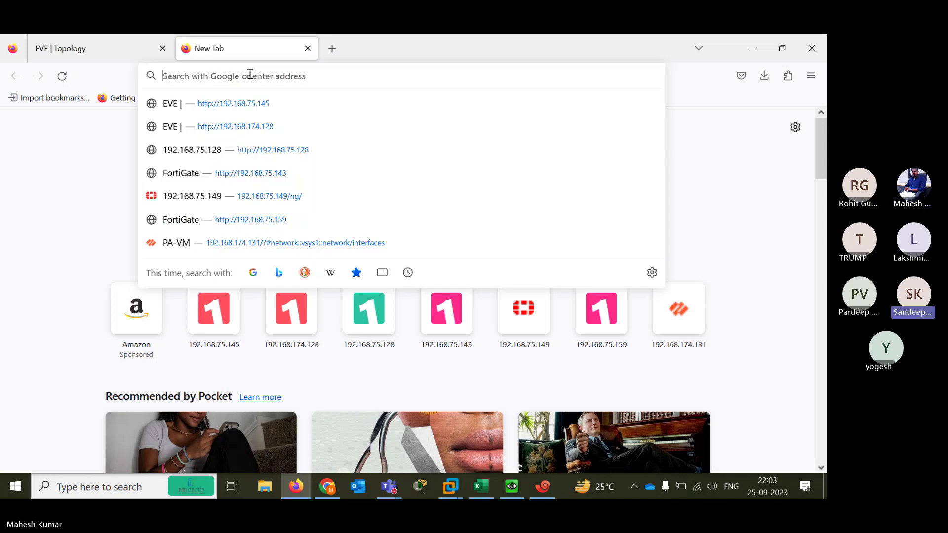
type("19")
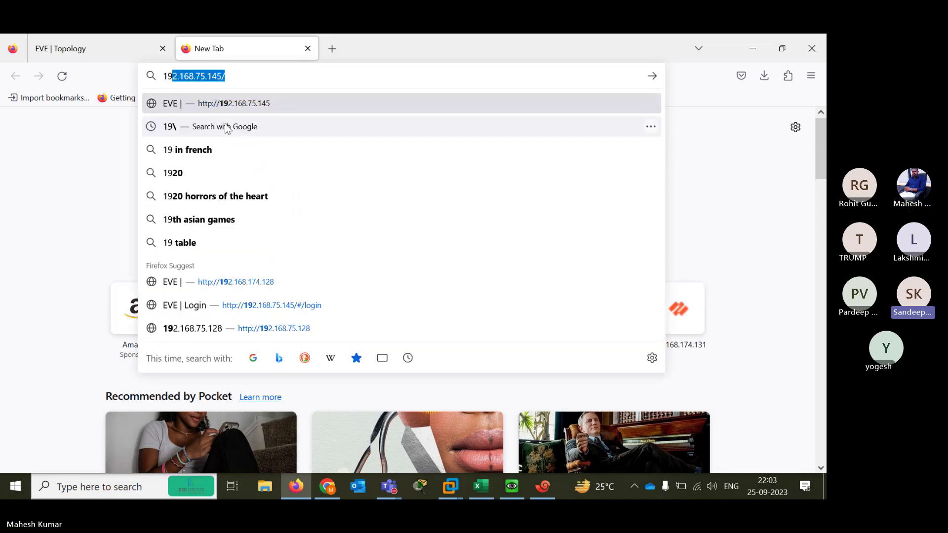
type("2.168.174.")
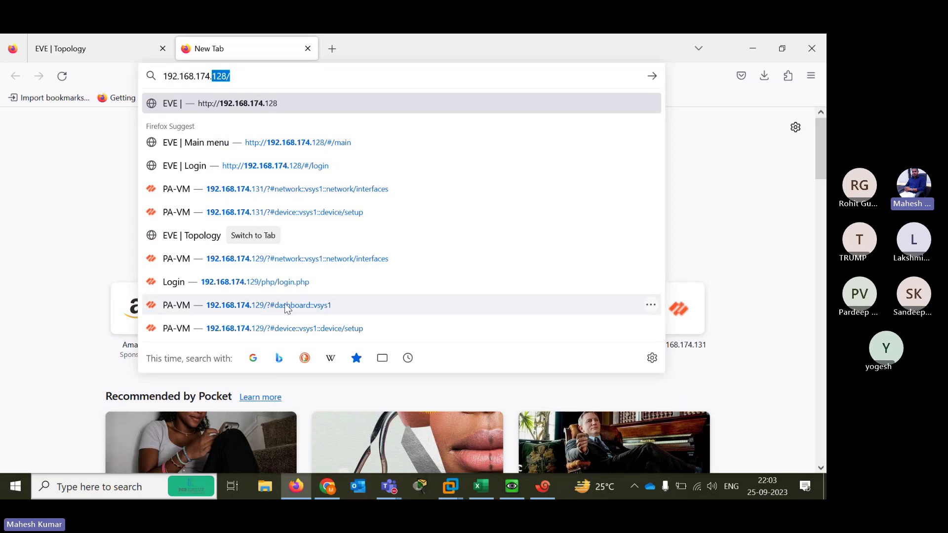
key("BackSpace")
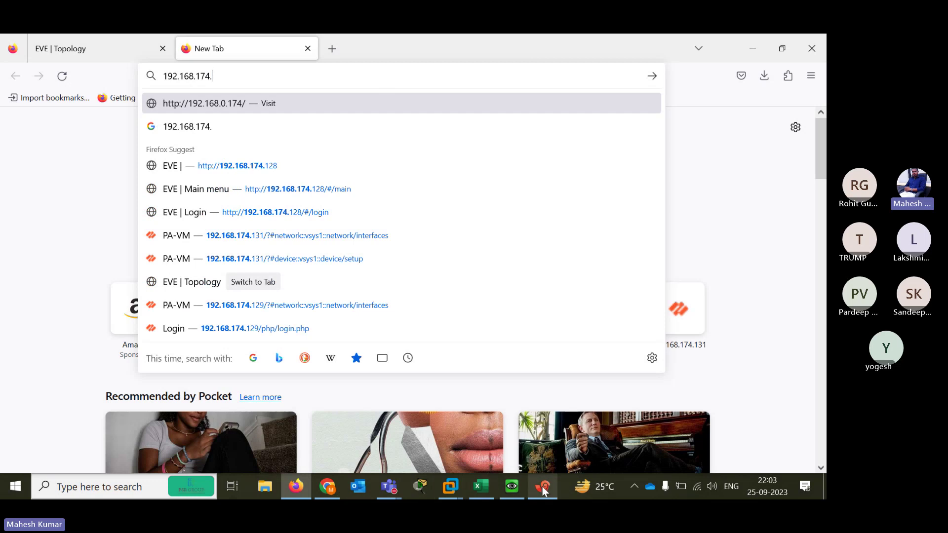
left_click(520, 496)
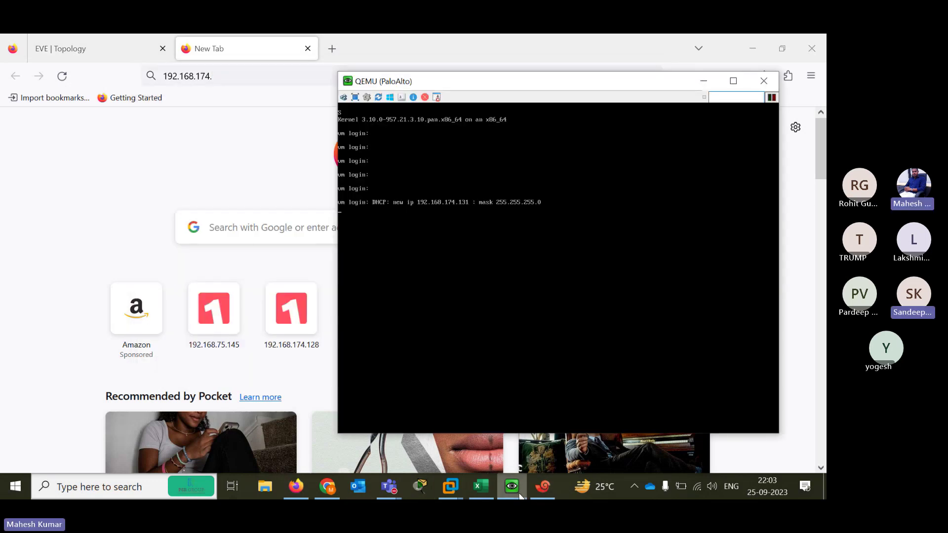
left_click(521, 496)
type("1")
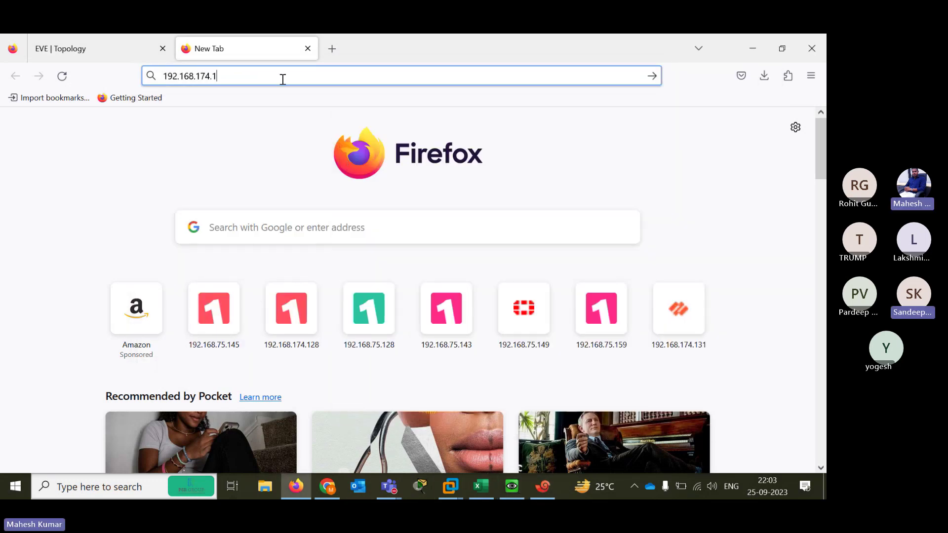
type("3")
key("Return")
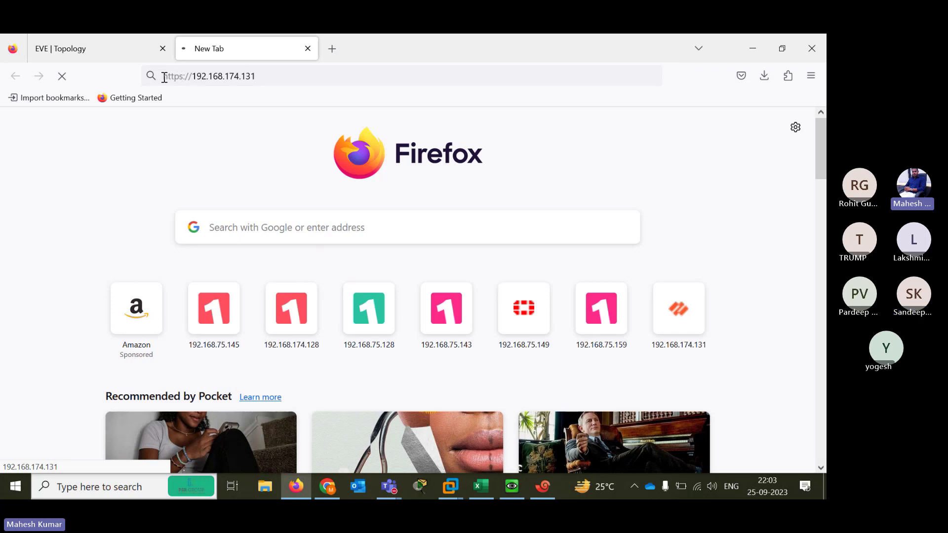
Load the https version and accept the self-signed certificate risk to reach the login page
left_click_drag(255, 77, 207, 76)
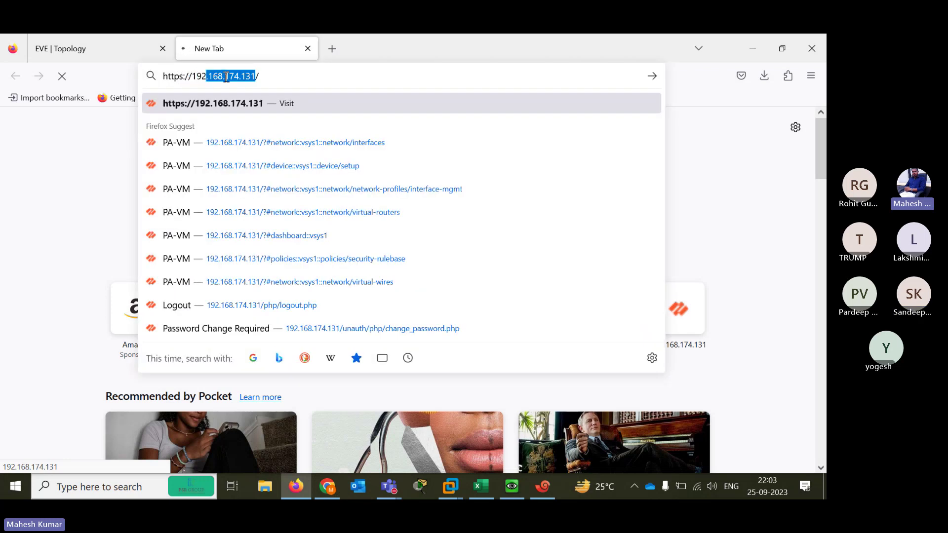
left_click(253, 104)
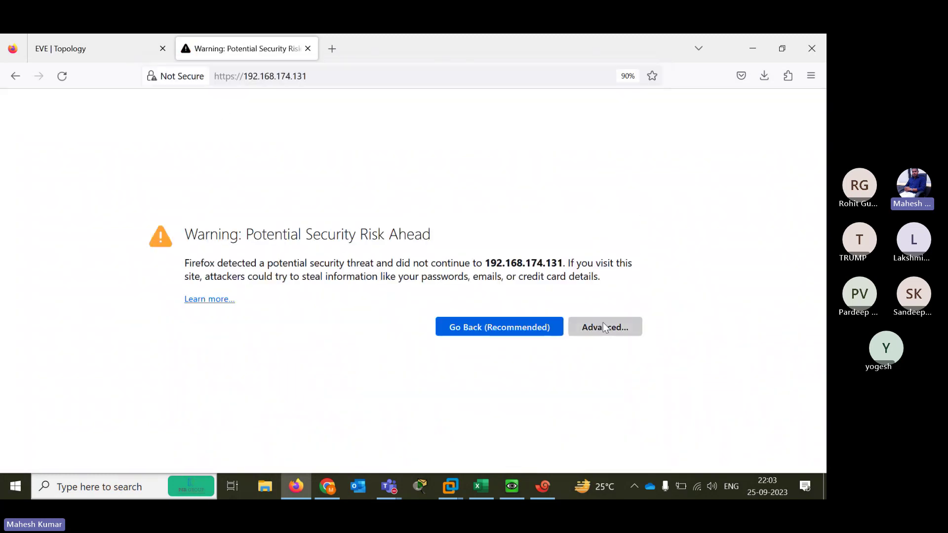
left_click(602, 321)
scroll(816, 426, "down", 2)
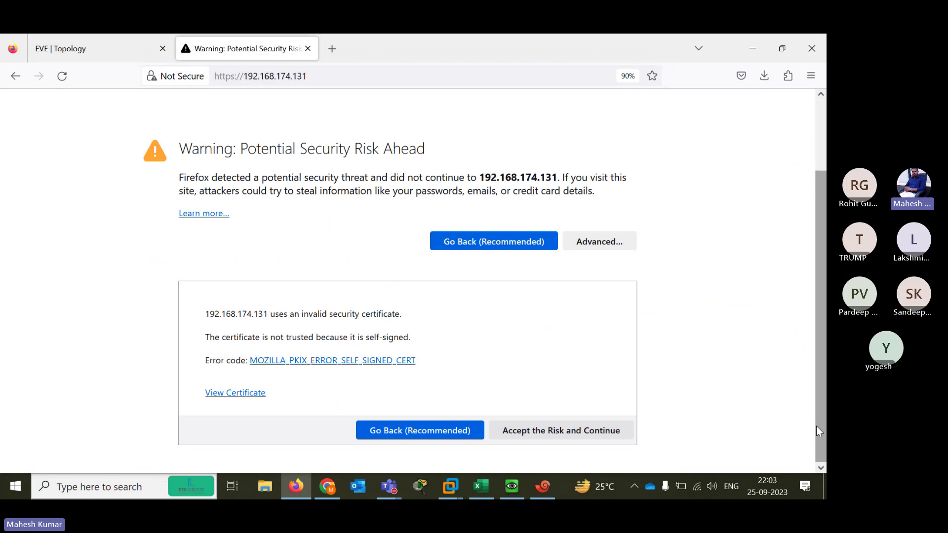
left_click(577, 431)
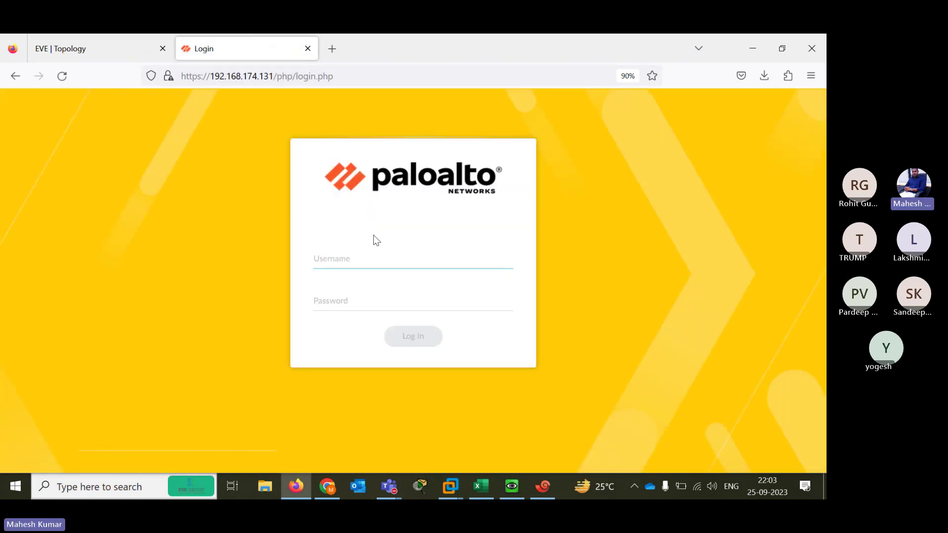
Log in as admin with the default password and decline Firefox's offer to save the login
type("admin")
key("Tab")
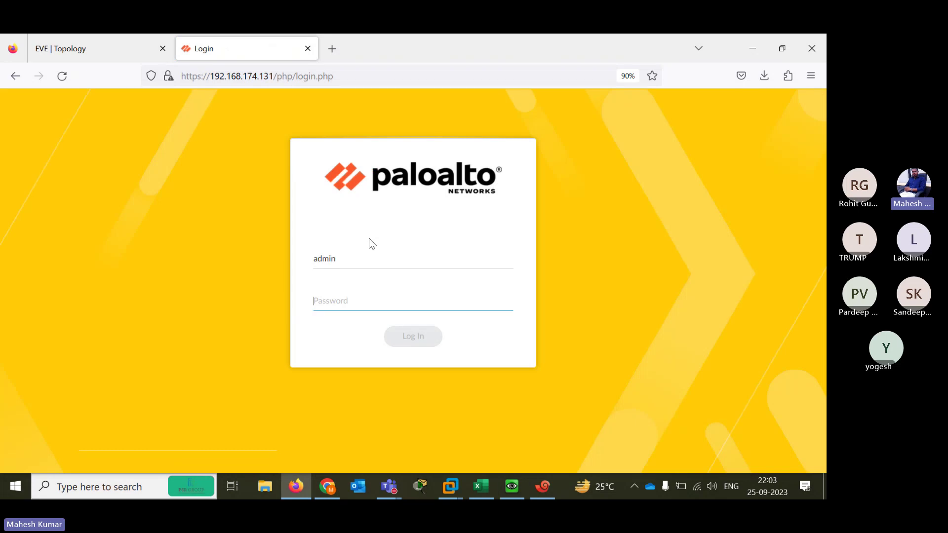
type("admin")
key("Return")
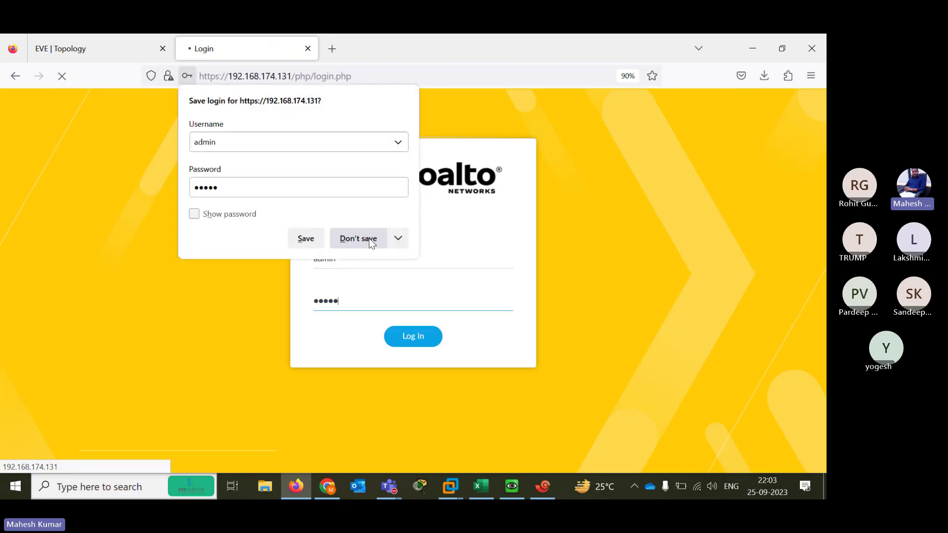
left_click(350, 232)
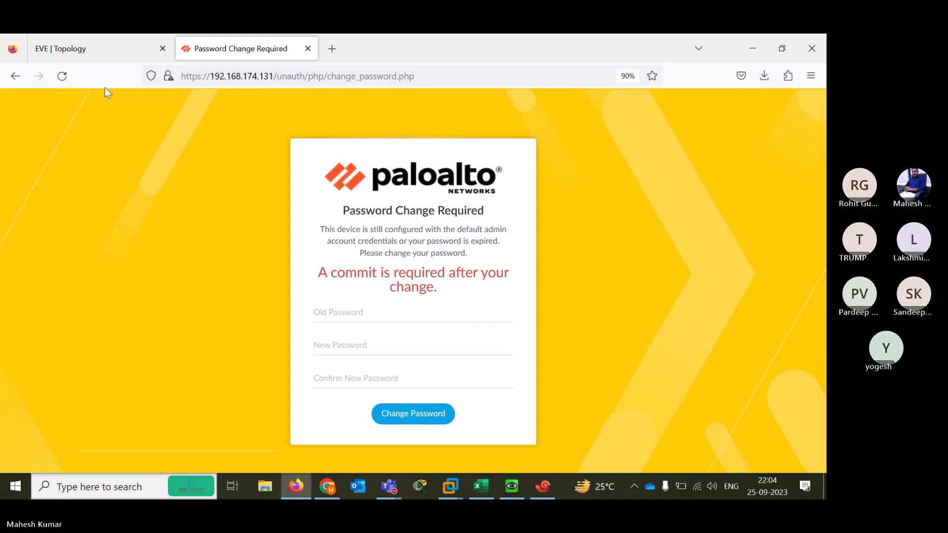
Replace the default admin password with a new one, declining the browser's save-password prompt
left_click(361, 312)
type("admin")
key("Tab")
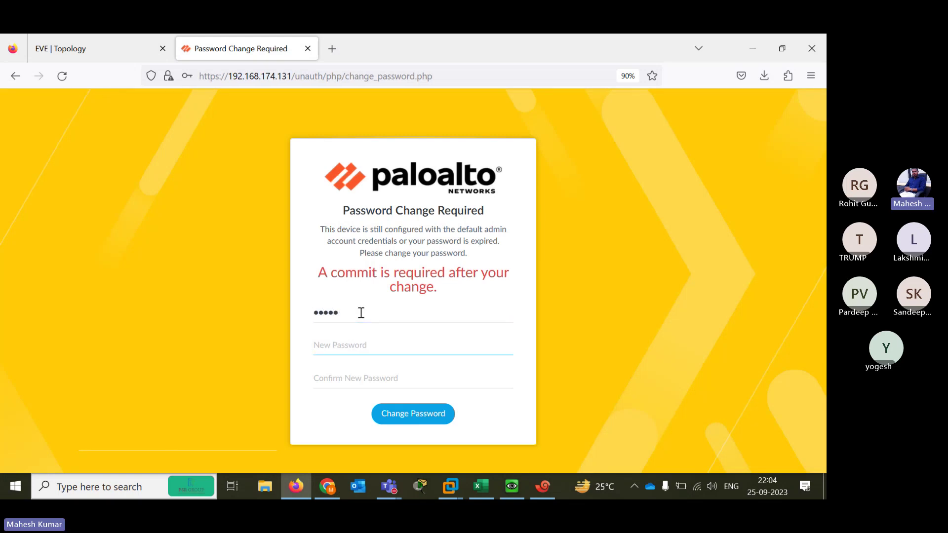
type("Palo@123")
key("Tab")
type("Palo@12")
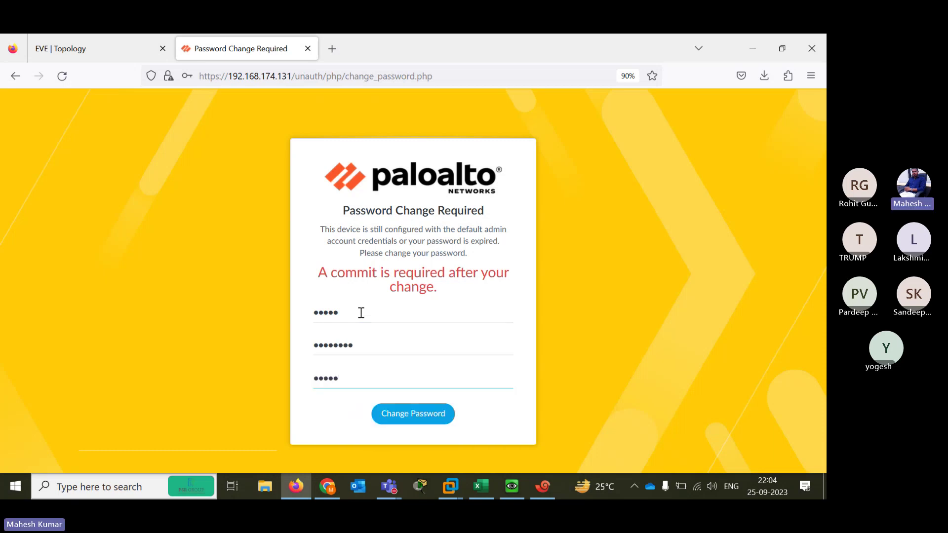
type("3")
left_click(416, 419)
left_click(358, 239)
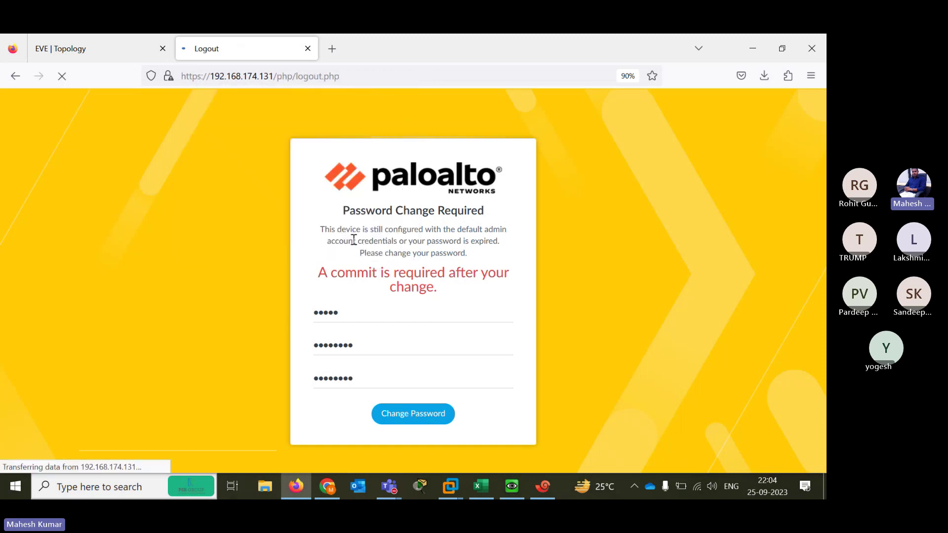
left_click(405, 260)
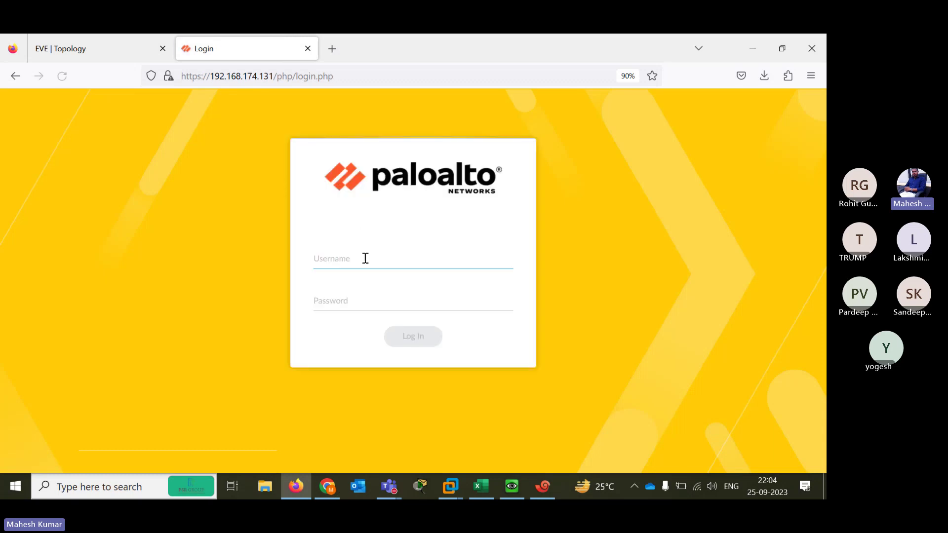
Sign in as admin with the new password, skip saving it, and load the dashboard
type("adminAdmin@123")
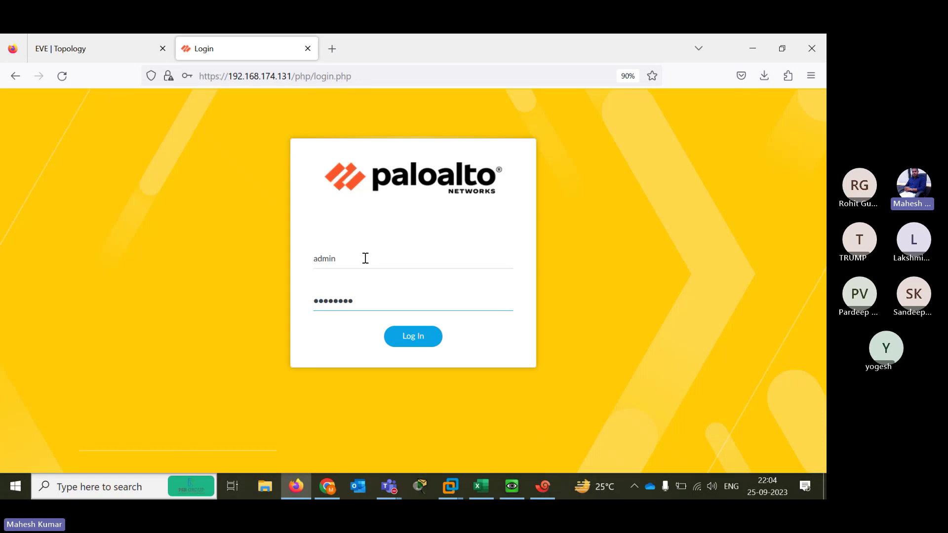
key("Return")
left_click(351, 236)
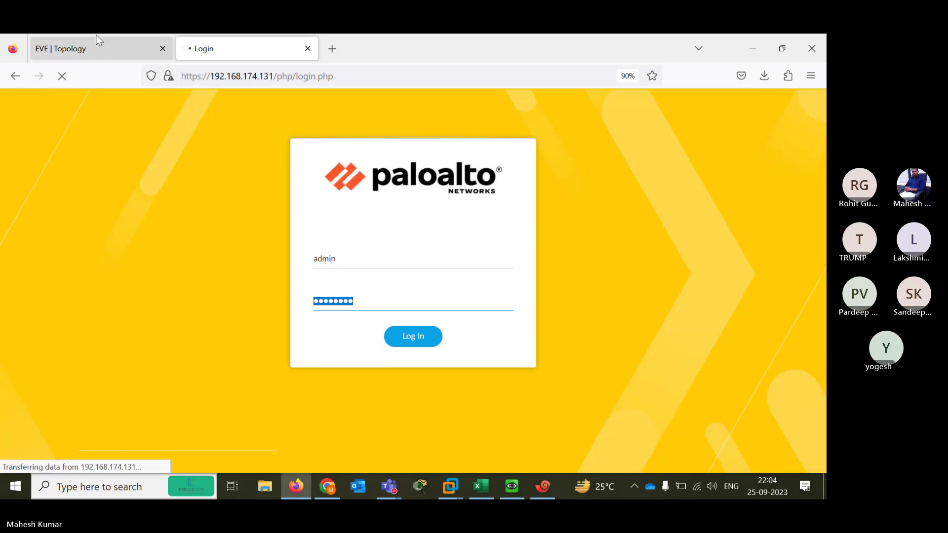
key("Return")
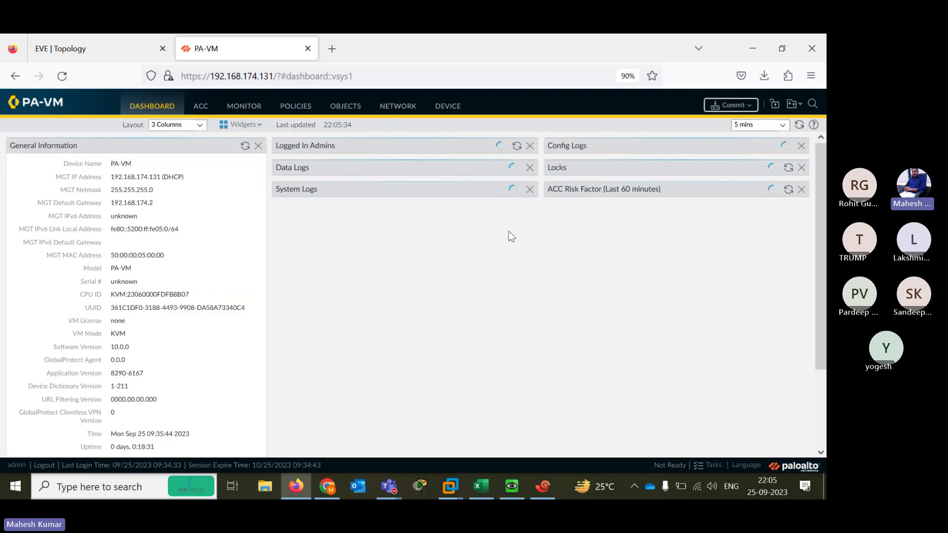
Close the Welcome dialog with Do not show again ticked and postpone the Telemetry prompt
left_click(300, 106)
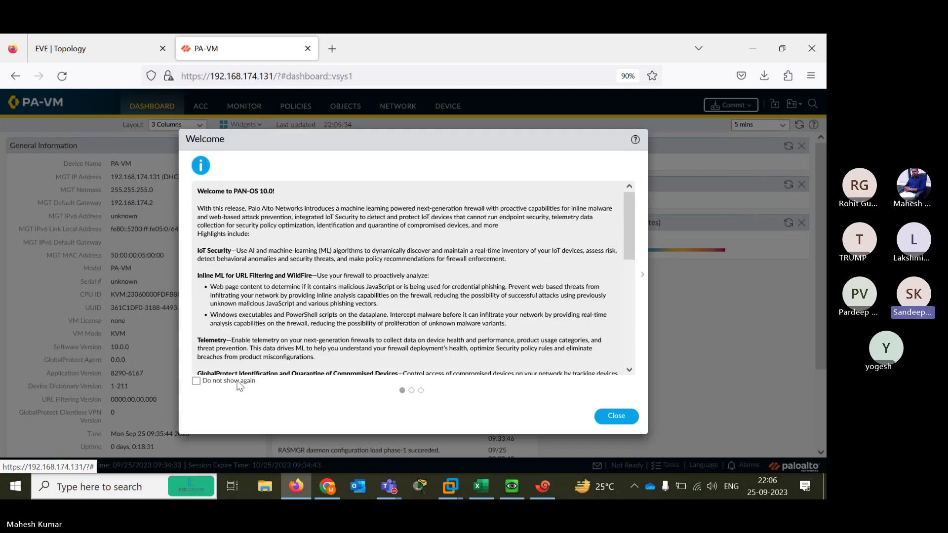
left_click(196, 381)
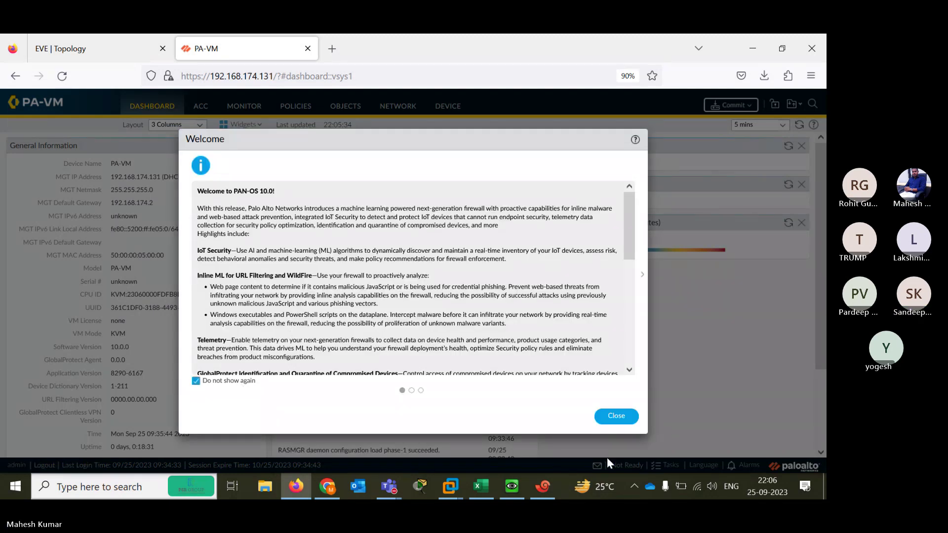
left_click(613, 417)
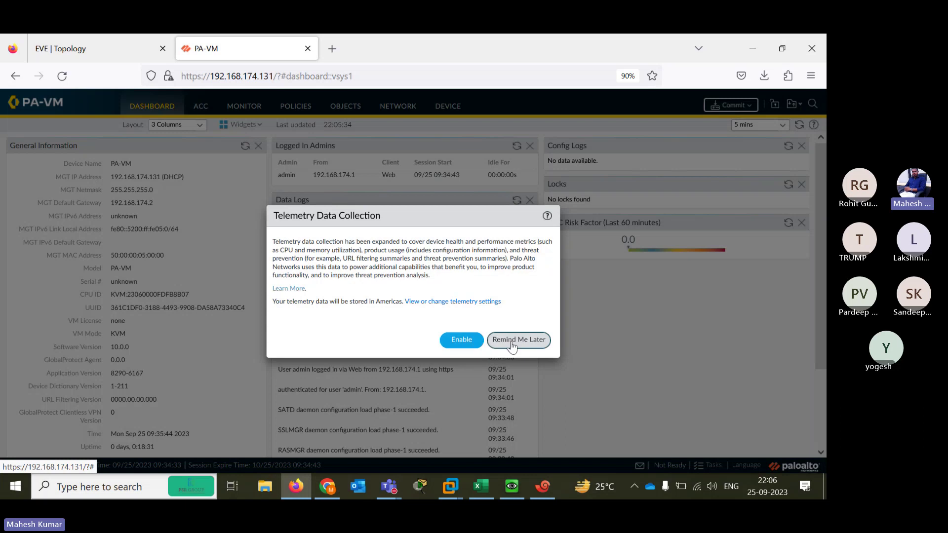
left_click(519, 339)
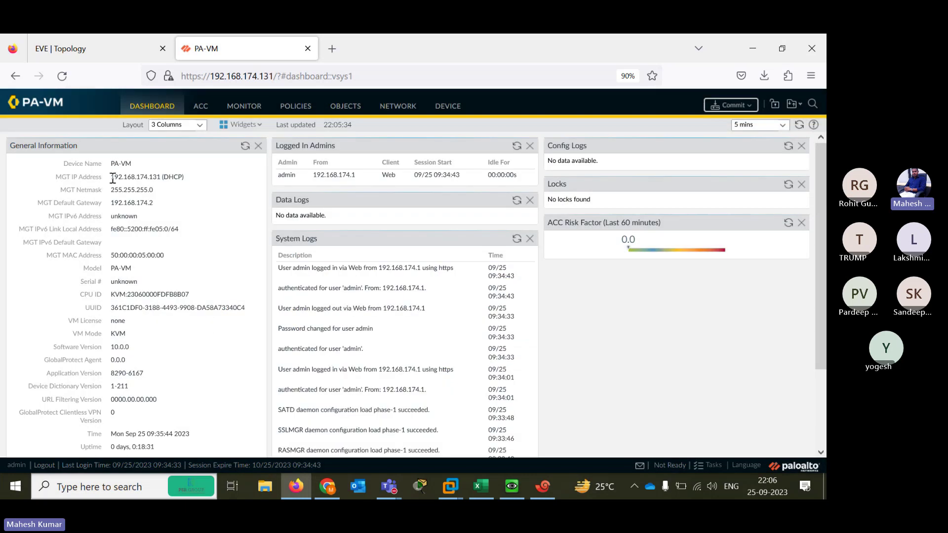
Highlight the management IP, netmask, version 10.0.0 and date/time, then go to Device Setup
left_click_drag(113, 179, 178, 178)
left_click_drag(110, 191, 203, 241)
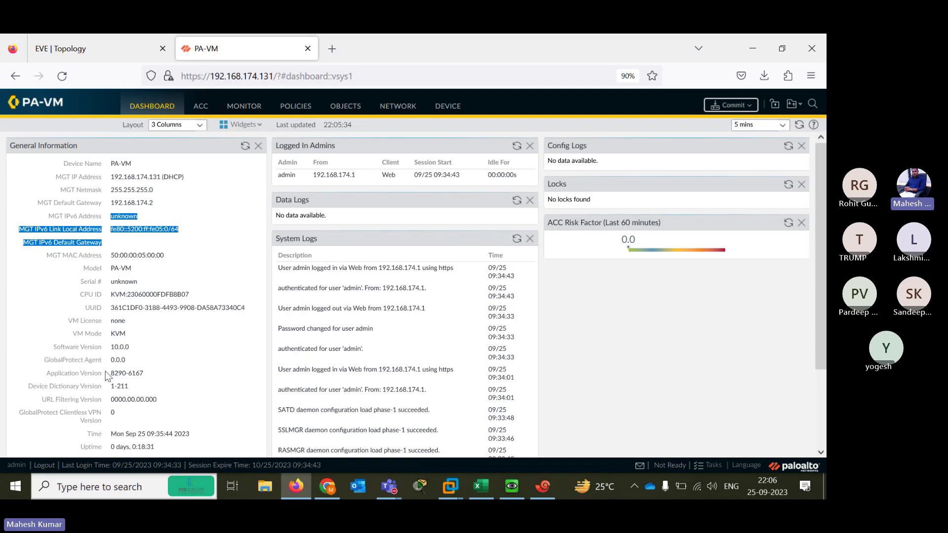
left_click_drag(113, 349, 132, 349)
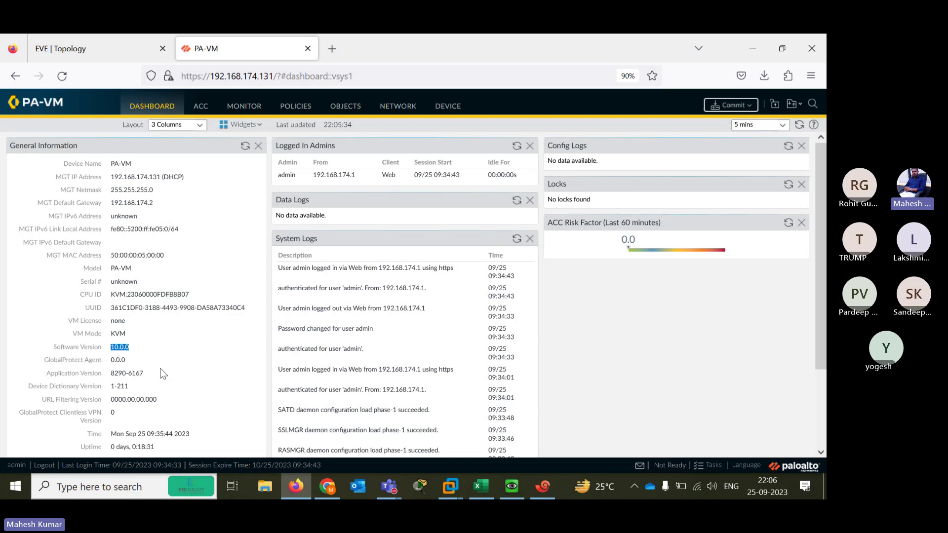
left_click(115, 361)
left_click_drag(115, 408, 111, 398)
left_click_drag(125, 434, 186, 435)
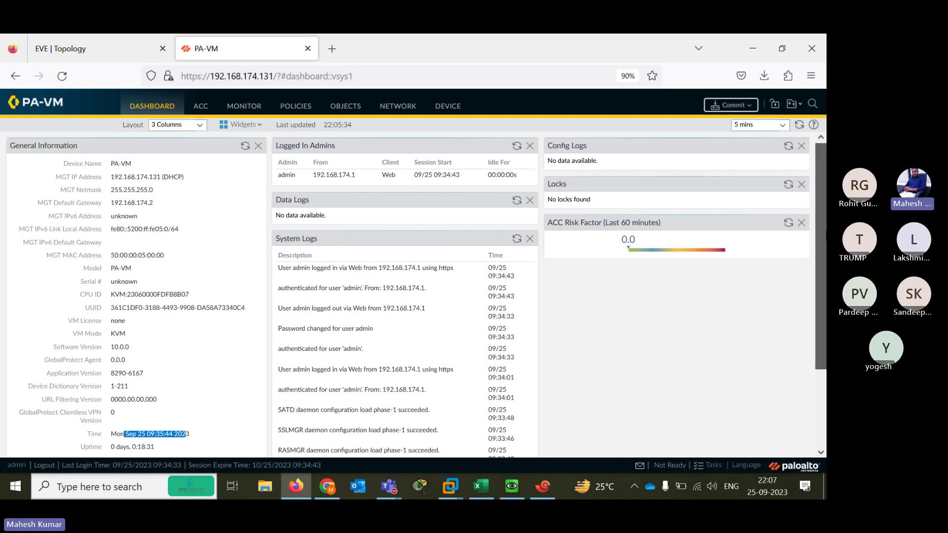
mouse_move(821, 324)
left_mouse_down()
mouse_move(821, 400)
mouse_move(821, 323)
left_mouse_up()
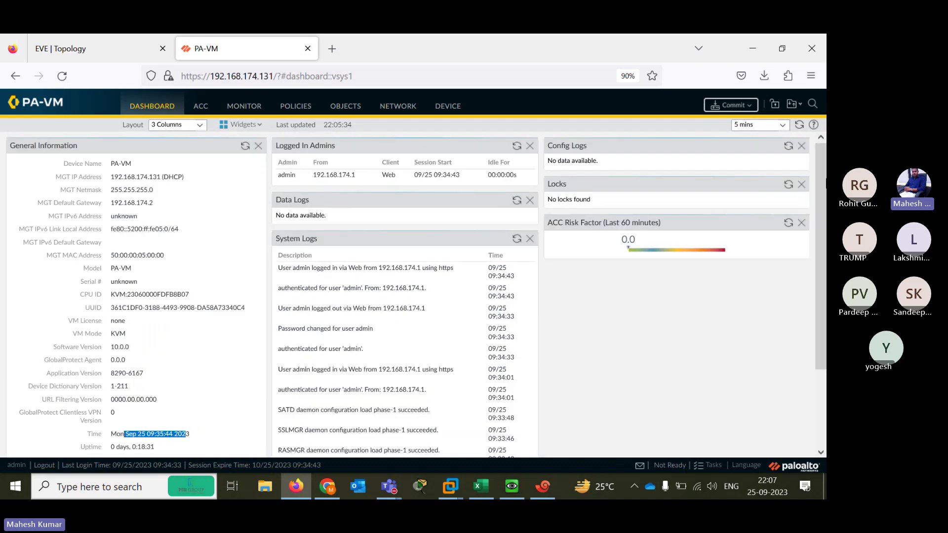
left_click(450, 112)
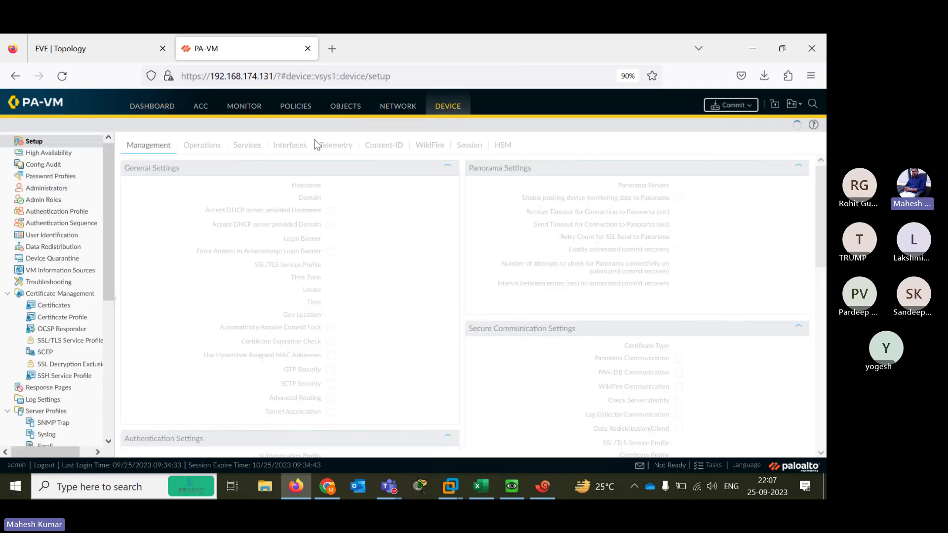
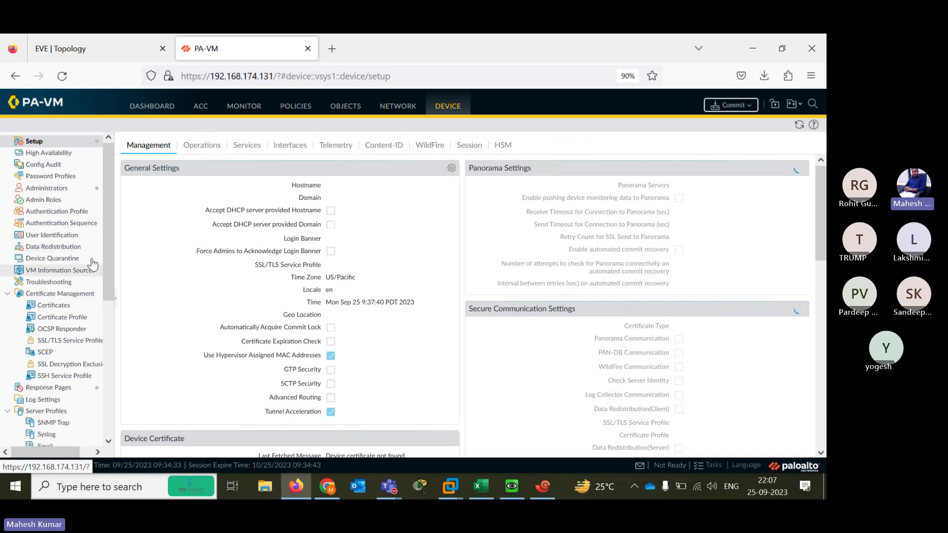
Look at the High Availability and Config Audit pages, then return to Device Setup
scroll(95, 413, "down", 5)
scroll(96, 350, "up", 5)
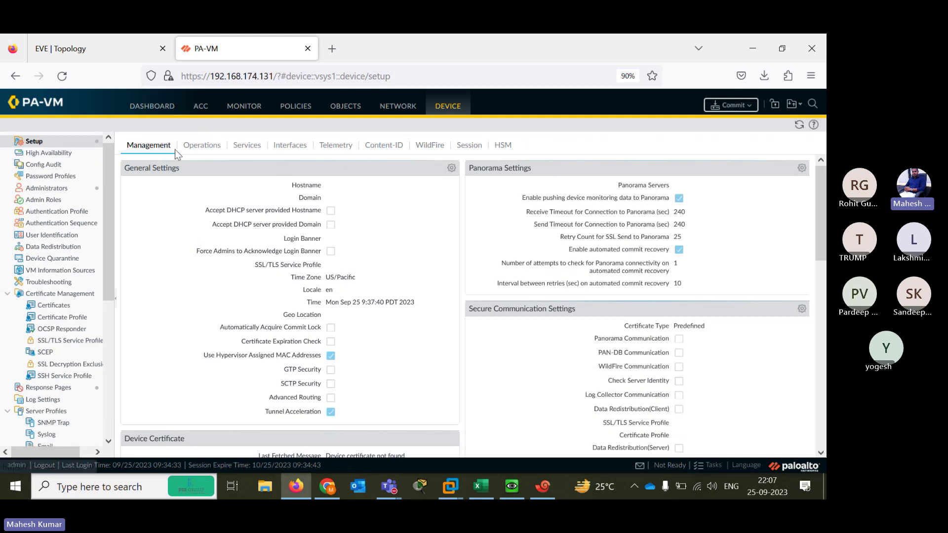
mouse_move(105, 194)
left_mouse_down()
mouse_move(101, 338)
mouse_move(101, 199)
left_mouse_up()
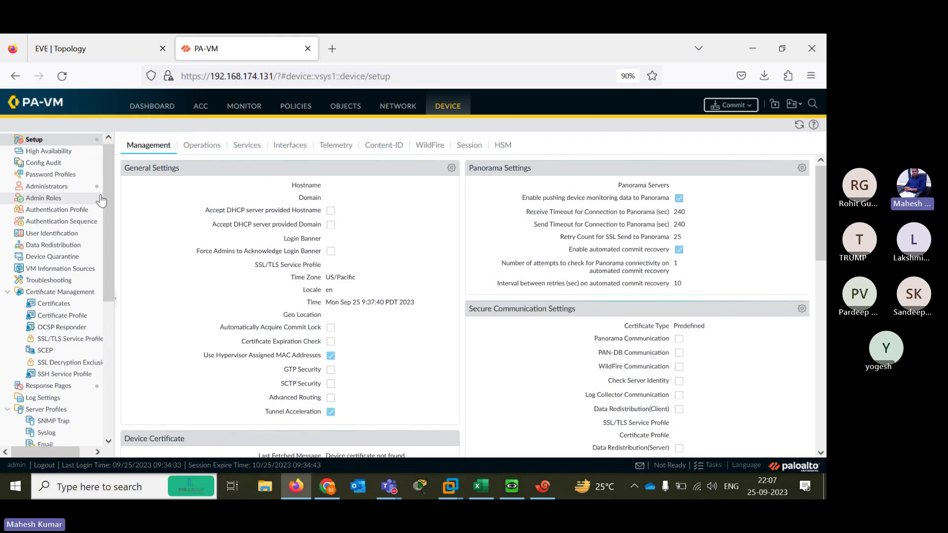
left_click(39, 152)
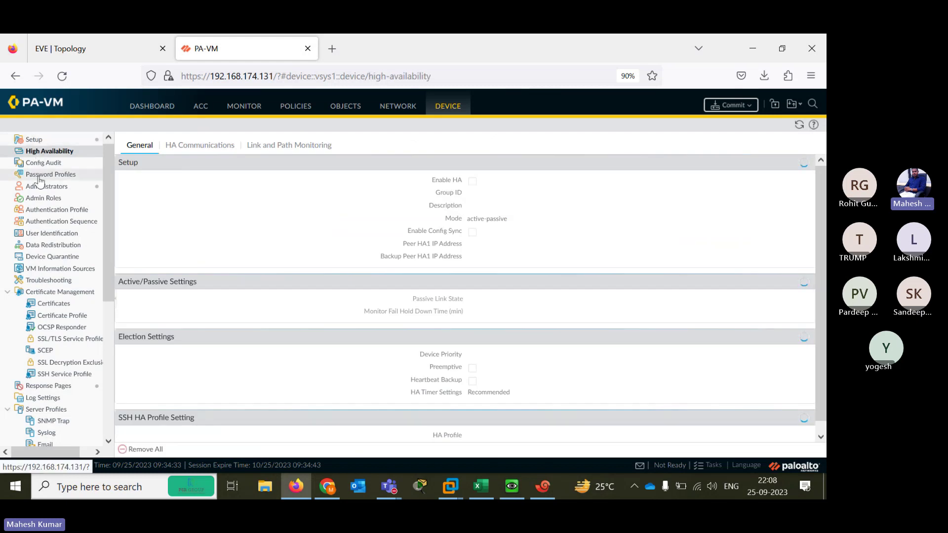
left_click(30, 163)
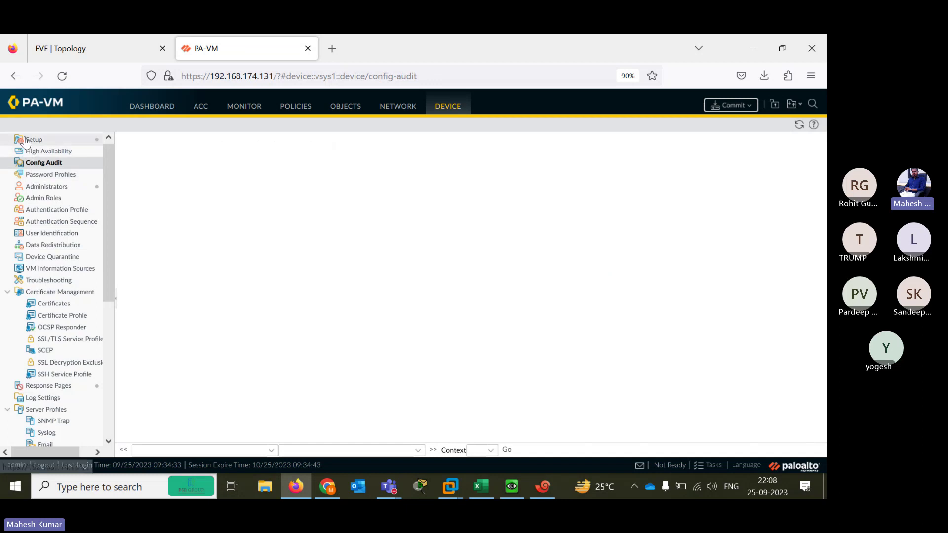
left_click(30, 140)
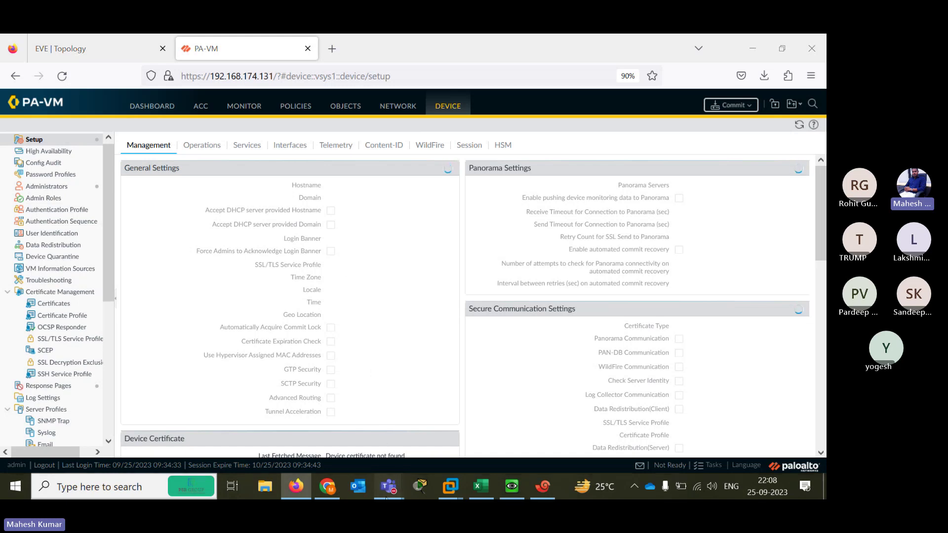
Move the Teams meeting window out of the way and refocus the firewall page
mouse_move(389, 486)
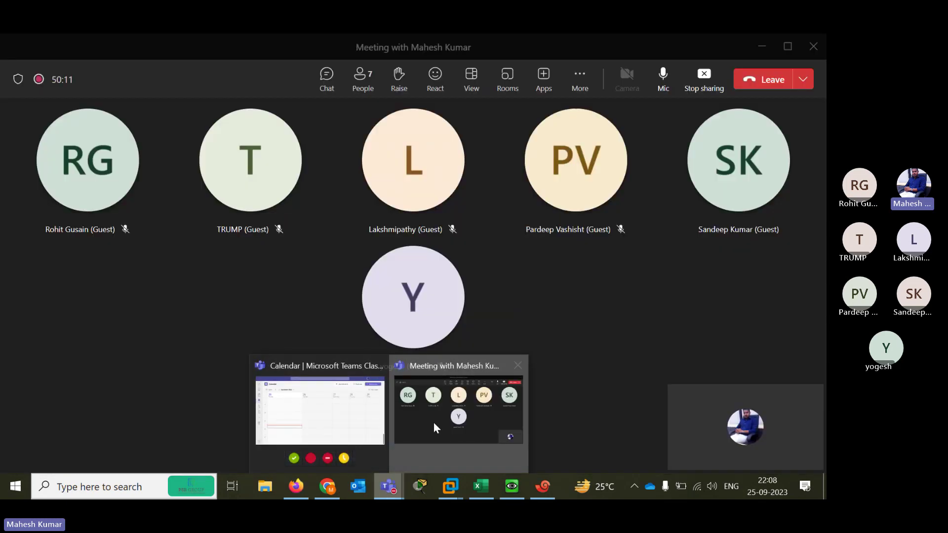
left_click(433, 422)
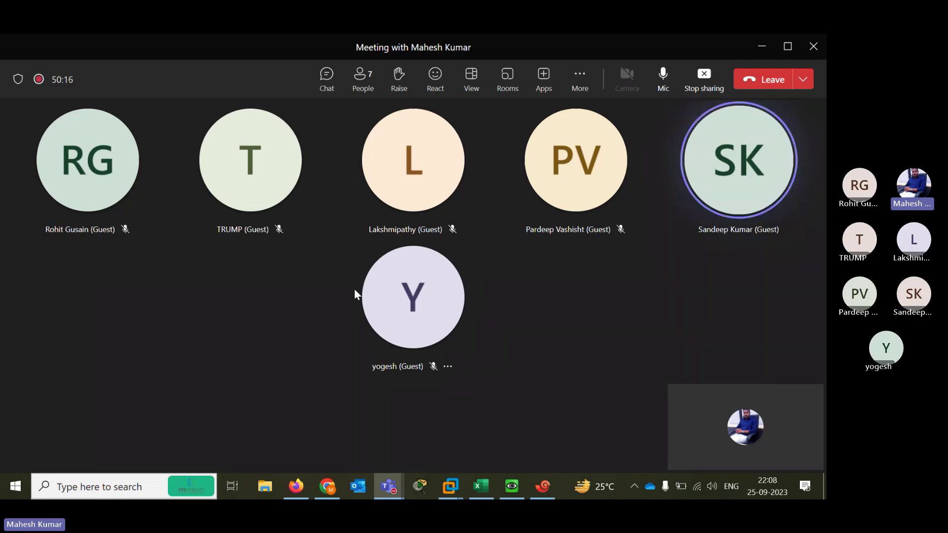
left_click(760, 48)
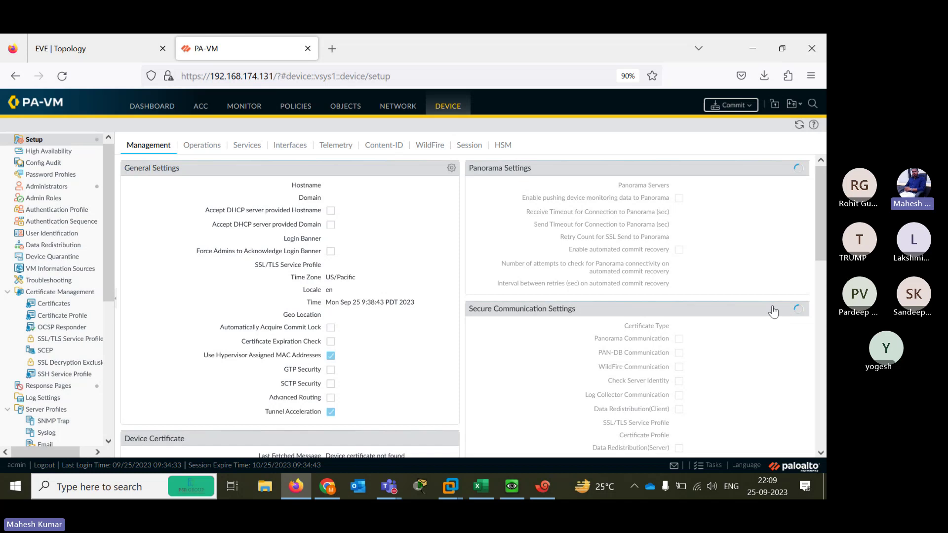
left_click(478, 228)
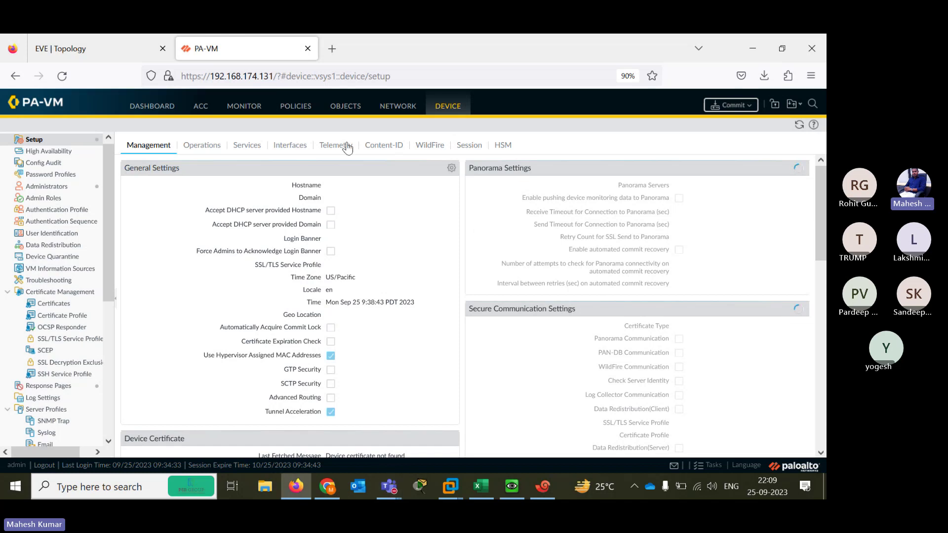
Open the General Settings dialog, cancel it once, then reopen it for editing
left_click(451, 169)
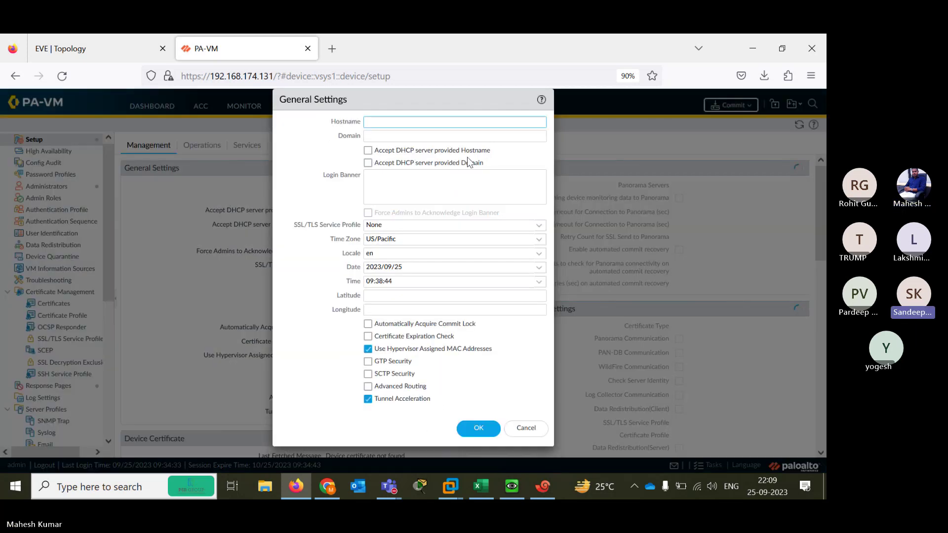
left_click(527, 429)
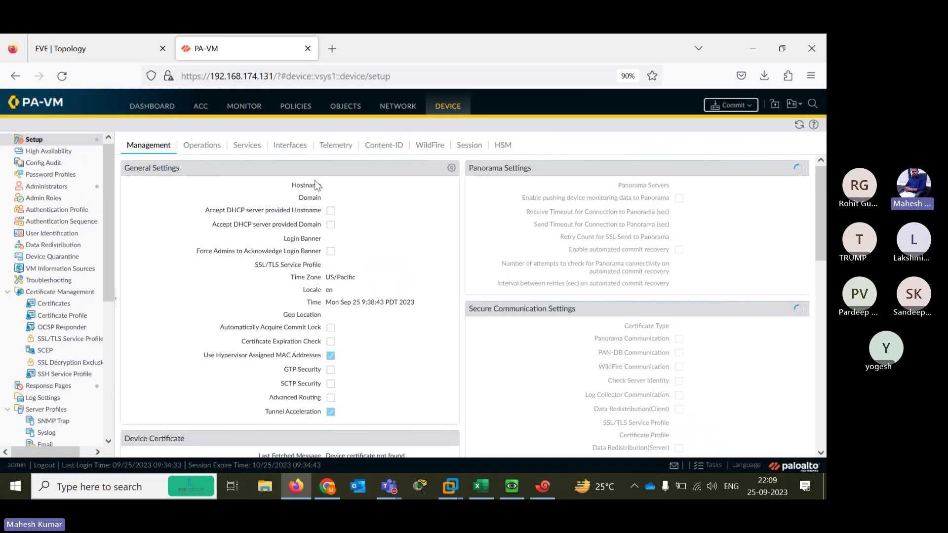
left_click_drag(111, 236, 129, 169)
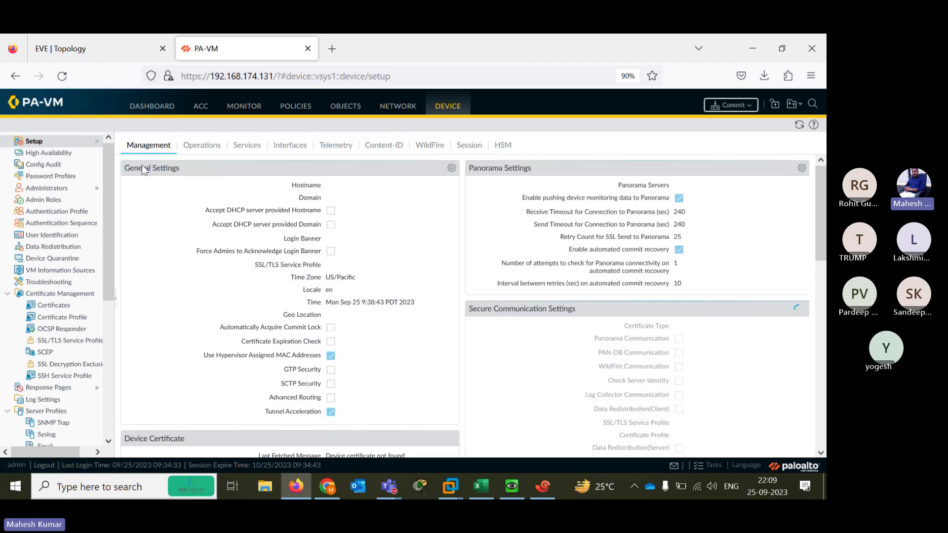
left_click(450, 169)
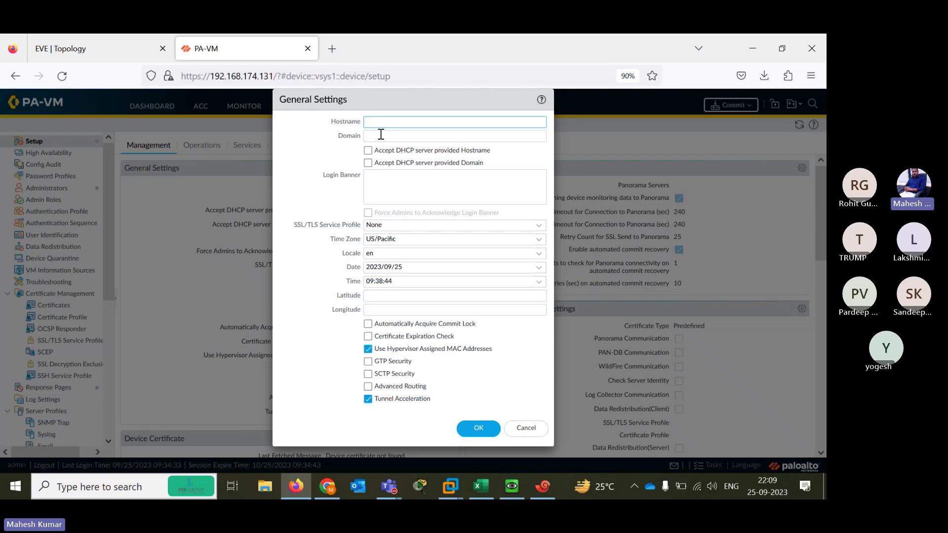
Enter PANBASICS as the hostname and pan.local as the domain
type("PAN")
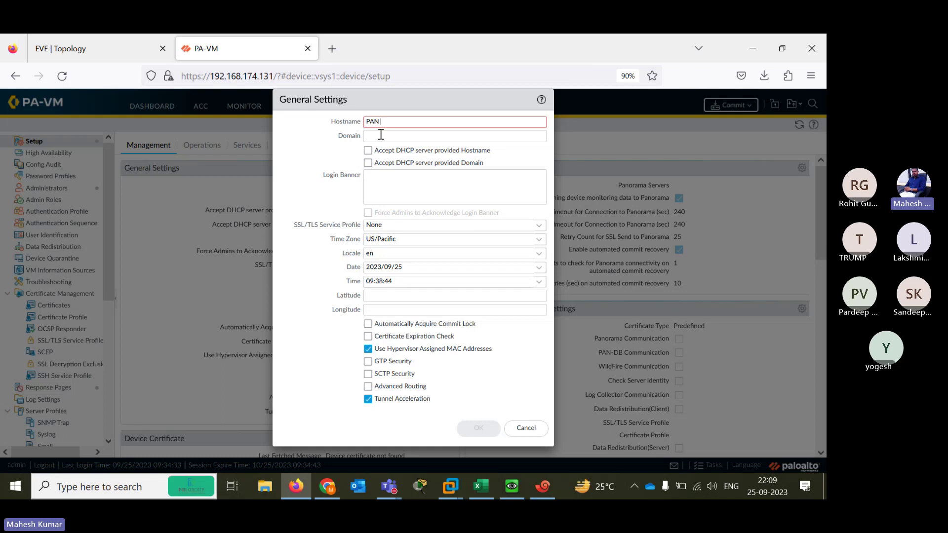
type("BAS")
key("BackSpace")
key("BackSpace")
type("BOAS")
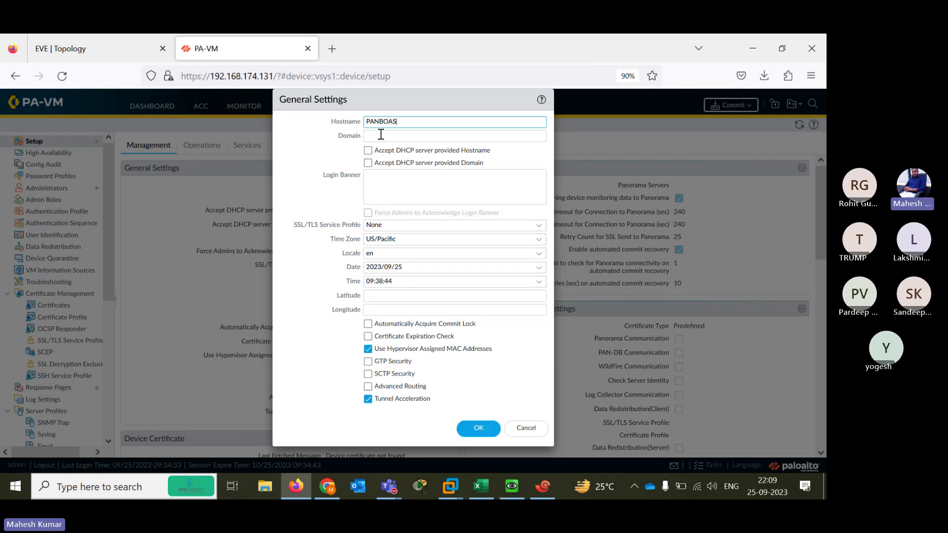
key("BackSpace")
key("BackSpace")
key("BackSpace")
type("ASICS")
left_click(381, 135)
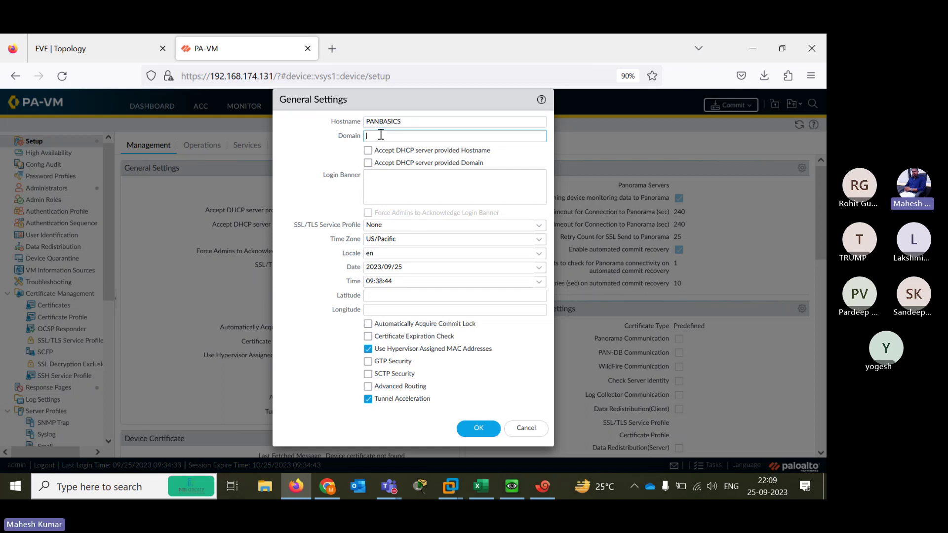
type("pan.local")
key("Tab")
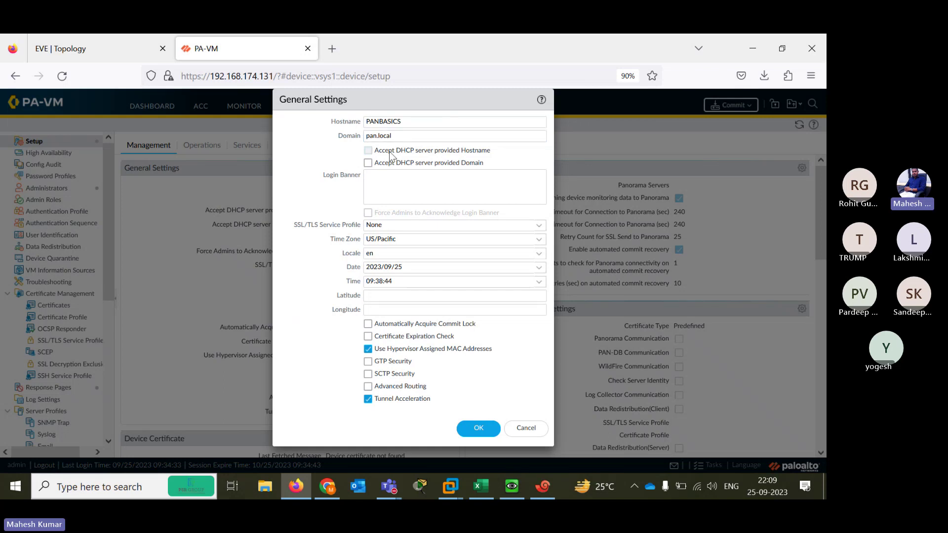
Choose Asia/Calcutta as the time zone and save the general settings
left_click(405, 177)
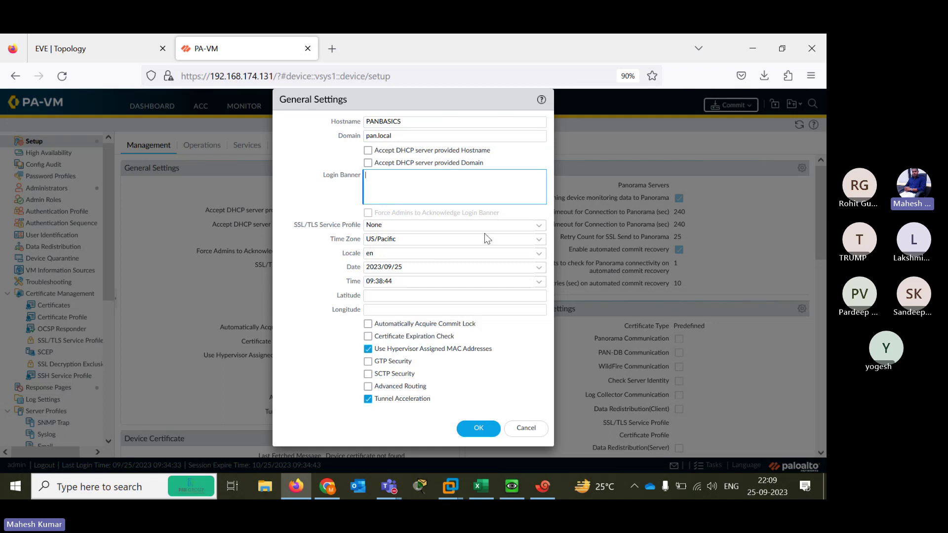
left_click(539, 240)
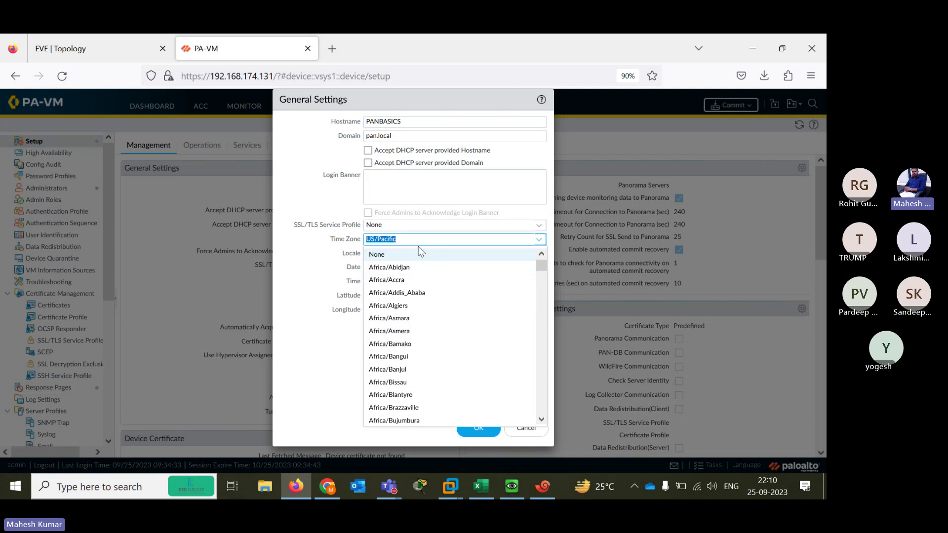
type("ais")
key("BackSpace")
key("BackSpace")
type("si")
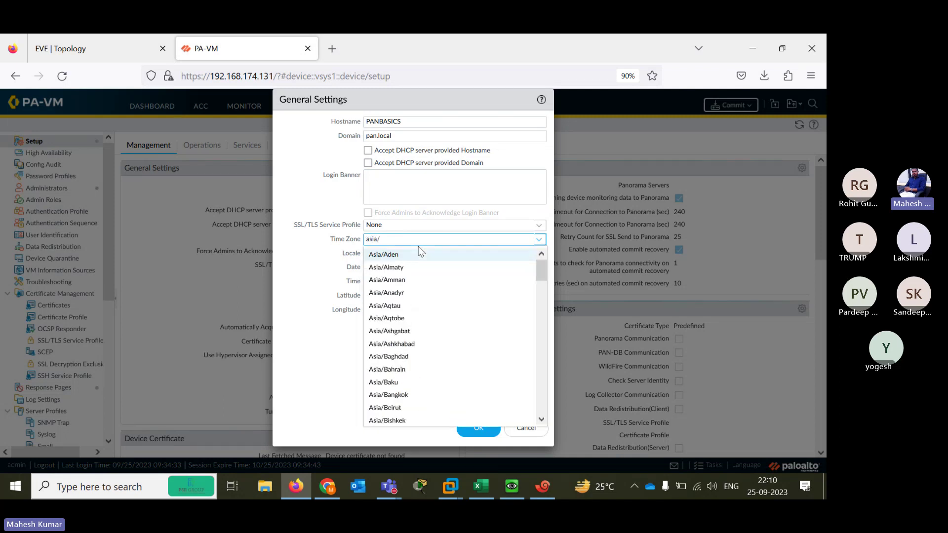
type("a/c")
left_click(398, 254)
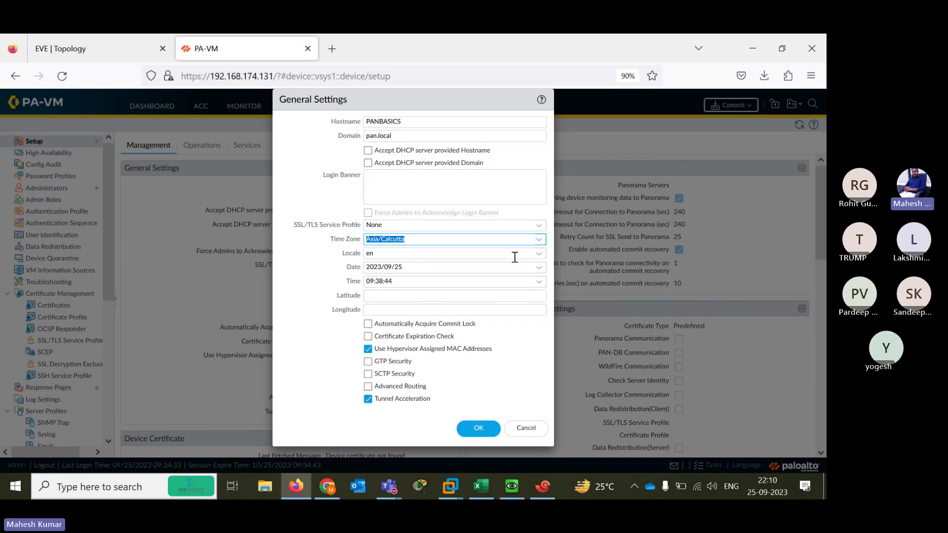
left_click(478, 426)
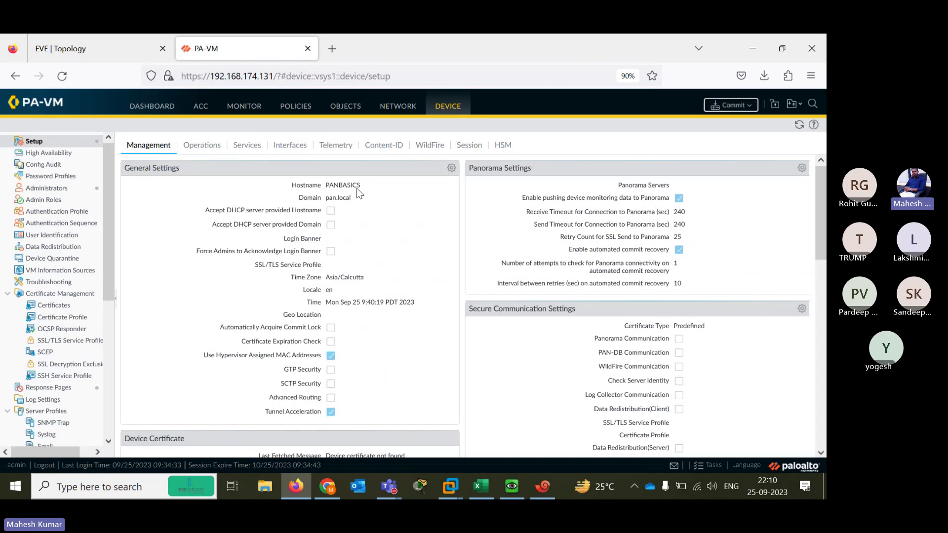
Set DNS servers 8.8.8.8 and 1.1.1.1, view the NTP settings, and start a new browser tab
left_click(251, 149)
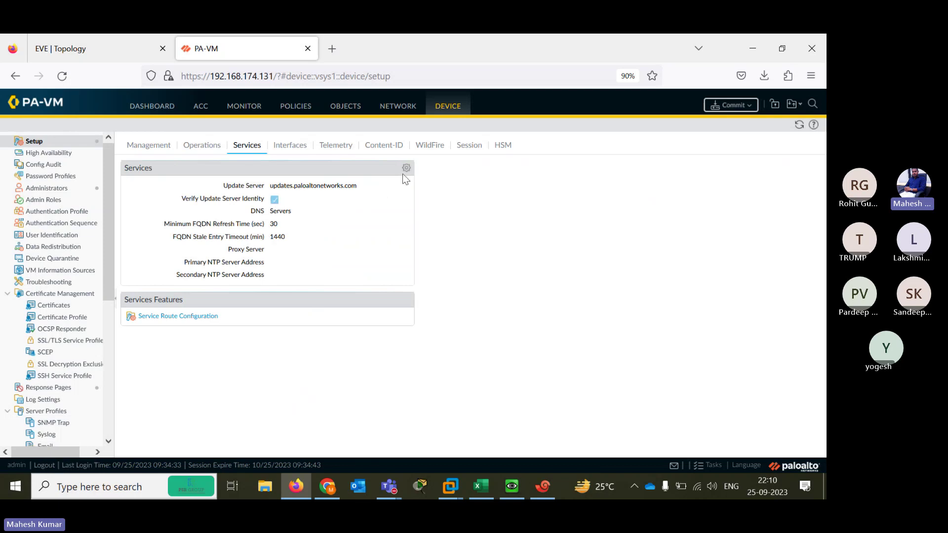
left_click(406, 169)
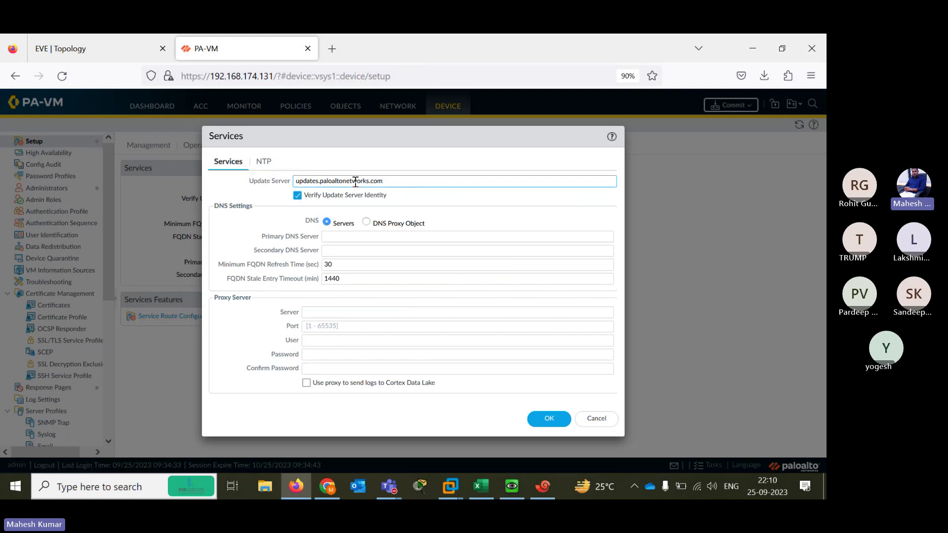
left_click(334, 239)
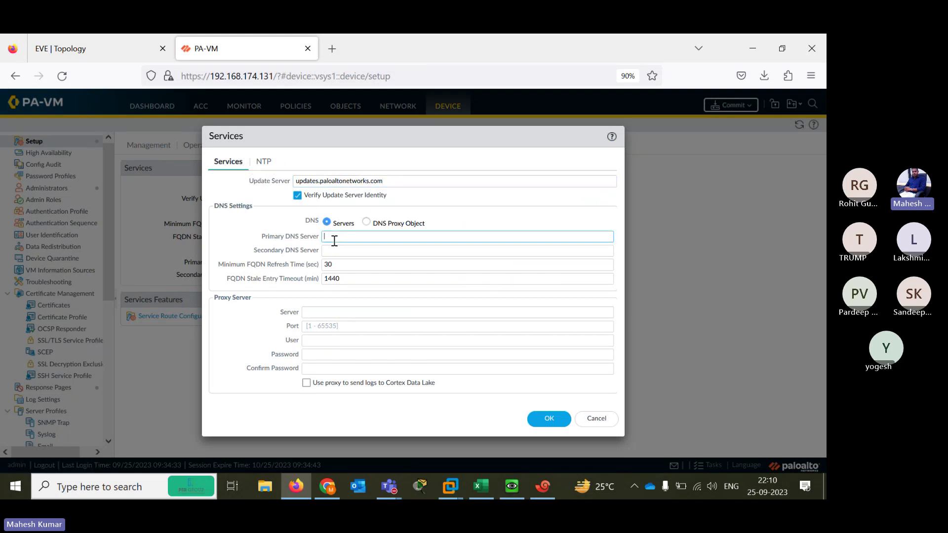
type("8.8.8.8")
key("Tab")
type("1.1.1.1")
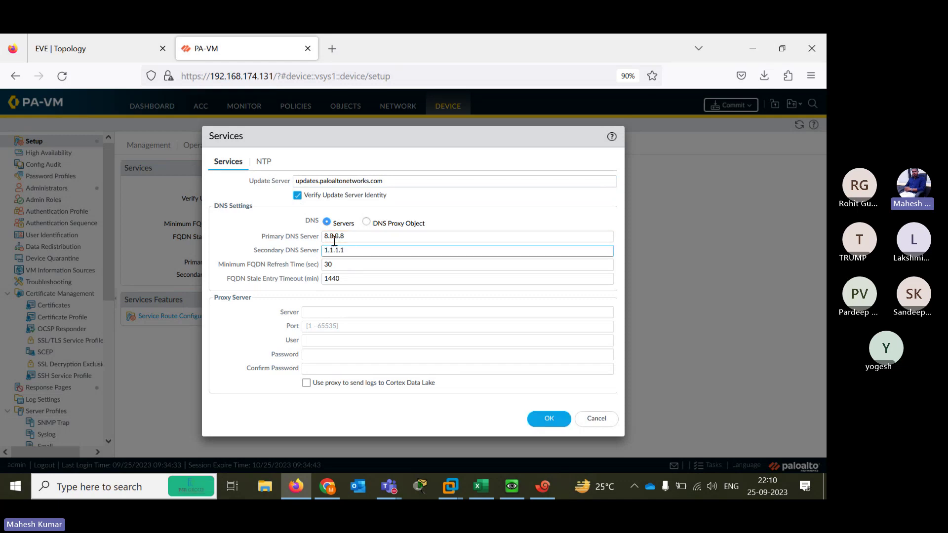
left_click(264, 161)
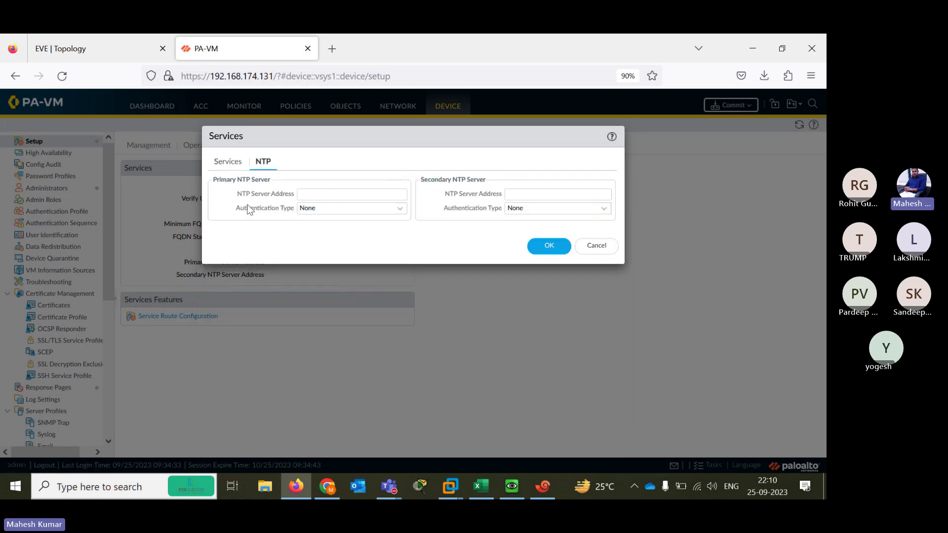
left_click(331, 50)
Search Google for 'ntp server india' and open the India pool.ntp.org zone page
type("www")
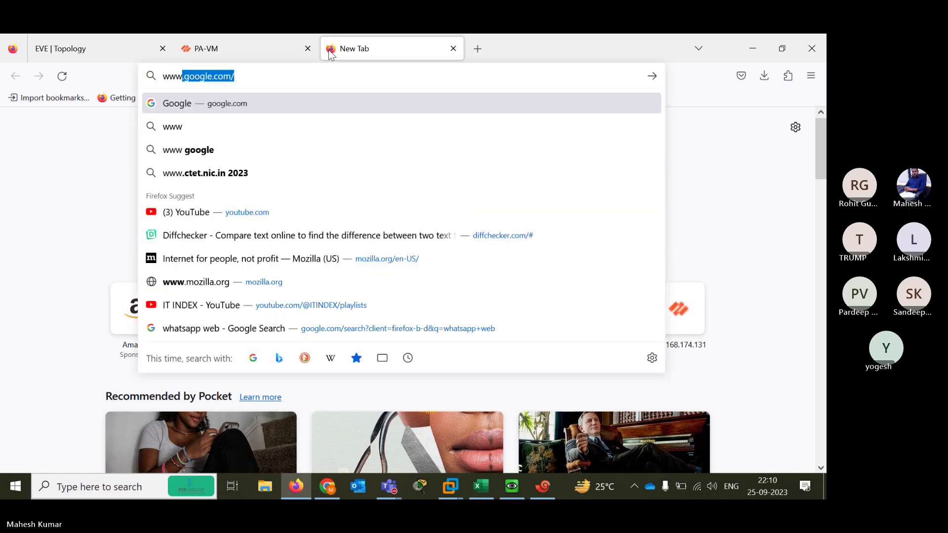
key("Return")
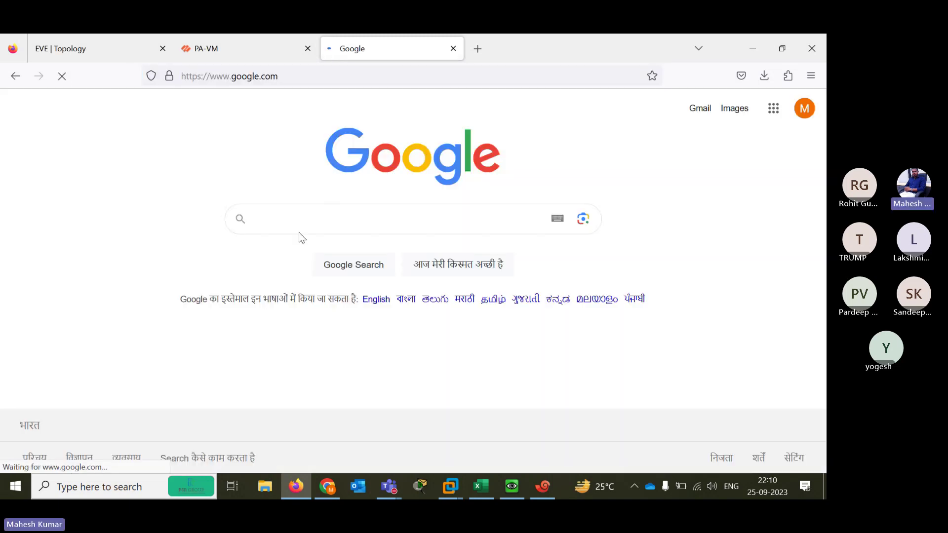
type("nt")
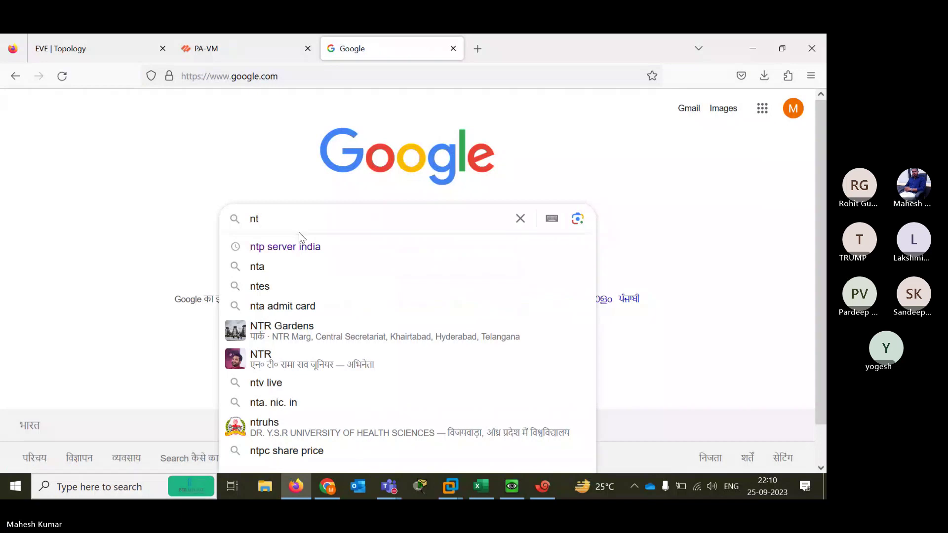
key("Down")
key("Return")
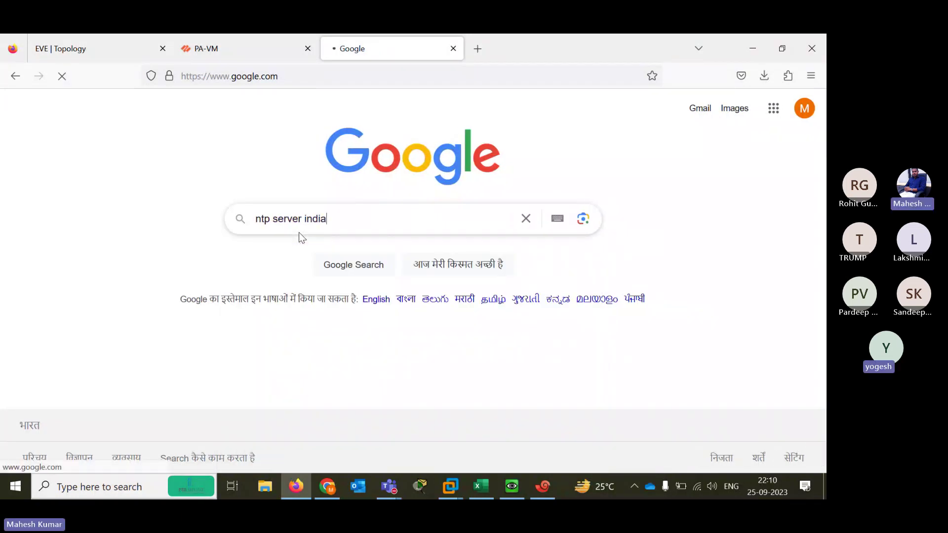
left_click(166, 247)
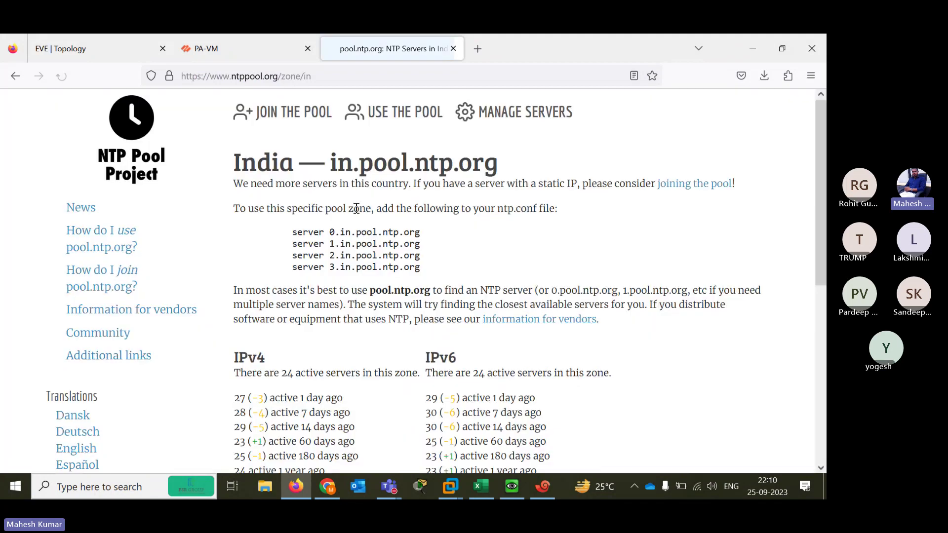
Copy 0.in.pool.ntp.org and paste it as the firewall's primary NTP server address
left_click_drag(329, 231, 436, 238)
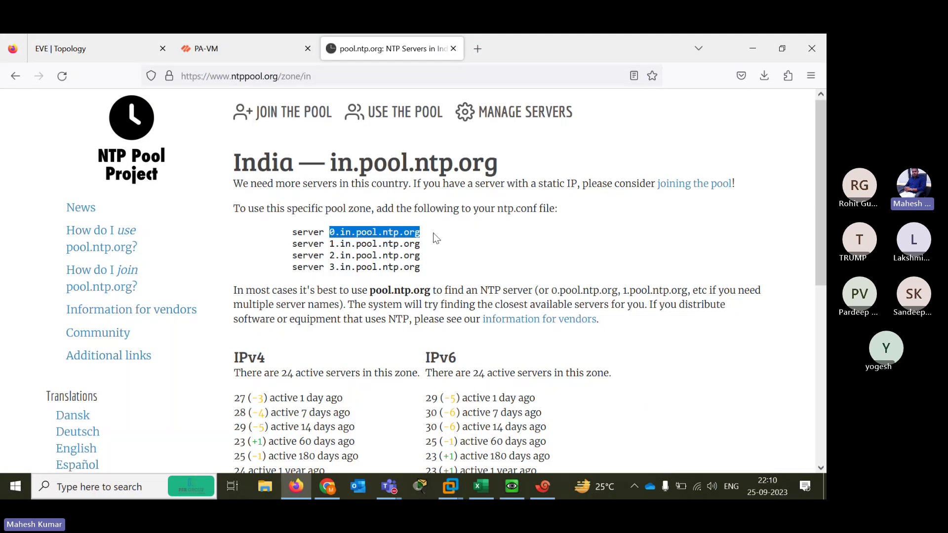
right_click(403, 218)
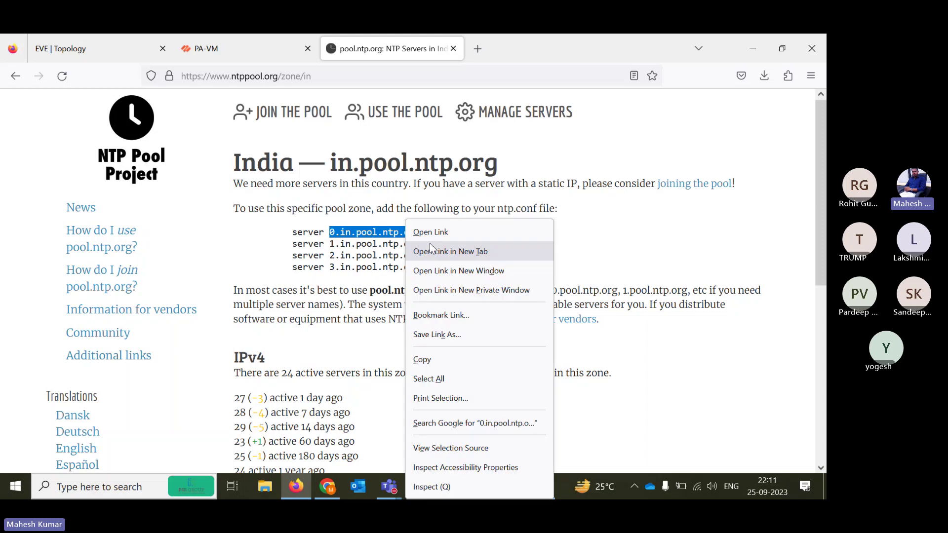
left_click(420, 357)
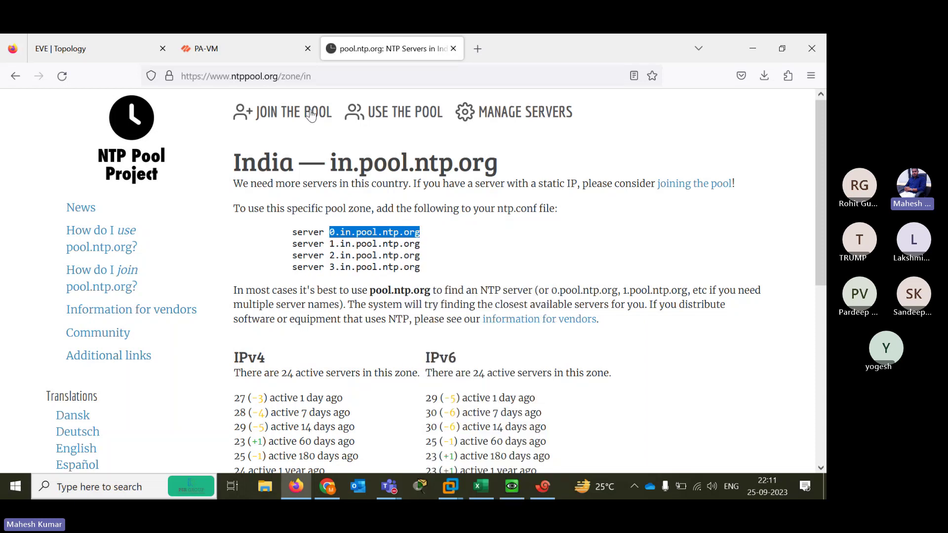
left_click(228, 48)
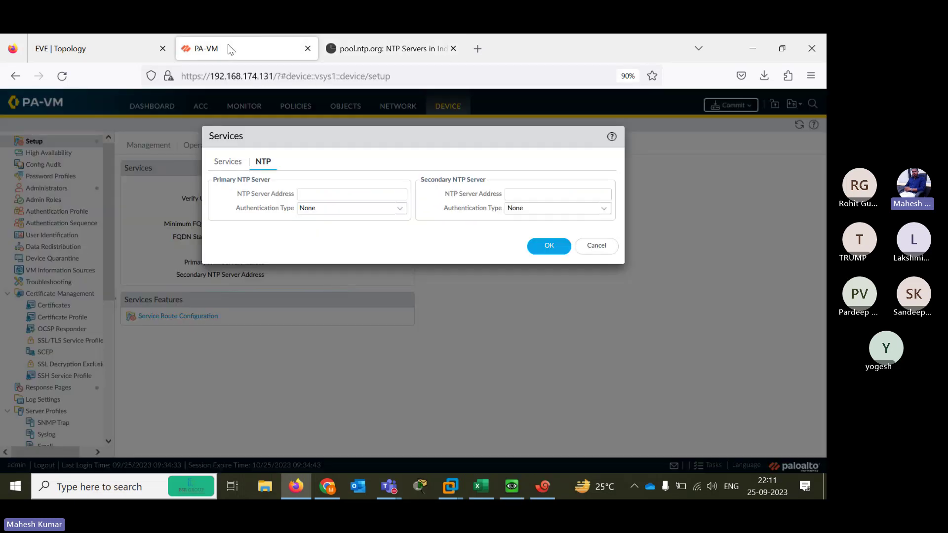
left_click(349, 194)
key("ctrl+v")
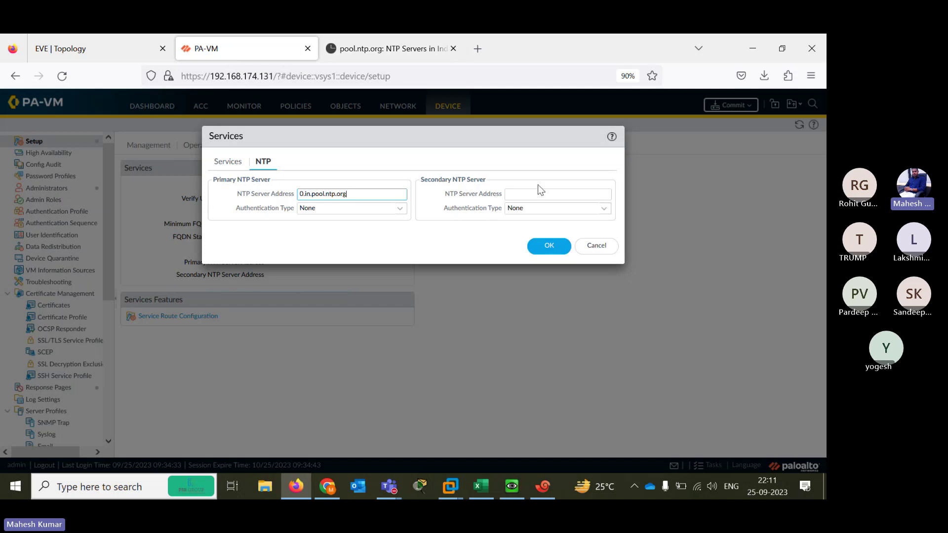
Select 1.in.pool.ntp.org on the NTP pool page and return to the firewall tab
key("ctrl+Tab")
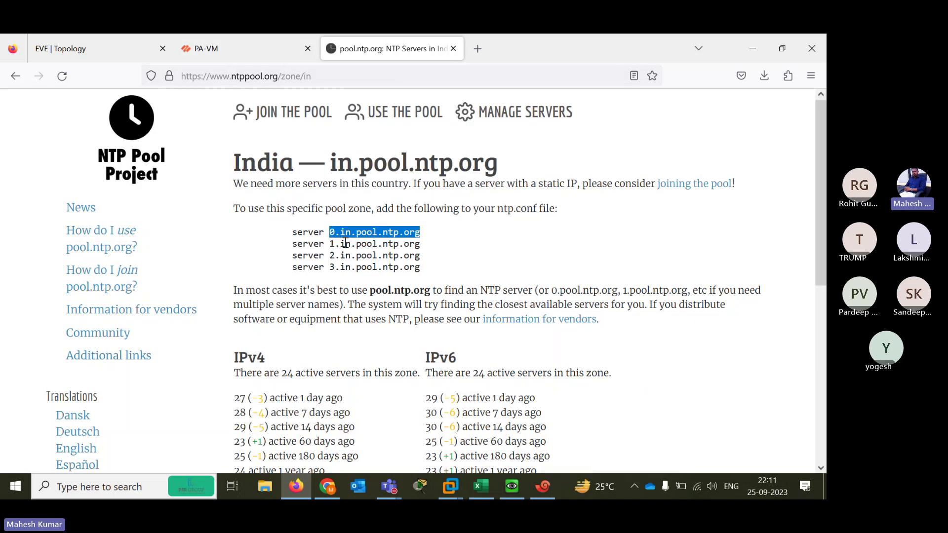
left_click_drag(327, 244, 426, 249)
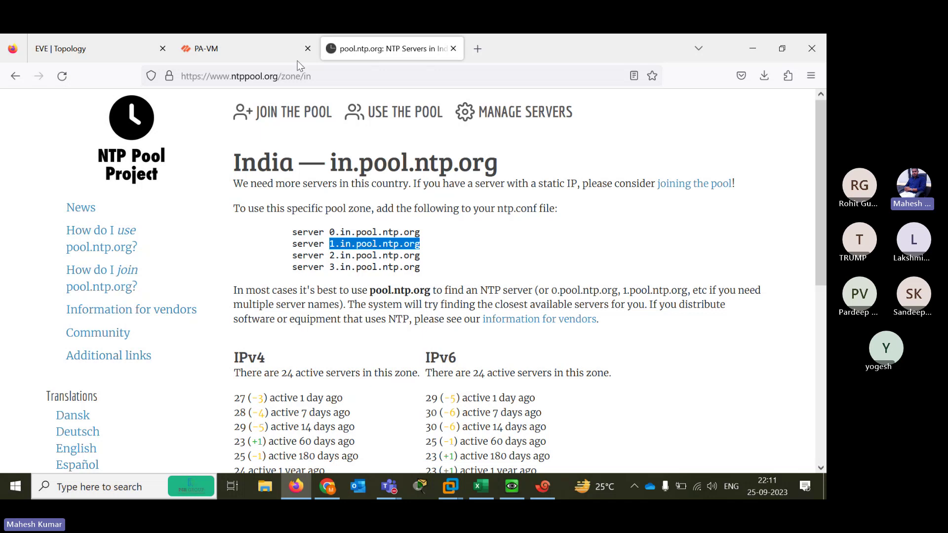
left_click(265, 45)
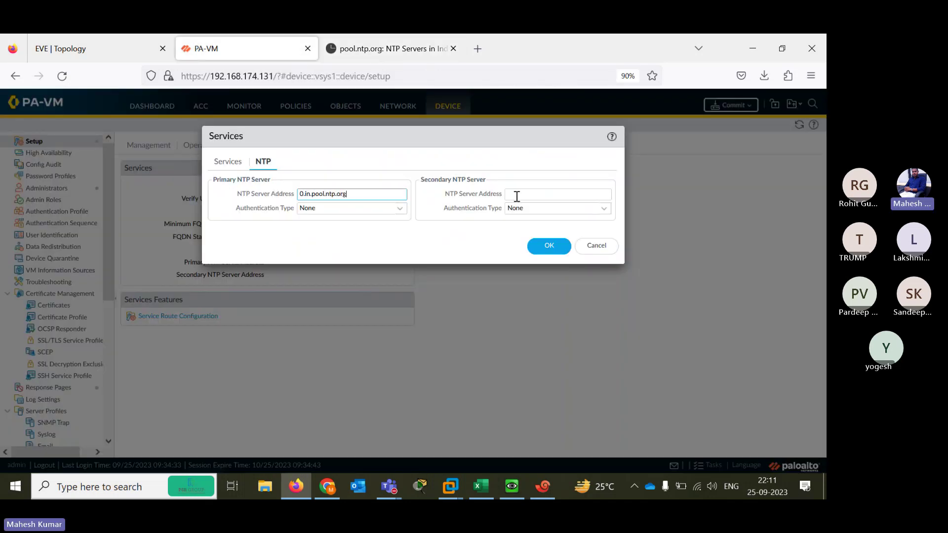
Paste 1.in.pool.ntp.org as the secondary NTP server, save, and revisit the Services settings
left_click(516, 194)
key("ctrl+v")
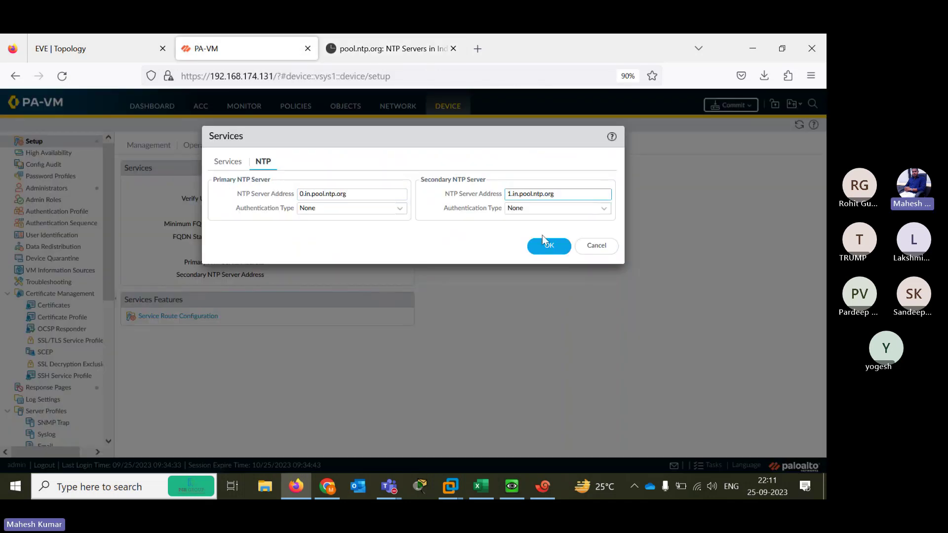
left_click(543, 244)
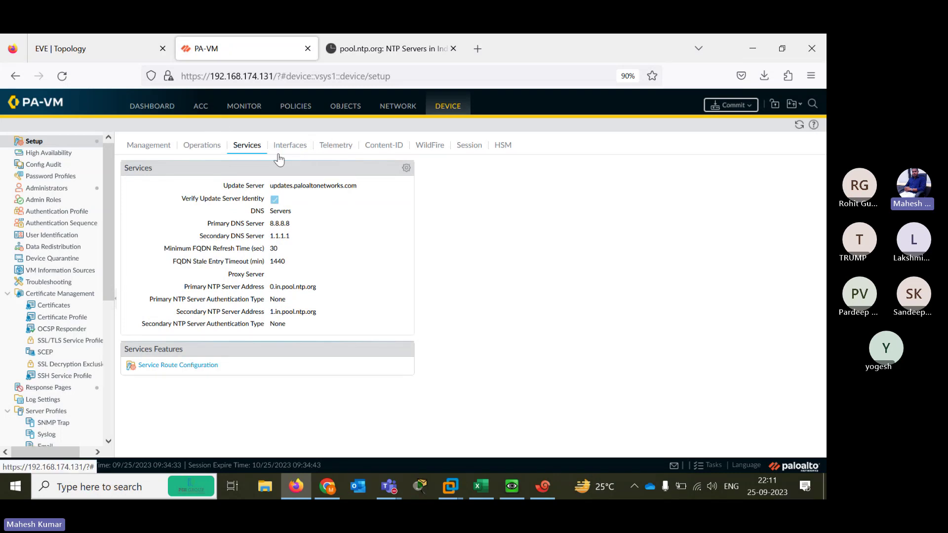
left_click(401, 109)
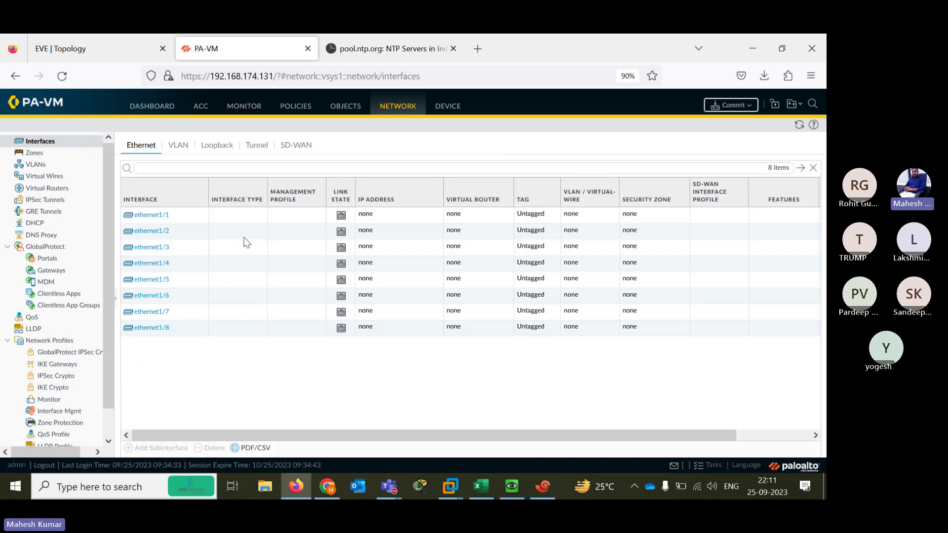
left_click(449, 106)
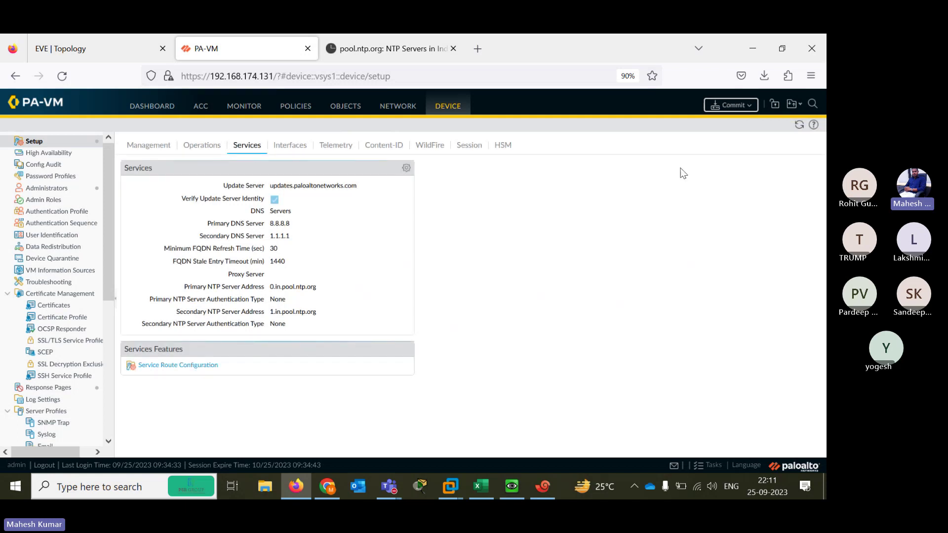
Commit all configuration changes and check the commit job's progress in the task list
left_click(733, 105)
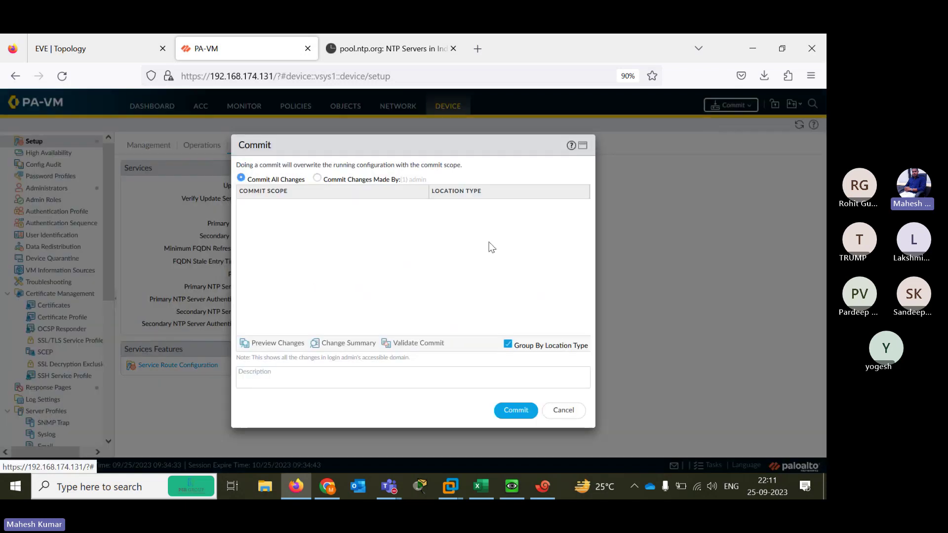
left_click(514, 415)
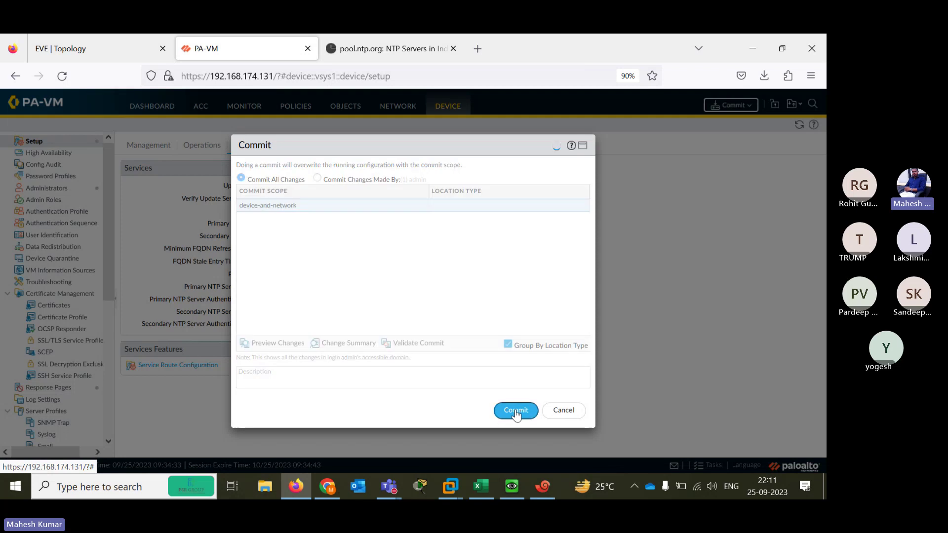
left_click(516, 414)
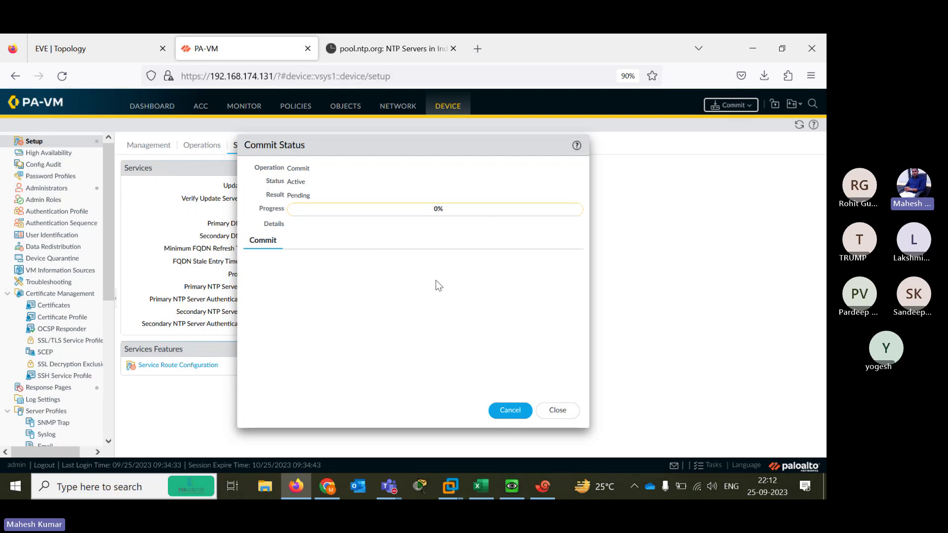
left_click(557, 414)
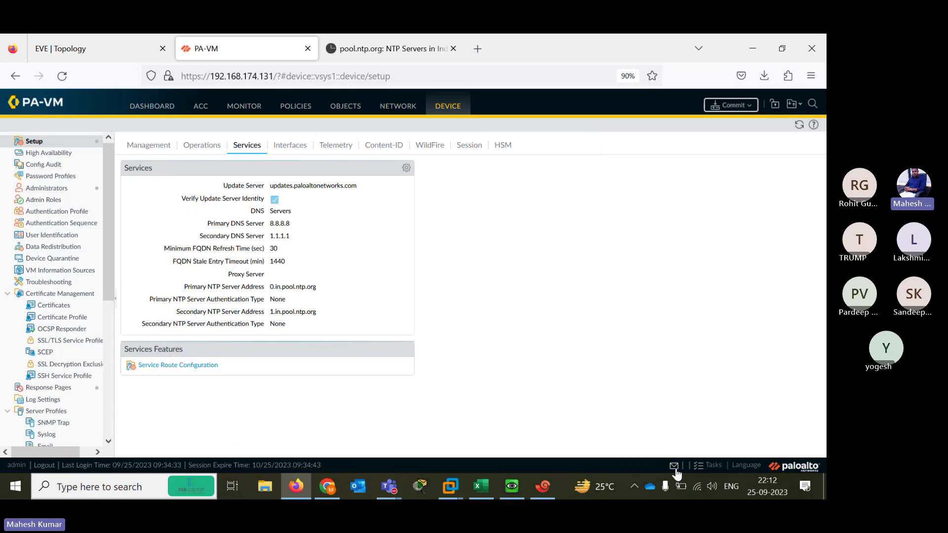
left_click(708, 467)
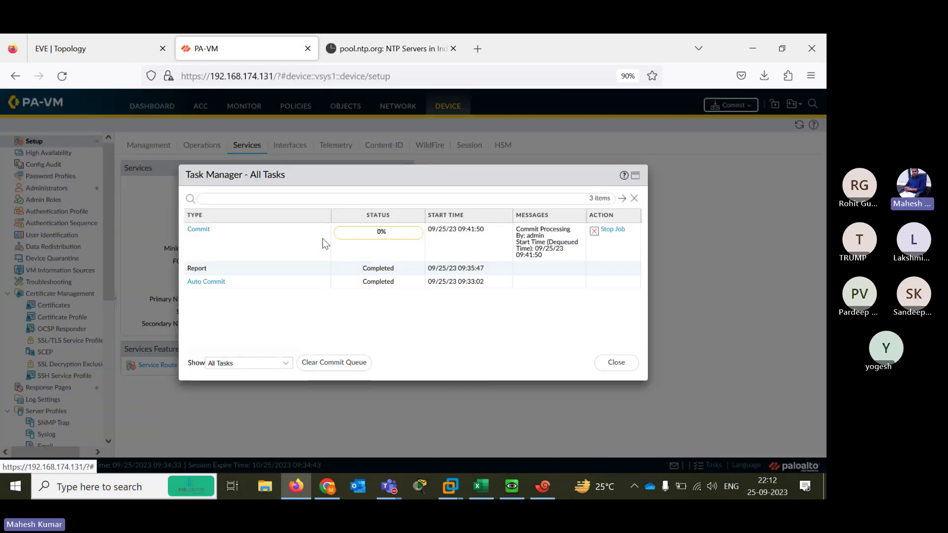
left_click(612, 361)
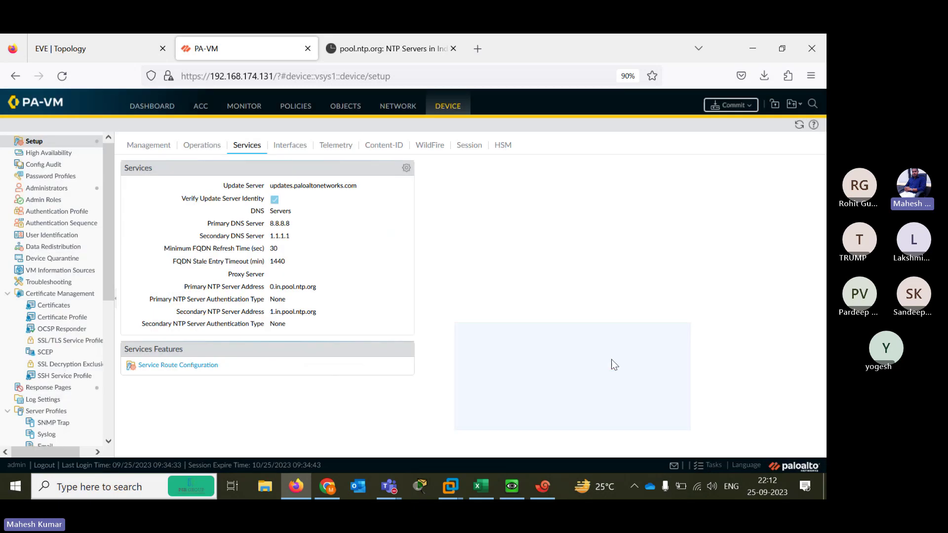
Open ethernet1/1 from Network > Interfaces, check the lab topology, and list interface types
left_click(399, 111)
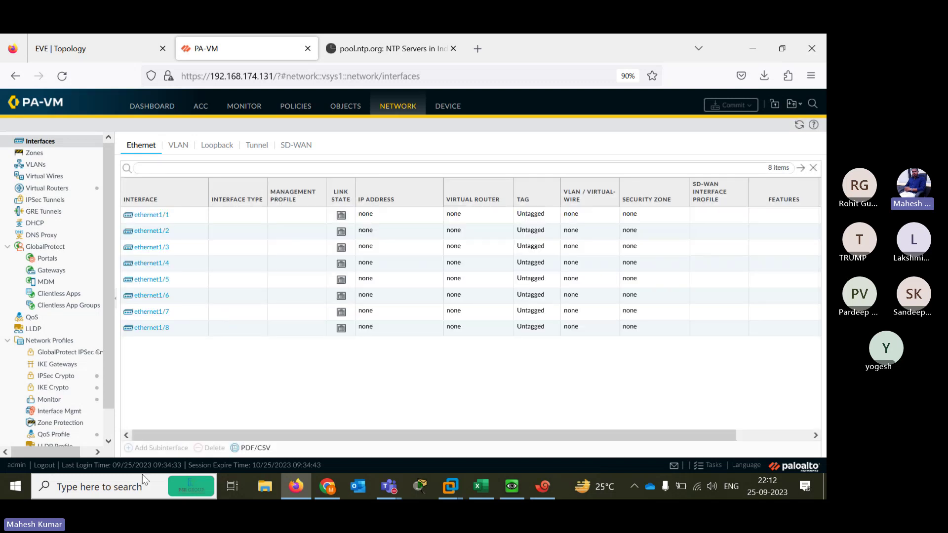
left_click(150, 216)
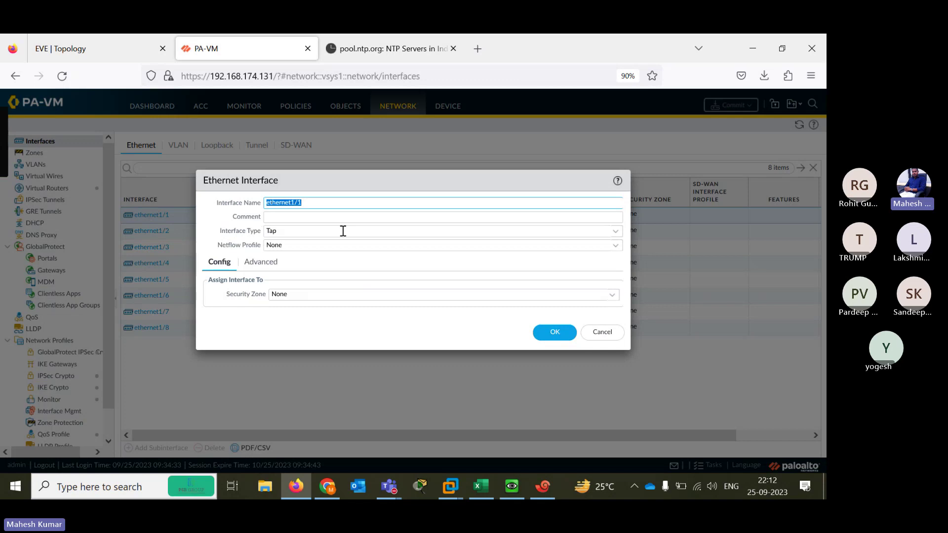
left_click(110, 48)
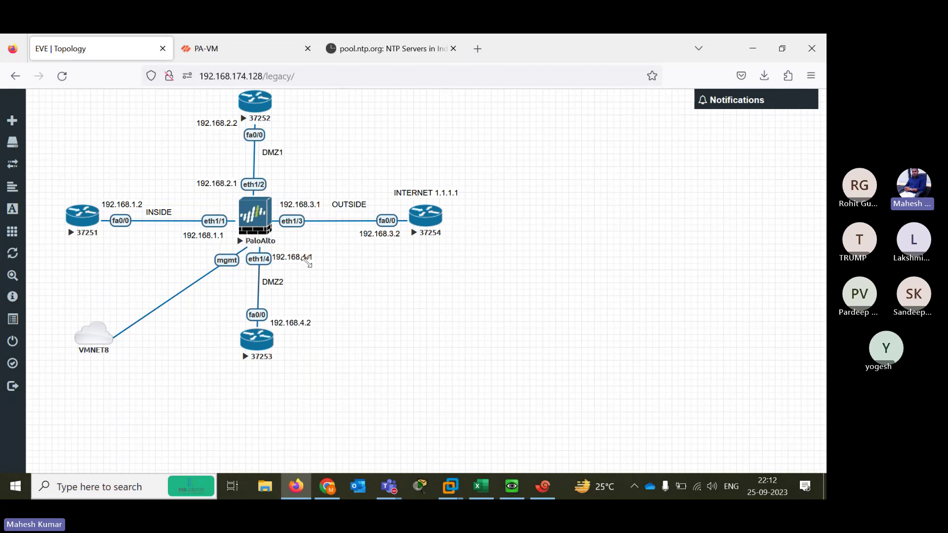
left_click(229, 51)
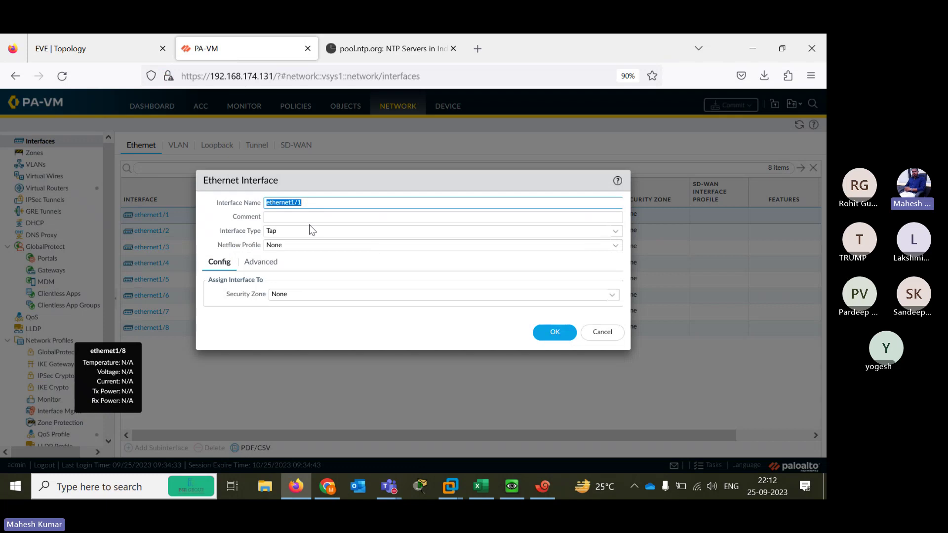
left_click(614, 237)
left_click(614, 236)
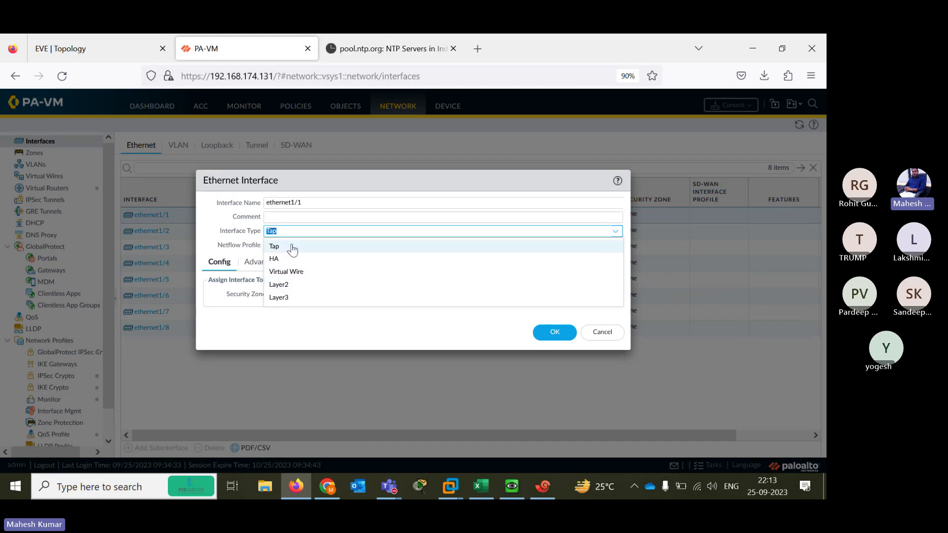
Make ethernet1/1 a Layer3 interface on the default virtual router and begin a new security zone
left_click(279, 297)
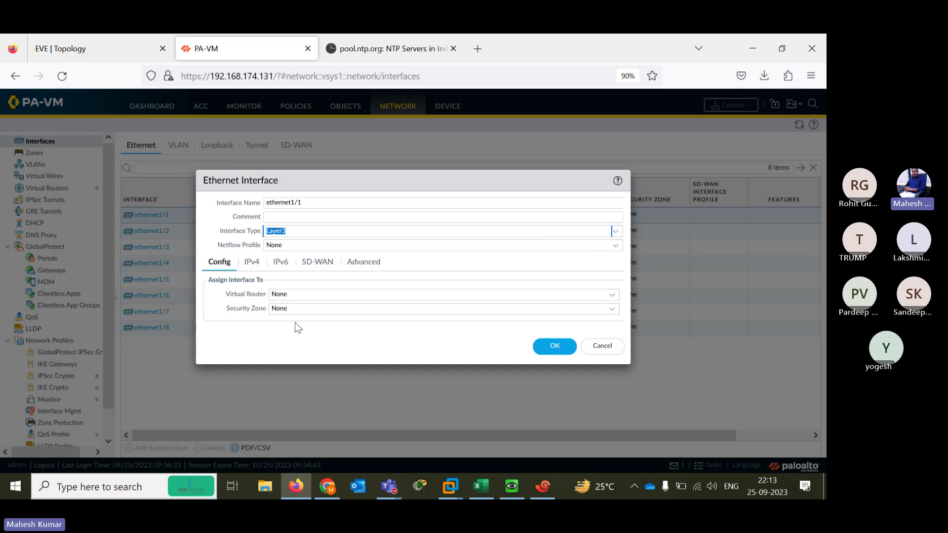
left_click(302, 235)
left_click(594, 297)
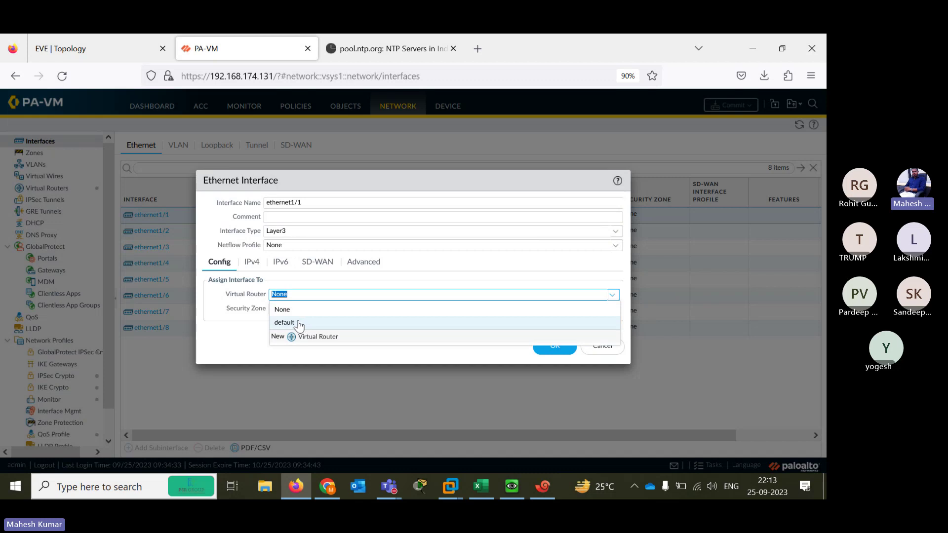
left_click(284, 323)
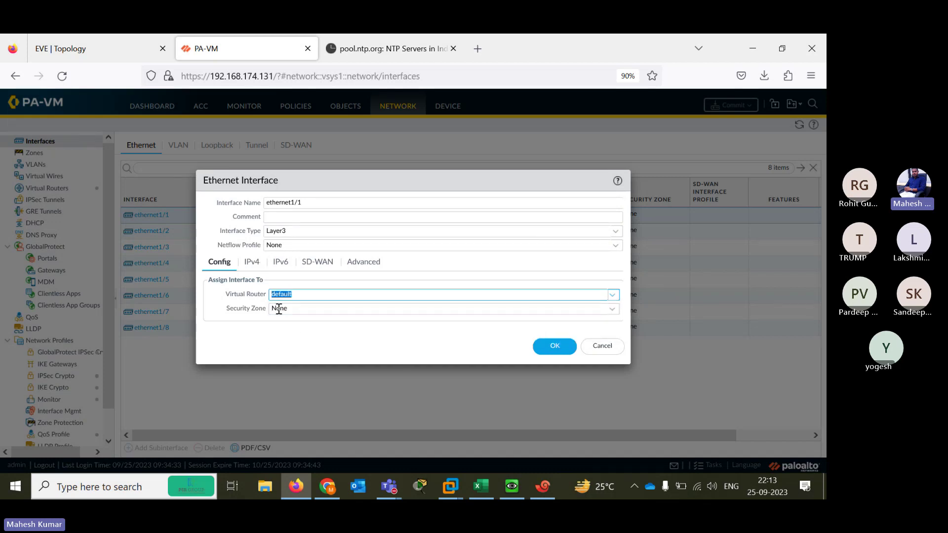
left_click(105, 39)
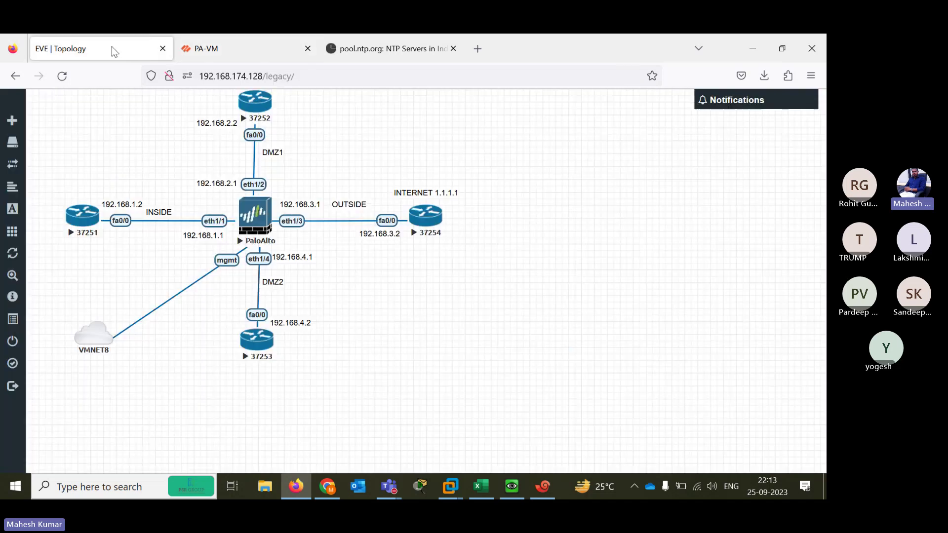
left_click(207, 47)
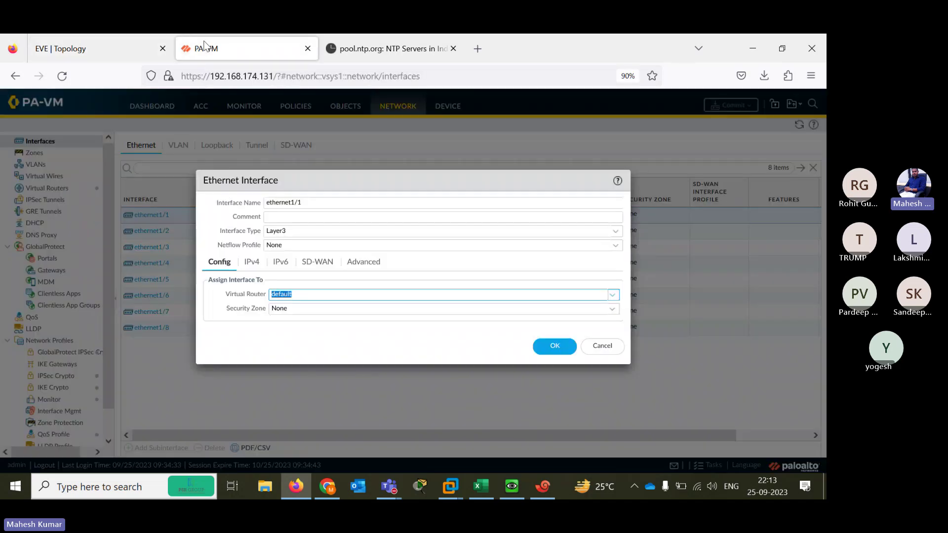
left_click(615, 310)
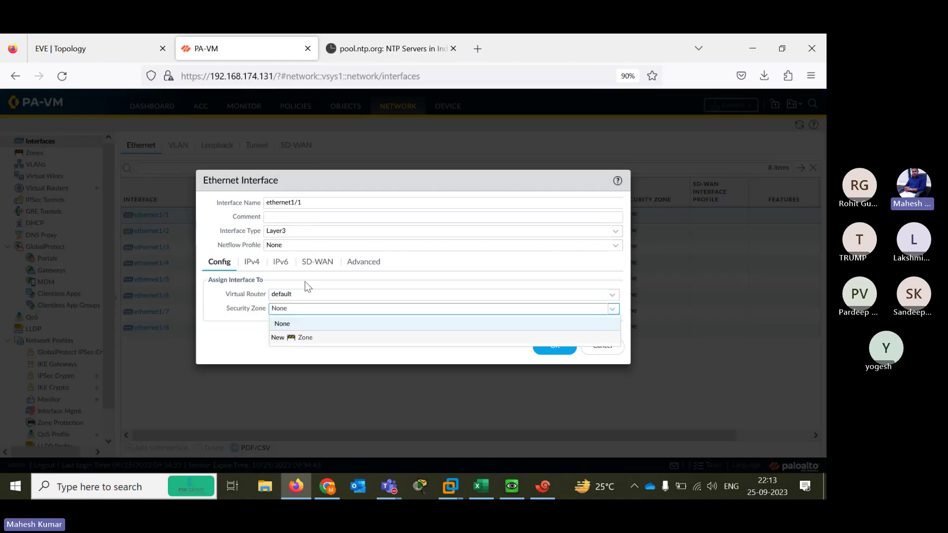
left_click(302, 338)
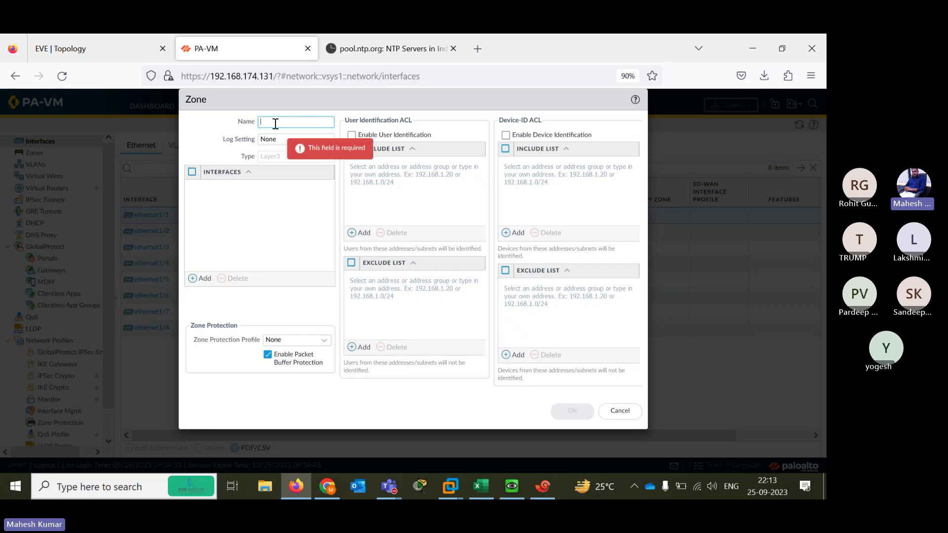
Name the new security zone INSIDE and save it for ethernet1/1
type("UI")
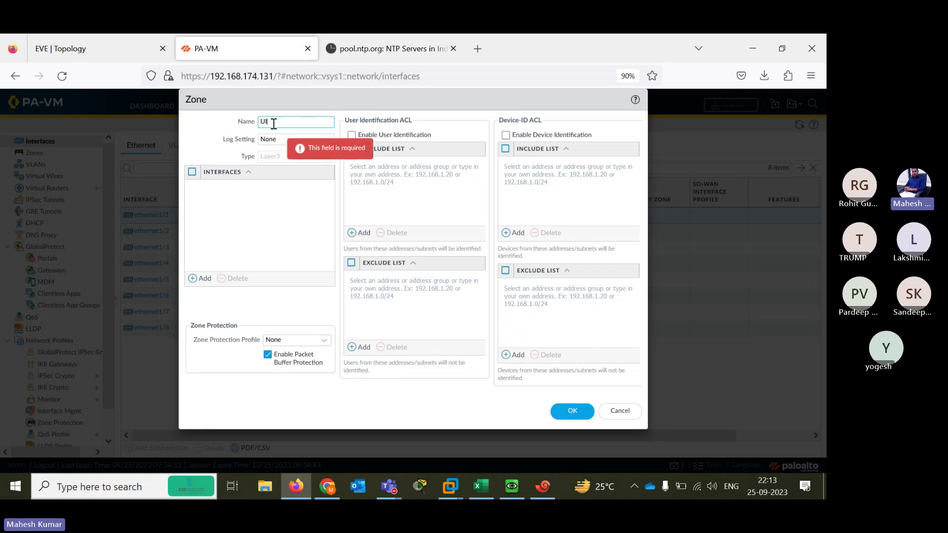
key("BackSpace")
key("BackSpace")
type("INSIDE")
left_click(571, 412)
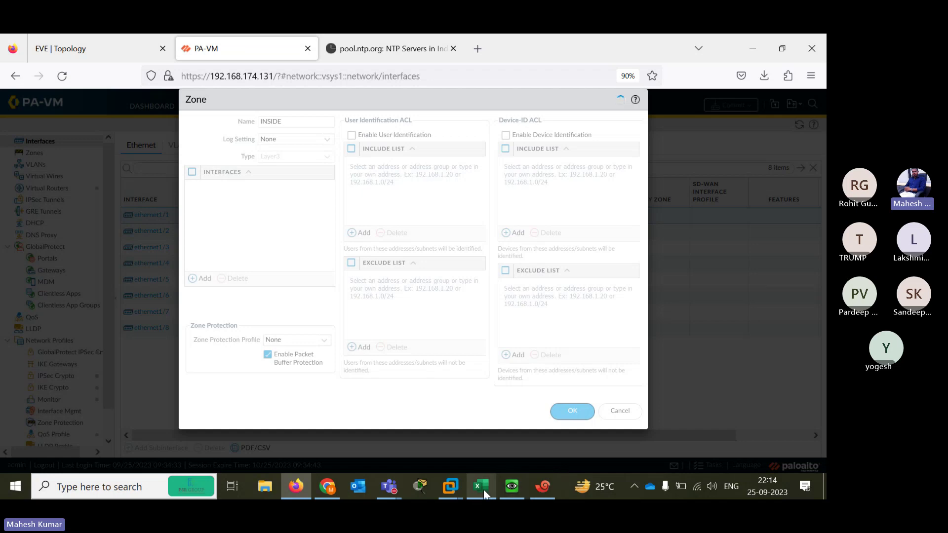
mouse_move(483, 490)
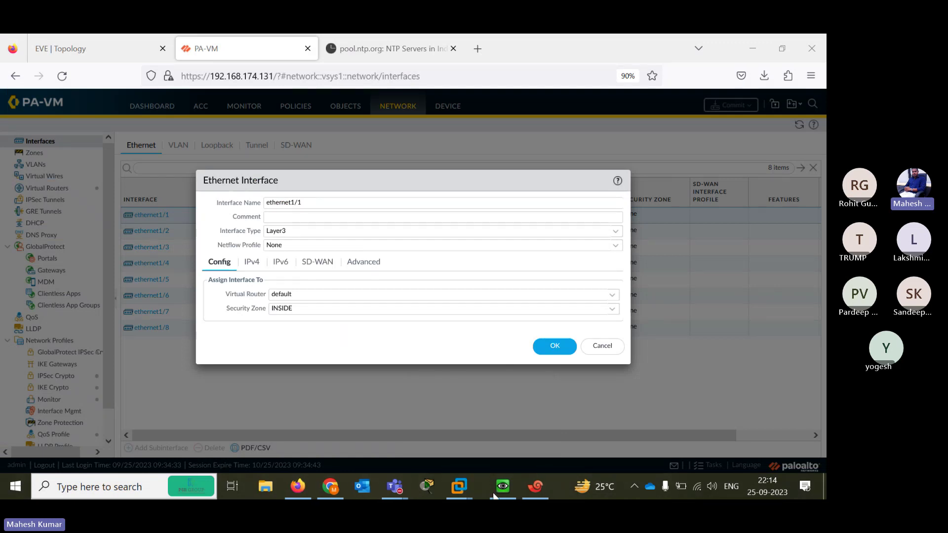
Close the unused Chrome window
mouse_move(331, 489)
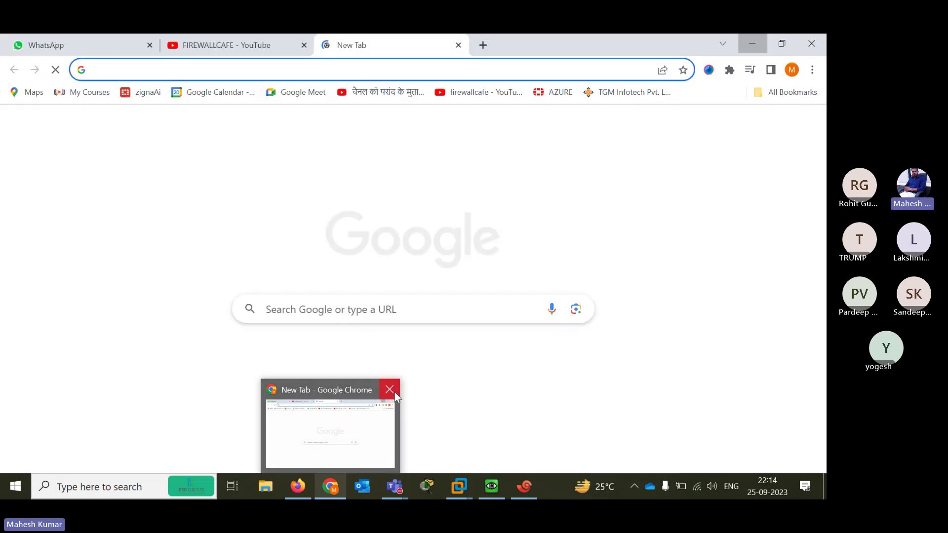
left_click(395, 392)
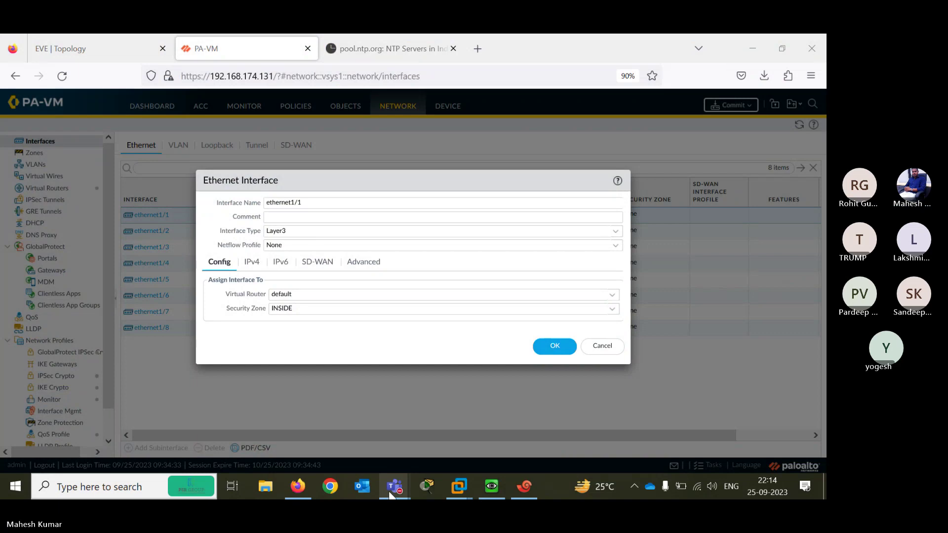
mouse_move(515, 489)
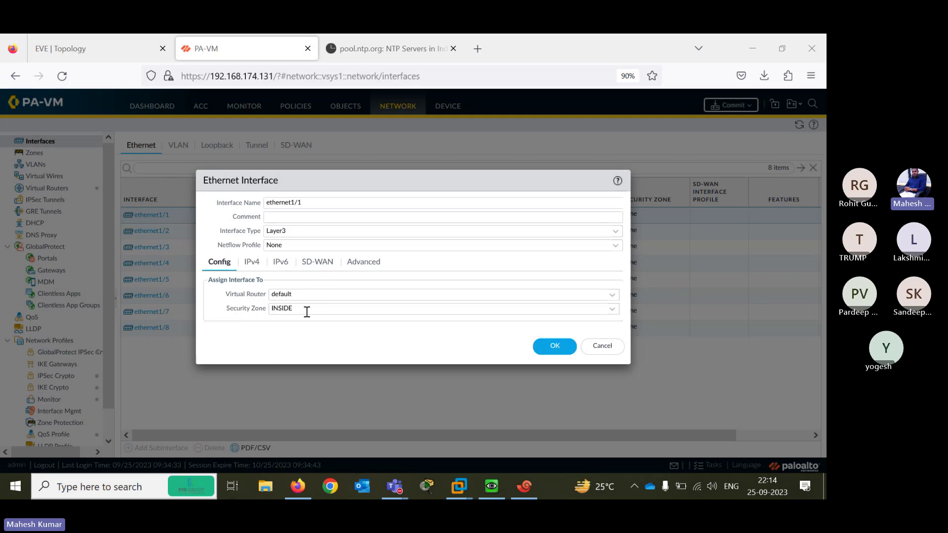
Add static IPv4 address 192.168.1.1/24 to ethernet1/1 and save the interface
left_click(252, 265)
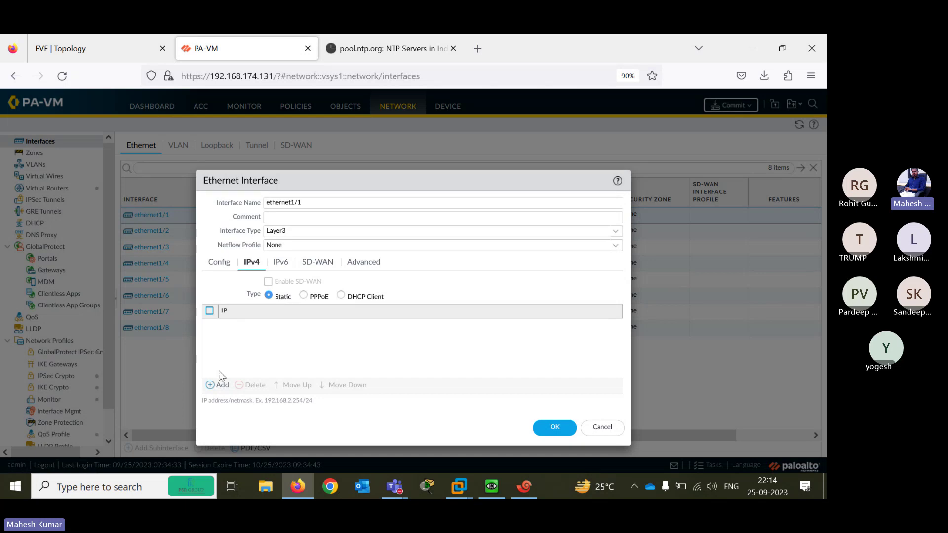
left_click(211, 386)
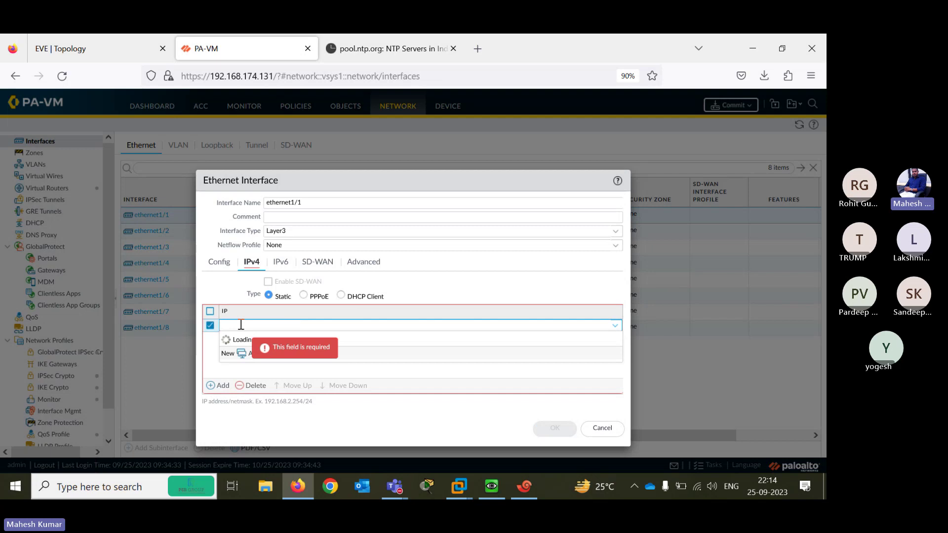
type("192.168.1.1/24")
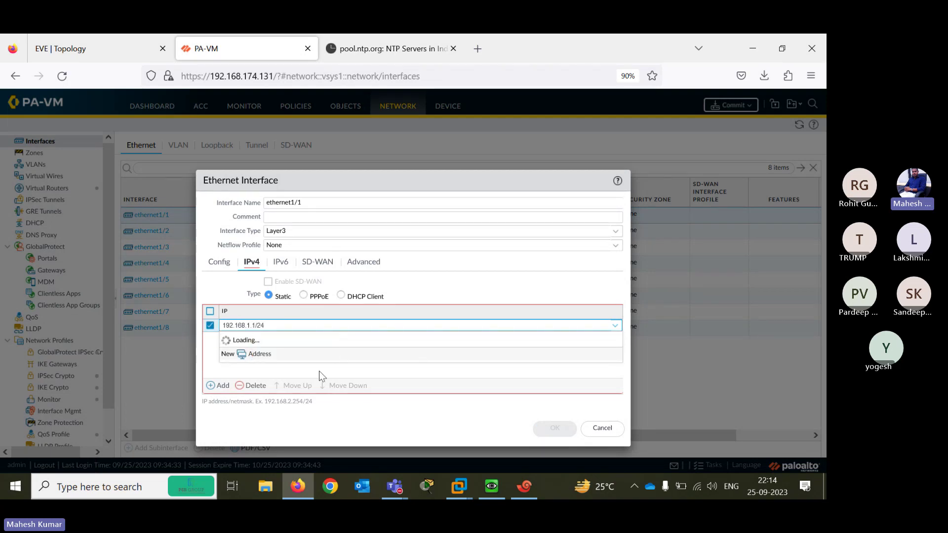
left_click(384, 368)
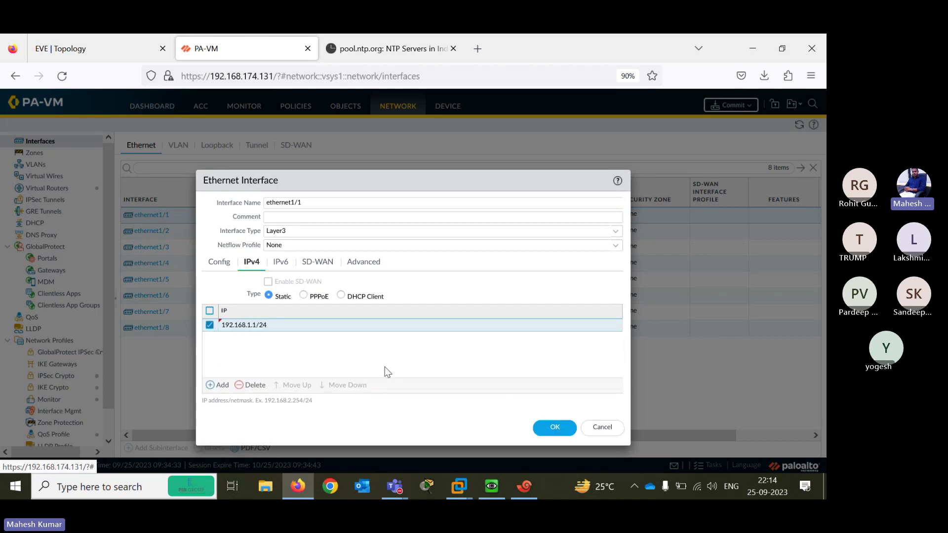
left_click(548, 428)
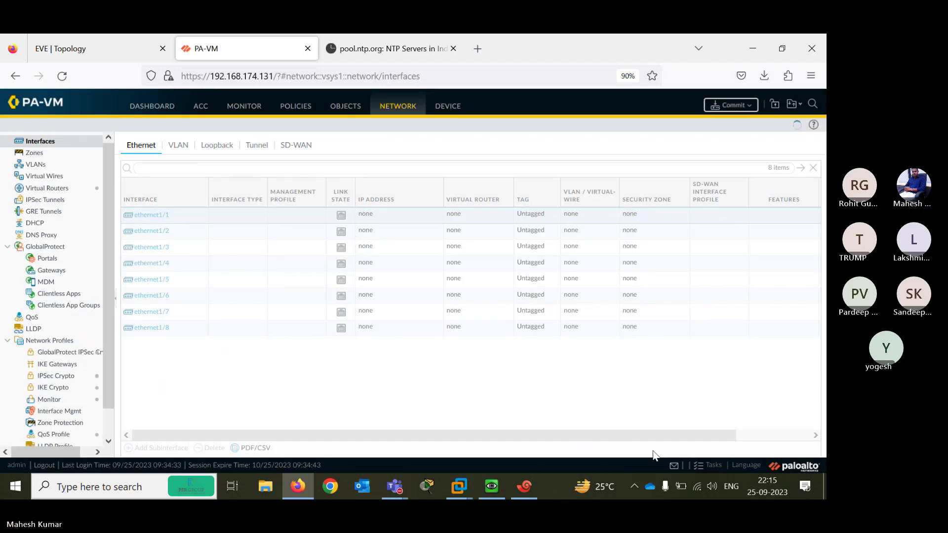
Check the commit's progress in Tasks, select ethernet1/2, and switch to the EVE topology diagram
left_click(711, 467)
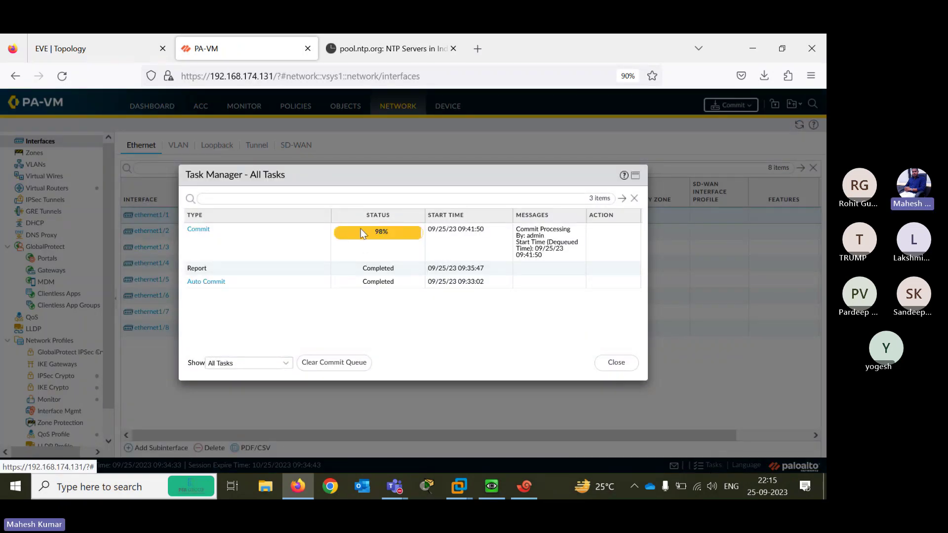
left_click(616, 363)
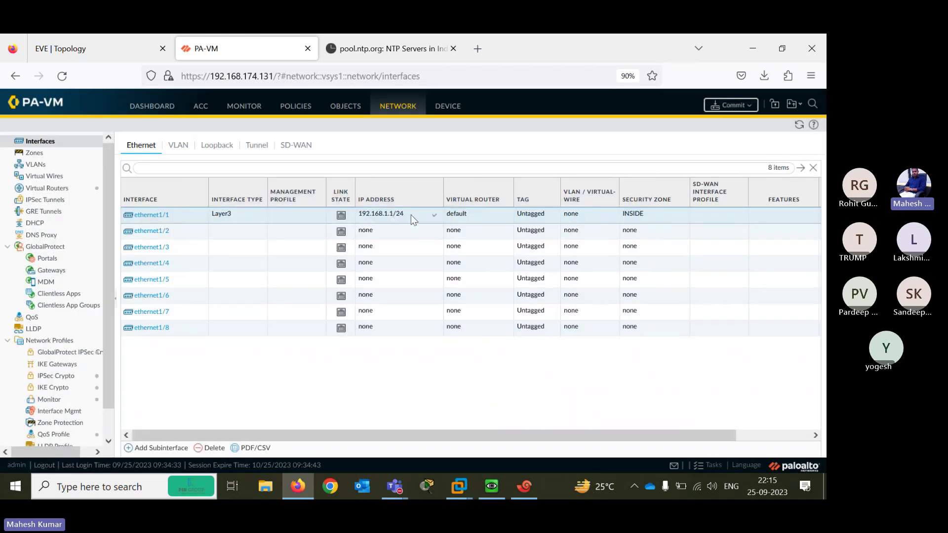
left_click(156, 233)
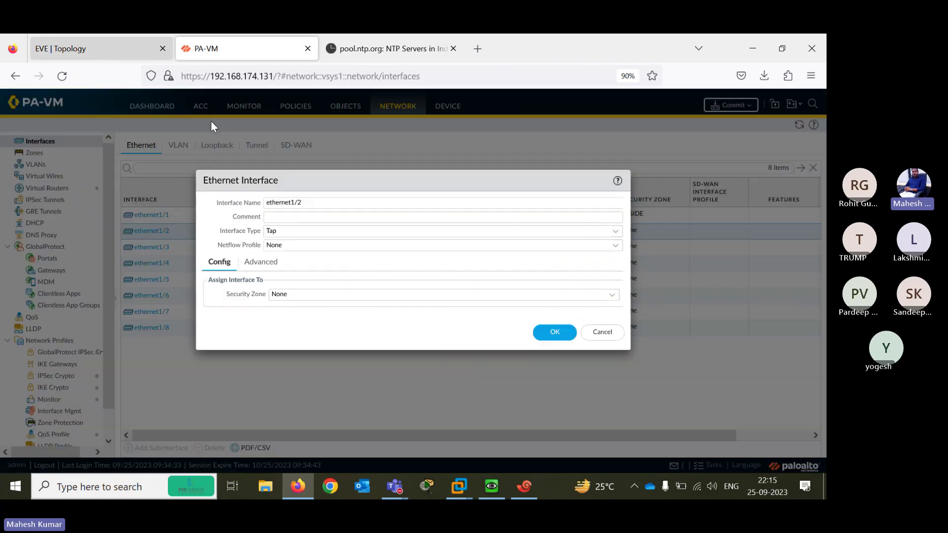
left_click(108, 53)
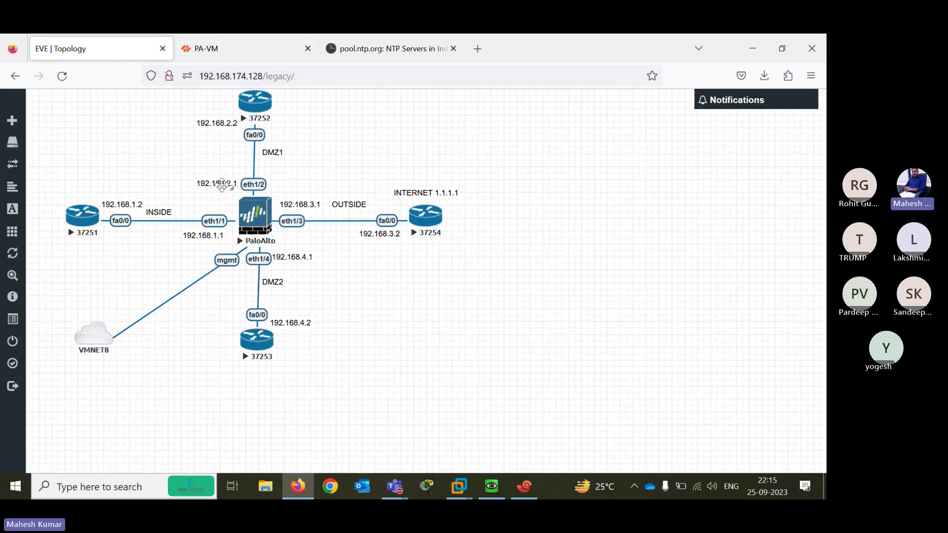
Make ethernet1/2 Layer3 on virtual router default and create a new DMZ1 zone for it
left_click(231, 58)
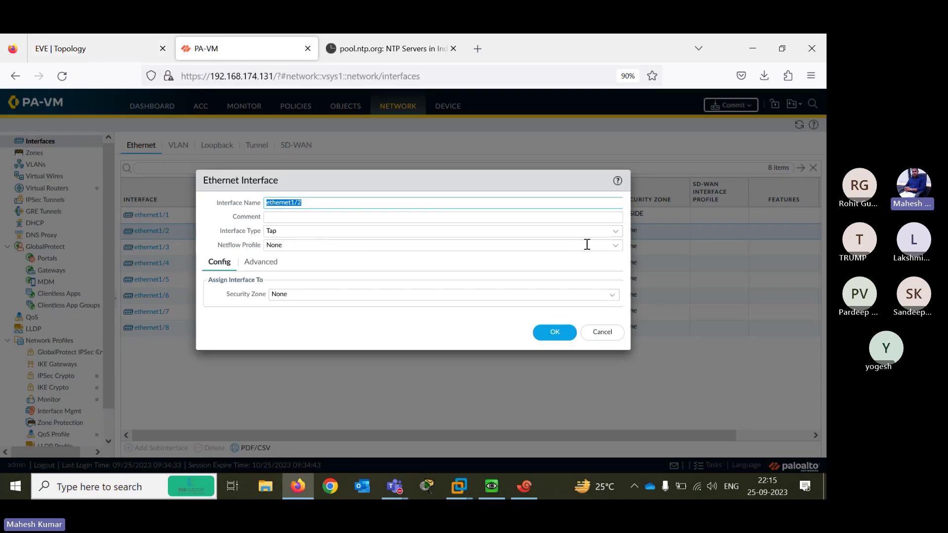
left_click(615, 232)
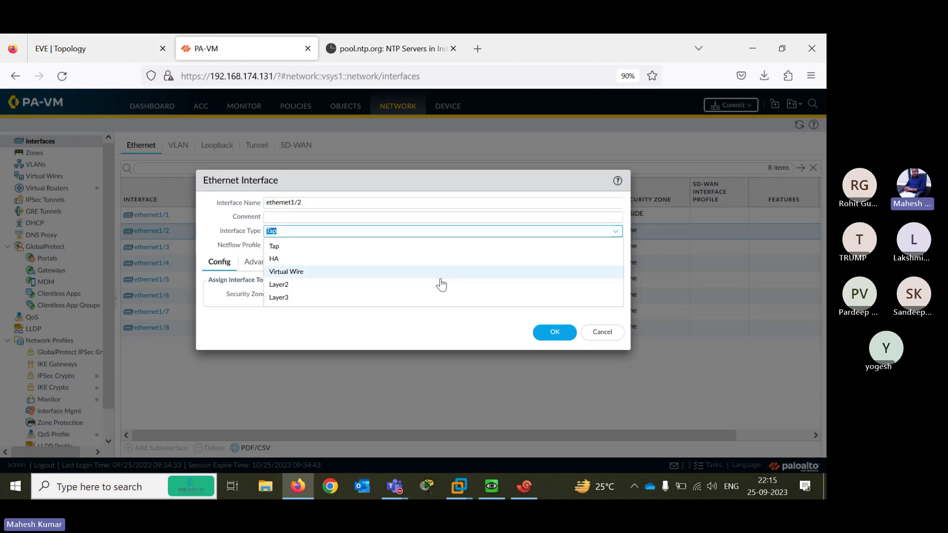
left_click(375, 298)
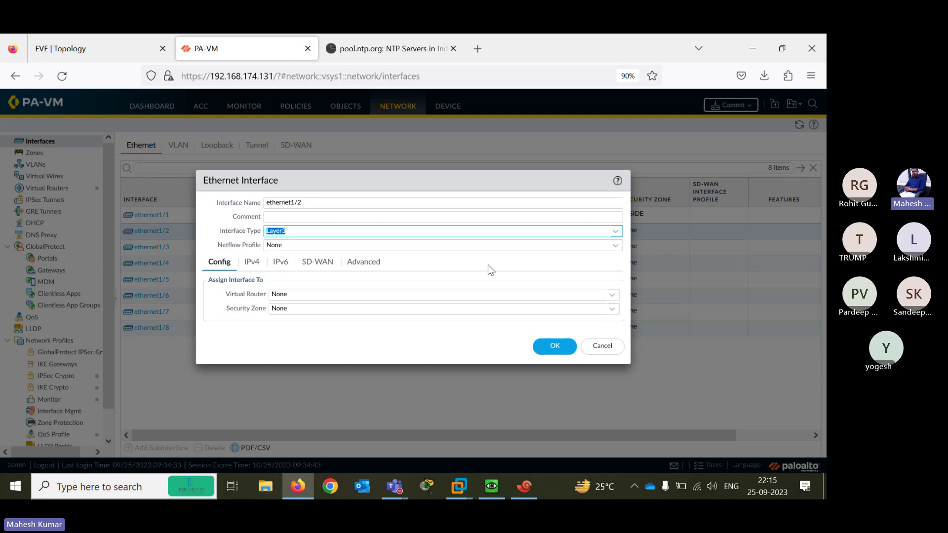
left_click(612, 296)
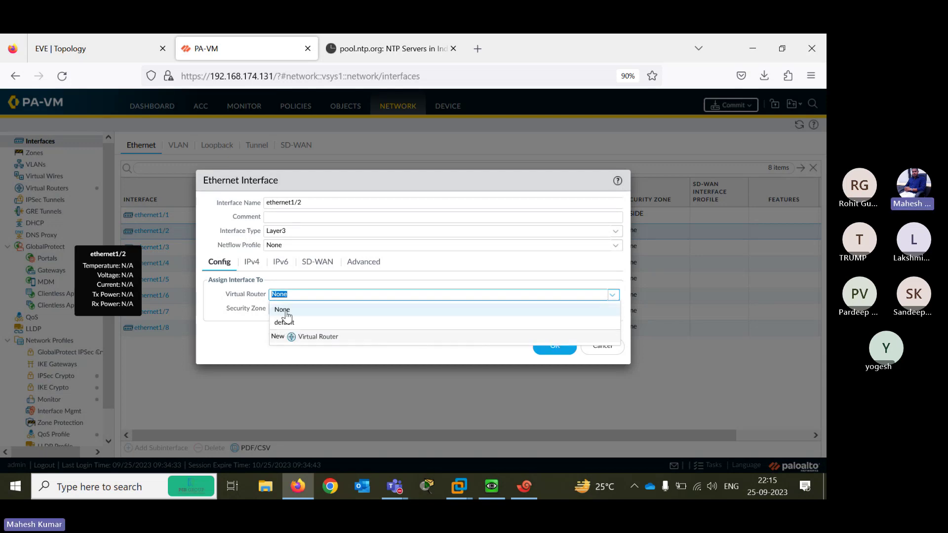
left_click(292, 323)
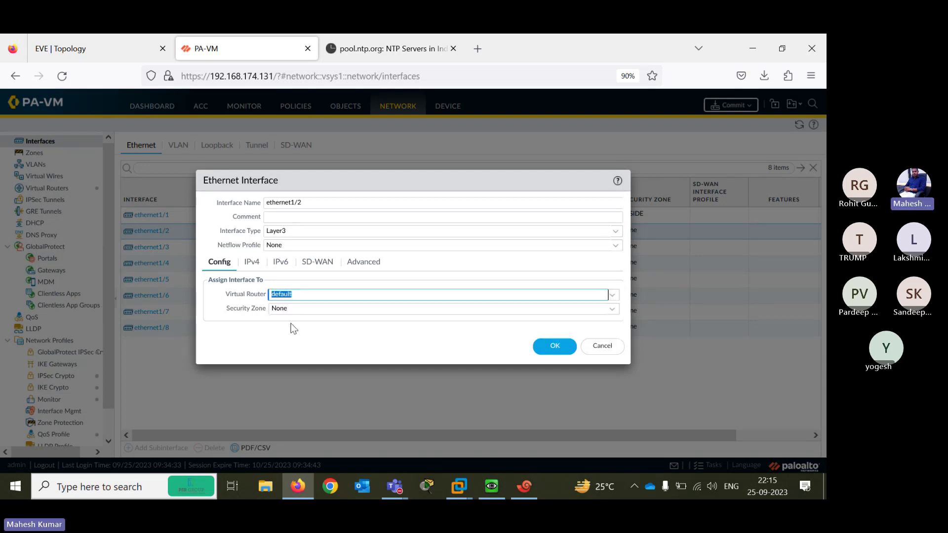
left_click(572, 309)
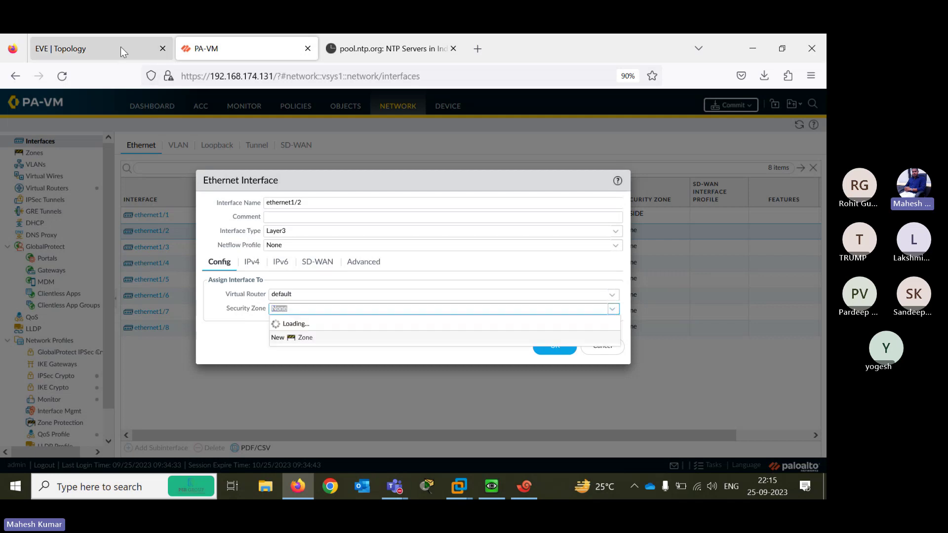
left_click(120, 47)
left_click(221, 45)
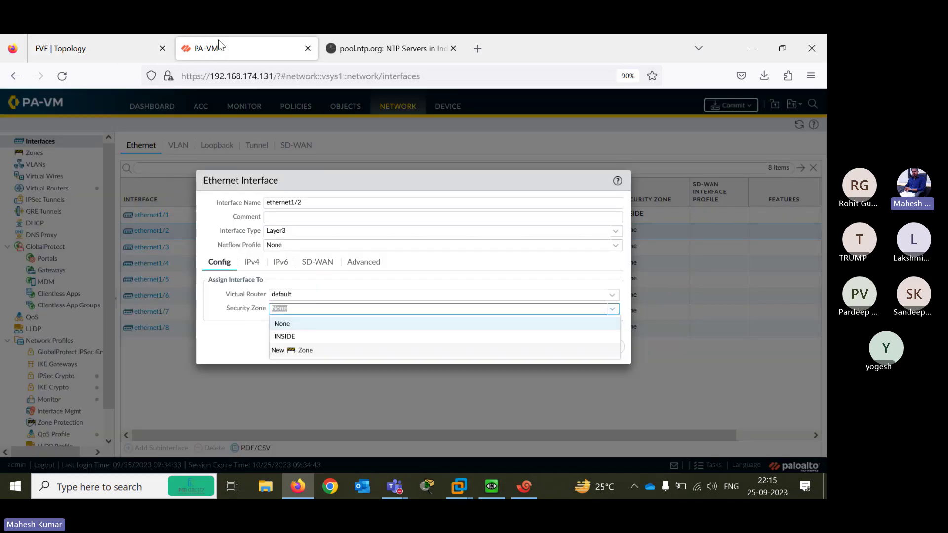
left_click(294, 350)
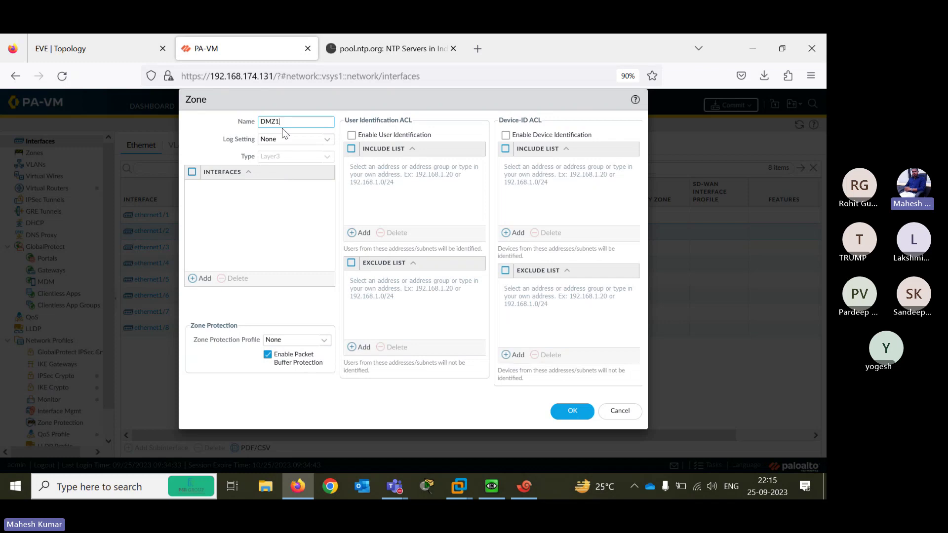
left_click(572, 411)
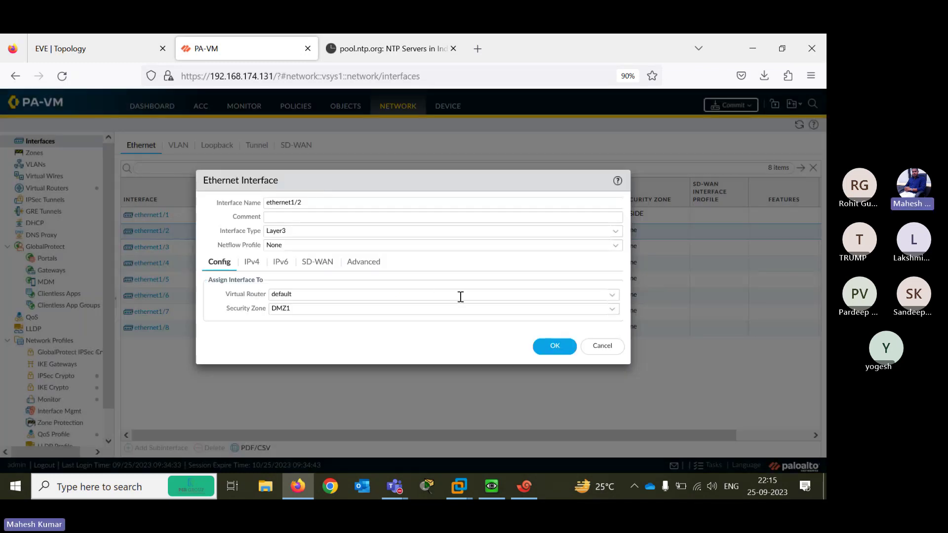
Add static IPv4 address 192.168.2.1/24 to ethernet1/2 and save the interface
left_click(253, 263)
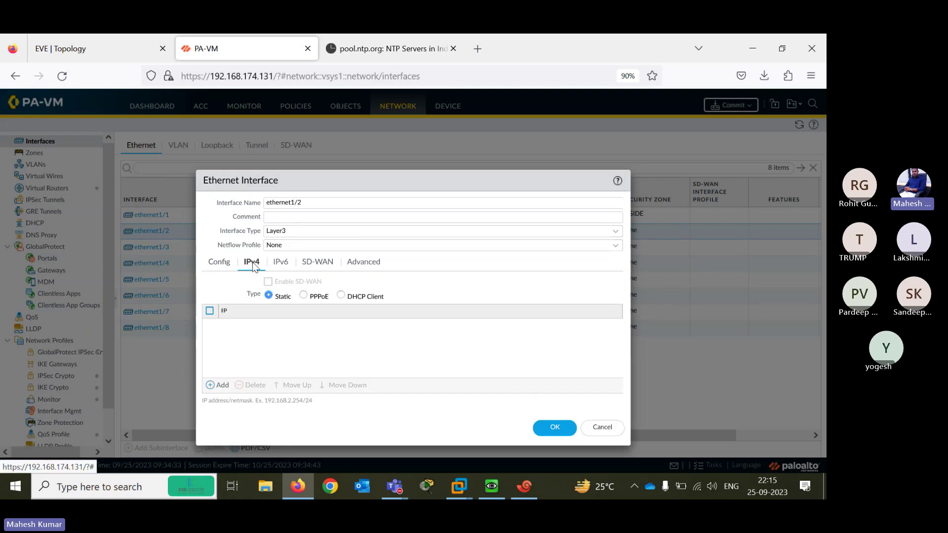
left_click(220, 387)
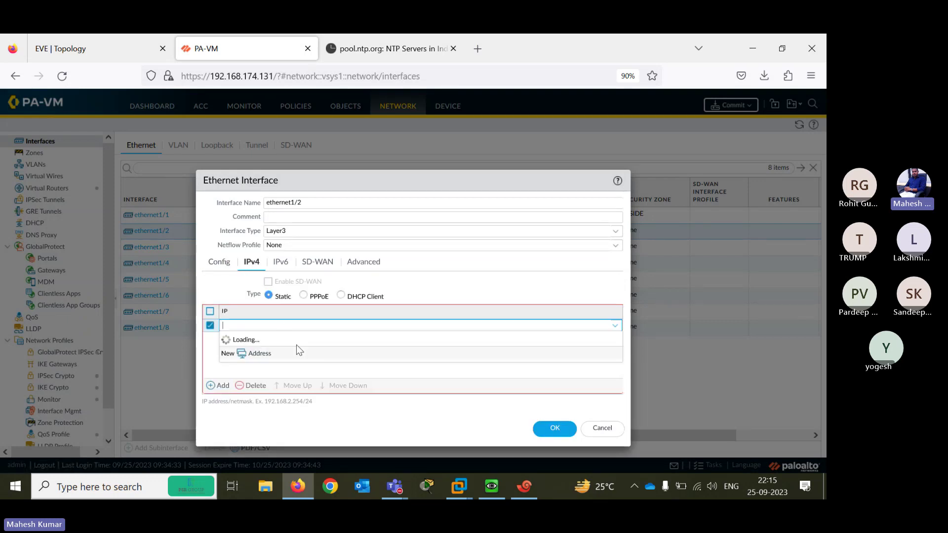
type("192.168.")
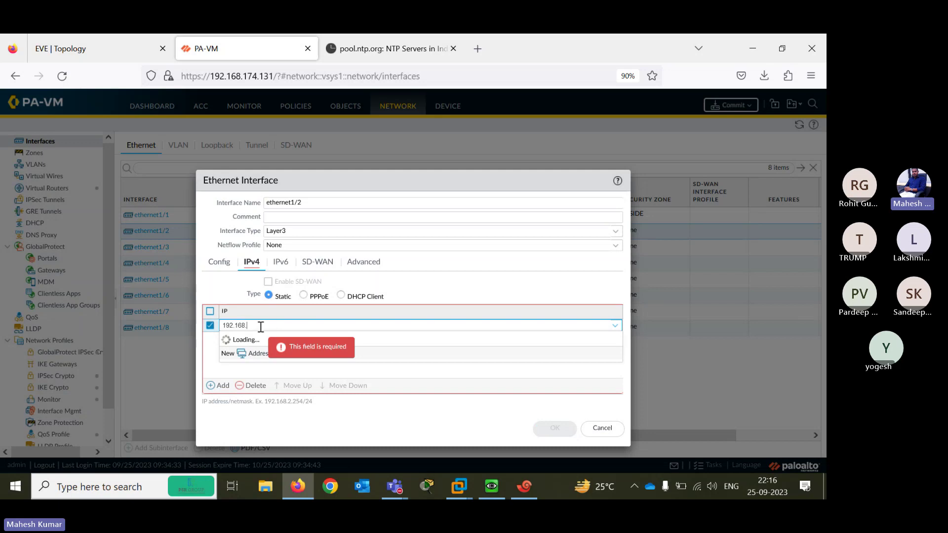
type("2.1/24")
left_click(443, 371)
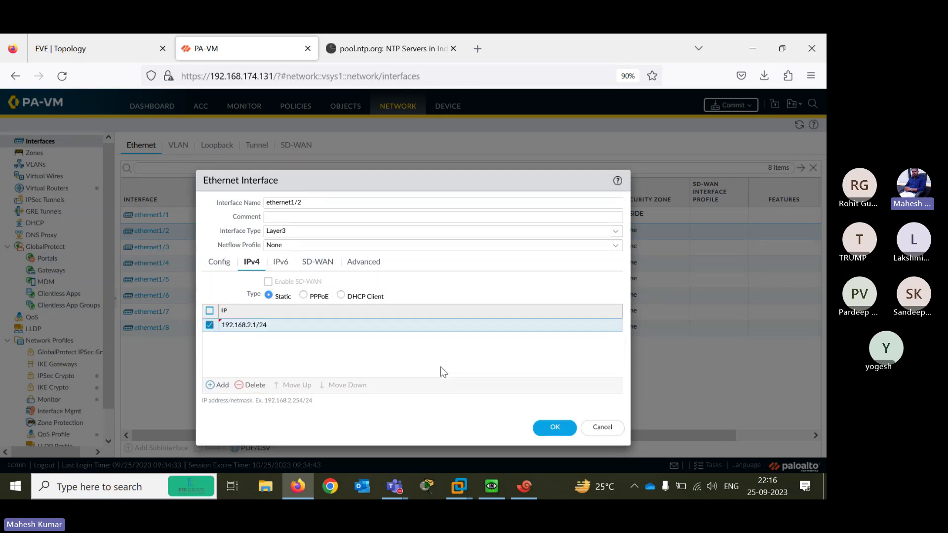
left_click(555, 433)
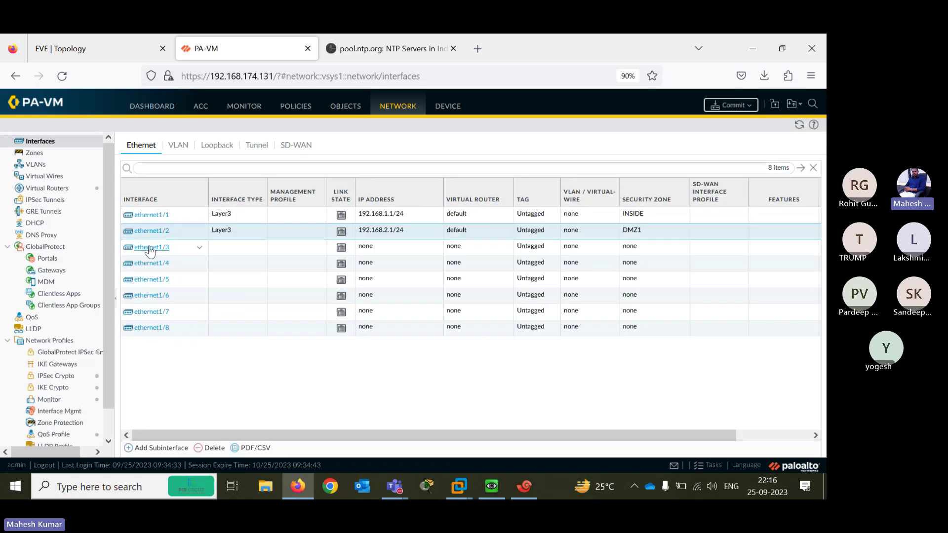
Set ethernet1/3's interface type to Layer3 and its virtual router to default
left_click(111, 39)
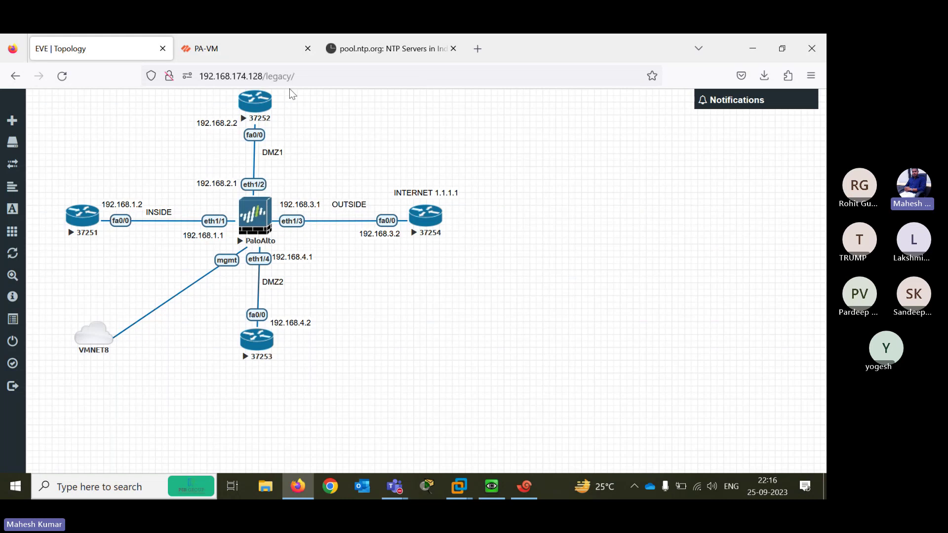
left_click(228, 49)
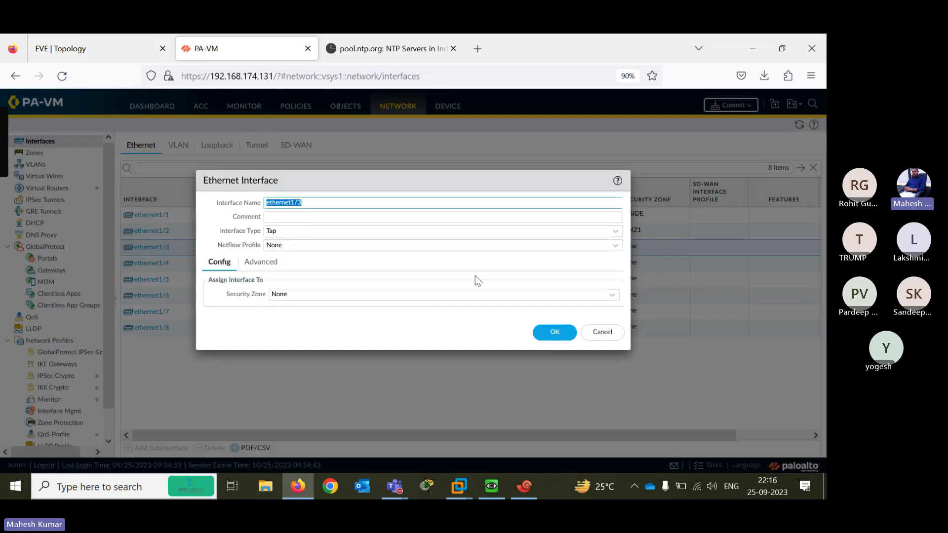
left_click_drag(330, 179, 432, 243)
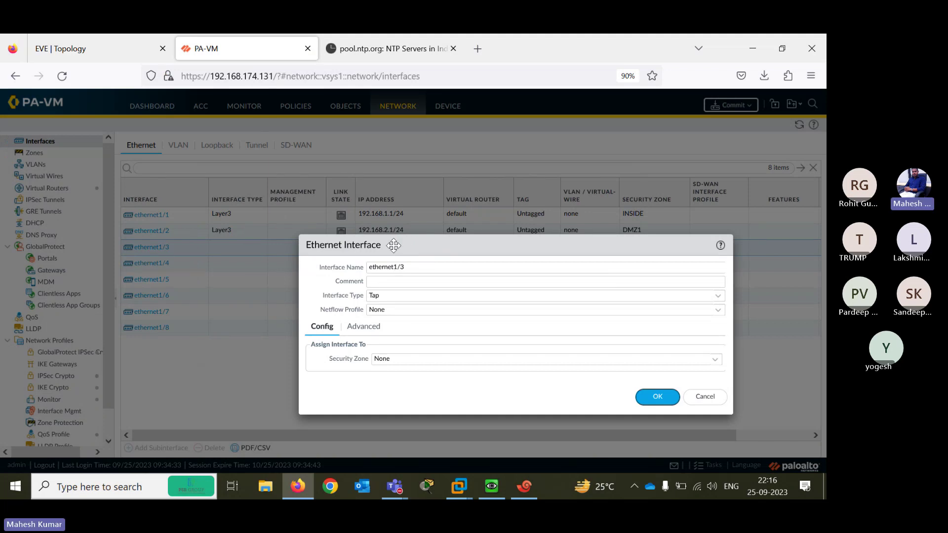
left_click_drag(394, 245, 292, 200)
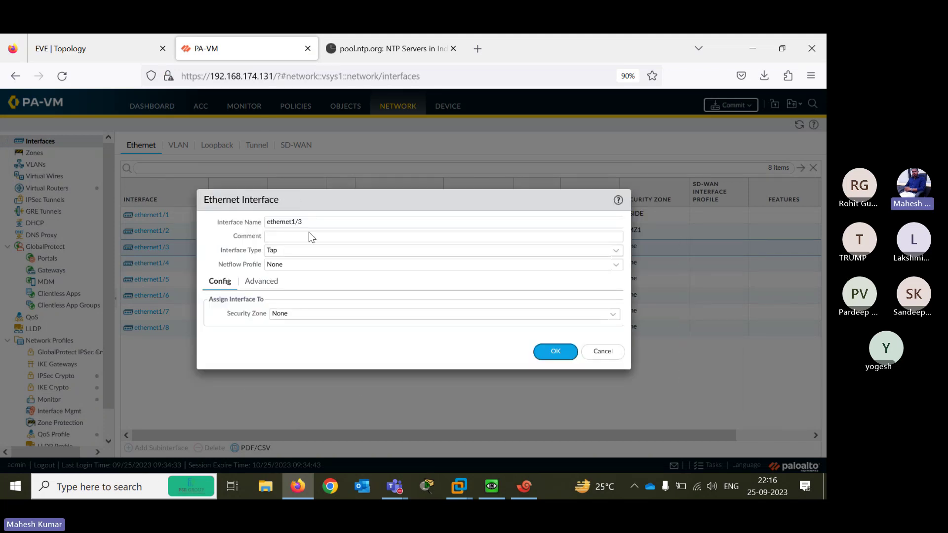
left_click(615, 250)
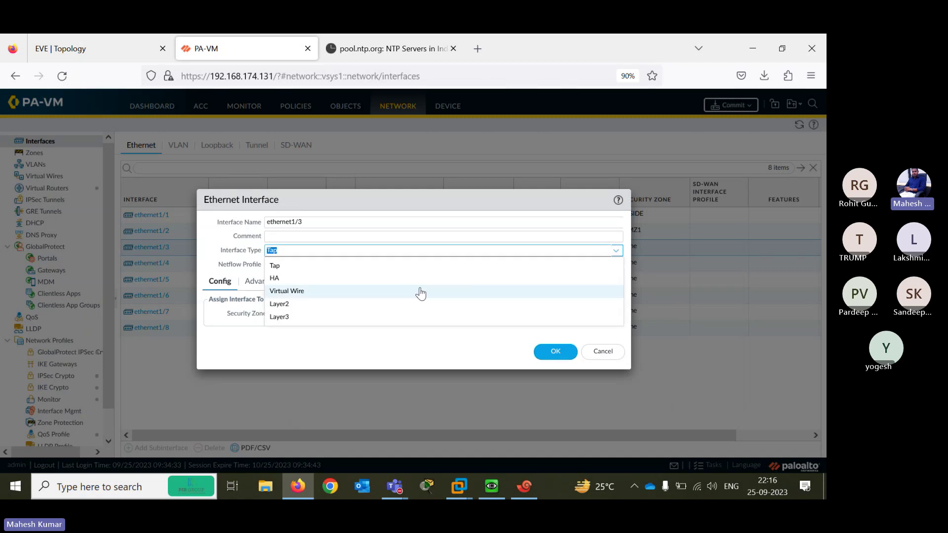
left_click(336, 316)
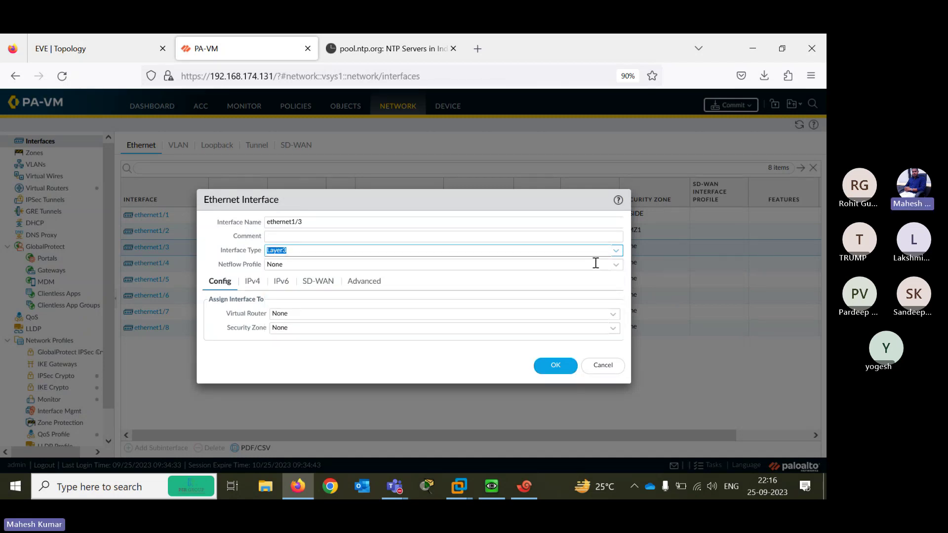
left_click(616, 250)
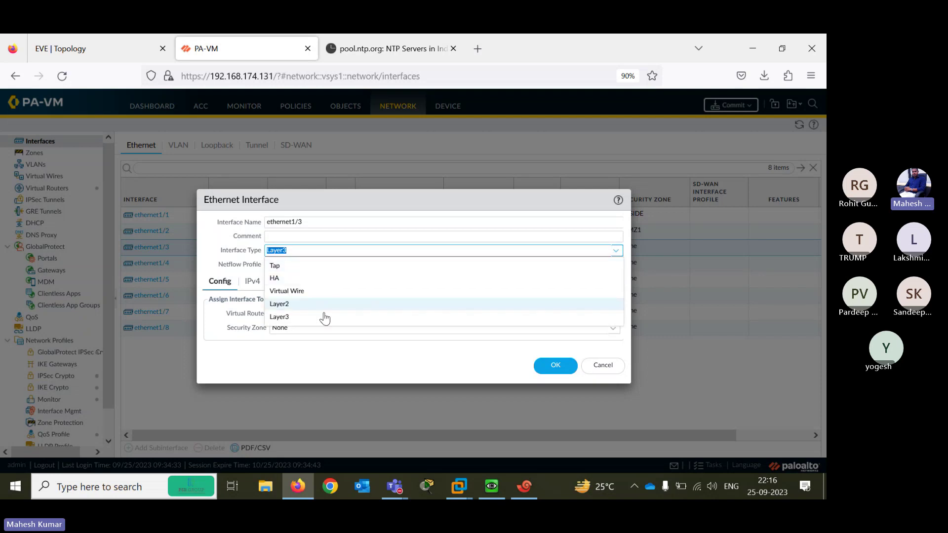
left_click(315, 371)
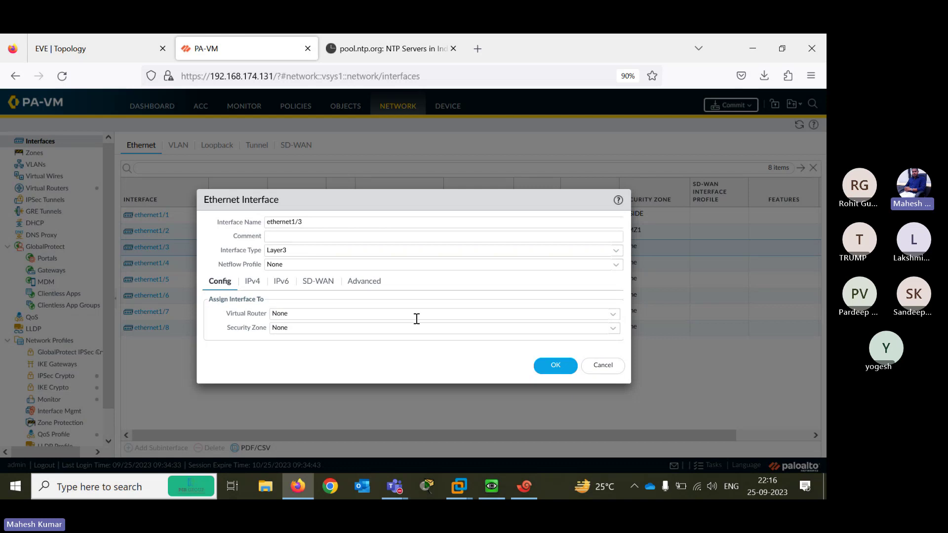
left_click(612, 314)
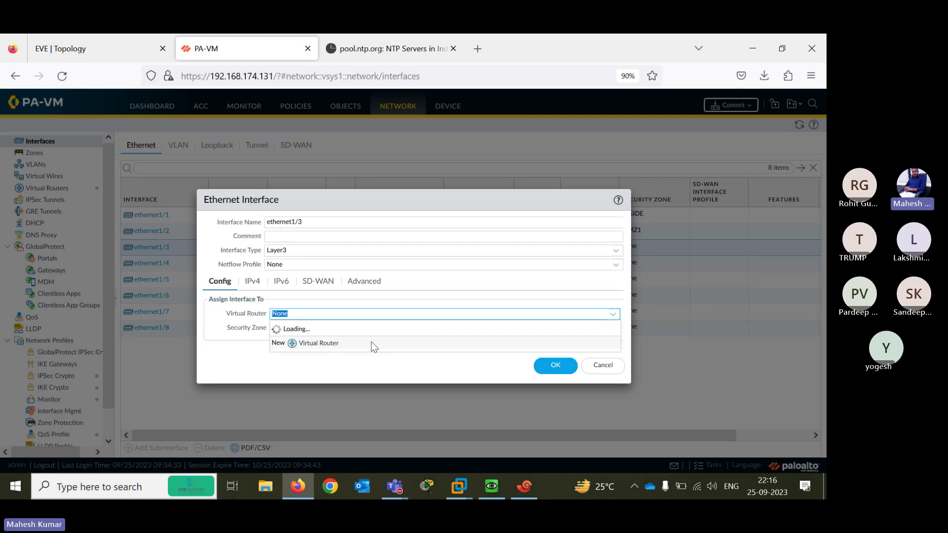
left_click(293, 343)
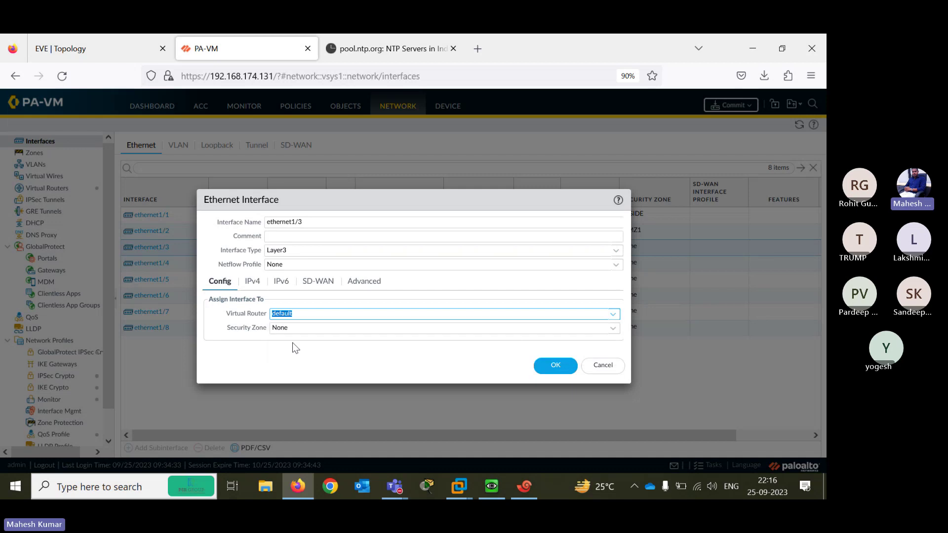
Create a new security zone named OUTSIDE and assign it to ethernet1/3
left_click(599, 329)
left_click(612, 329)
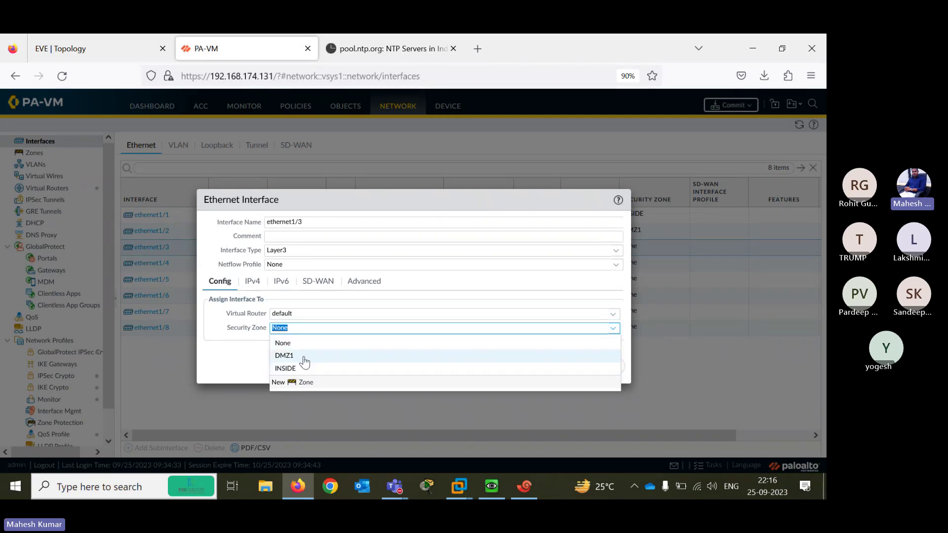
left_click(299, 384)
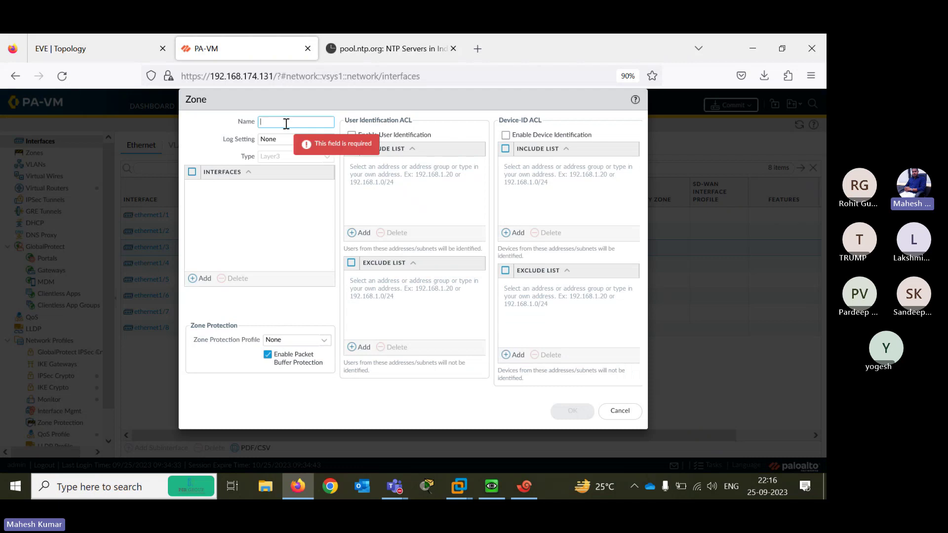
type("OUTSIDE")
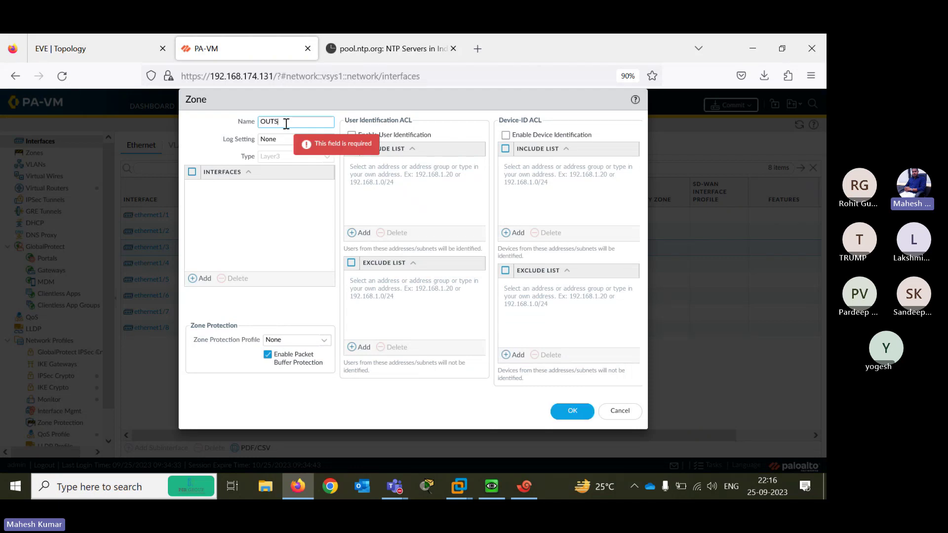
left_click(571, 414)
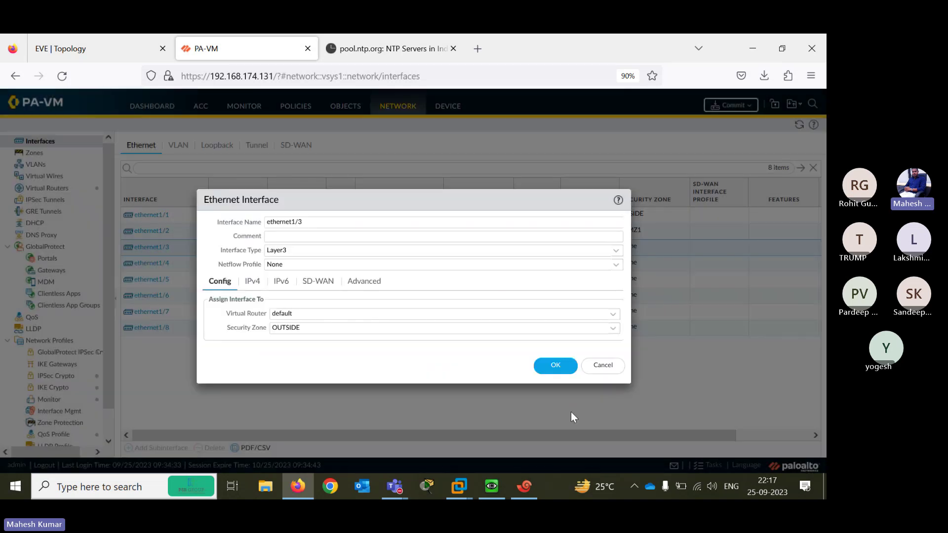
Give ethernet1/3 static IPv4 192.168.3.2/24, save it, and bring up the topology diagram
left_click(252, 281)
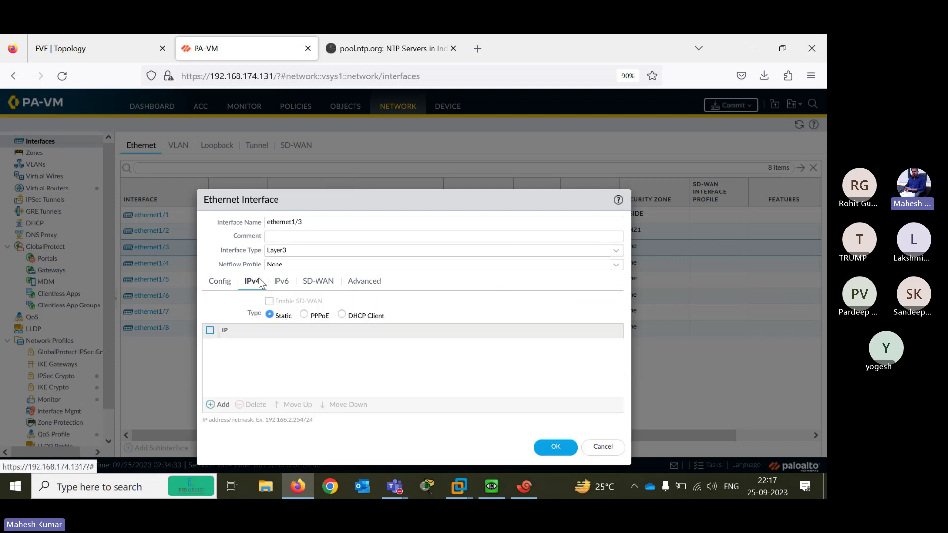
left_click(223, 405)
type("192")
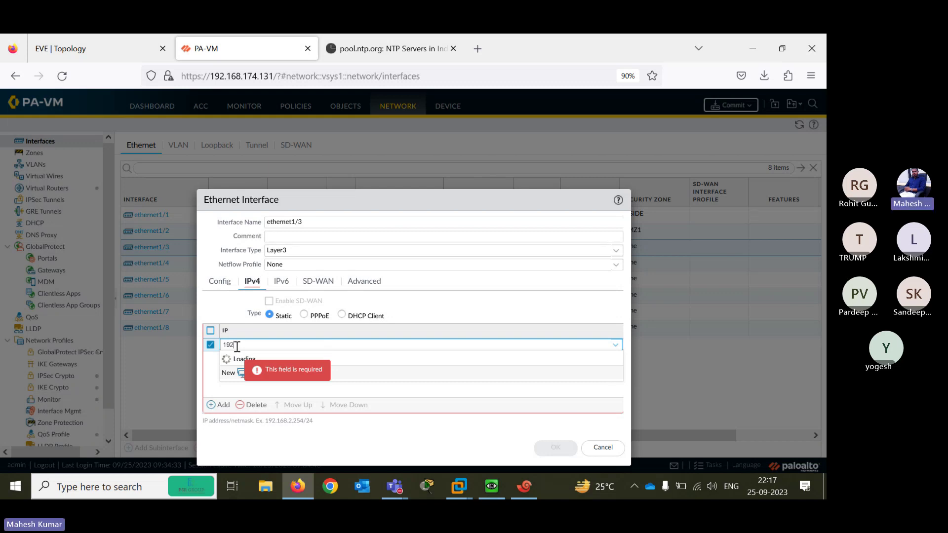
type(".168.3.2/24")
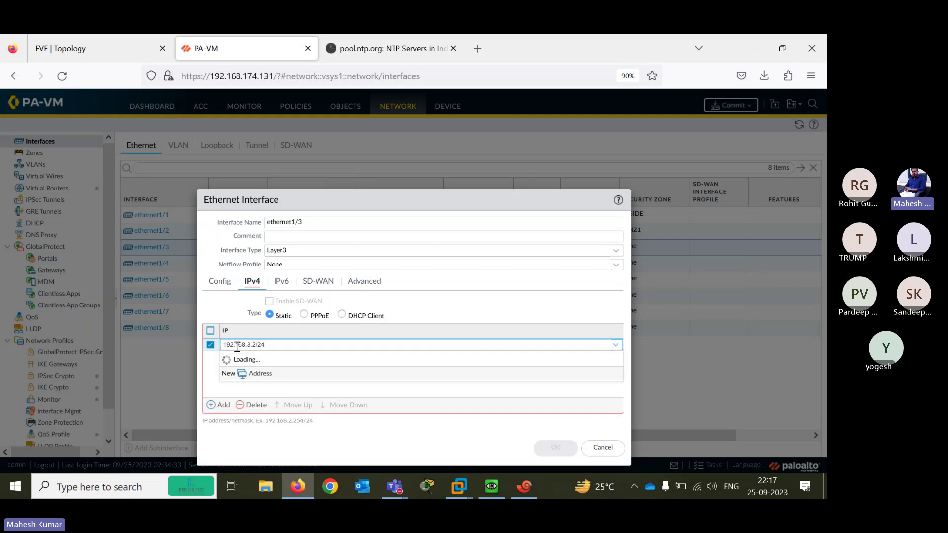
mouse_move(500, 413)
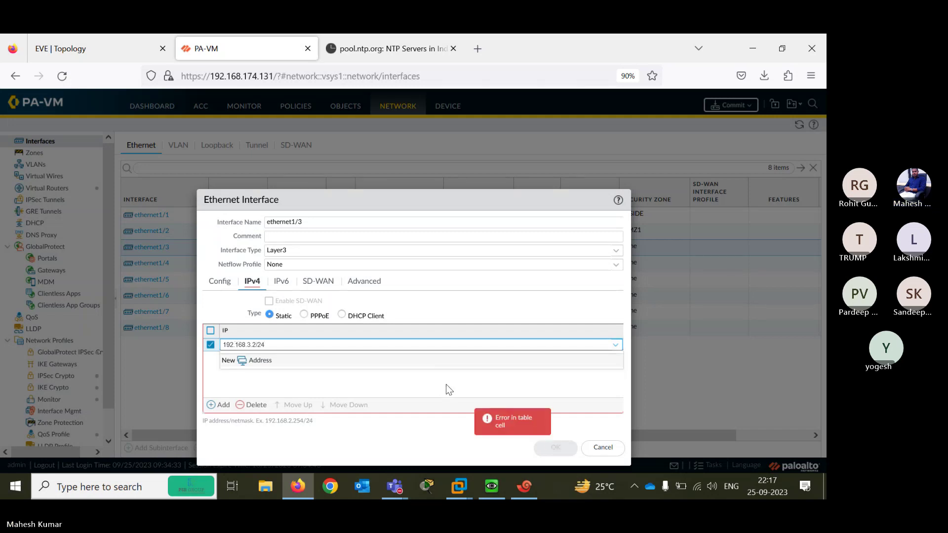
left_click(446, 384)
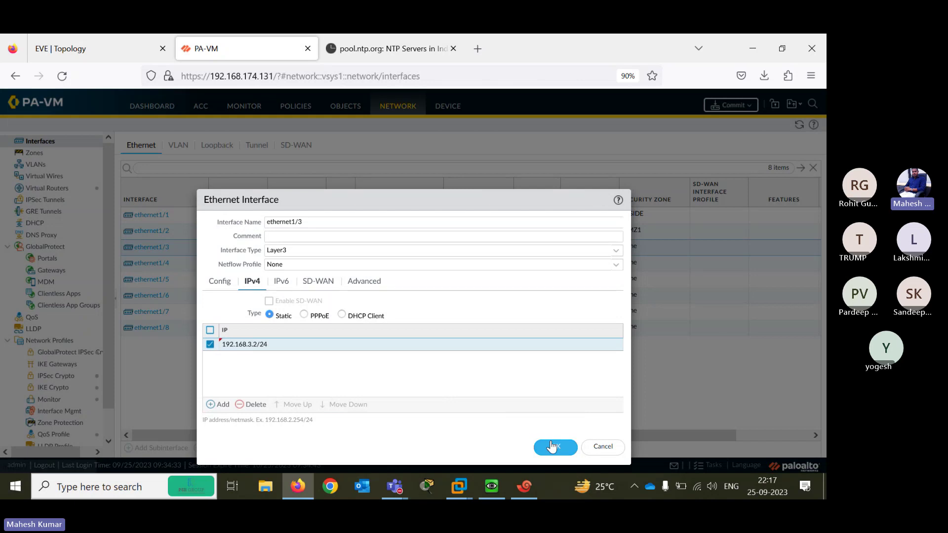
left_click(553, 447)
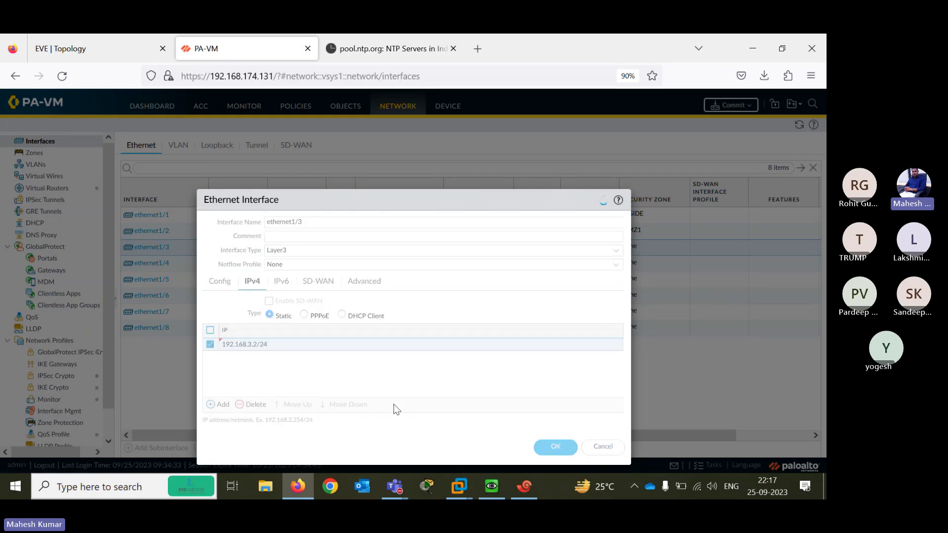
left_click(100, 36)
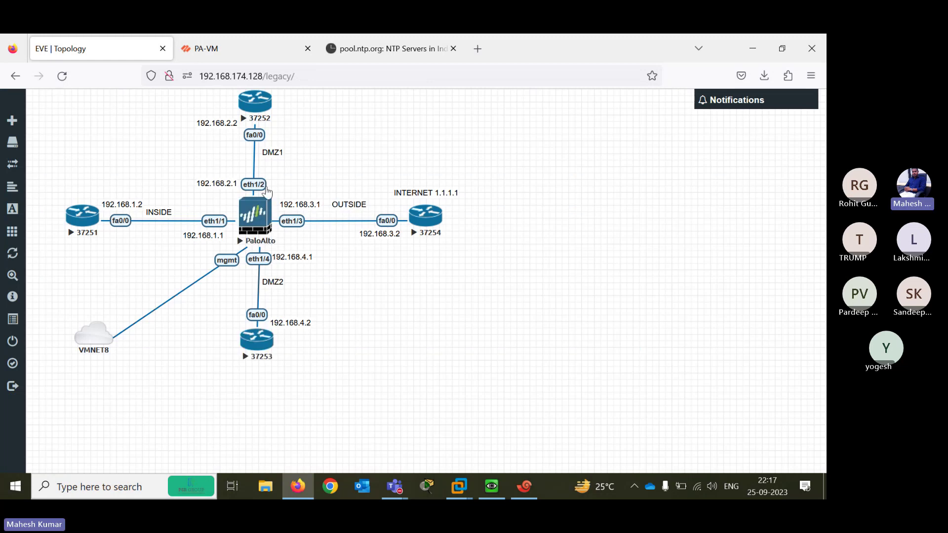
Go back from the topology diagram to the PA-VM Network > Interfaces list
left_click(228, 52)
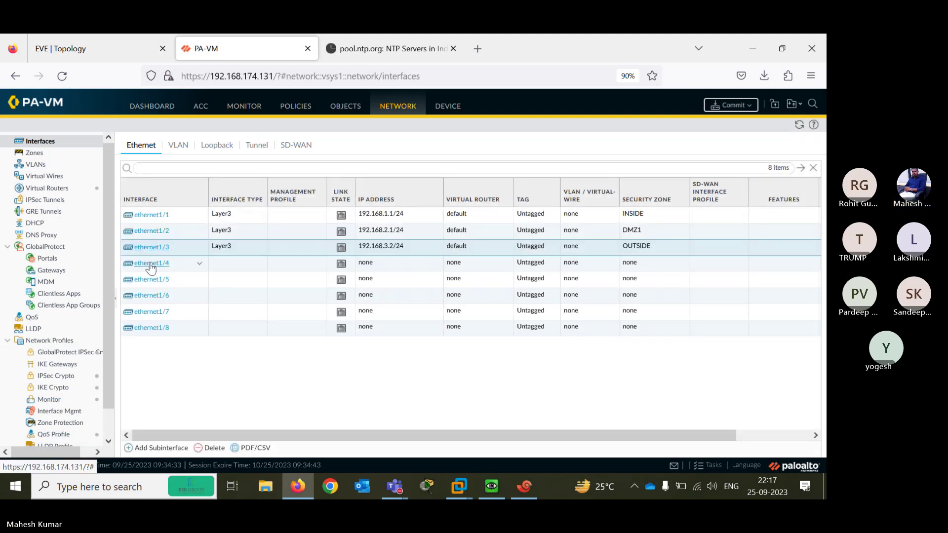
Make ethernet1/4 a Layer3 interface on the default virtual router
left_click(150, 264)
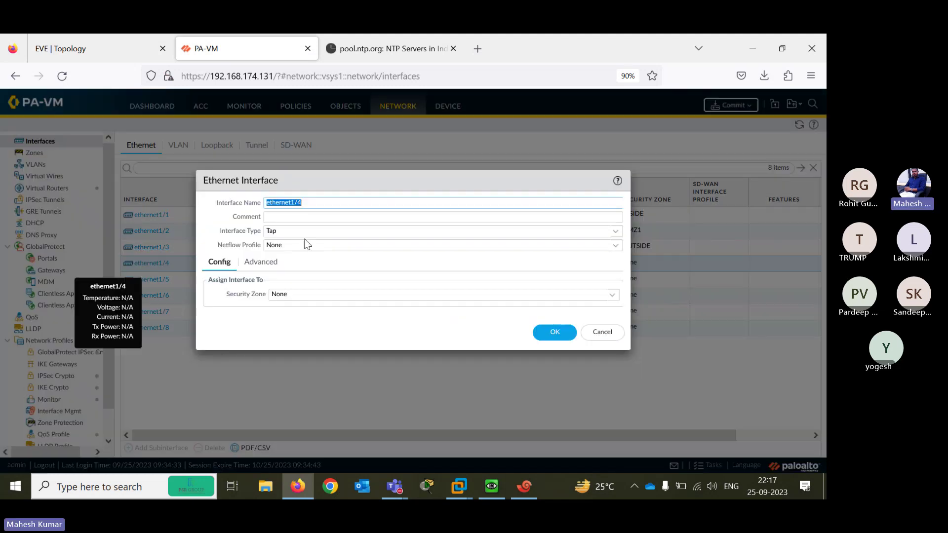
left_click(615, 232)
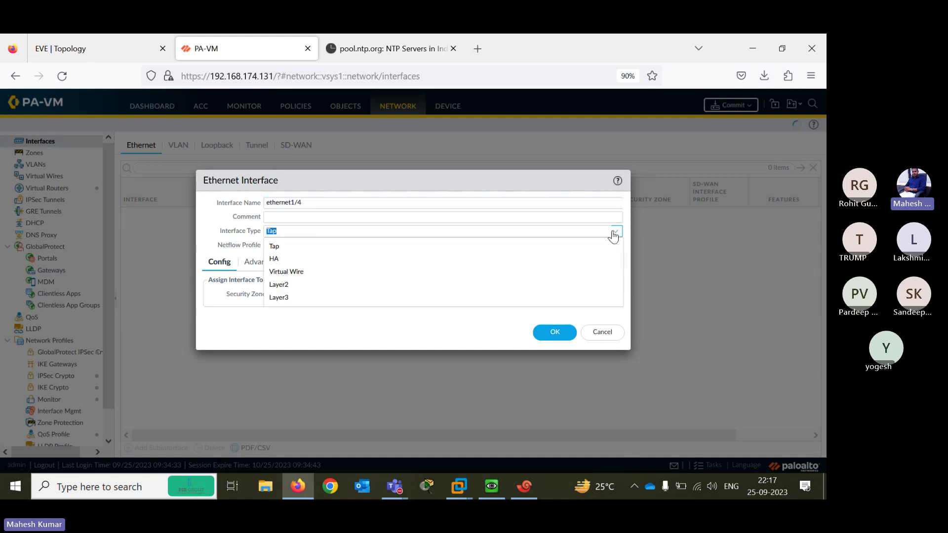
left_click(345, 298)
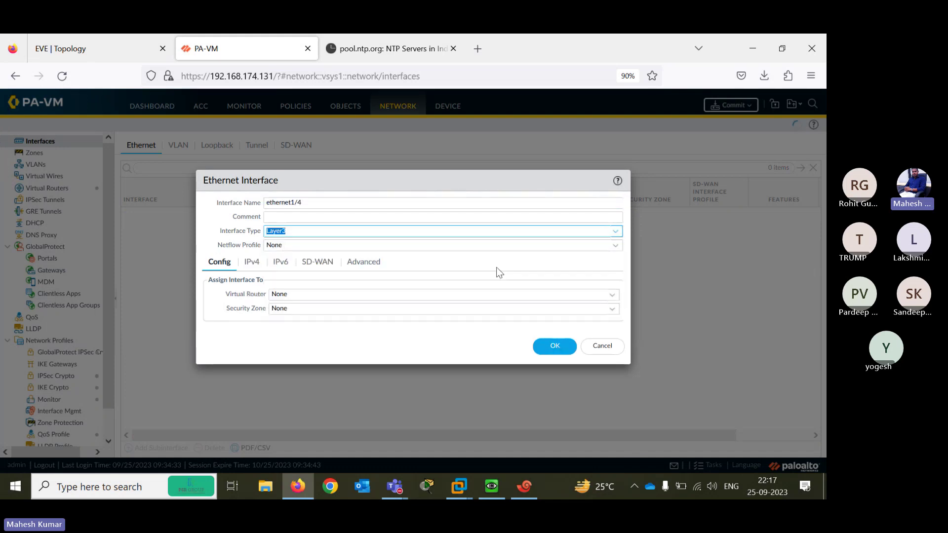
left_click(614, 245)
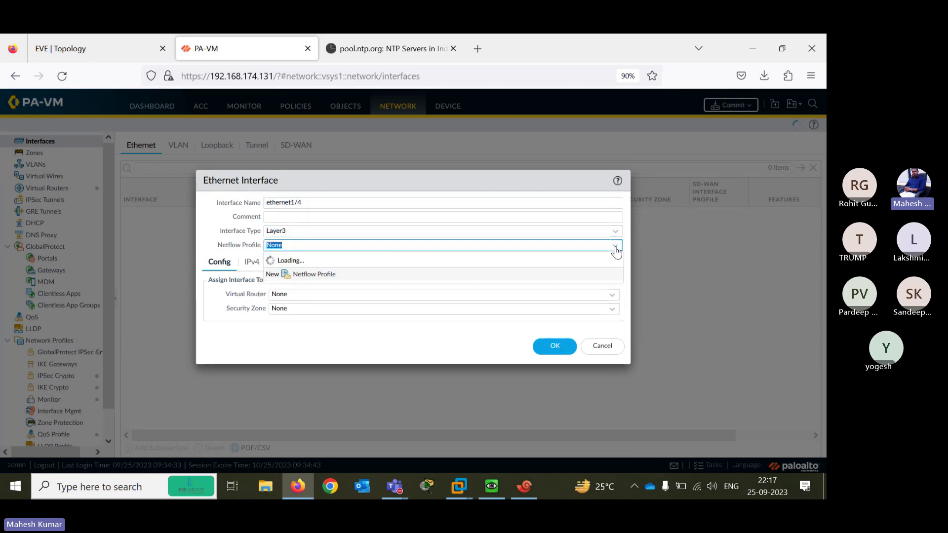
left_click(401, 327)
left_click(613, 295)
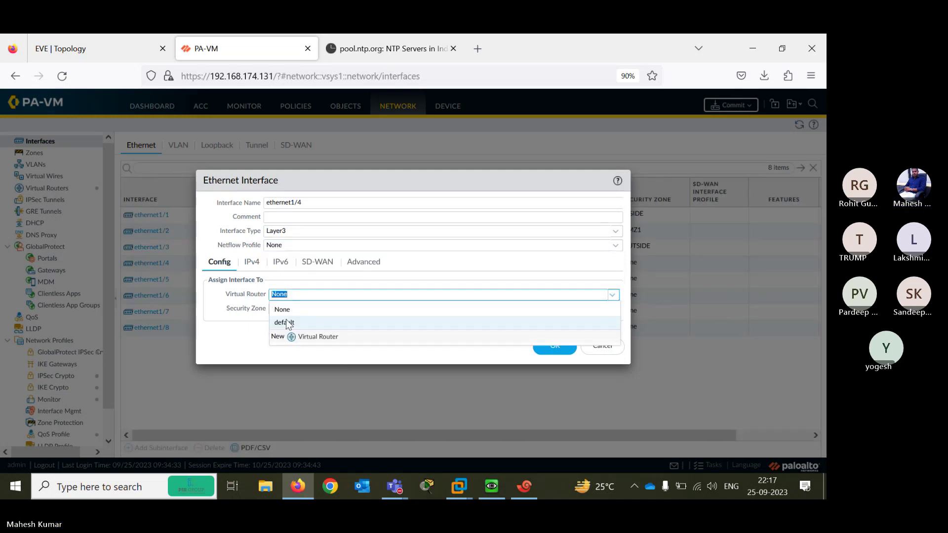
left_click(288, 323)
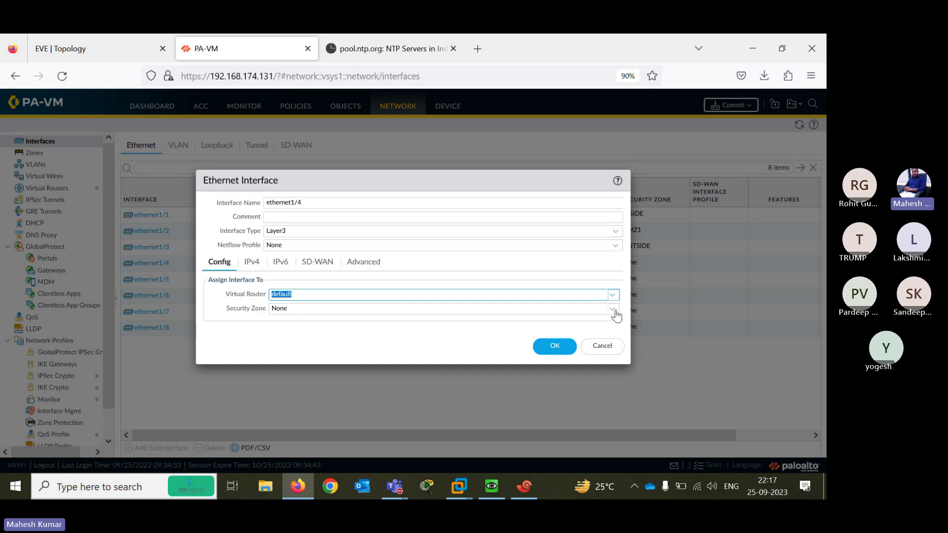
Create a new security zone DMZ2 for ethernet1/4, renaming it after the duplicate DMZ1 error
left_click(372, 316)
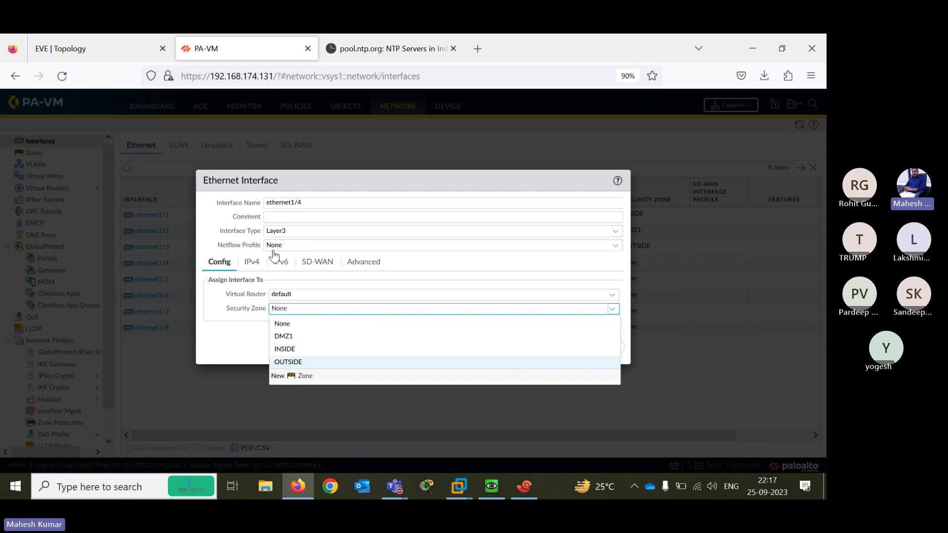
left_click(291, 375)
left_click(95, 40)
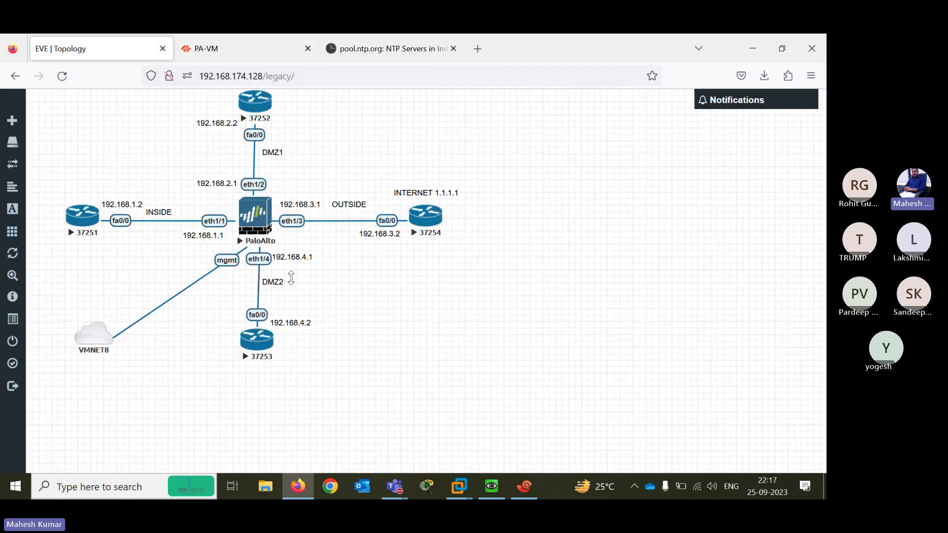
left_click(230, 49)
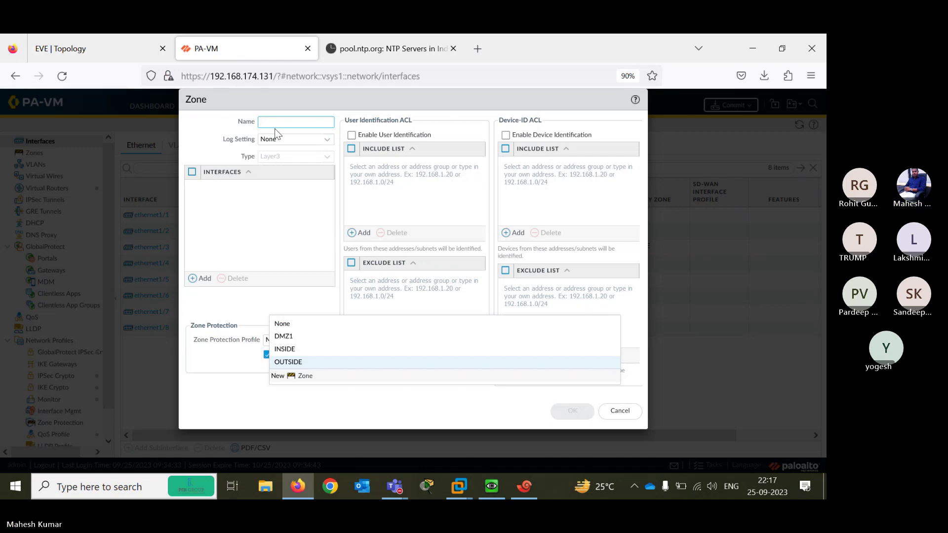
type("DMZ1")
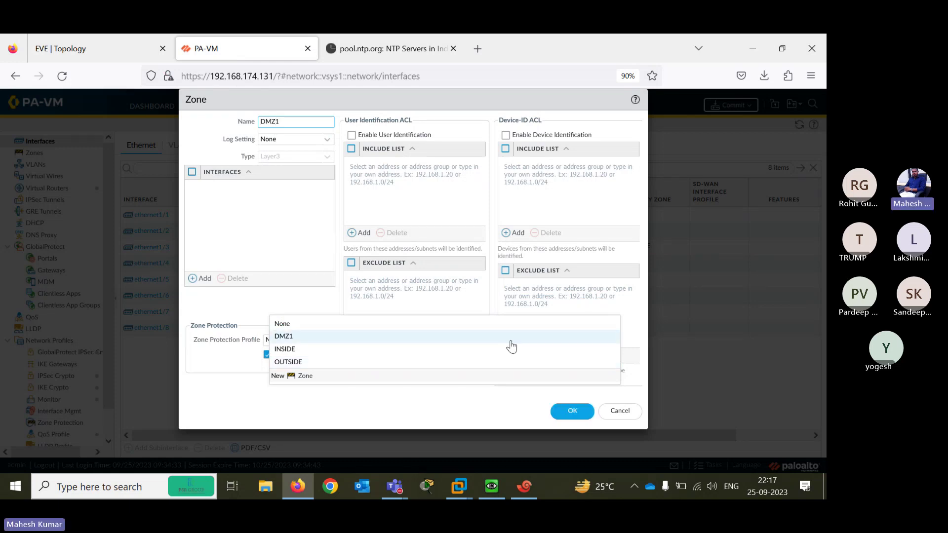
left_click(571, 412)
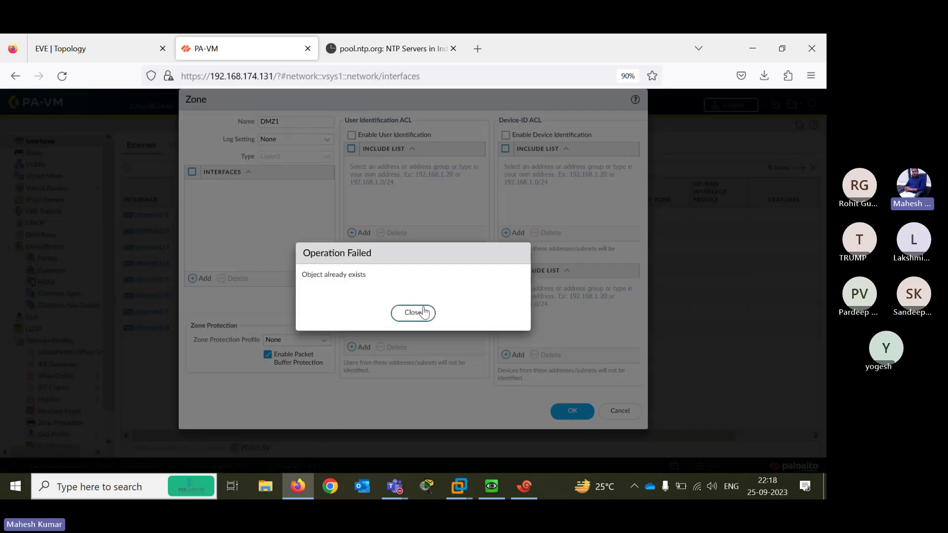
left_click(413, 313)
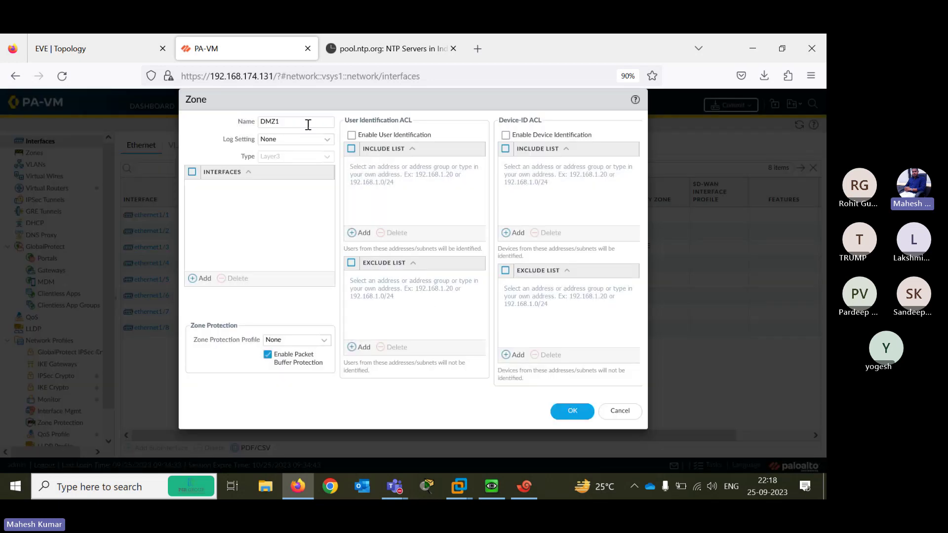
left_click(303, 121)
type("\\")
key("BackSpace")
key("BackSpace")
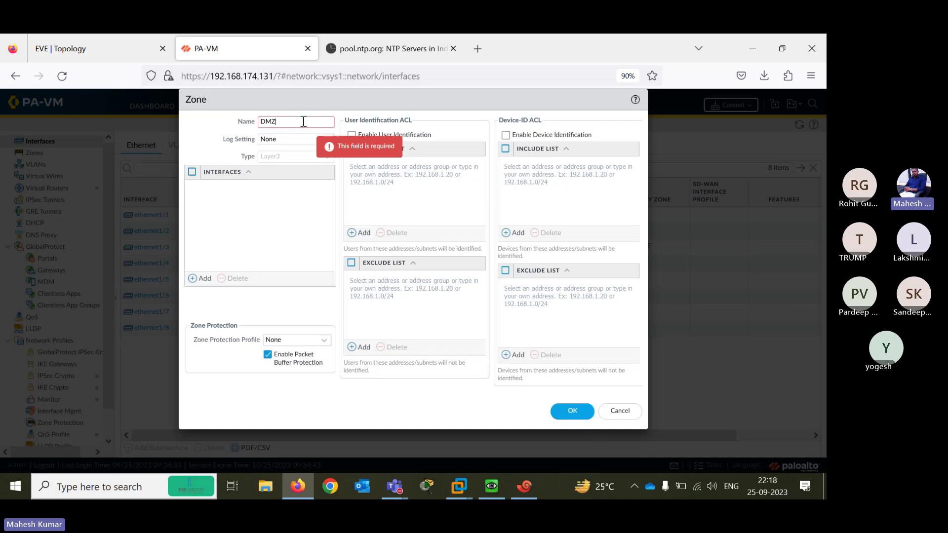
left_click(570, 411)
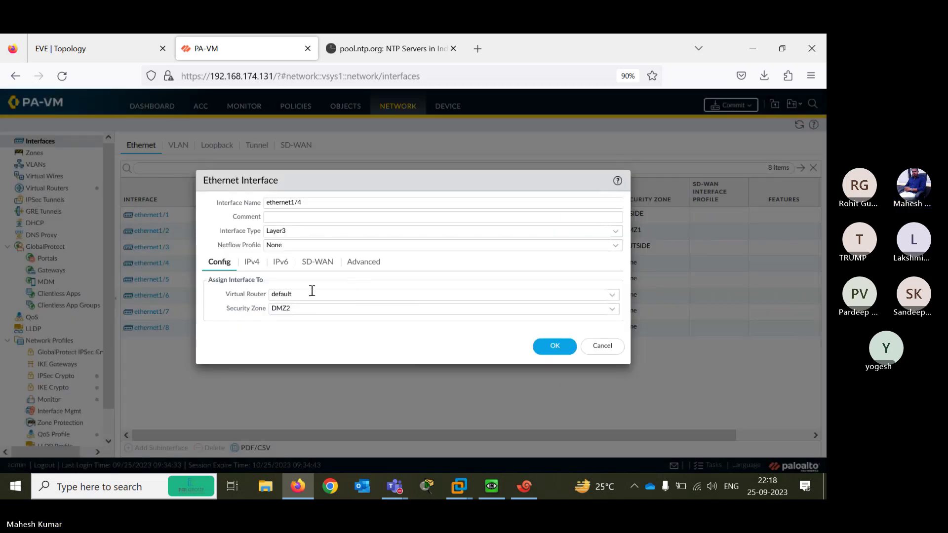
Add static IPv4 address 192.168.4.2/24 to ethernet1/4 and save the interface
left_click(252, 262)
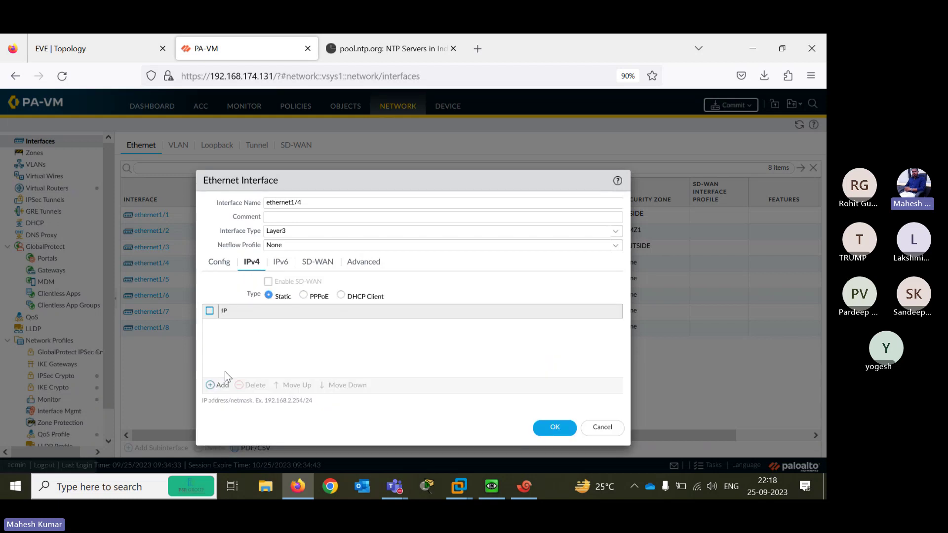
left_click(216, 385)
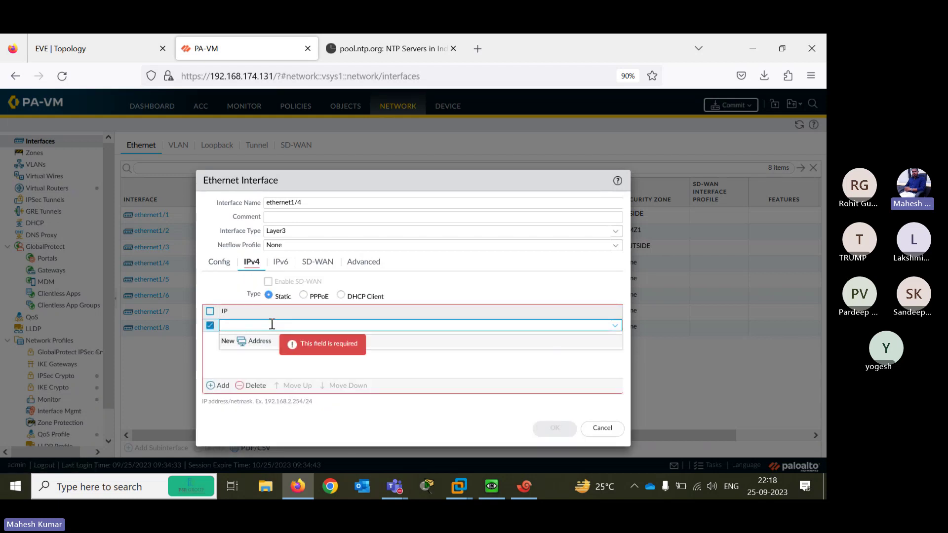
type("192.168.4.2/24")
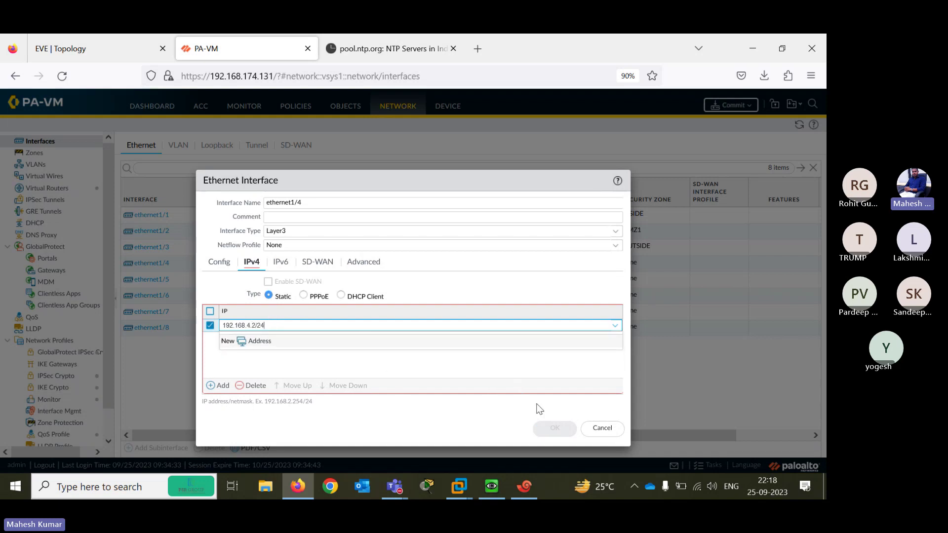
left_click(464, 368)
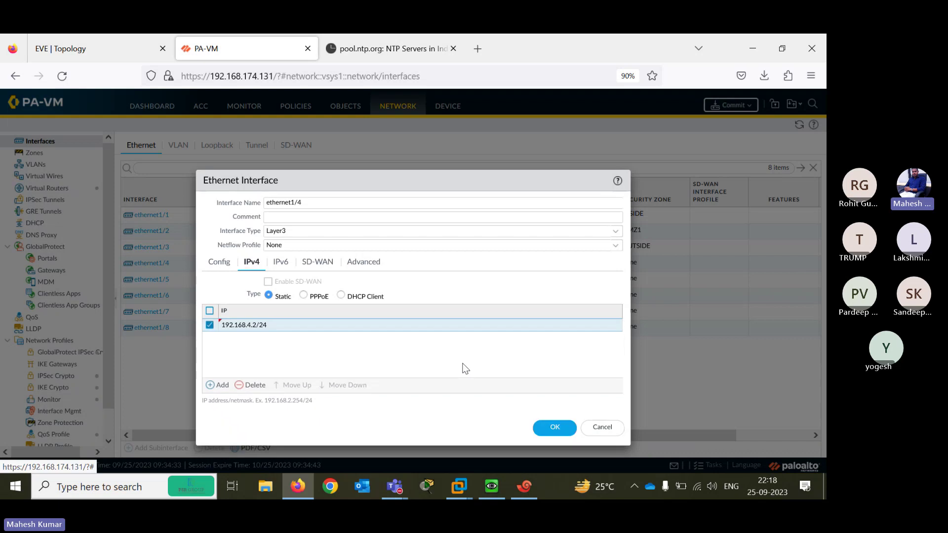
left_click(553, 428)
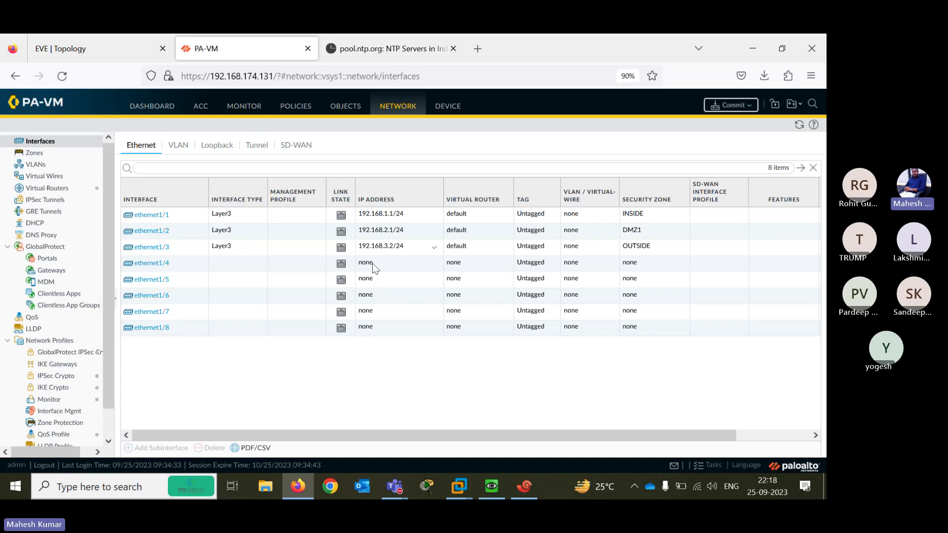
left_click(148, 266)
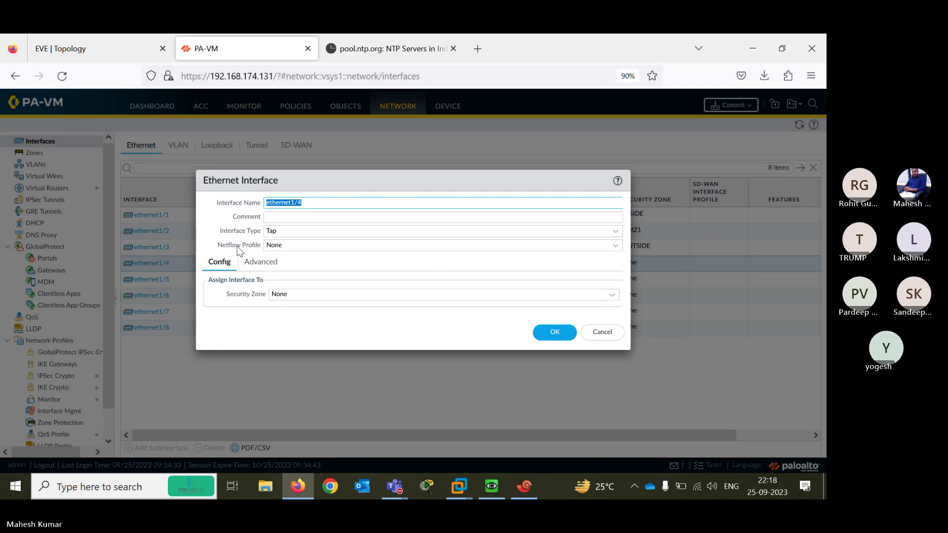
left_click(616, 231)
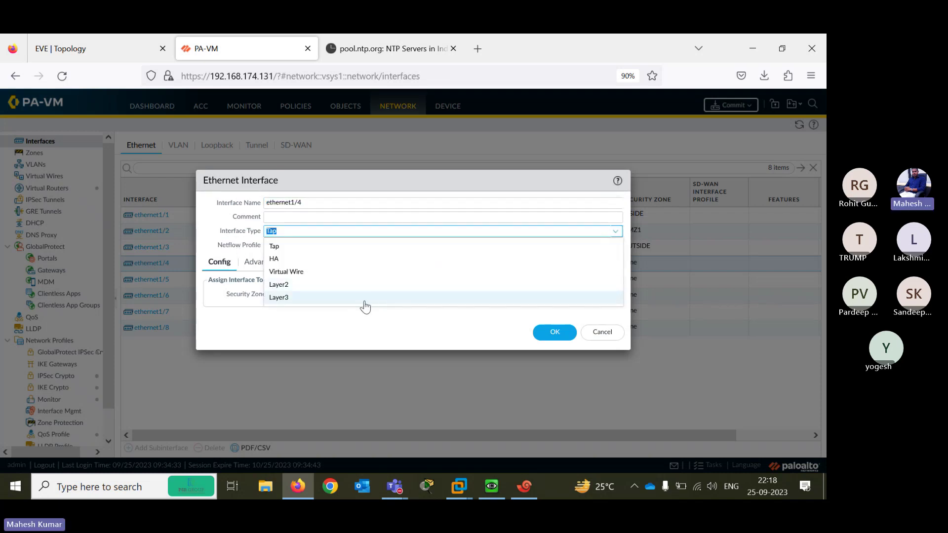
left_click(364, 299)
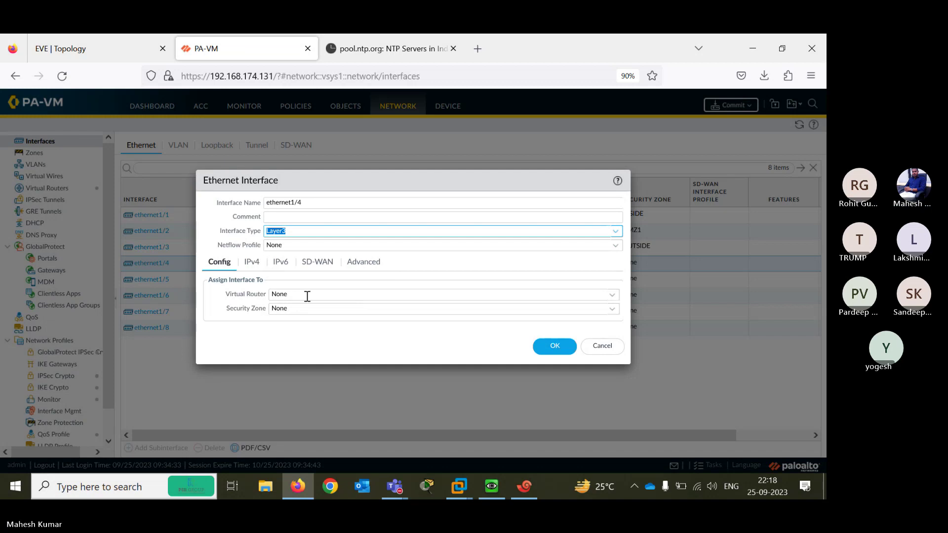
left_click(612, 295)
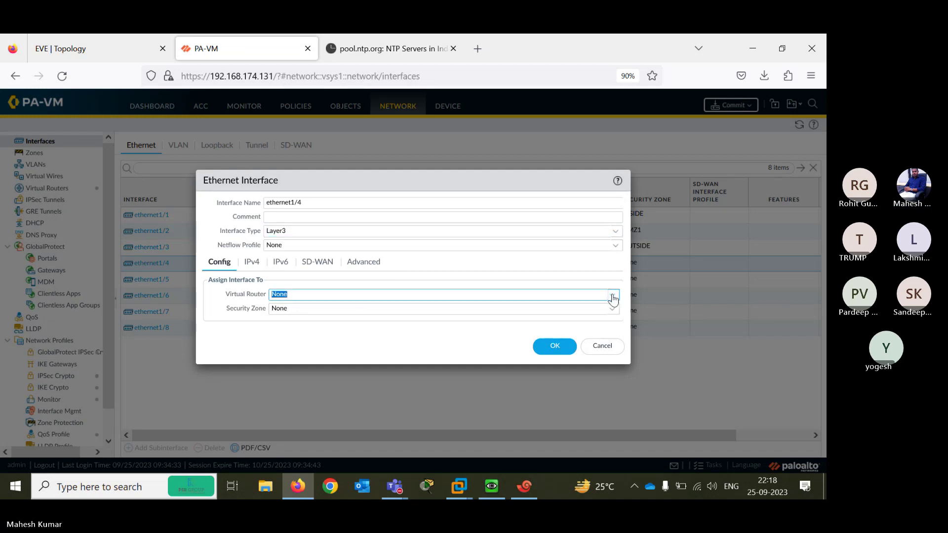
left_click(612, 297)
left_click(310, 325)
left_click(612, 309)
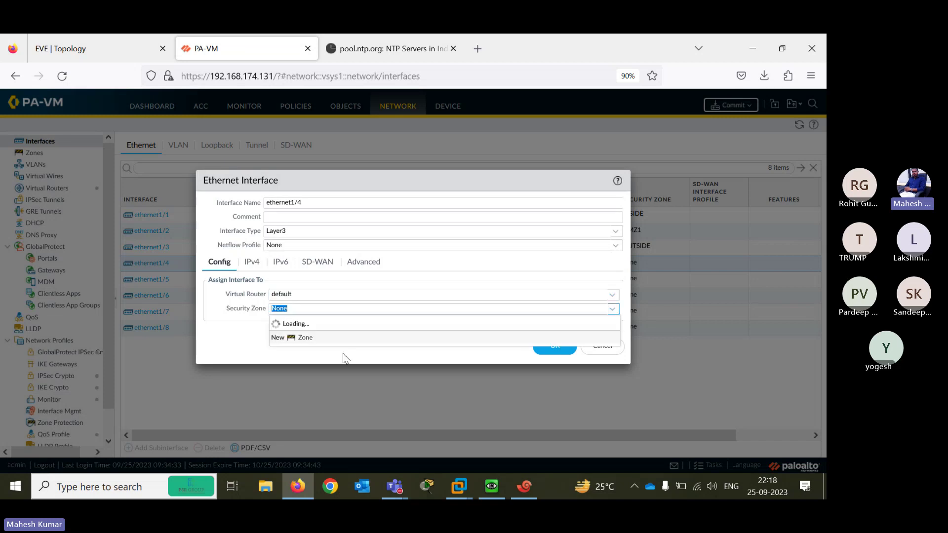
left_click(292, 351)
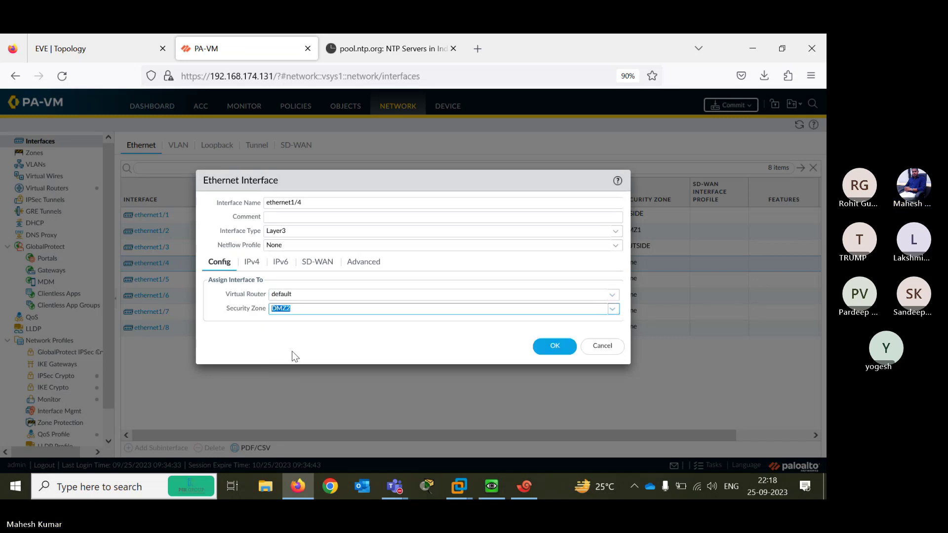
left_click_drag(305, 178, 332, 174)
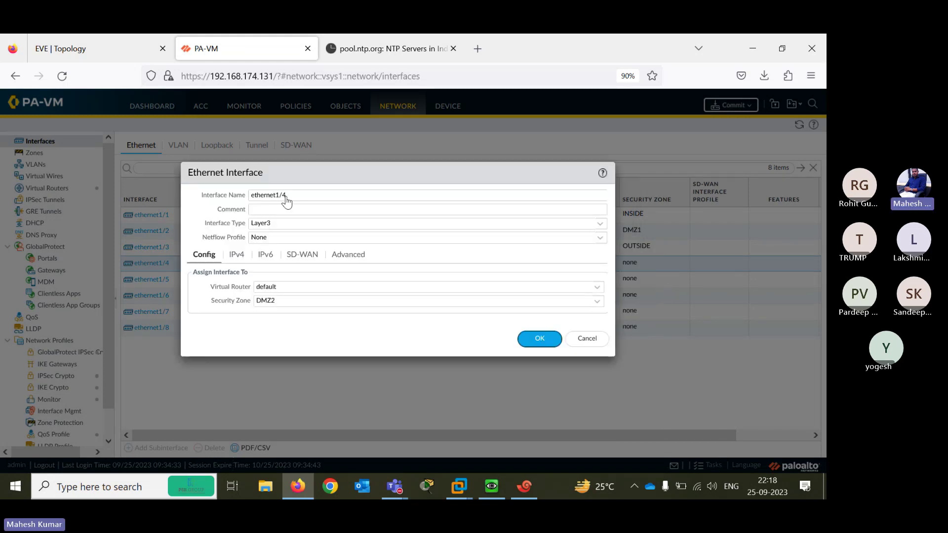
left_click(237, 256)
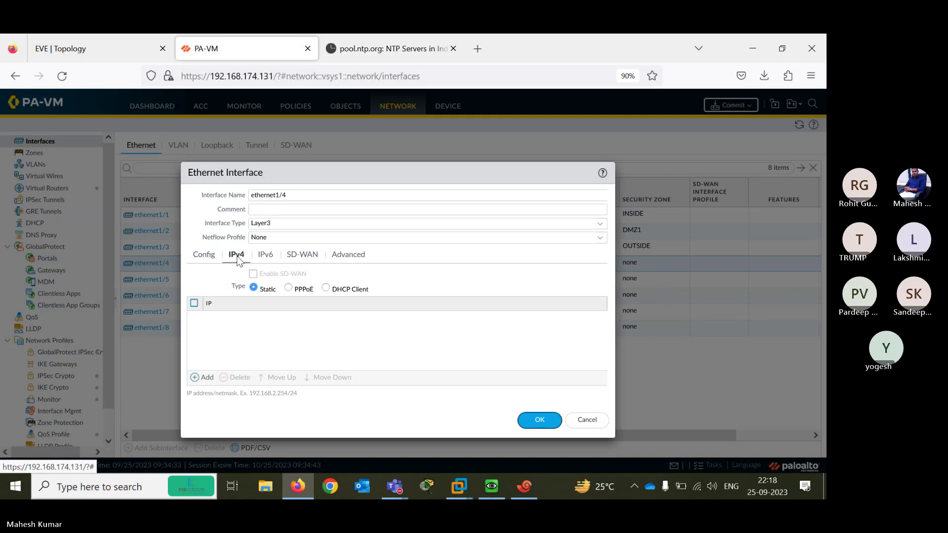
left_click(204, 378)
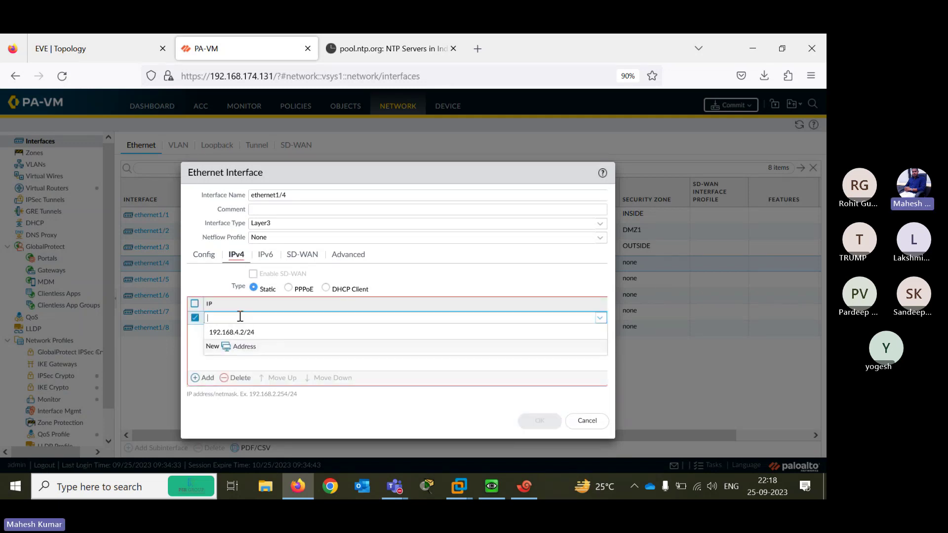
left_click(241, 334)
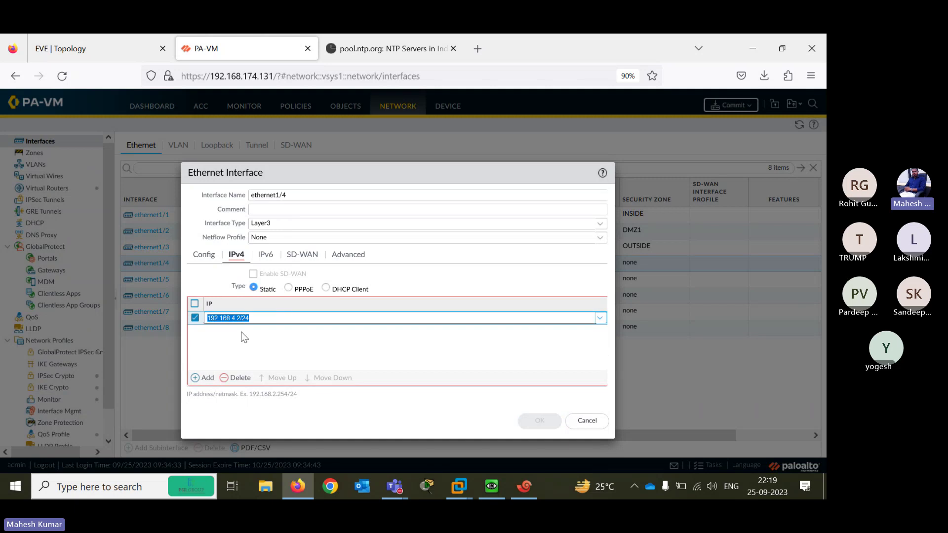
left_click(448, 368)
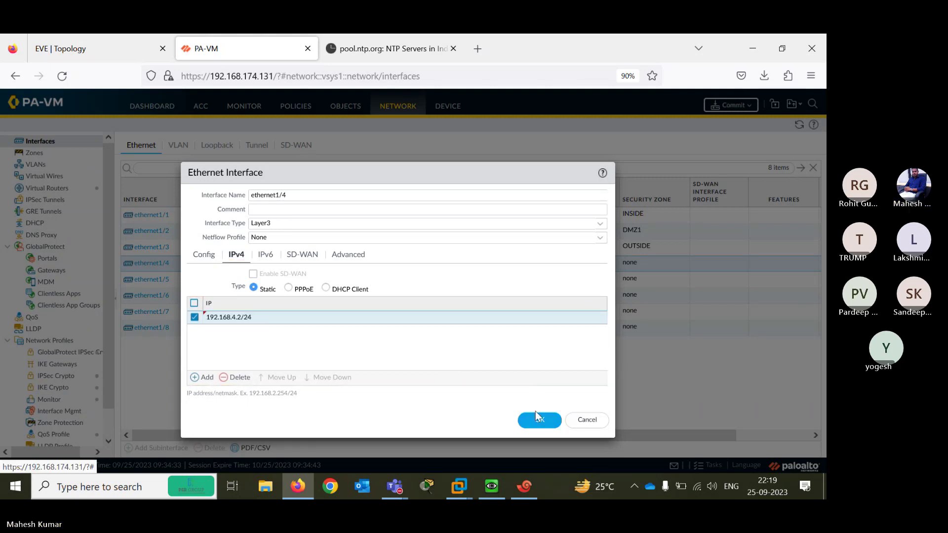
left_click(538, 420)
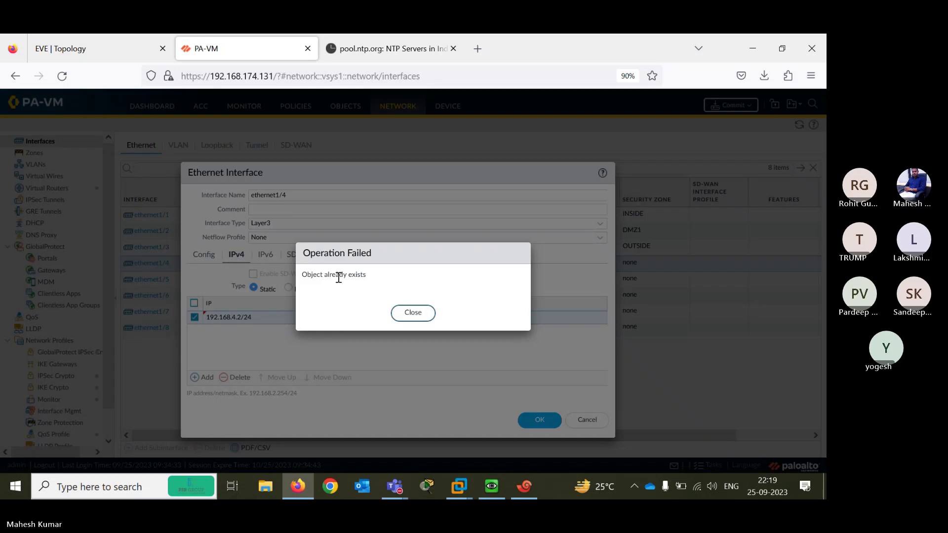
left_click(413, 313)
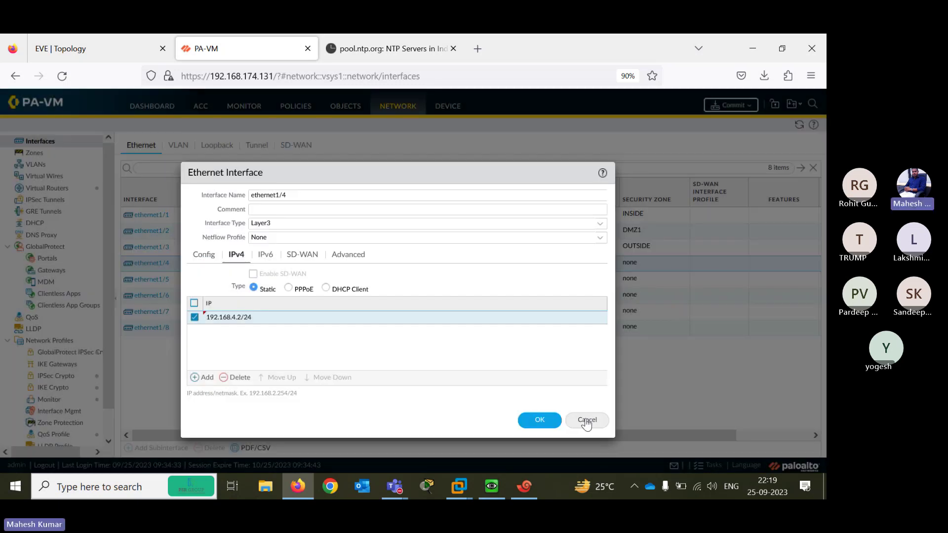
left_click(587, 419)
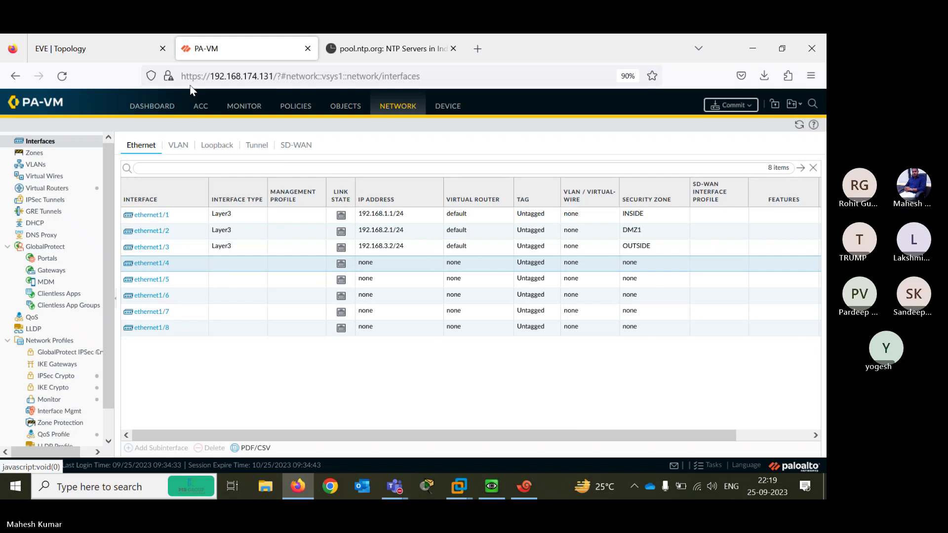
Reload the web page, close the Telemetry notice, and choose Remind Me Later on data collection
left_click(63, 79)
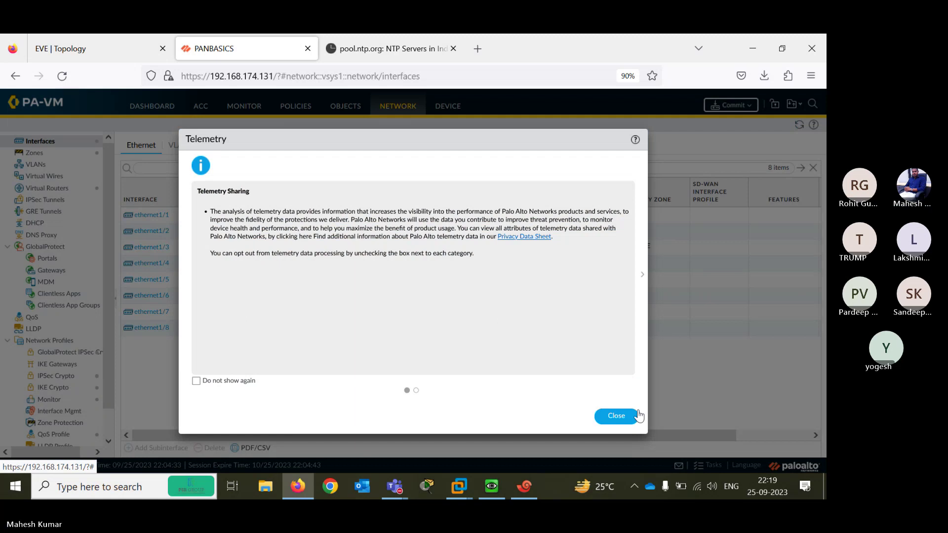
left_click(616, 416)
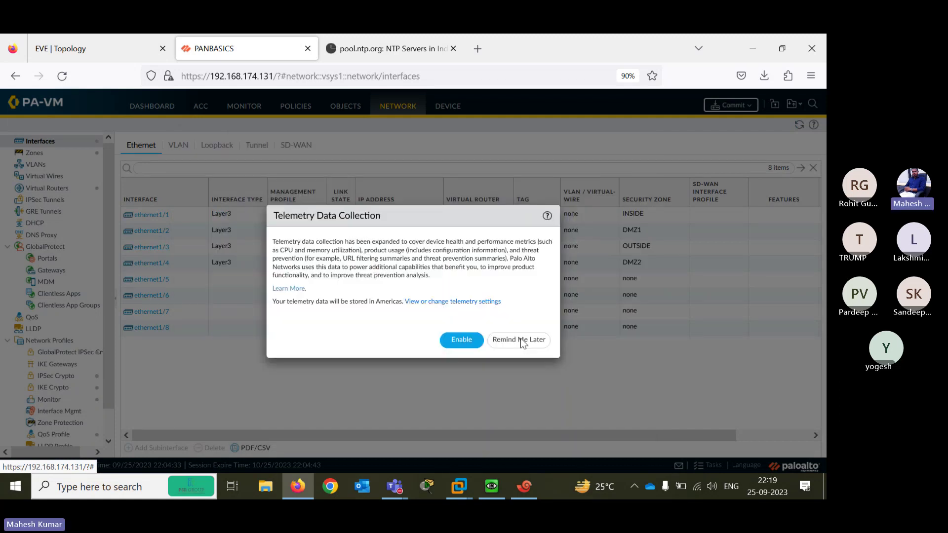
left_click(522, 342)
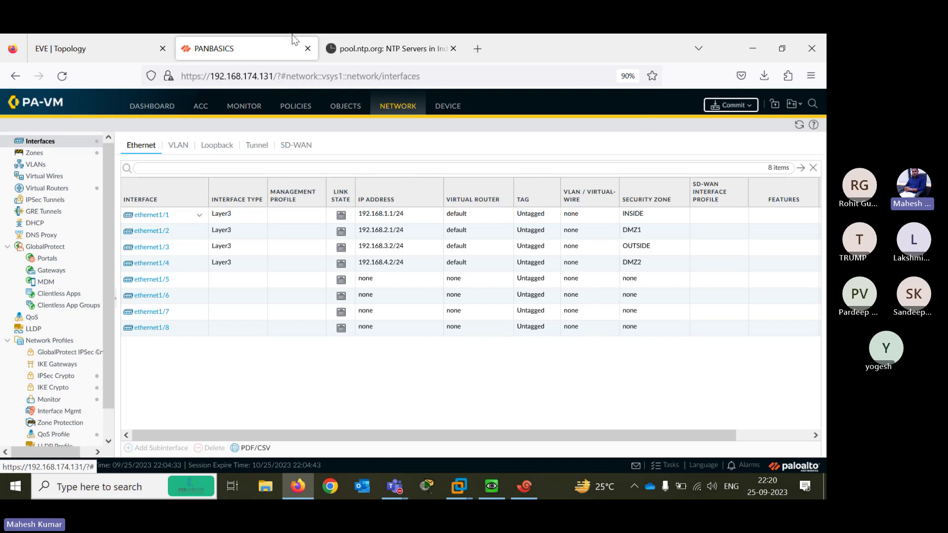
Commit the configuration, then retry and acknowledge the no-pending-changes alert
left_click(731, 105)
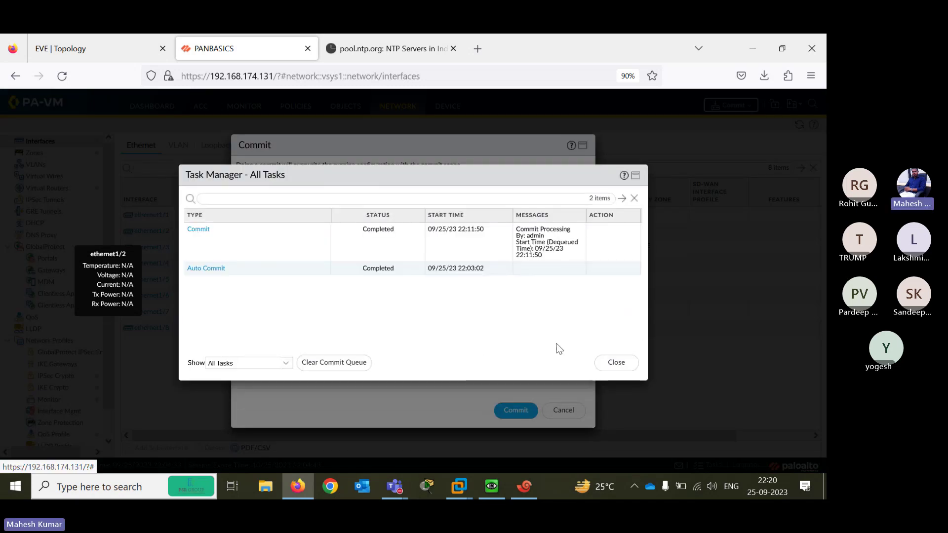
left_click(615, 363)
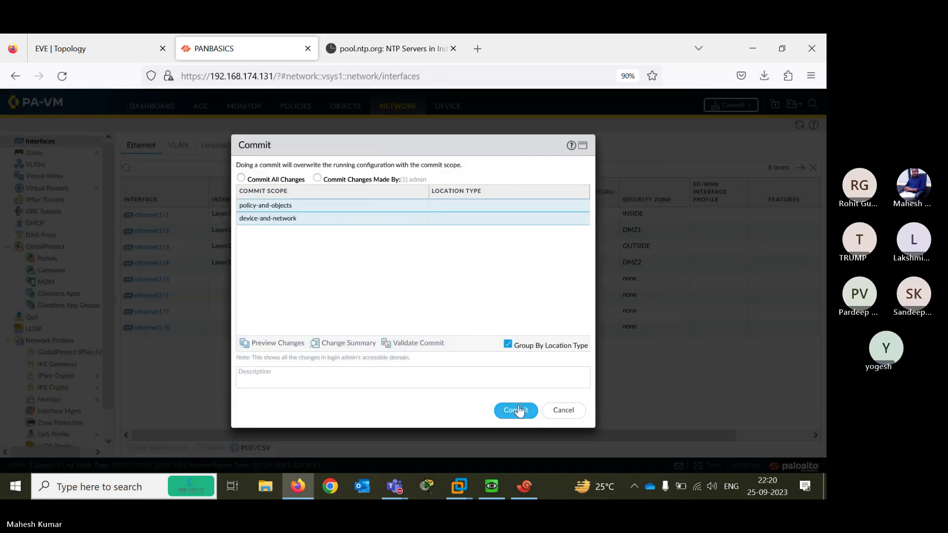
left_click(517, 410)
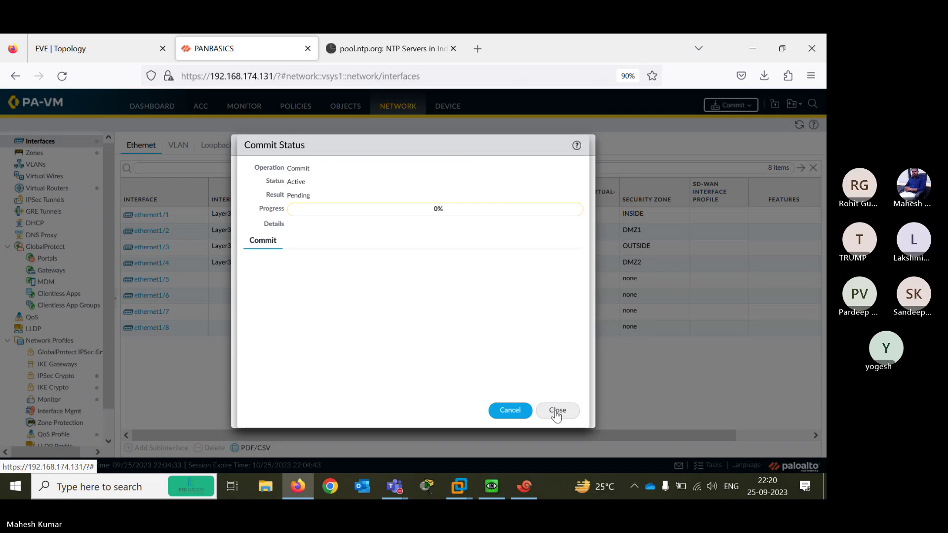
left_click(557, 412)
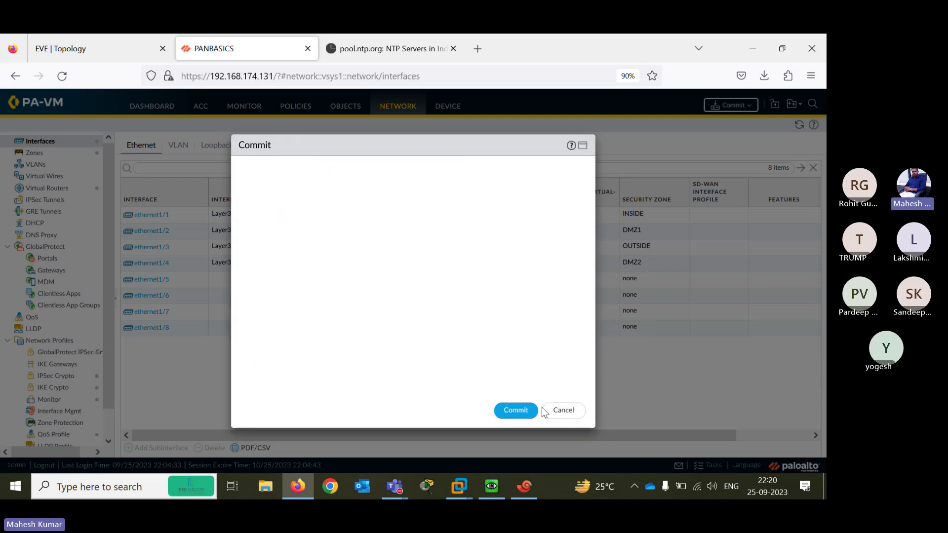
left_click(562, 411)
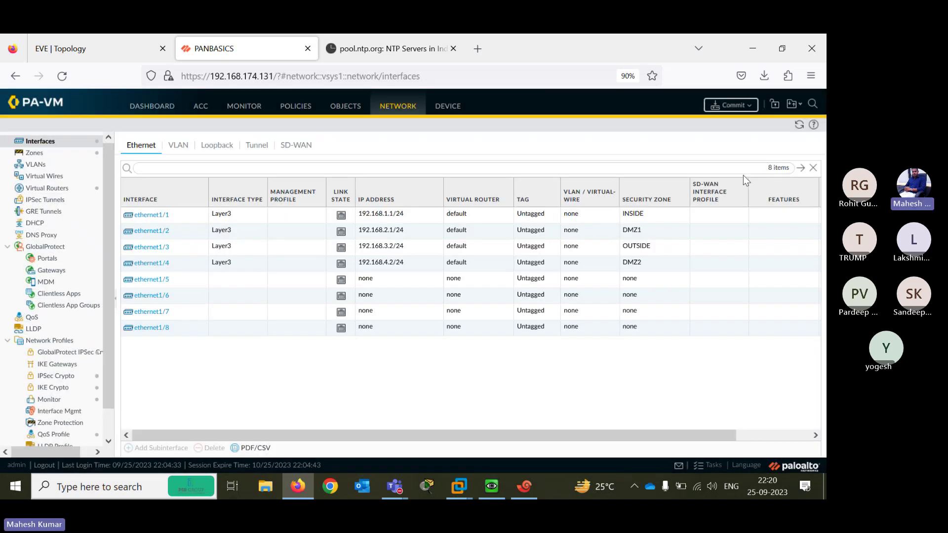
left_click(725, 104)
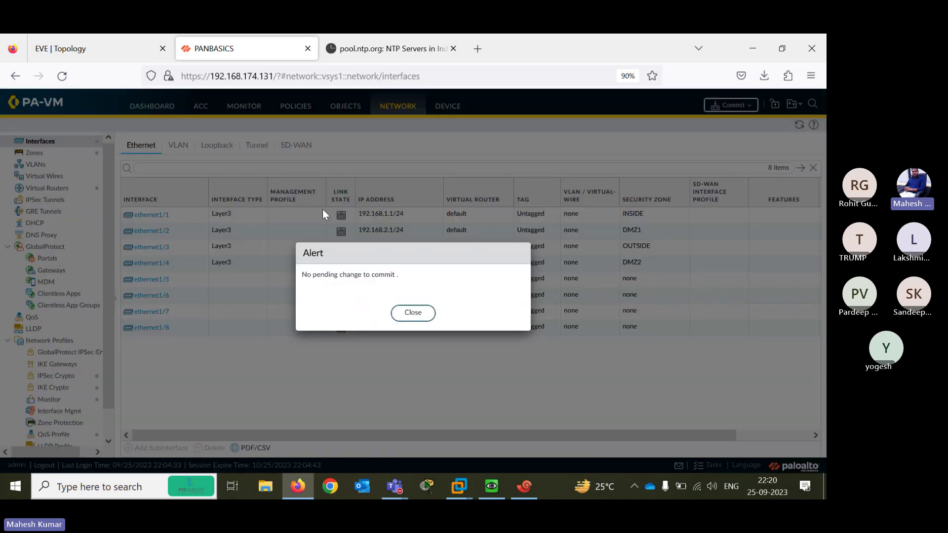
left_click(413, 312)
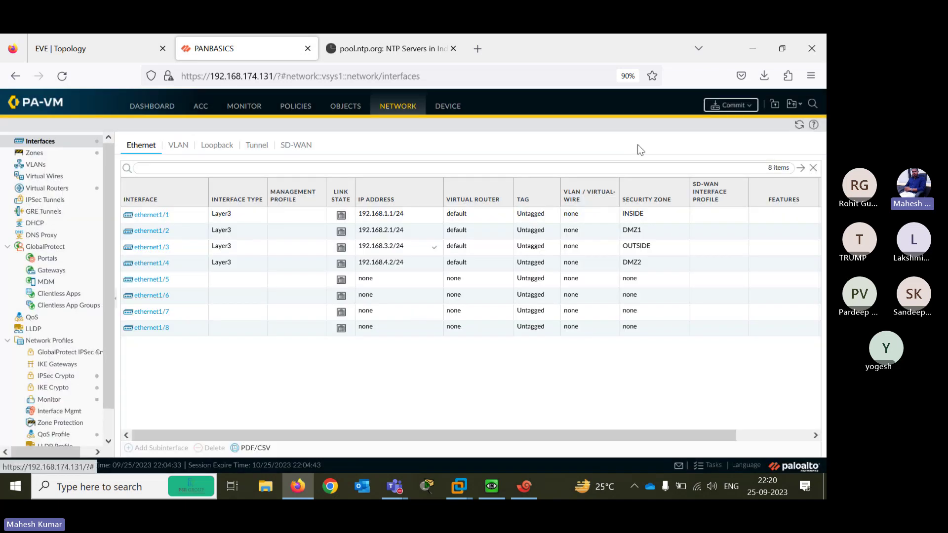
Stop the commit job stuck at 0% and confirm nothing remains to commit
left_click(701, 467)
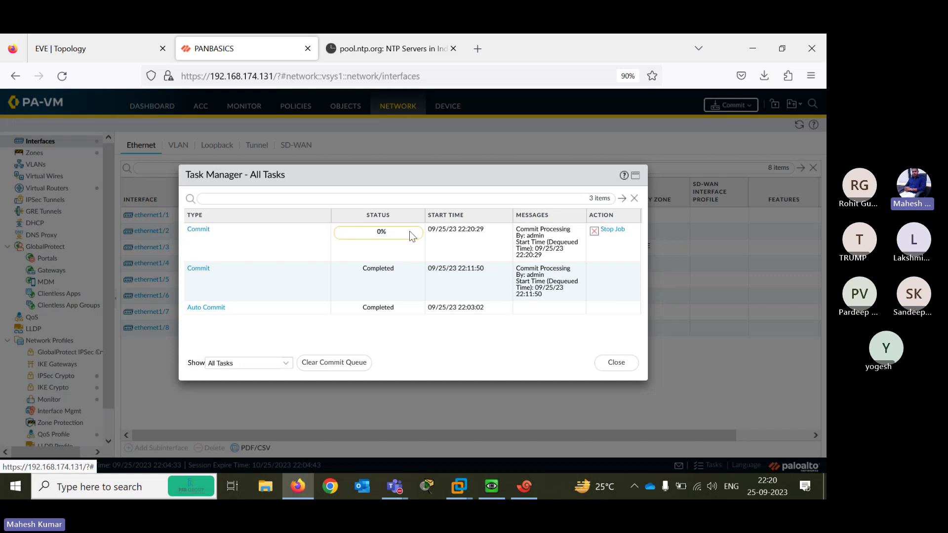
left_click(603, 238)
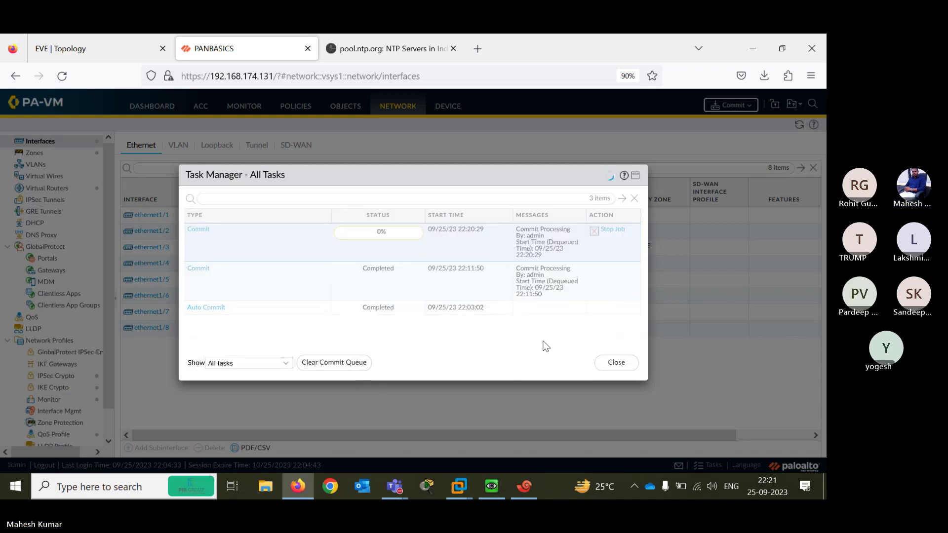
left_click(612, 361)
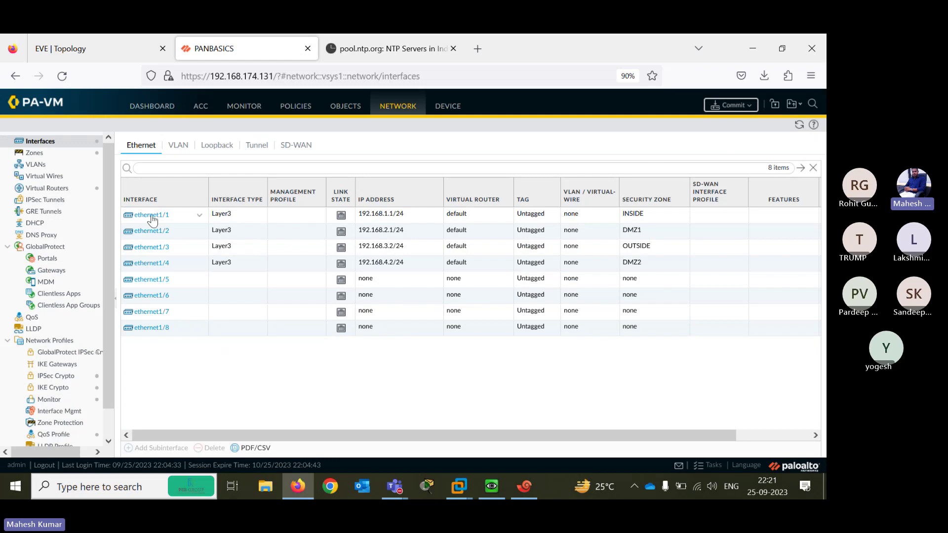
left_click(732, 107)
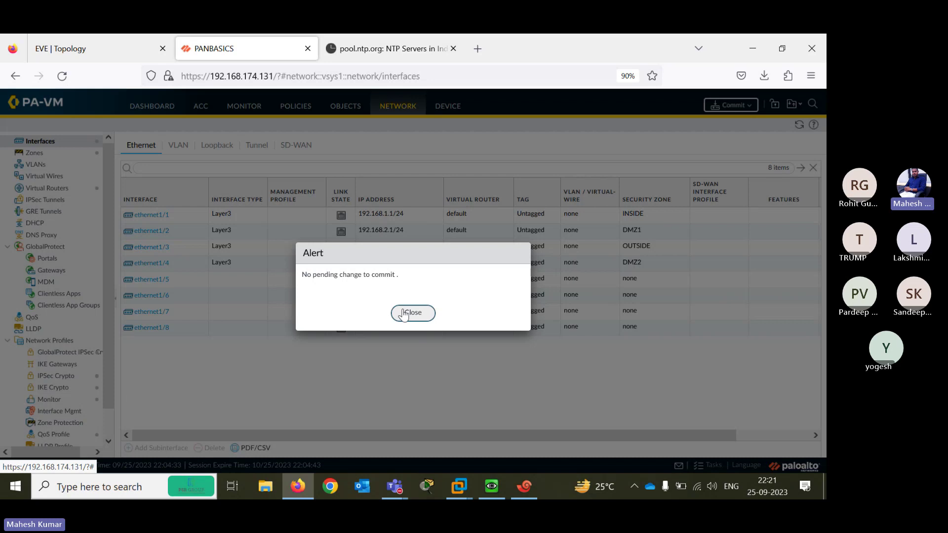
left_click(413, 312)
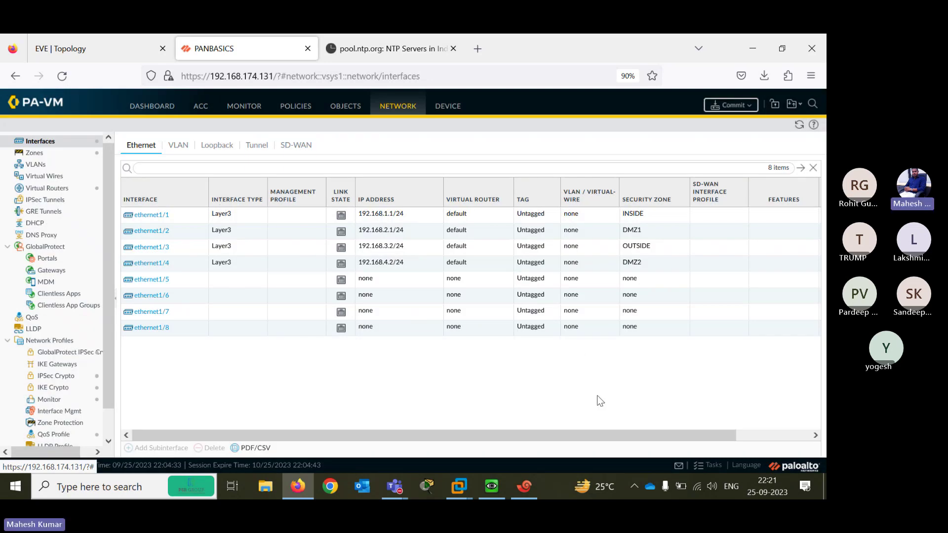
Confirm the stalled commit is cancelled in Tasks, then launch Commit All Changes again
left_click(715, 465)
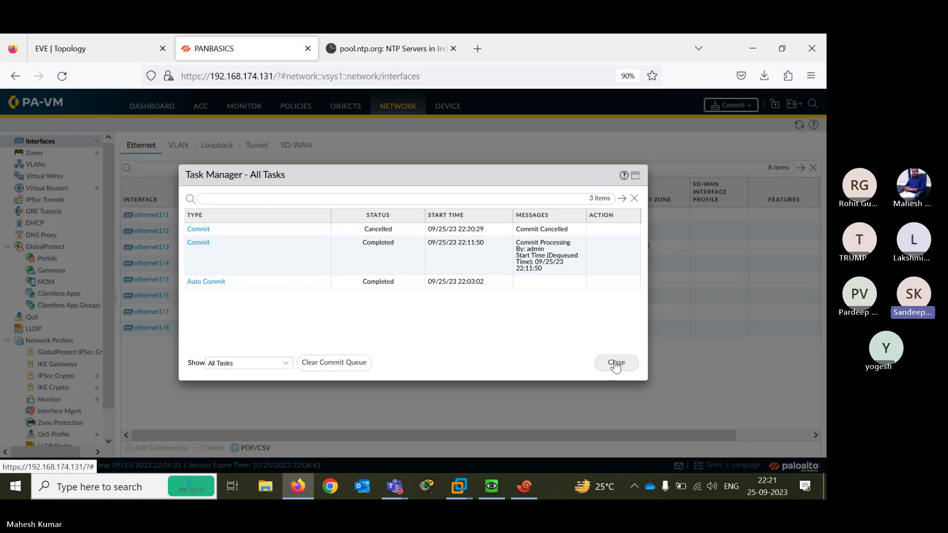
left_click(615, 365)
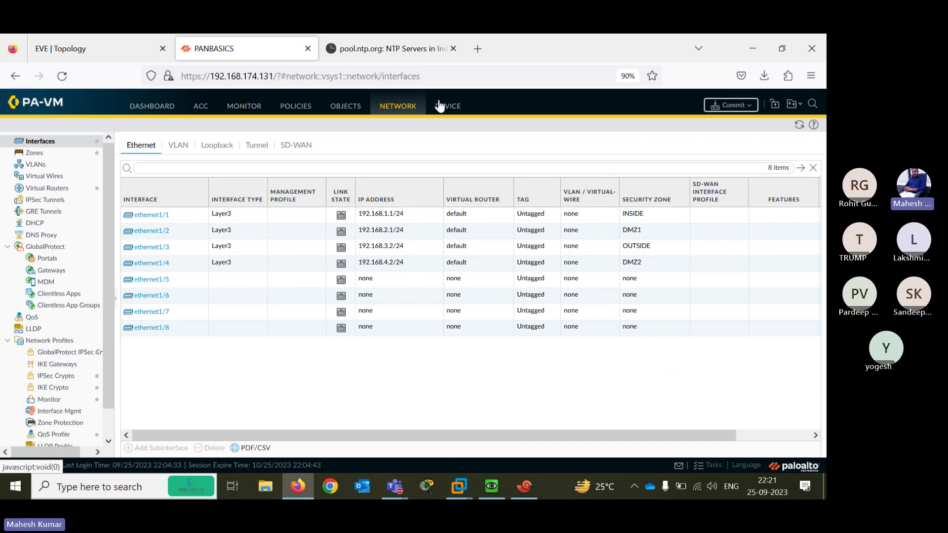
left_click(727, 110)
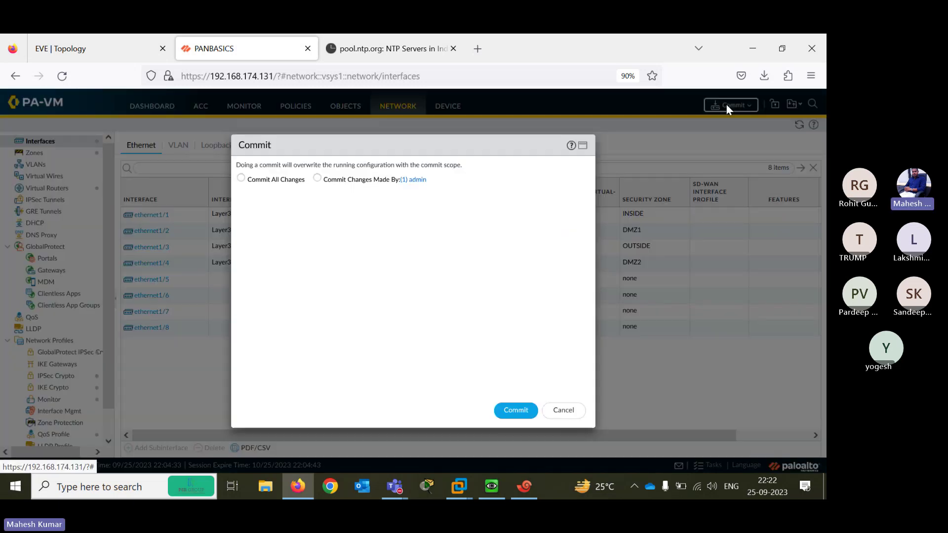
left_click(241, 178)
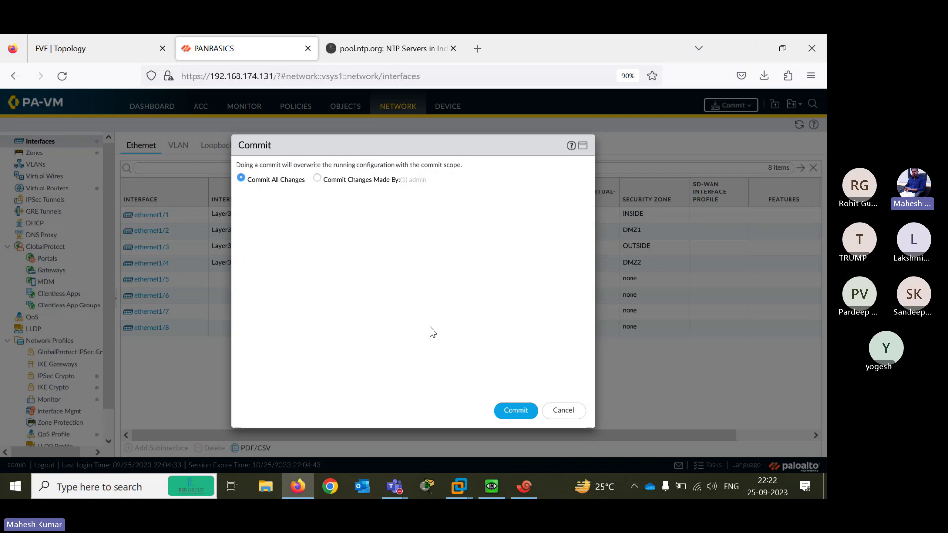
left_click(520, 415)
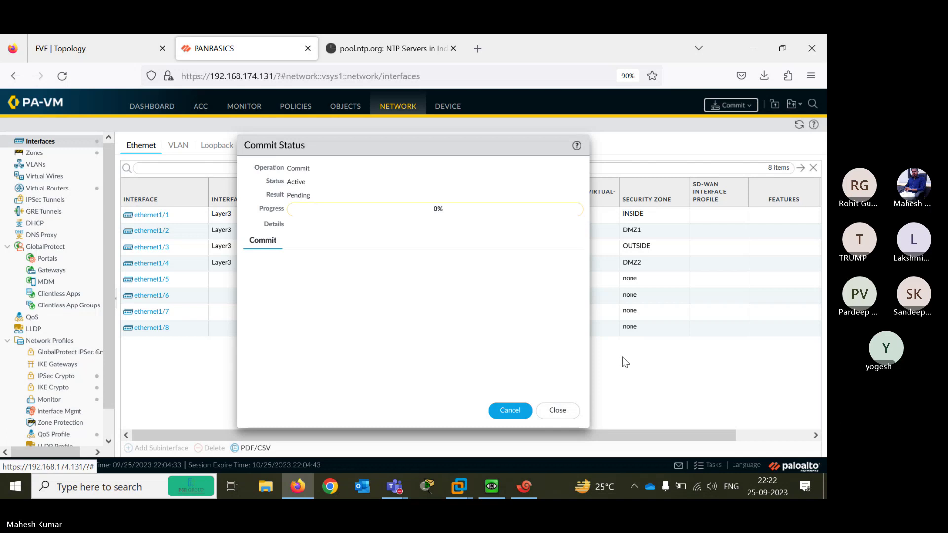
left_click(557, 411)
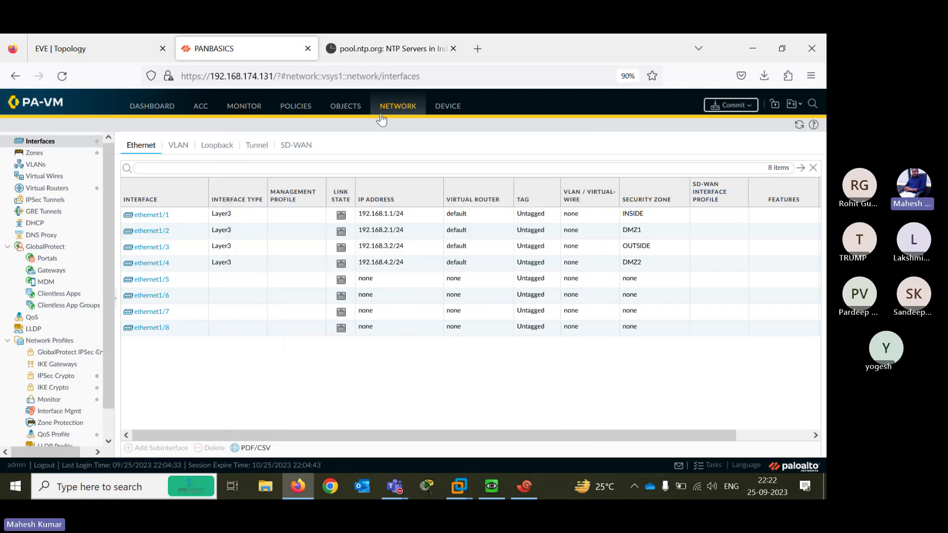
left_click(708, 467)
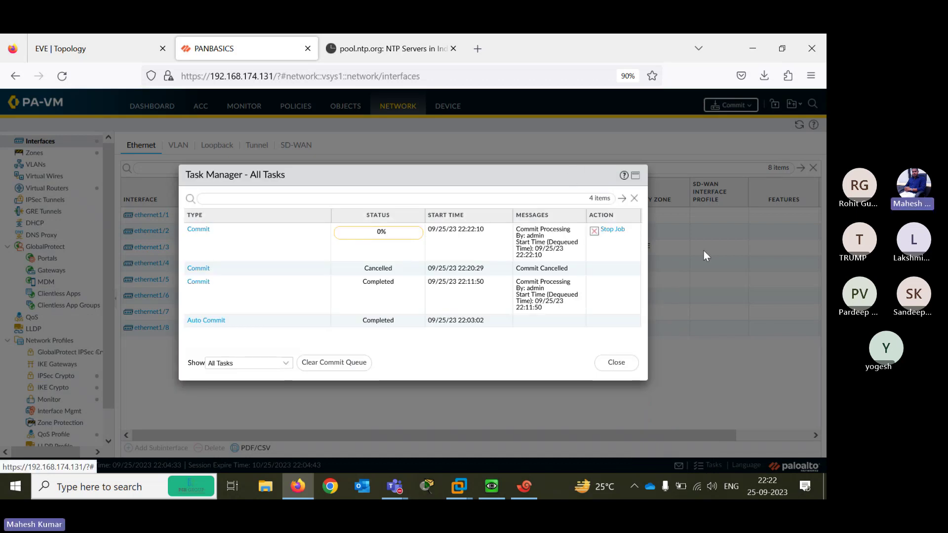
key("Escape")
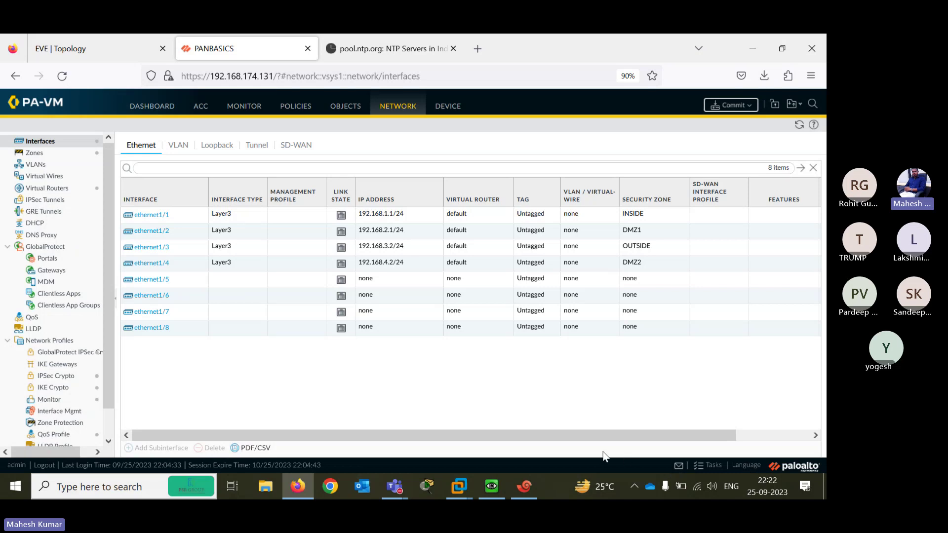
mouse_move(19, 472)
left_click_drag(77, 468, 158, 467)
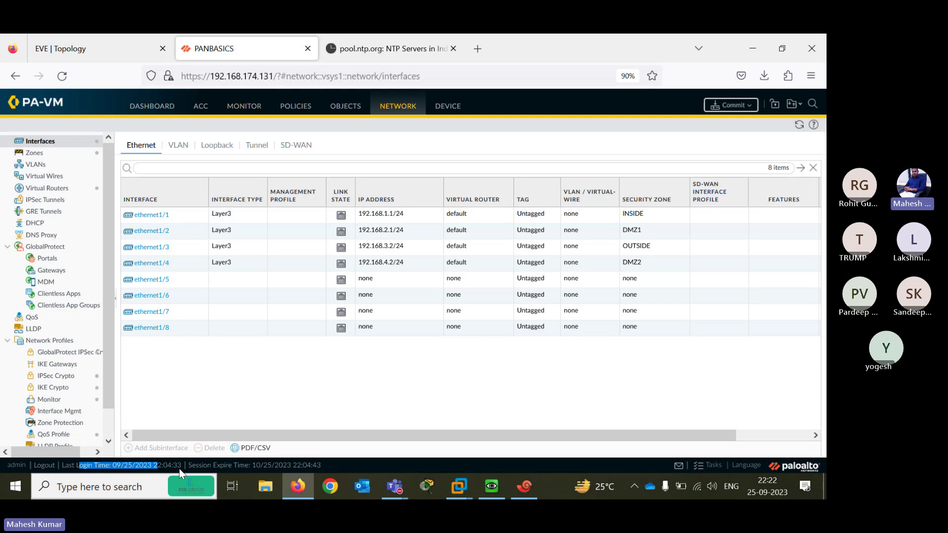
left_click(226, 468)
left_click_drag(280, 475, 334, 471)
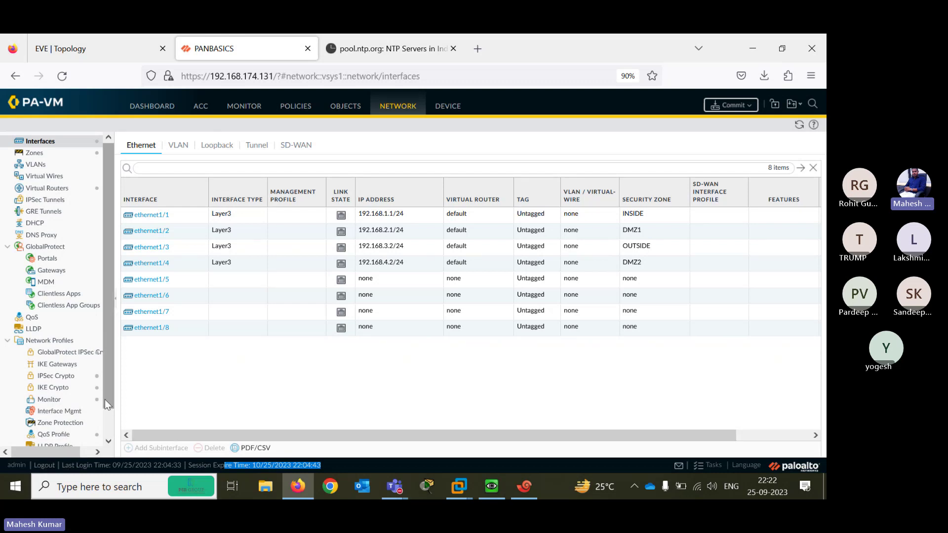
scroll(106, 400, "down", 1)
scroll(105, 400, "up", 1)
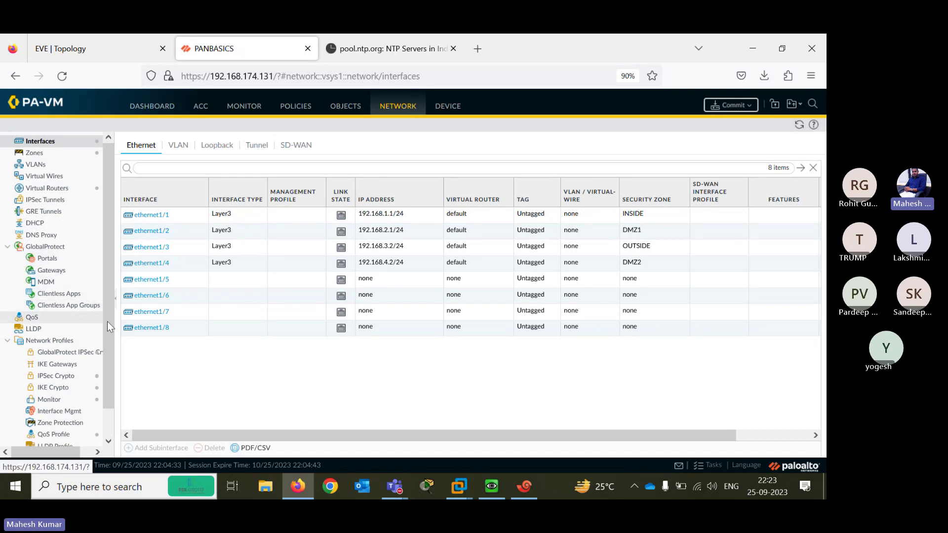
scroll(107, 321, "down", 1)
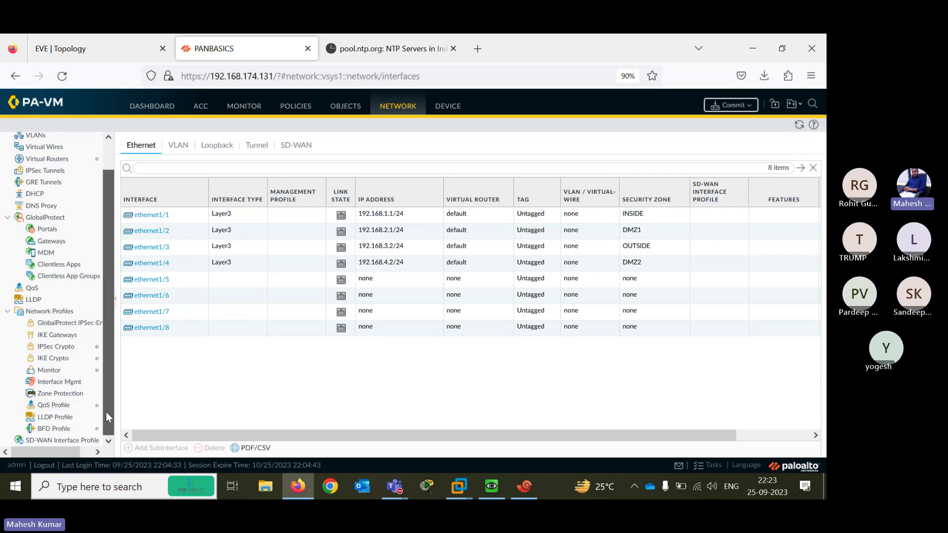
scroll(106, 411, "up", 1)
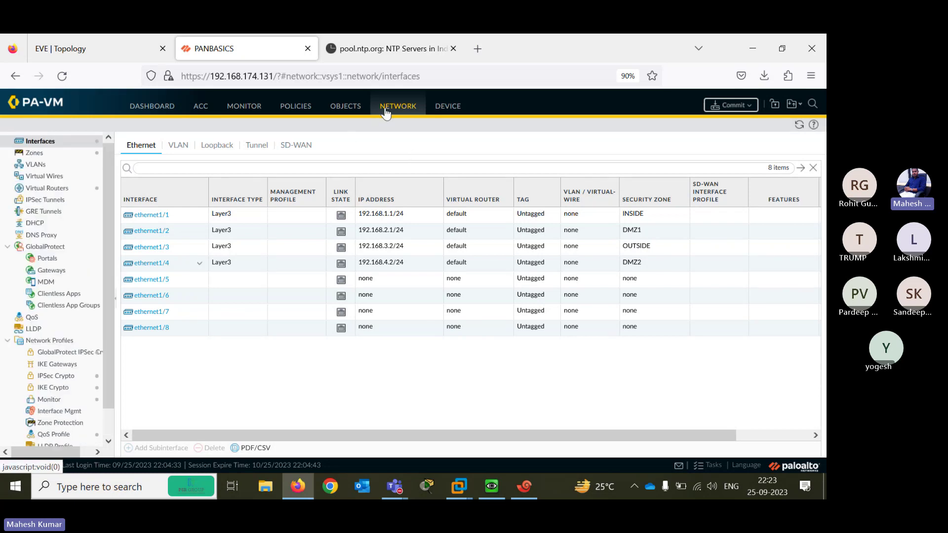
left_click(706, 467)
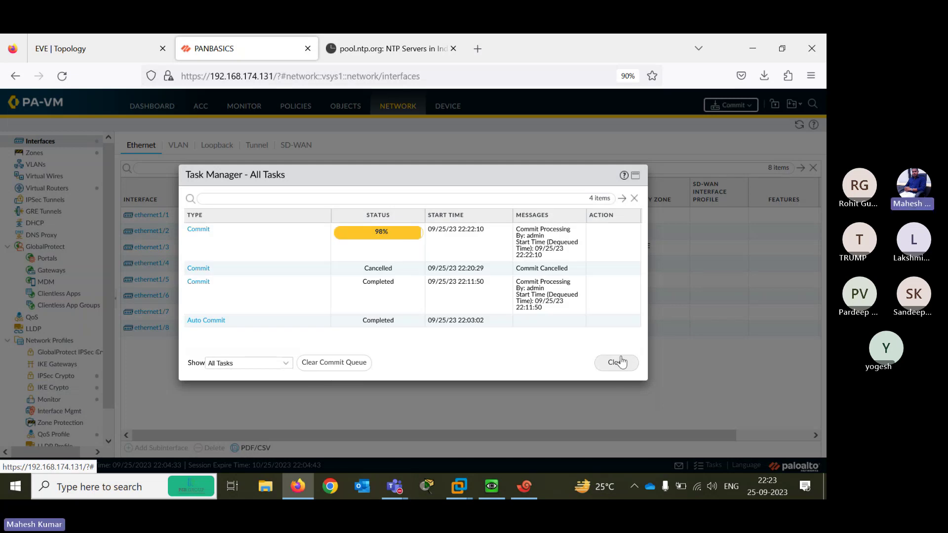
left_click(617, 361)
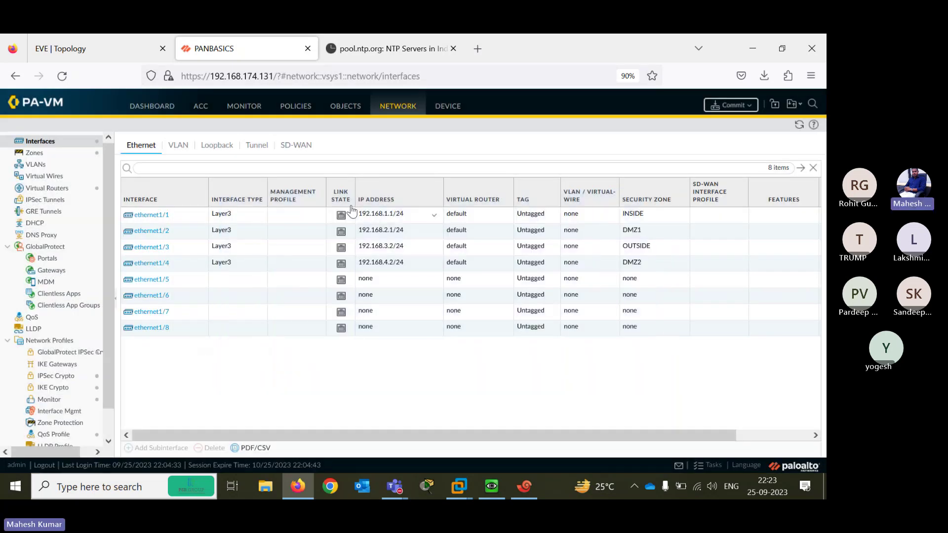
Show the Objects > Addresses page and browse the object tree; the address list shows 0 items
left_click(341, 107)
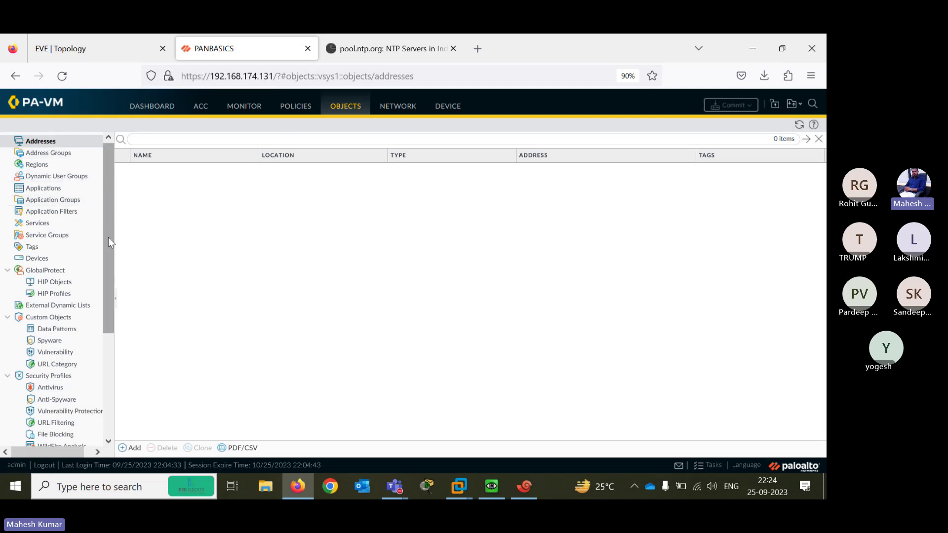
left_click_drag(108, 237, 107, 277)
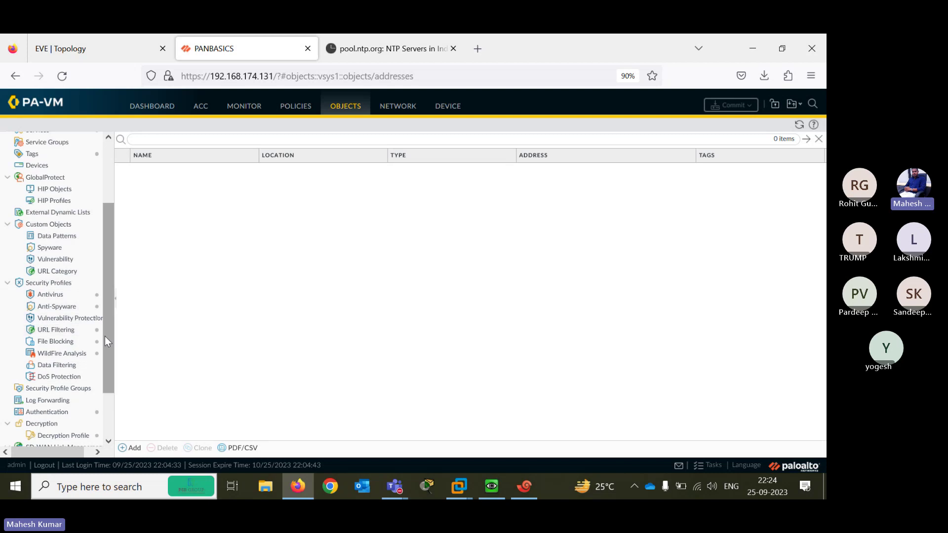
scroll(105, 337, "down", 3)
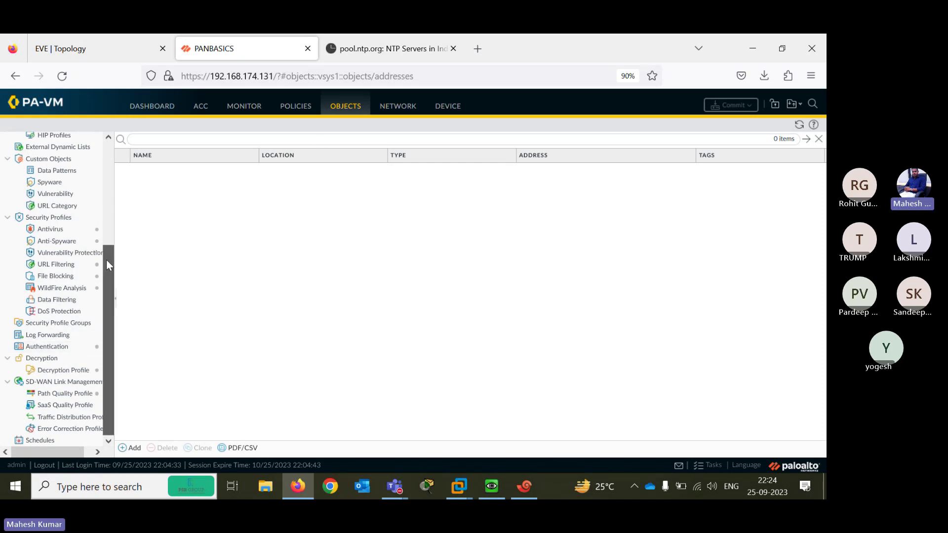
left_click_drag(106, 263, 111, 152)
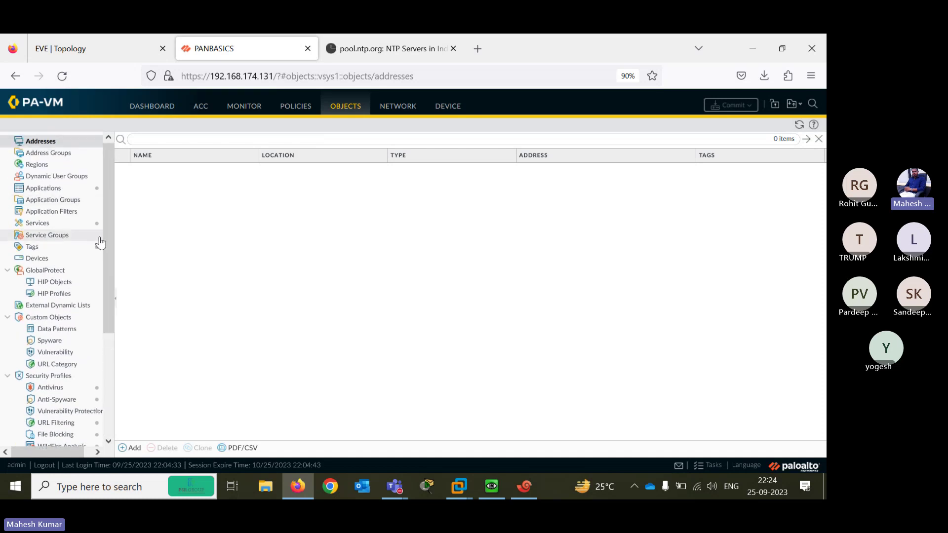
Display the Policies > Security rulebase, which holds no rules yet
left_click(303, 109)
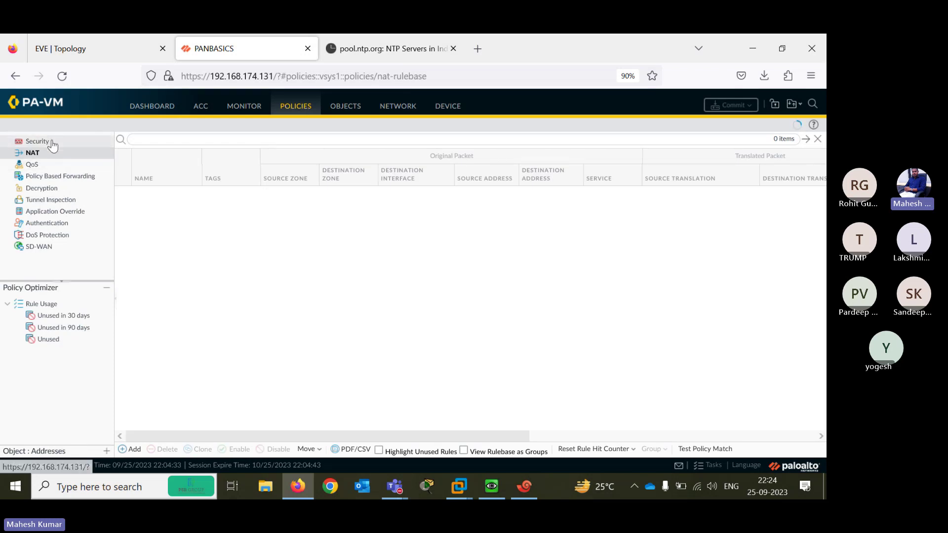
left_click(53, 144)
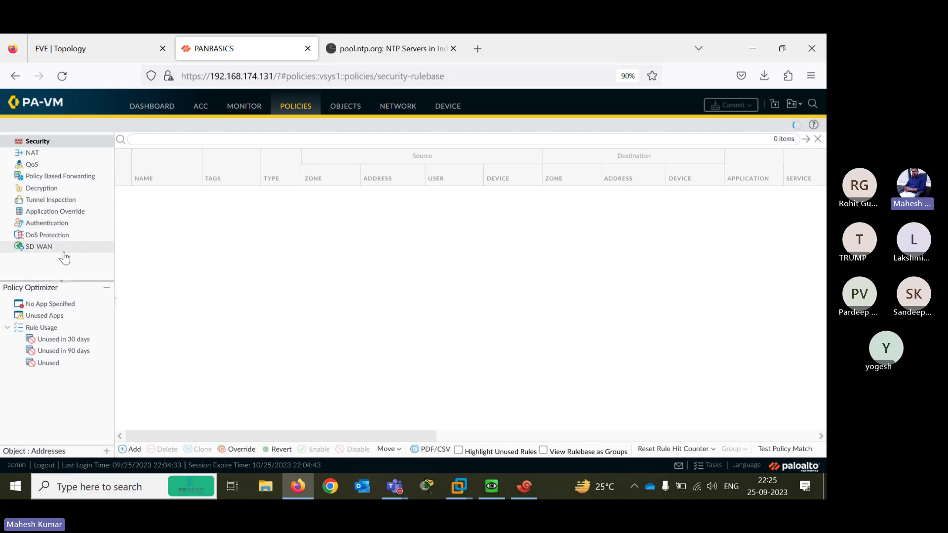
Pass through the Monitor Traffic logs to the ACC Network Activity page
left_click(243, 110)
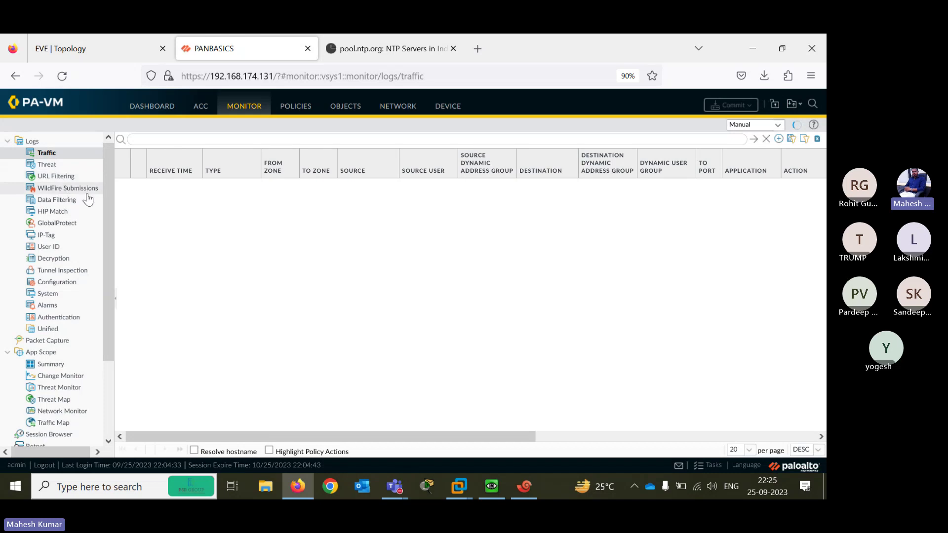
left_click_drag(106, 284, 96, 416)
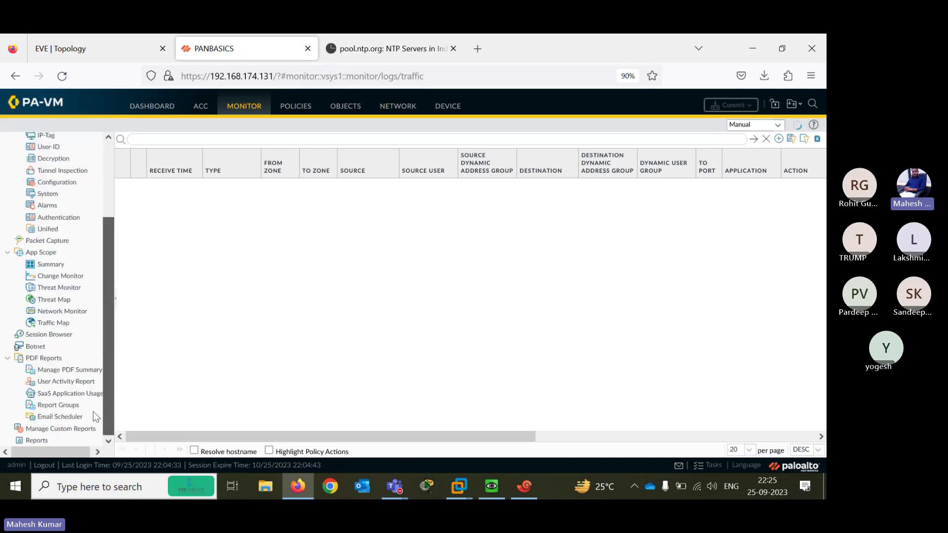
scroll(109, 434, "up", 4)
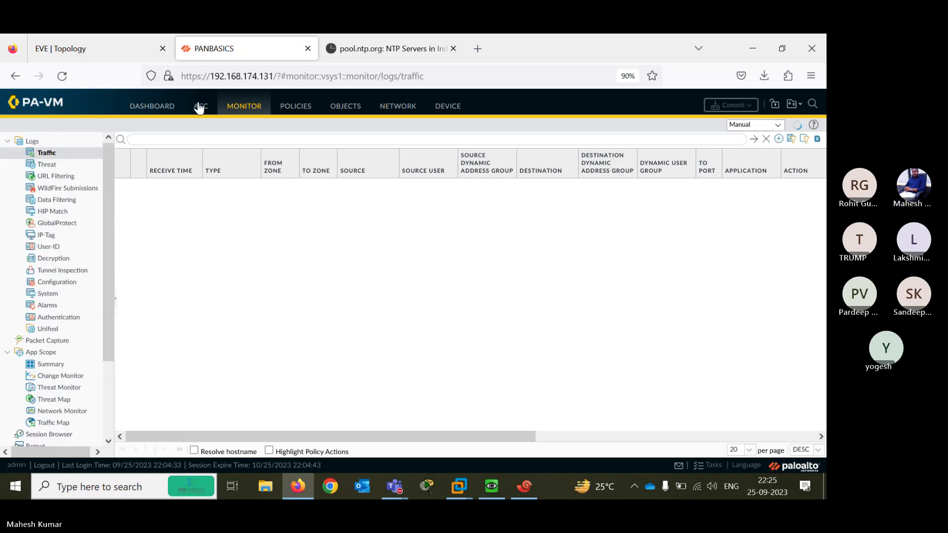
left_click(199, 106)
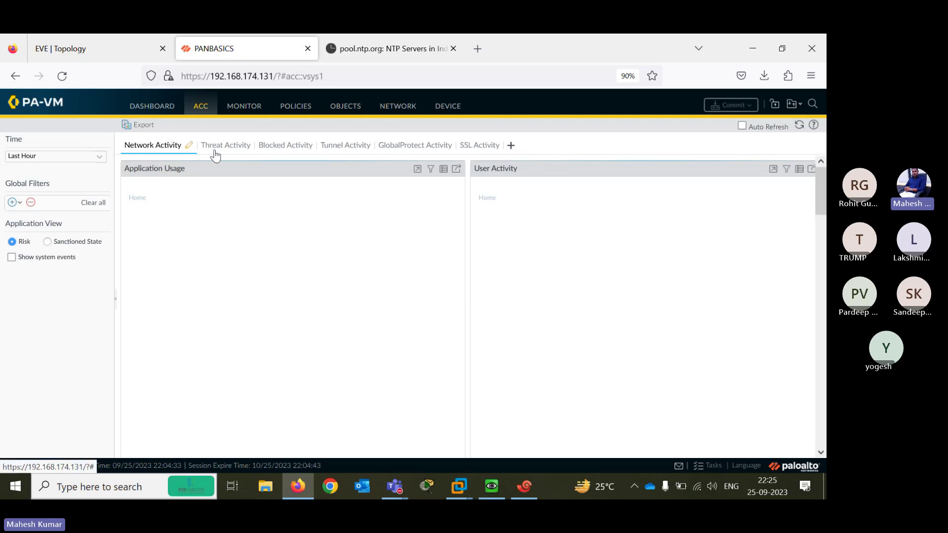
Refresh Network Activity, then return to Network Interfaces with the Task Manager listing 16 completed tasks
left_click(168, 145)
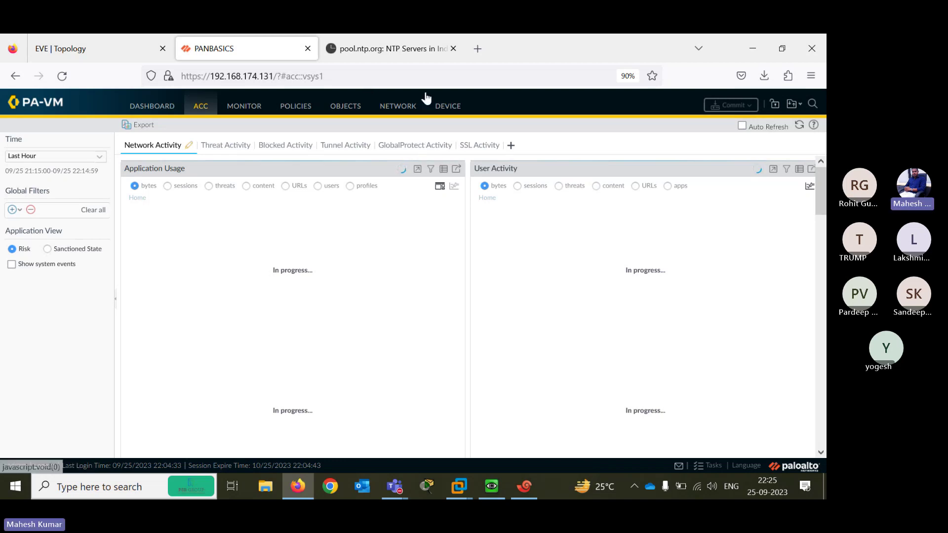
left_click(399, 107)
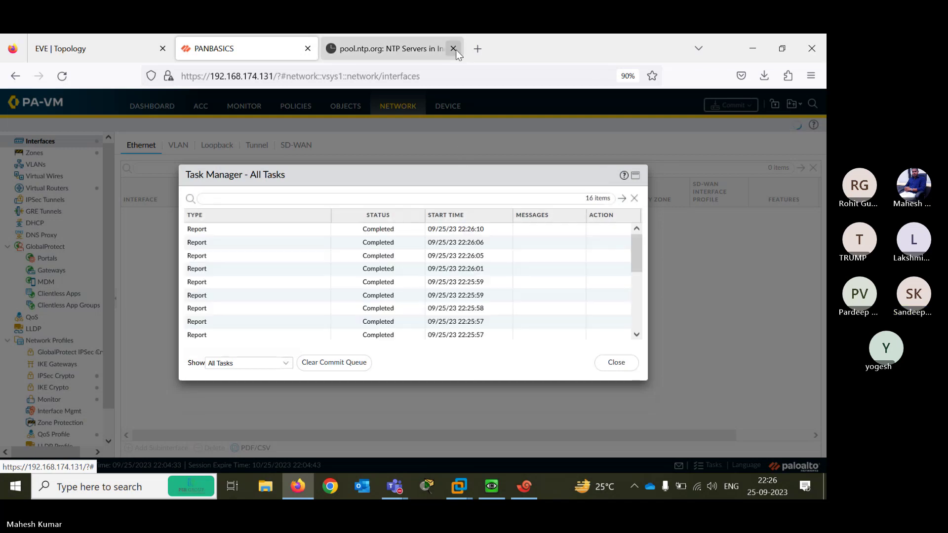
Close the pool.ntp.org tab and Task Manager, then reload the Ethernet interfaces list via Zones
left_click(453, 49)
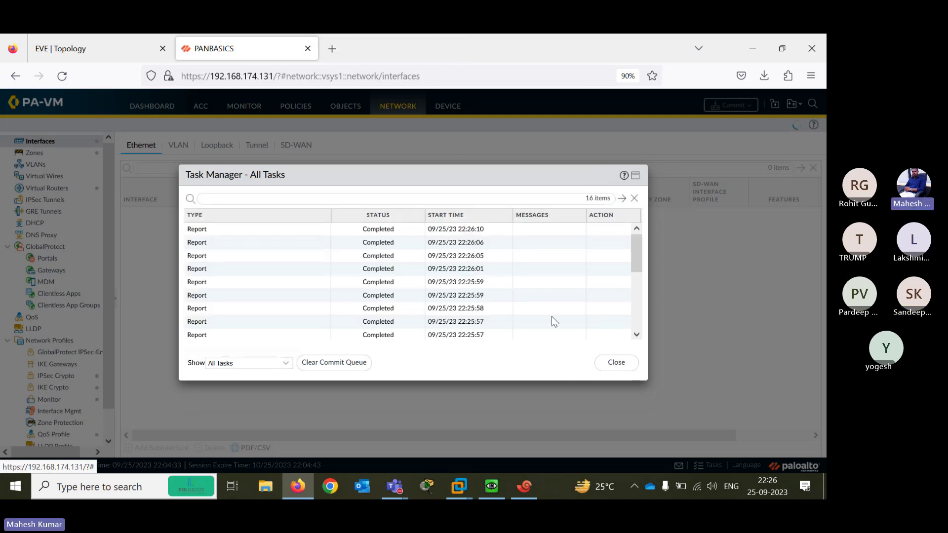
scroll(637, 277, "down", 5)
scroll(637, 276, "up", 5)
left_click(618, 362)
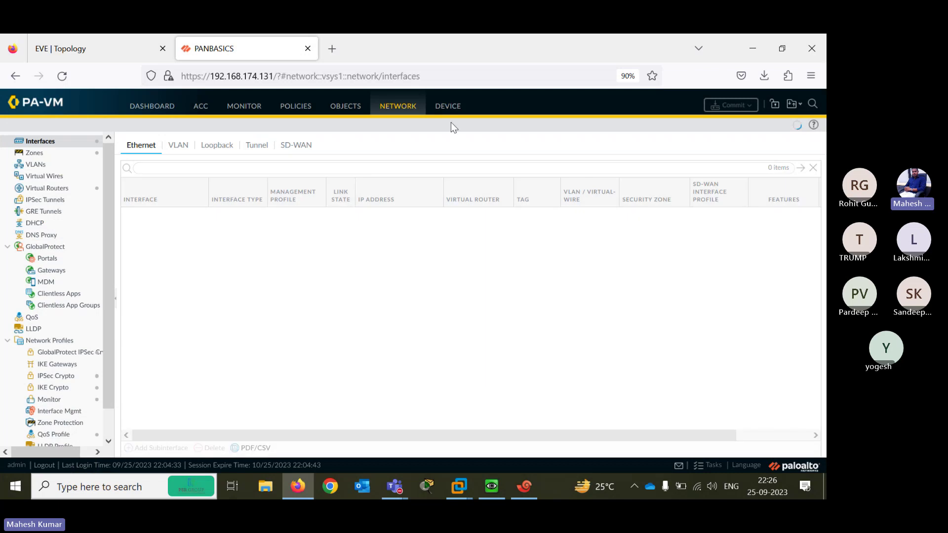
left_click(35, 154)
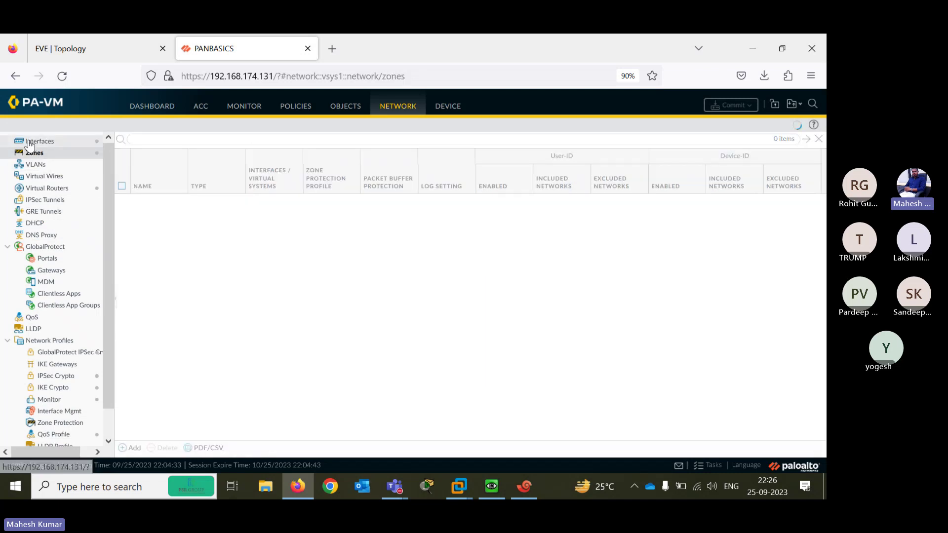
left_click(29, 143)
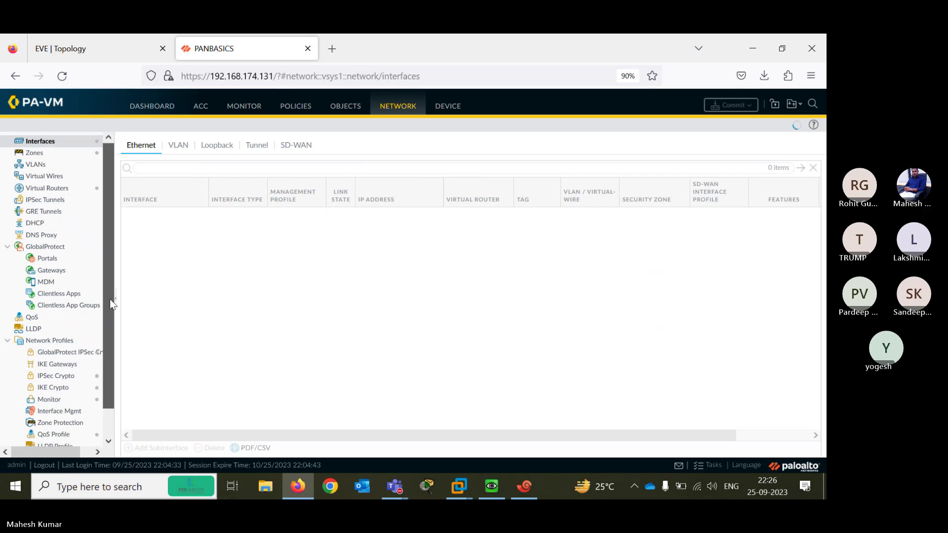
left_click_drag(109, 299, 102, 395)
scroll(101, 380, "up", 1)
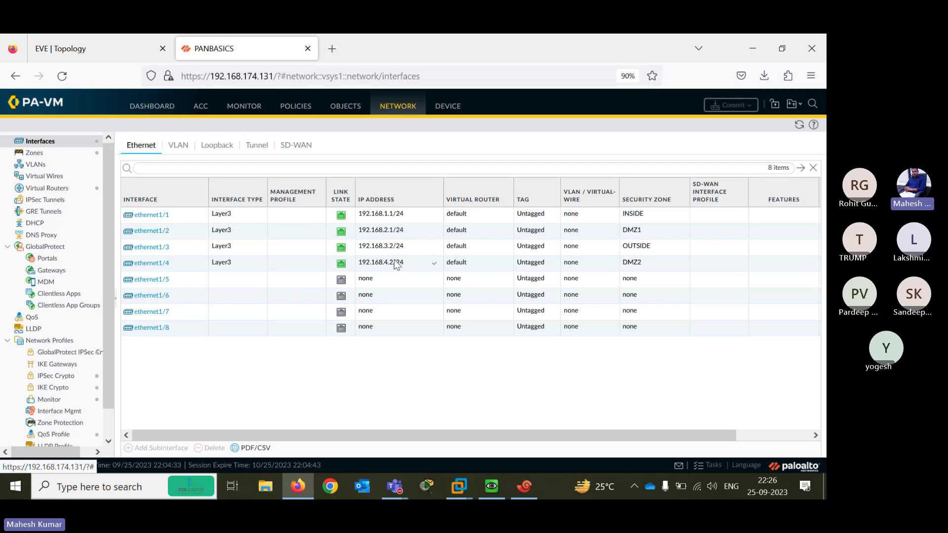
Edit ethernet1/3's IPv4 entry so the host digit becomes 1 (192.168.3.1/24) and save it
left_click(136, 249)
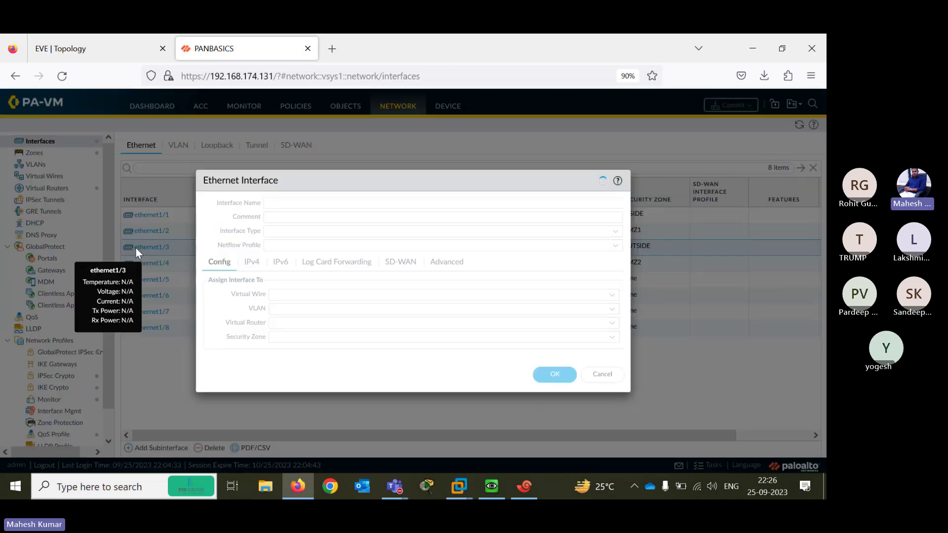
left_click(254, 265)
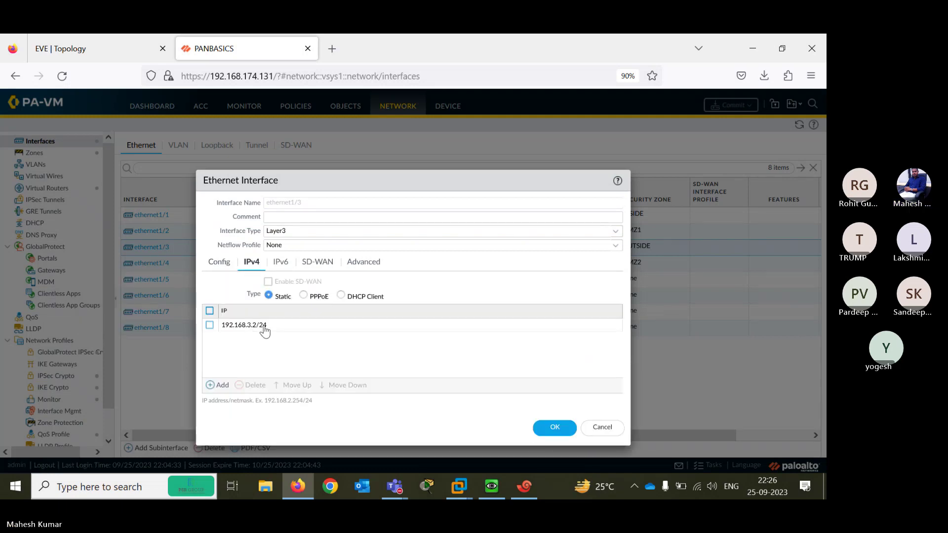
left_click(264, 326)
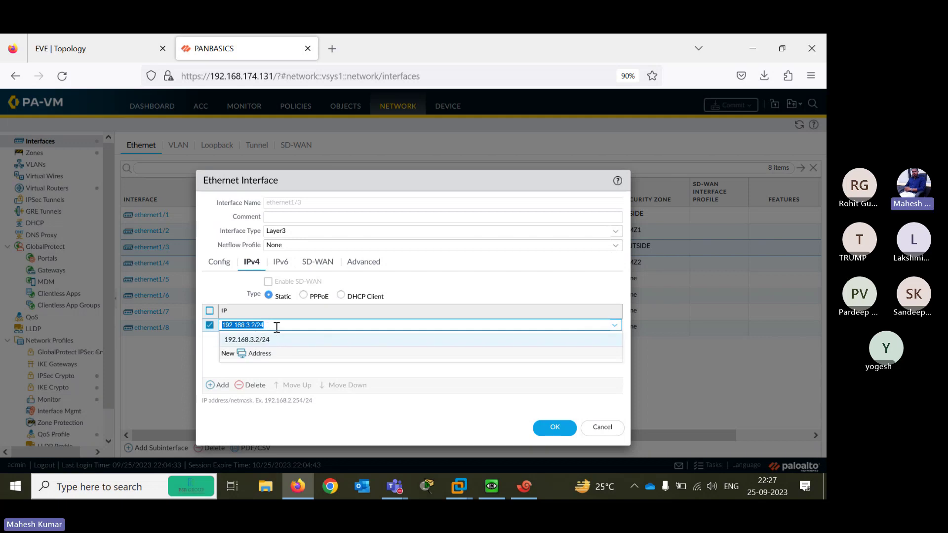
left_click(277, 326)
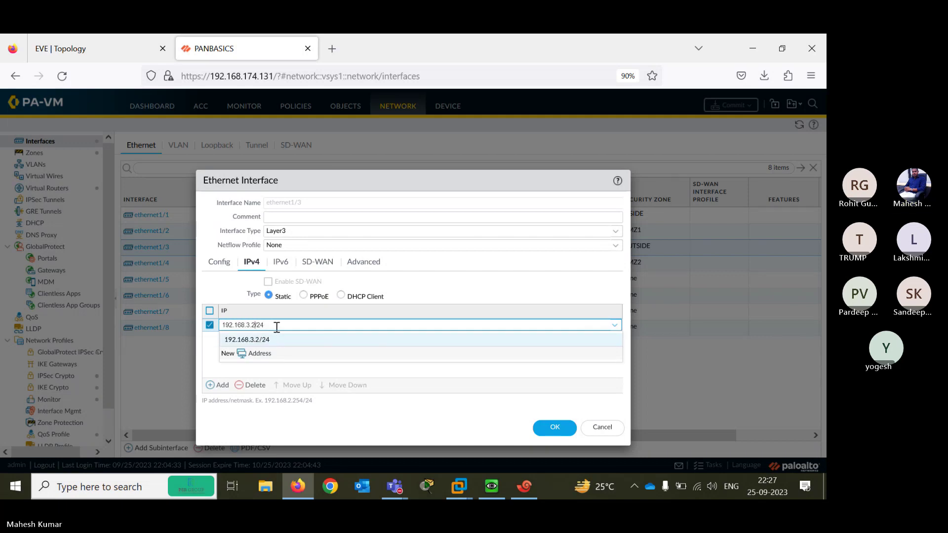
key("BackSpace")
type("1")
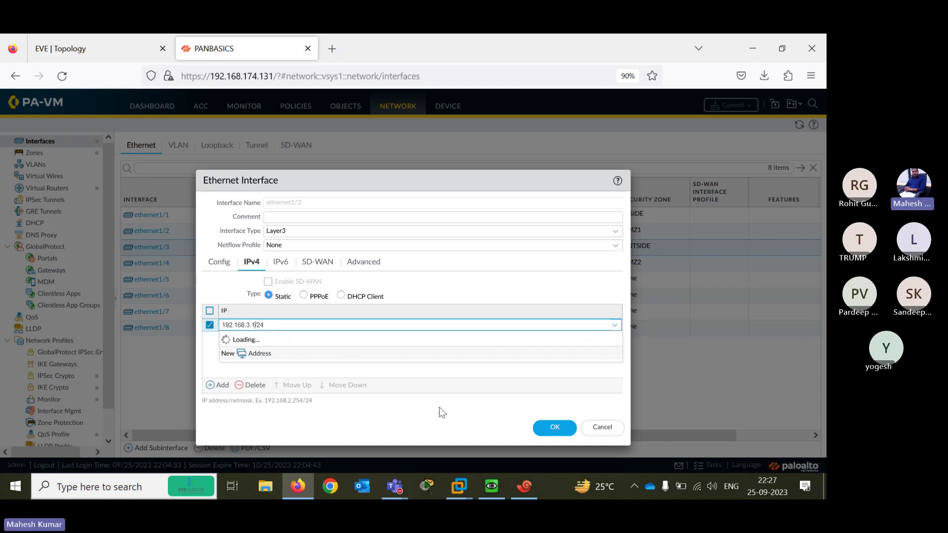
left_click(554, 427)
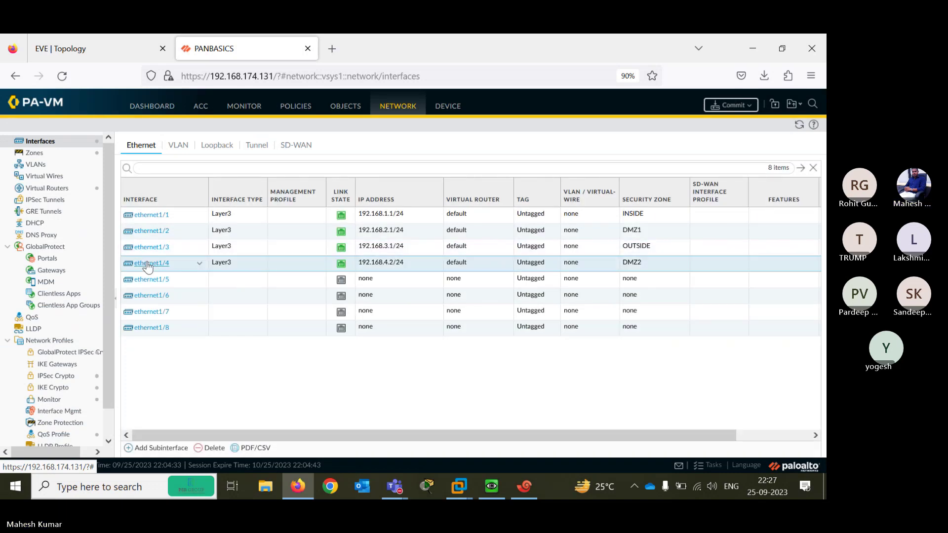
Edit ethernet1/4's IPv4 address from 192.168.4.2/24 to 192.168.4.1/24
left_click(147, 264)
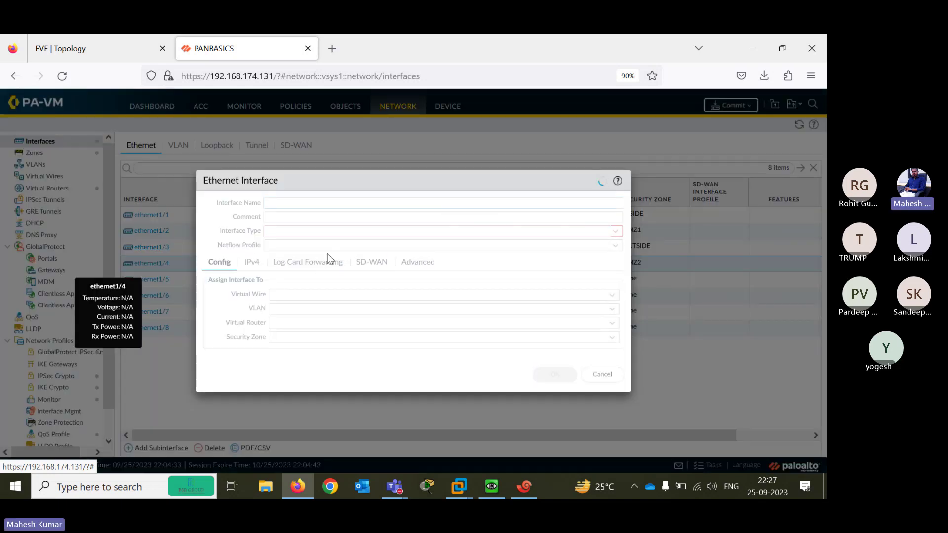
left_click(252, 261)
left_click(264, 327)
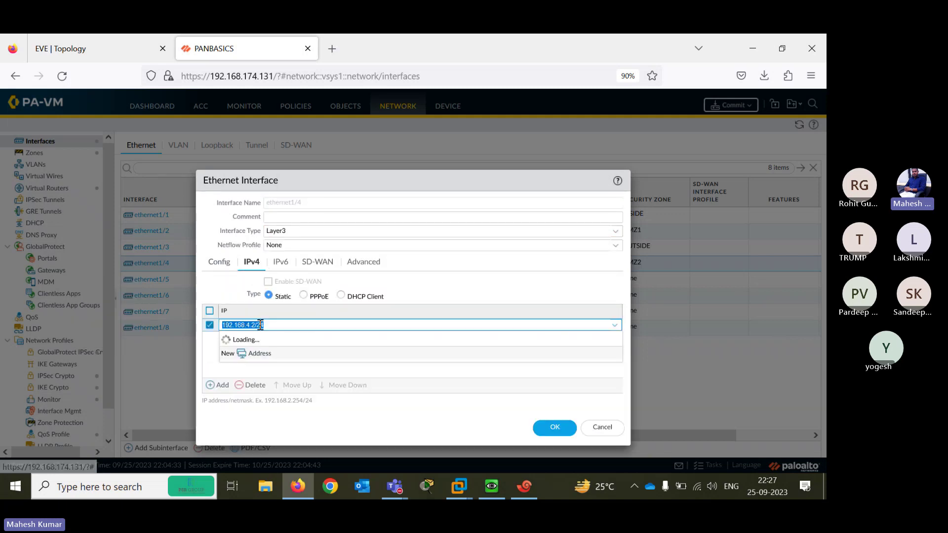
key("Right")
key("Left")
key("Left")
key("Left")
key("Left")
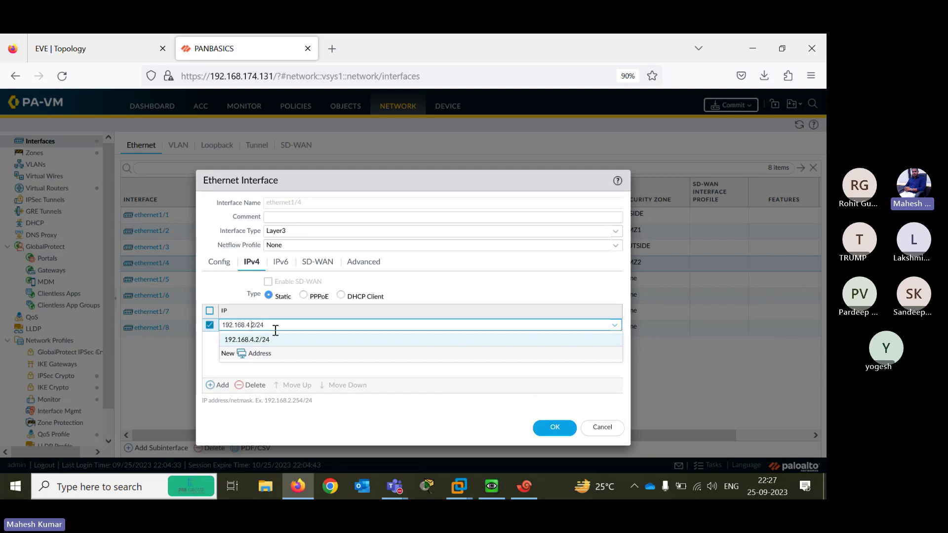
key("BackSpace")
type("1")
Save ethernet1/4, commit the interface changes, and switch to the EVE lab topology
left_click(565, 426)
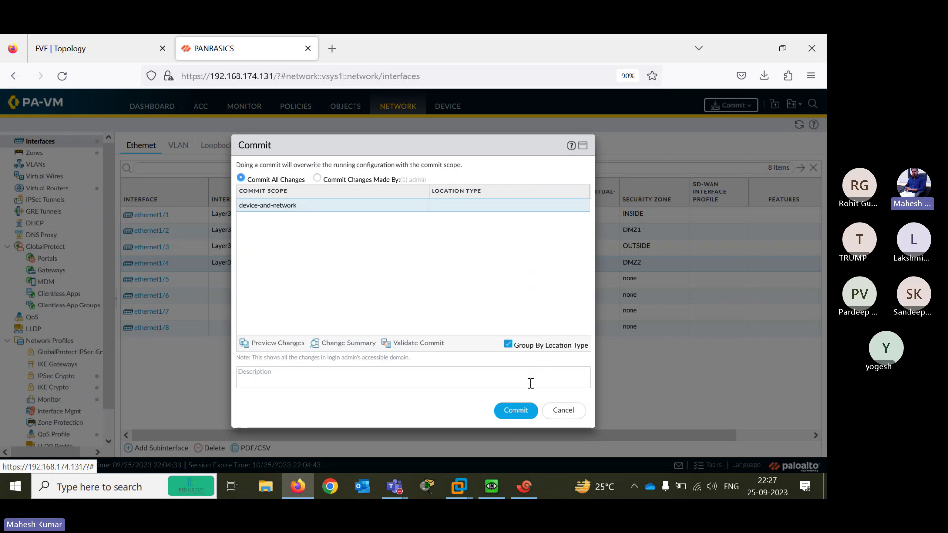
left_click(516, 412)
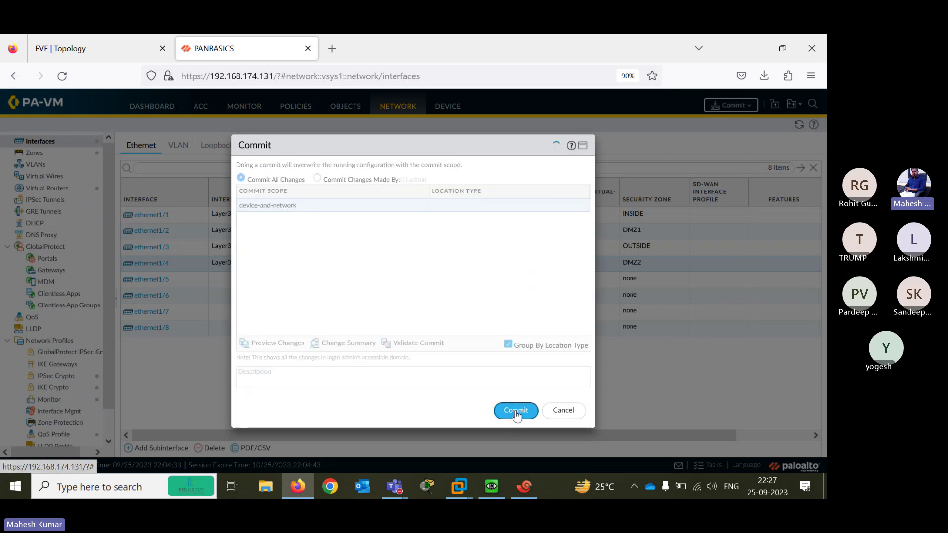
left_click(104, 46)
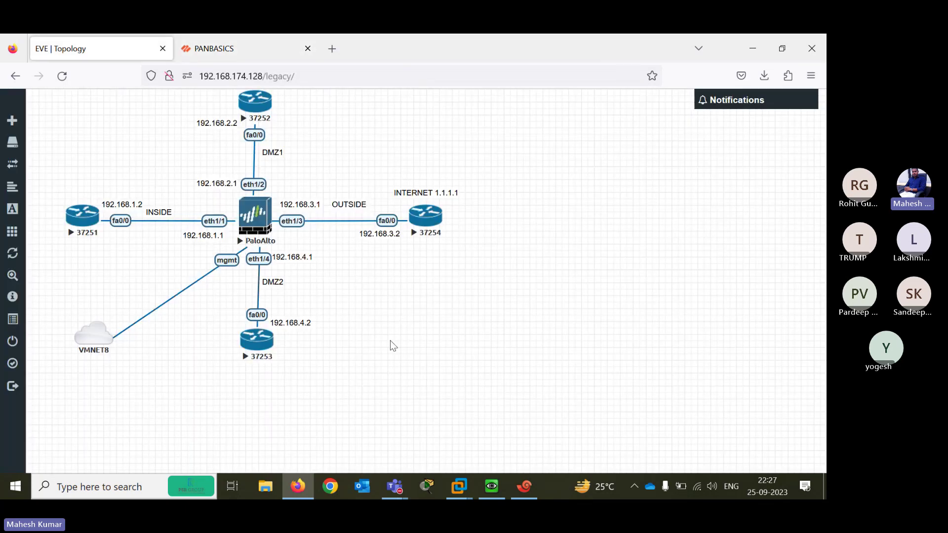
On R1, enter enable and config mode, exit, and ping the firewall at 192.168.1.1
left_click(524, 487)
key("alt+1")
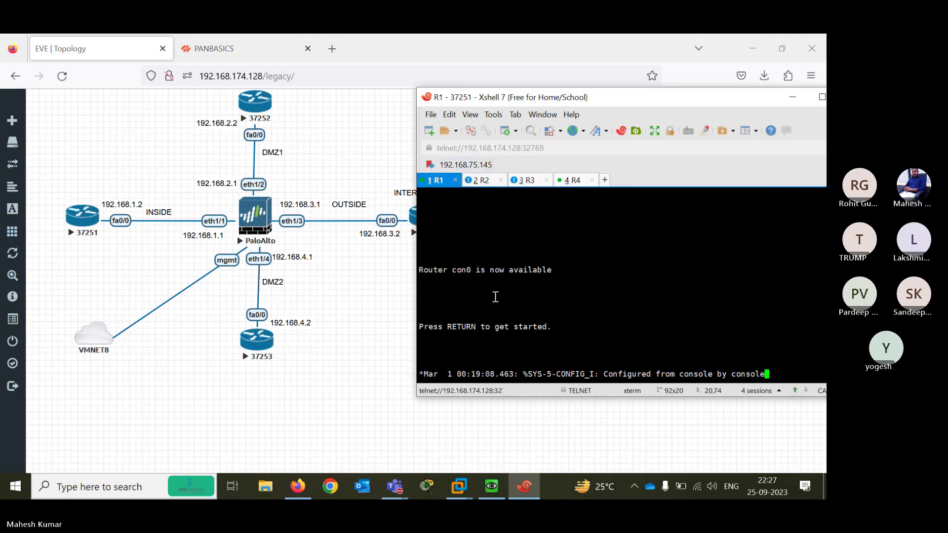
key("Return")
key("Return")
key("Return")
key("Return")
key("Return")
key("Return")
key("Return")
key("Return")
key("Return")
key("Return")
type("EN")
key("Return")
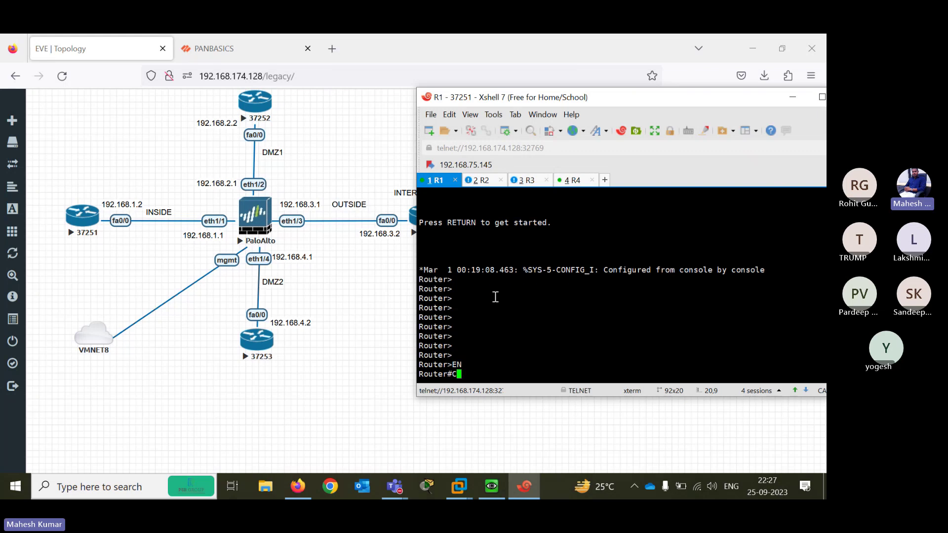
type("CONF TER")
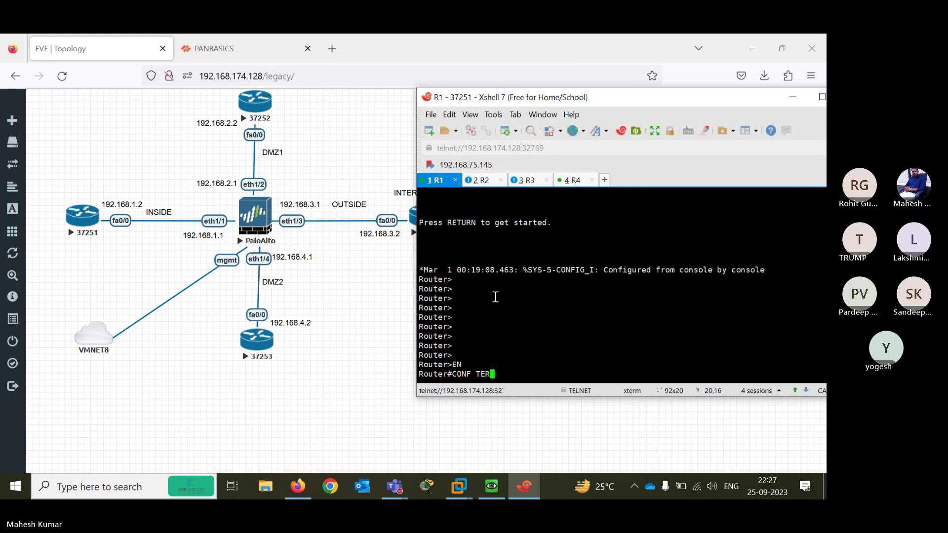
key("Return")
type("EXIT")
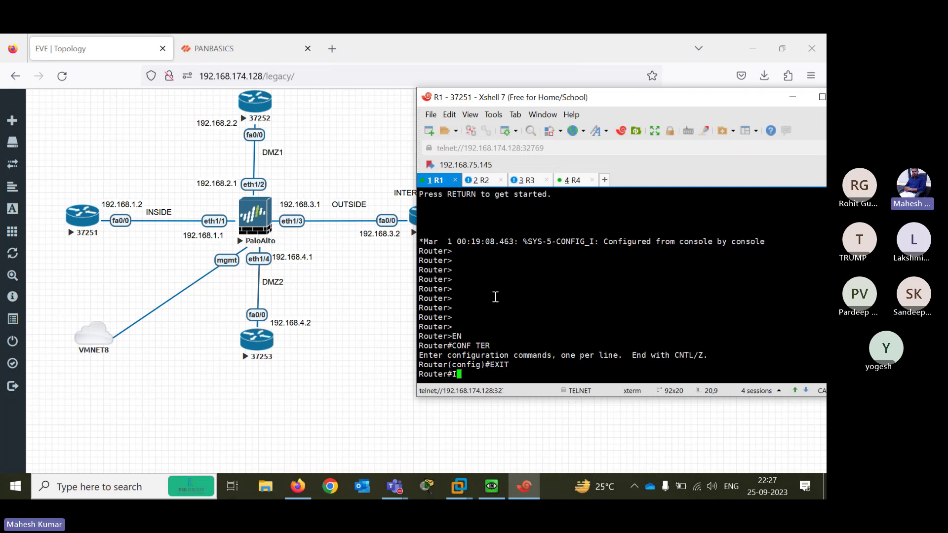
key("Return")
type("PIng 1")
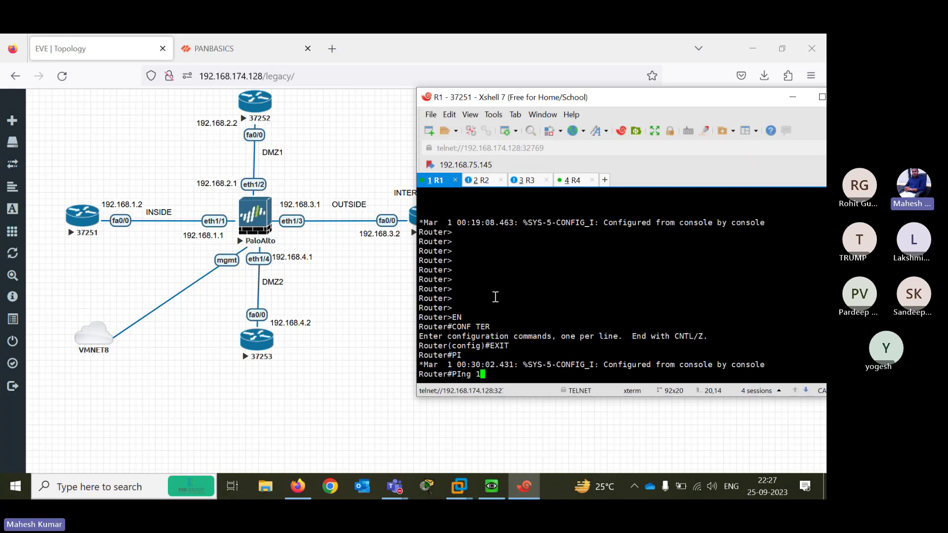
type("92.168.1.1")
key("Return")
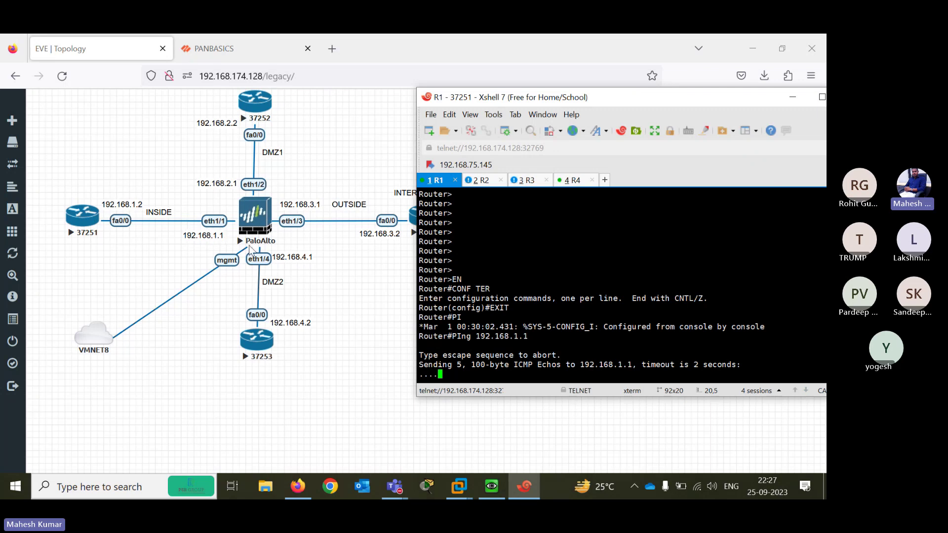
On R2, enter enable mode and ping the firewall at 192.168.2.1
left_click(478, 180)
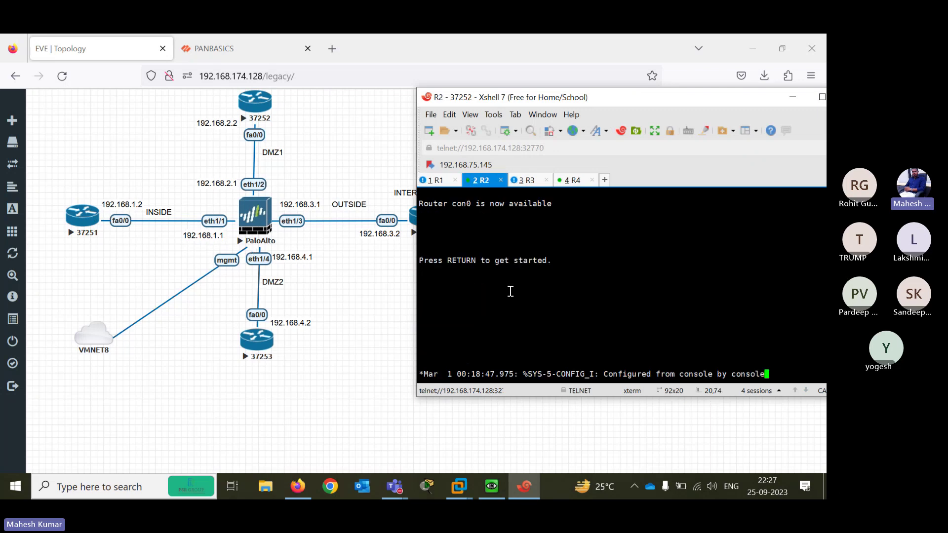
key("Return")
key("Return")
key("Return")
key("Return")
key("Return")
key("Return")
key("Return")
key("Return")
key("Return")
key("Return")
key("Return")
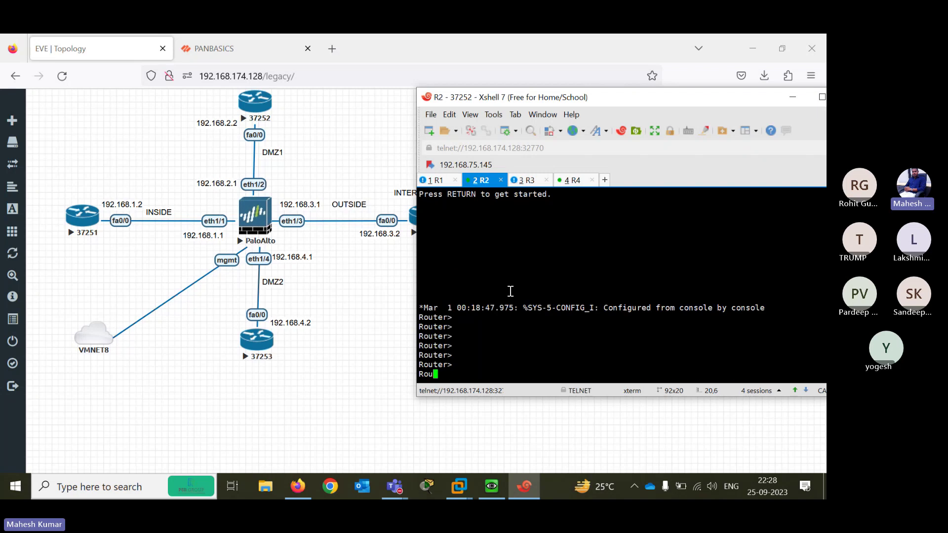
type("EN")
key("Return")
type("PI")
key("Tab")
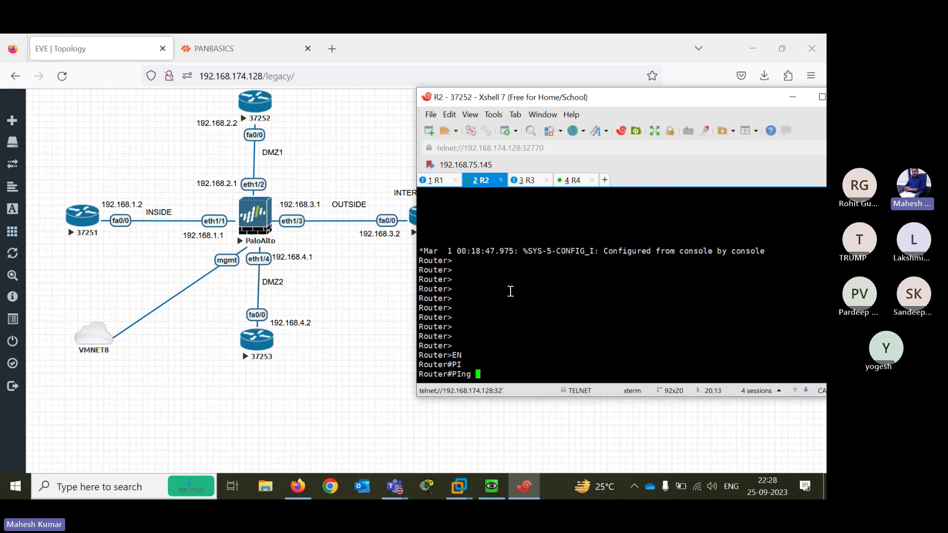
type("192.168.2.1")
key("Return")
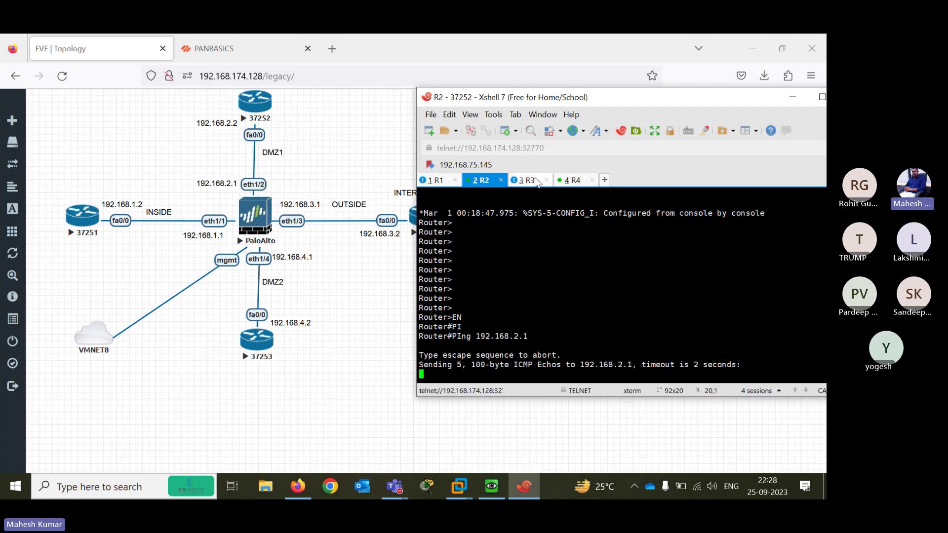
left_click(535, 181)
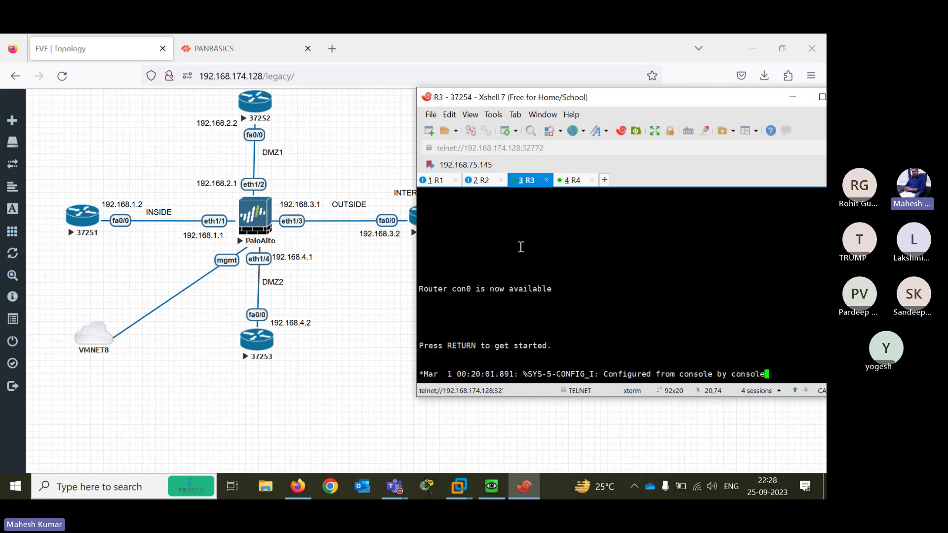
On R3, enter enable mode and ping 192.168.3.2, then the gateway 192.168.3.1
key("Return")
key("Return")
key("Return")
key("Return")
key("Return")
key("Return")
key("Return")
key("Return")
key("Return")
key("Return")
key("Return")
key("Return")
key("Return")
type("EN")
key("Return")
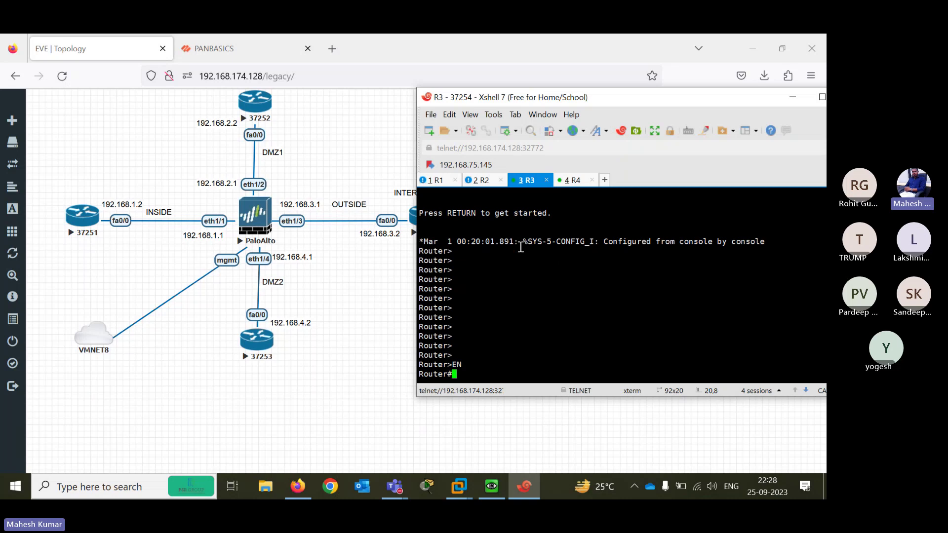
type("PING 192.168.3.1")
key("BackSpace")
type("2")
key("Return")
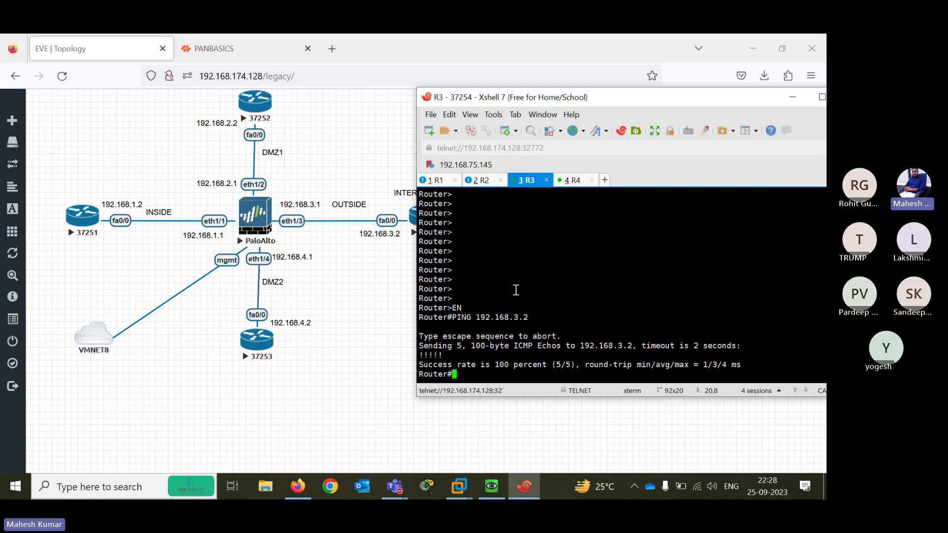
key("Return")
key("Return")
key("Return")
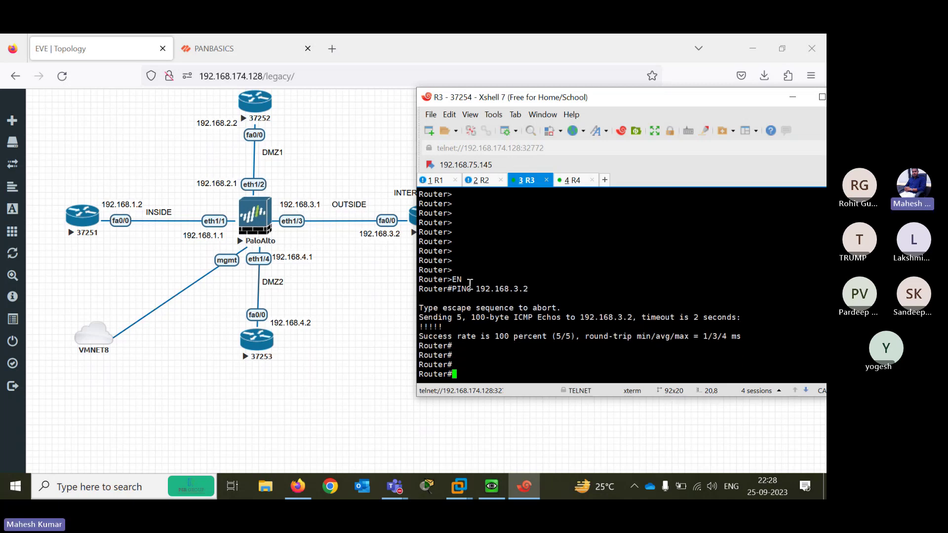
key("Up")
key("BackSpace")
type("192.168.3.")
key("Return")
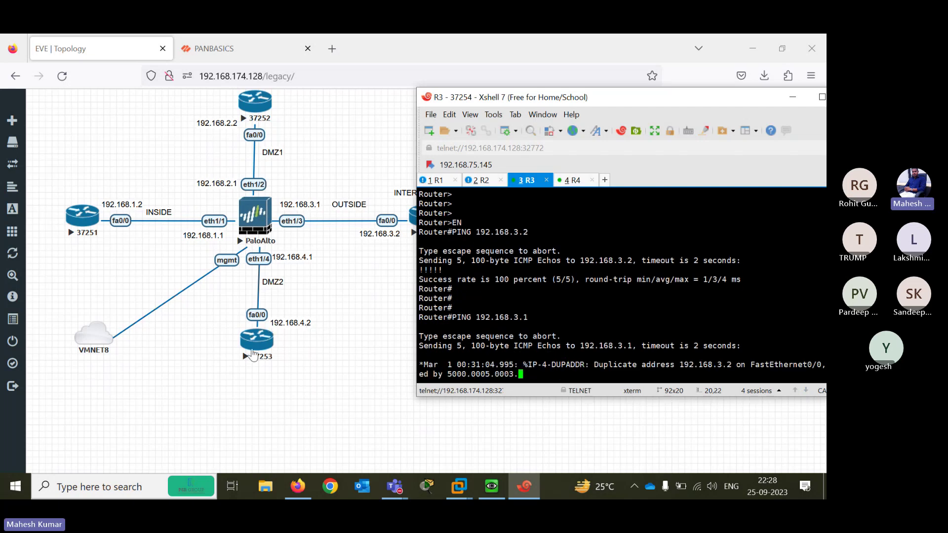
On R4, ping 192.168.4.2 and then the gateway 192.168.4.1
left_click(580, 183)
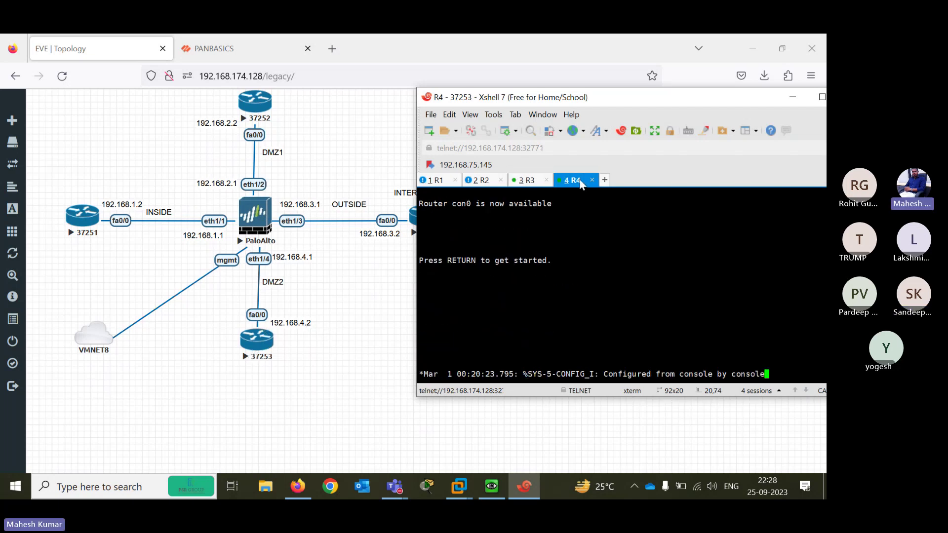
key("Return")
key("Return")
key("Return")
key("Return")
key("Return")
key("Return")
key("Return")
key("Return")
key("Return")
key("Return")
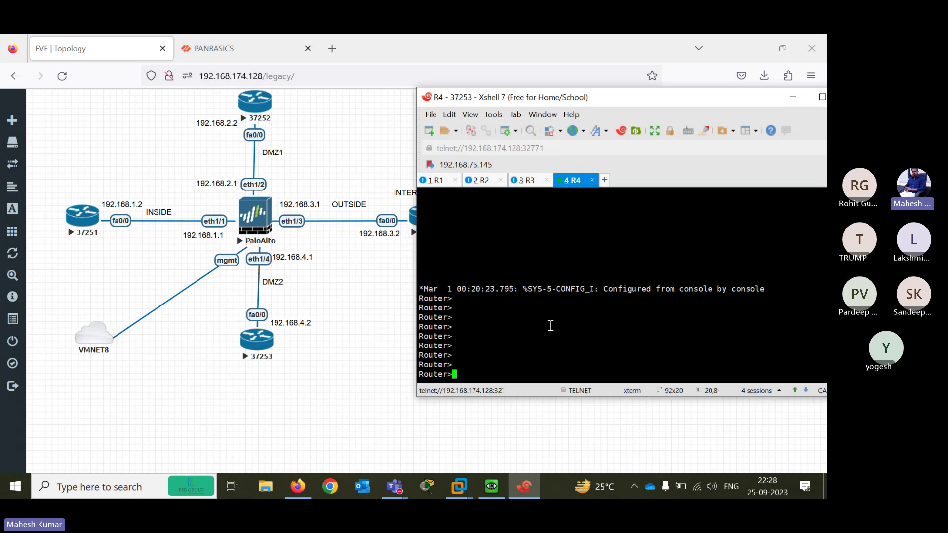
type("PING ")
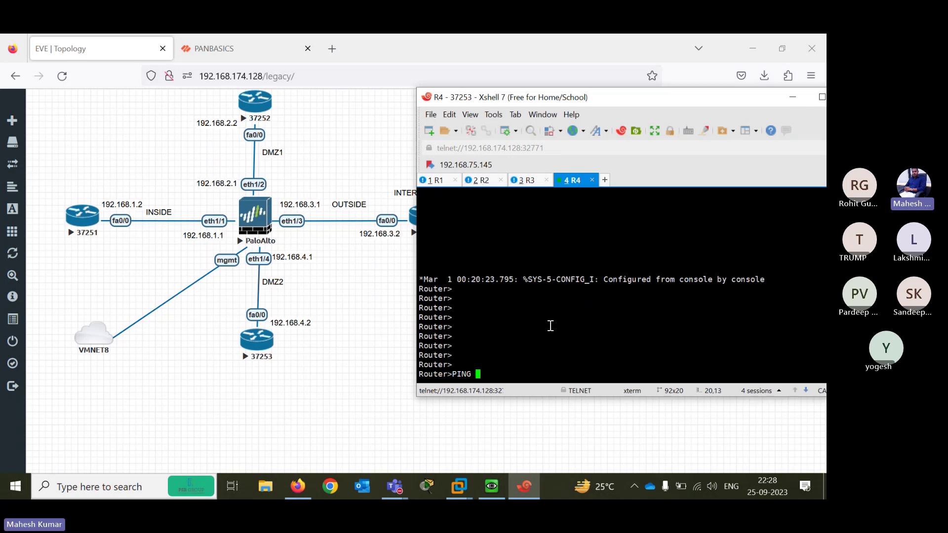
type("192.168.4.")
type("2")
key("Return")
key("Up")
key("BackSpace")
type("1")
key("Return")
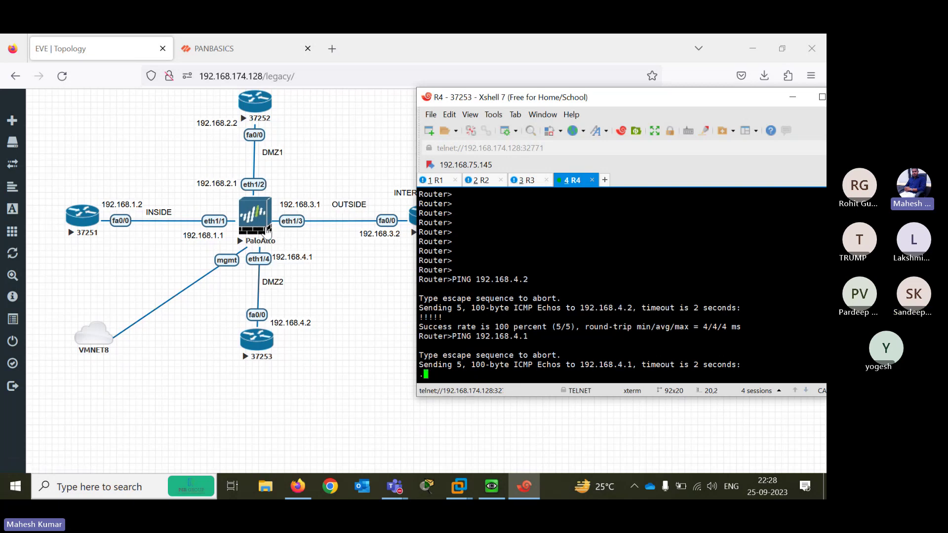
Rerun R3's ping to 192.168.3.1, then return to the EVE topology
left_click(526, 179)
key("Return")
key("Return")
key("Return")
key("Return")
key("Return")
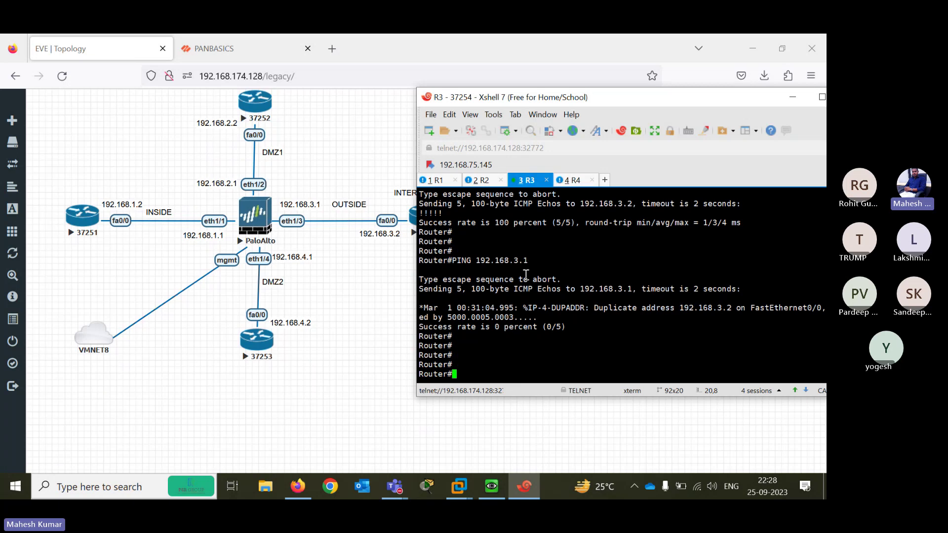
key("Up")
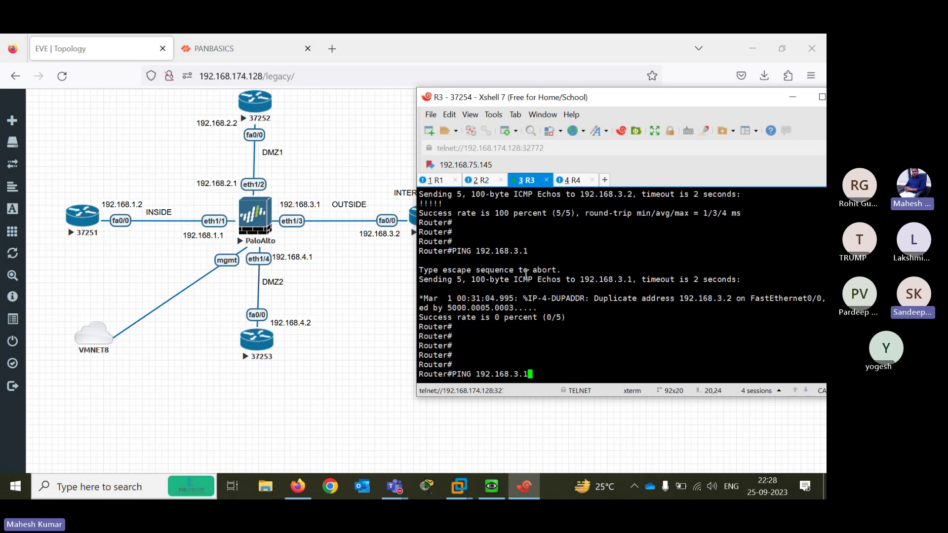
key("Return")
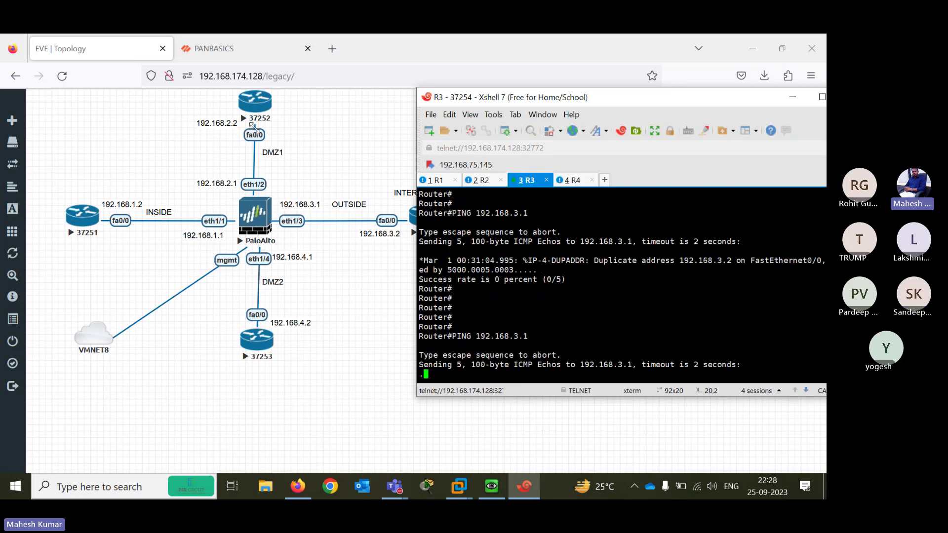
left_click(144, 157)
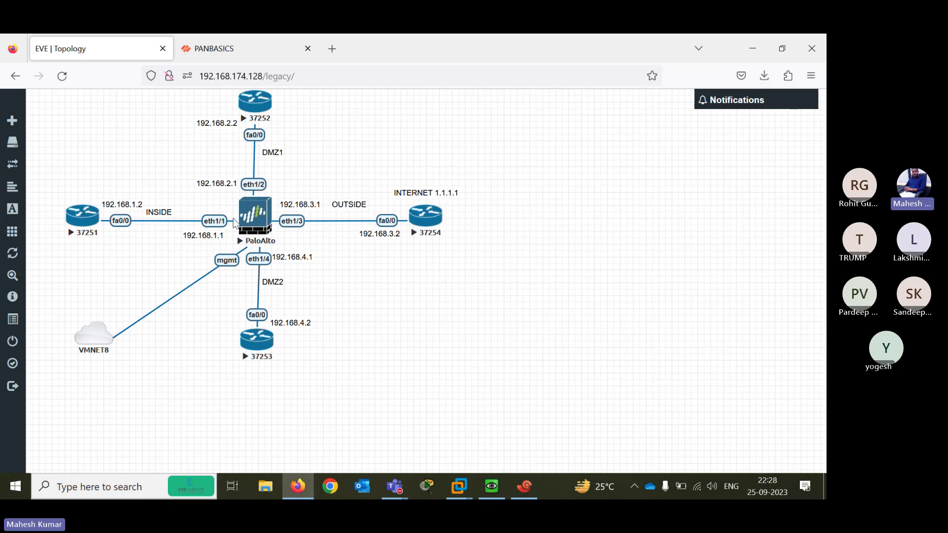
Return to the PA-VM firewall page and dismiss the Commit Status dialog to view the Ethernet interfaces
left_click(223, 49)
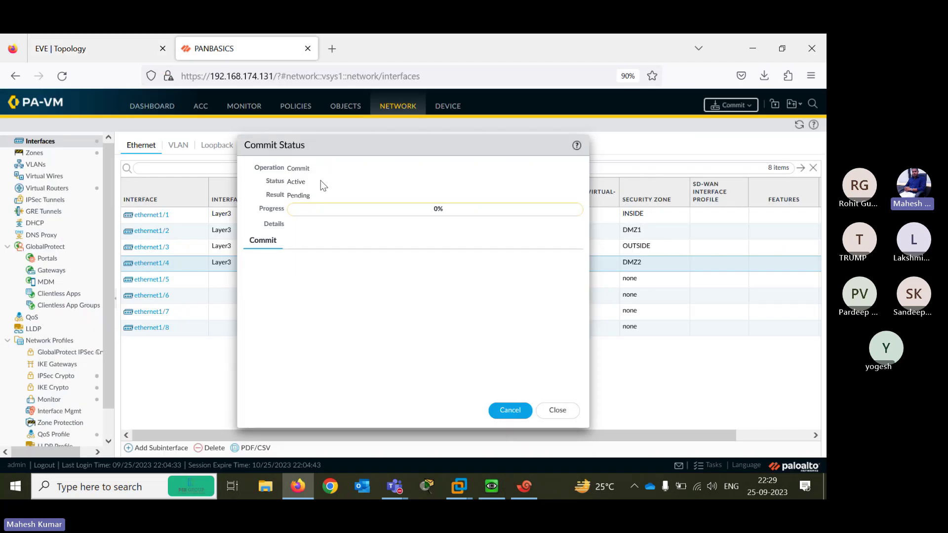
left_click(558, 411)
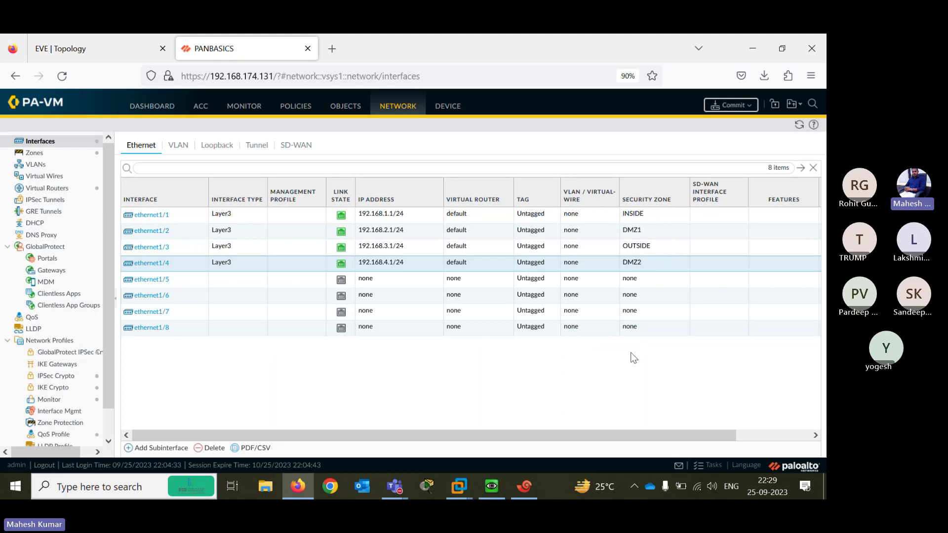
View the lab topology diagram, then go back to the firewall's interfaces page
left_click_drag(609, 433, 529, 427)
left_click(111, 46)
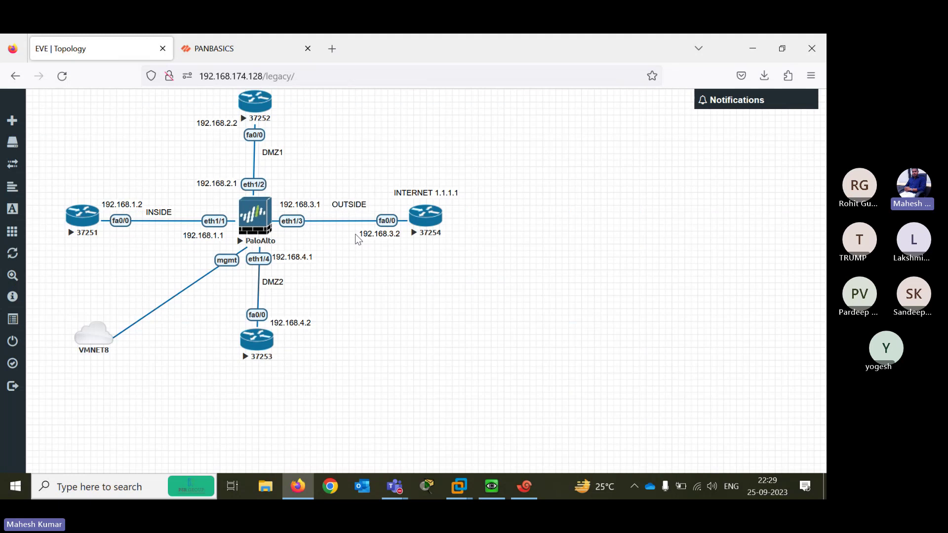
left_click(229, 59)
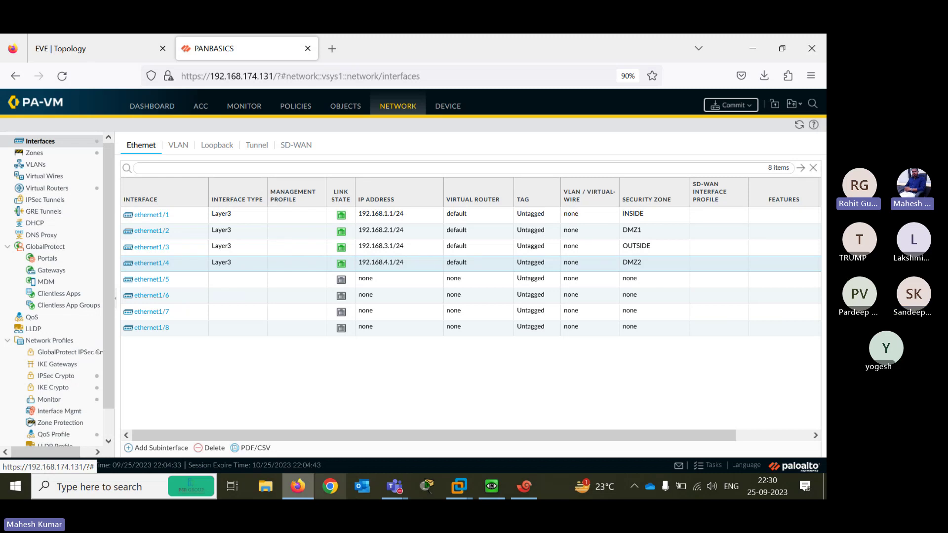
mouse_move(395, 484)
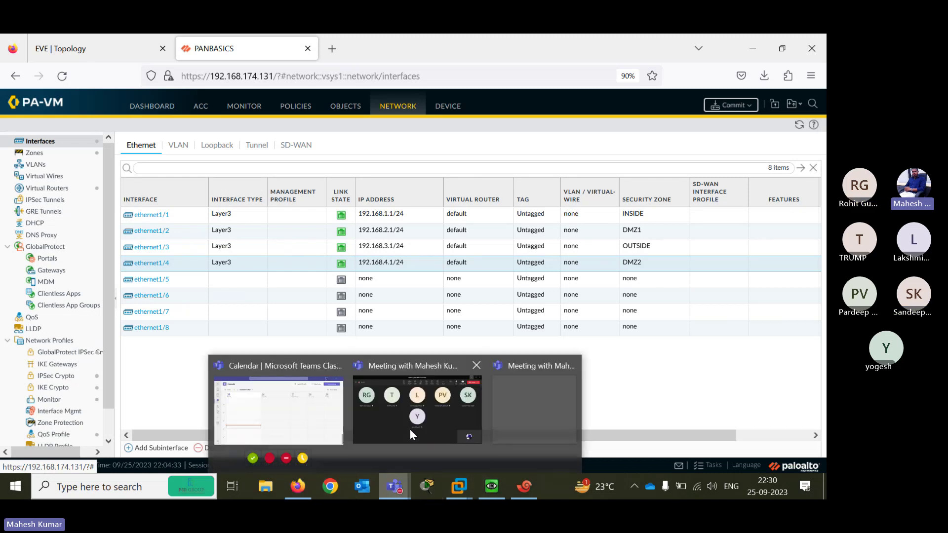
left_click(419, 414)
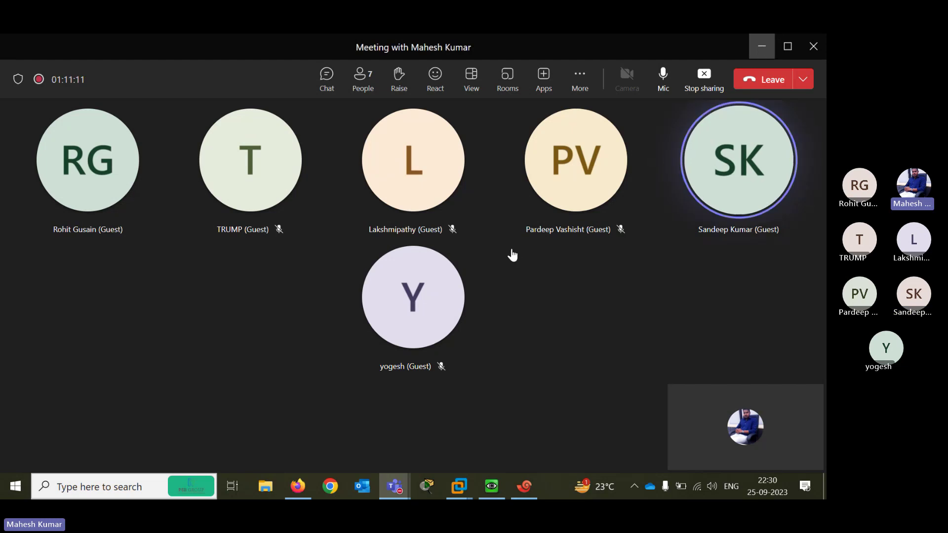
key("alt+Tab")
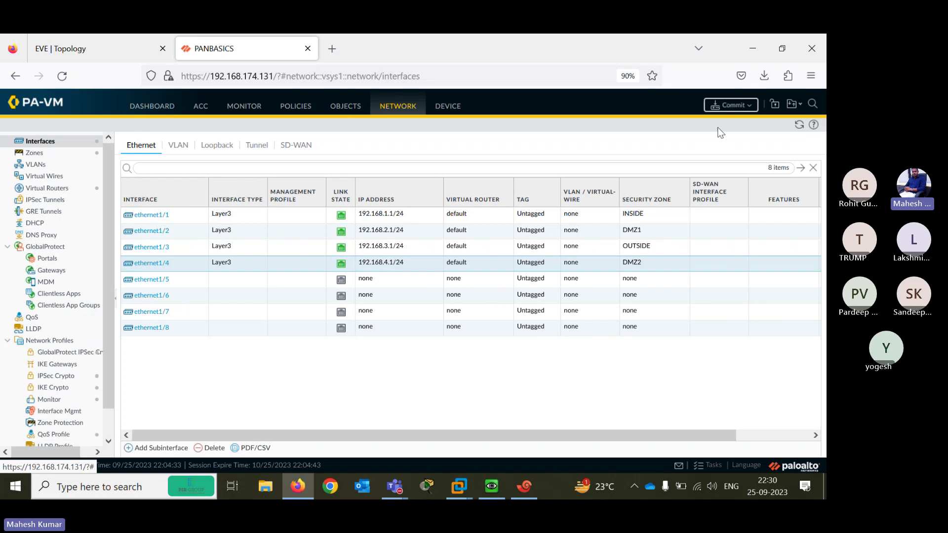
Check the Tasks list until the Commit row reads Completed, then close it
left_click(710, 466)
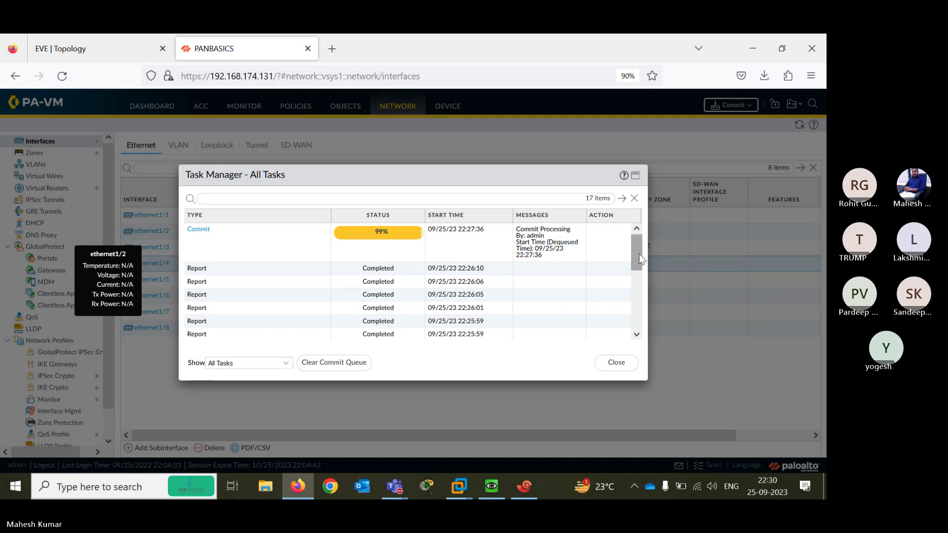
scroll(639, 254, "down", 3)
scroll(629, 236, "up", 3)
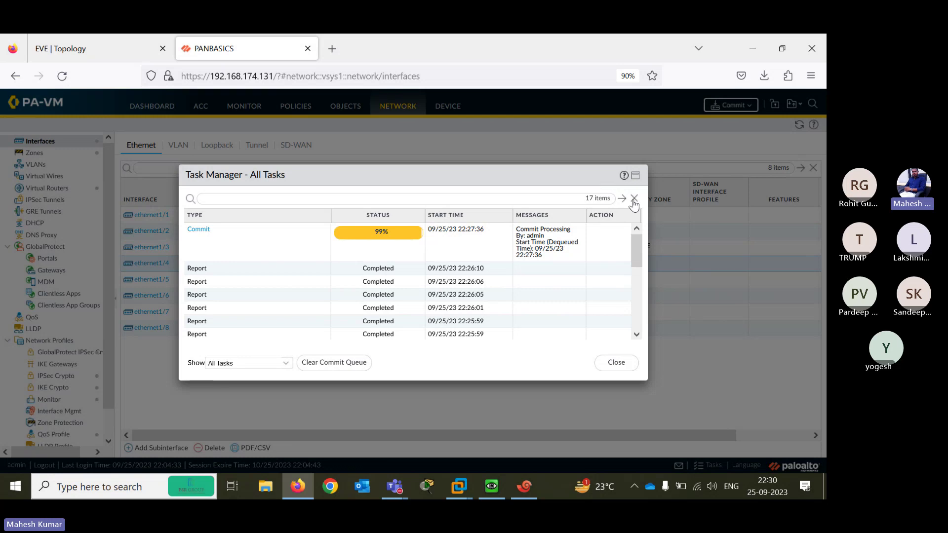
left_click_drag(637, 267, 638, 197)
left_click(619, 363)
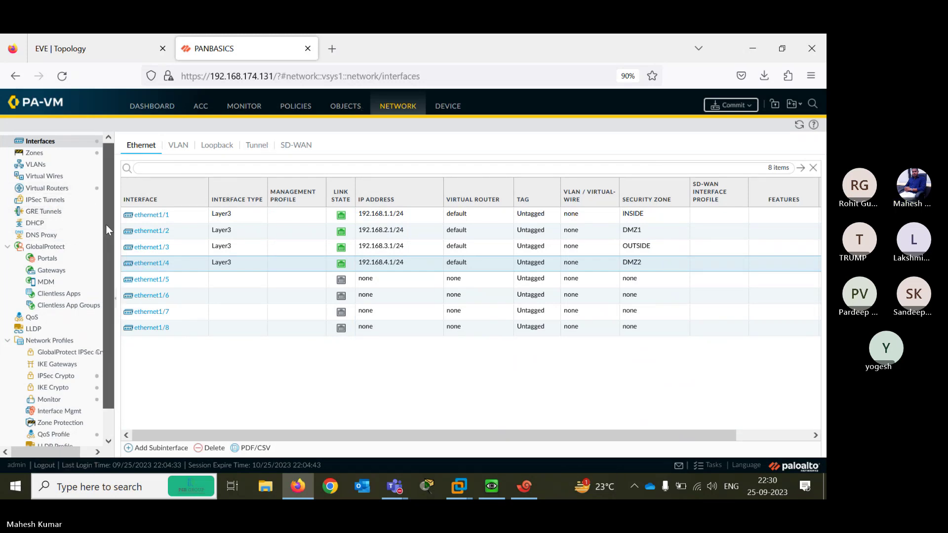
left_click_drag(106, 224, 102, 197)
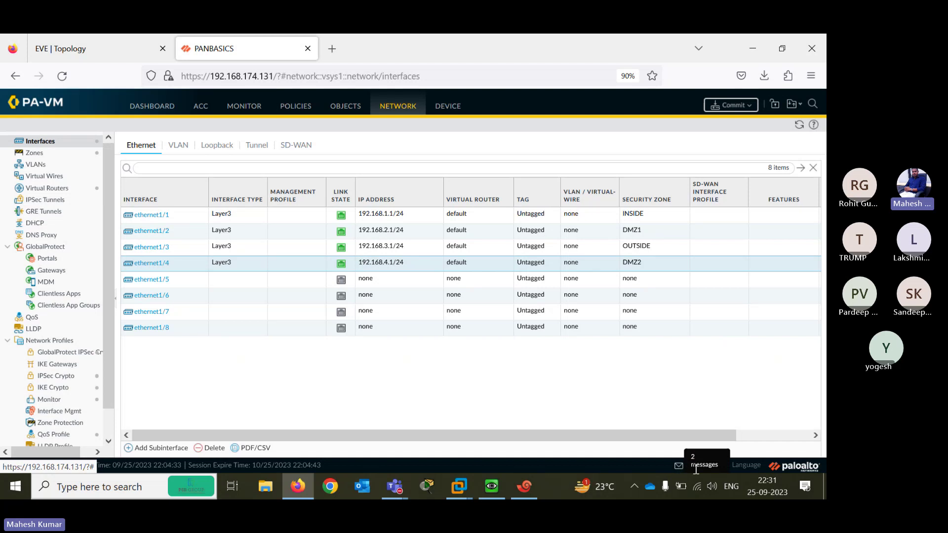
left_click(714, 465)
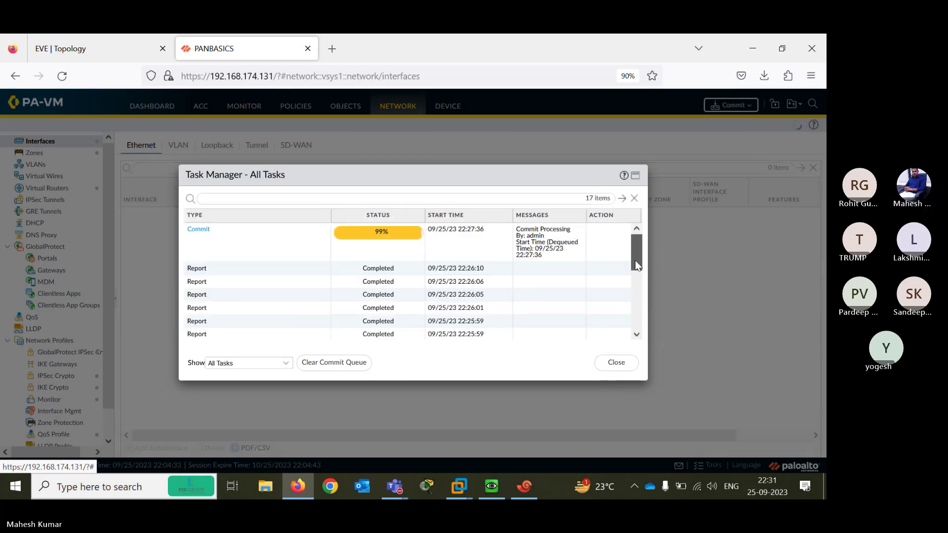
left_click_drag(636, 260, 633, 230)
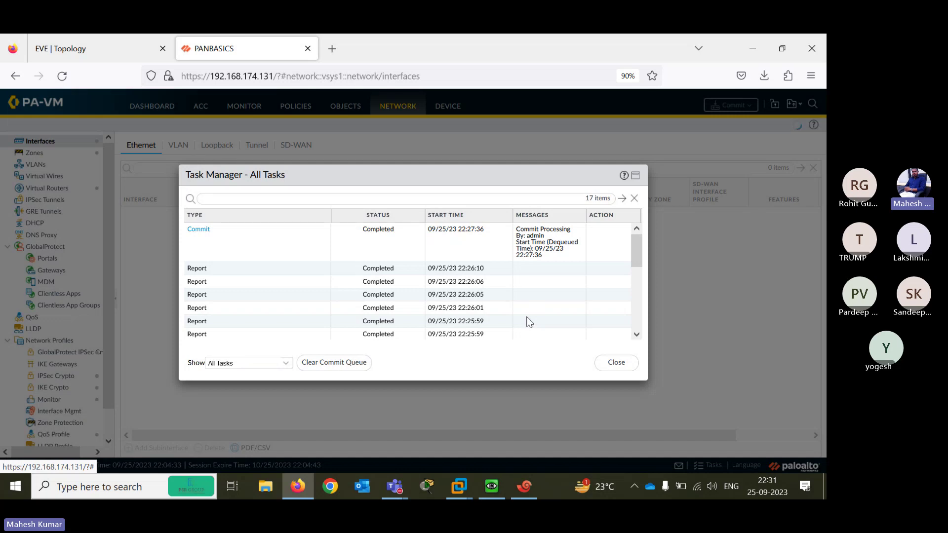
left_click(616, 364)
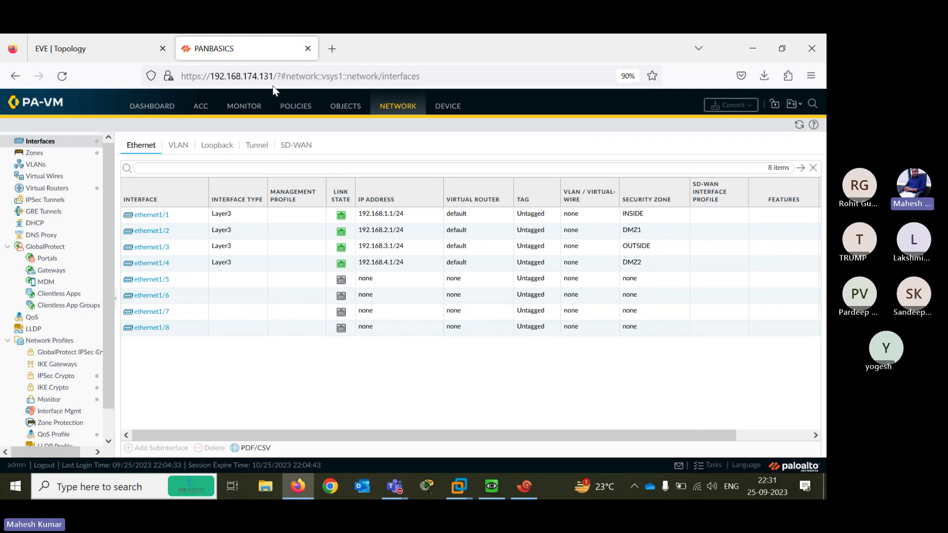
Start an SSH session named 'PALO ALTO SSH' in Xshell, then cancel it unsaved
left_click(527, 494)
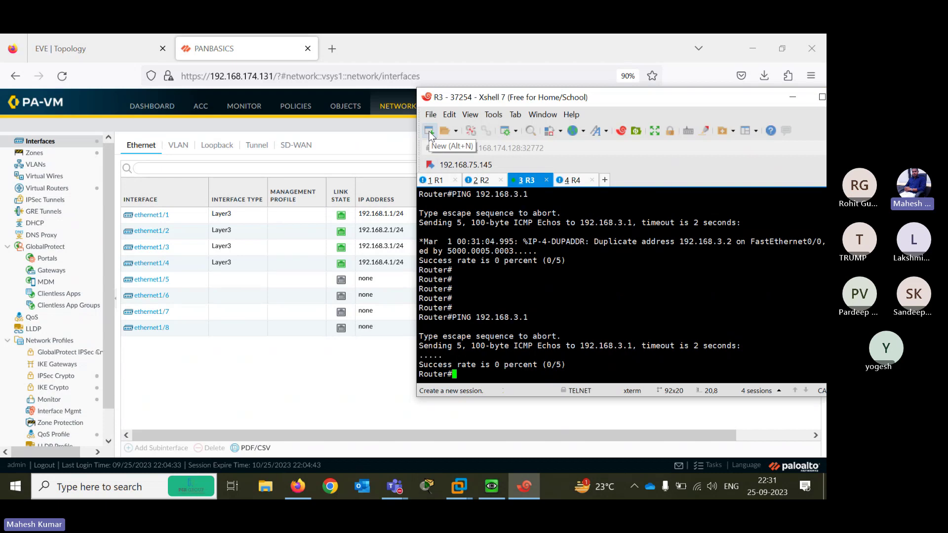
left_click(429, 132)
left_click(691, 147)
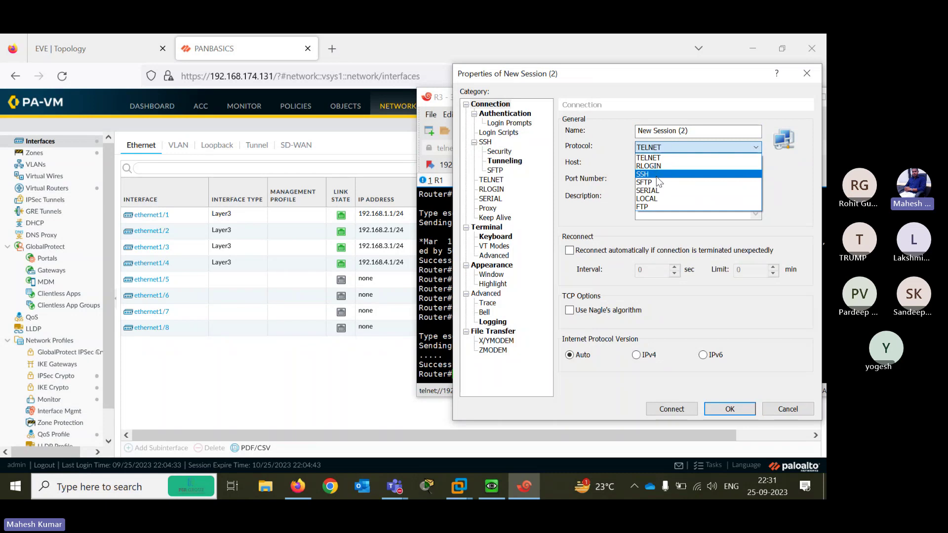
left_click(656, 176)
left_click_drag(692, 130, 567, 121)
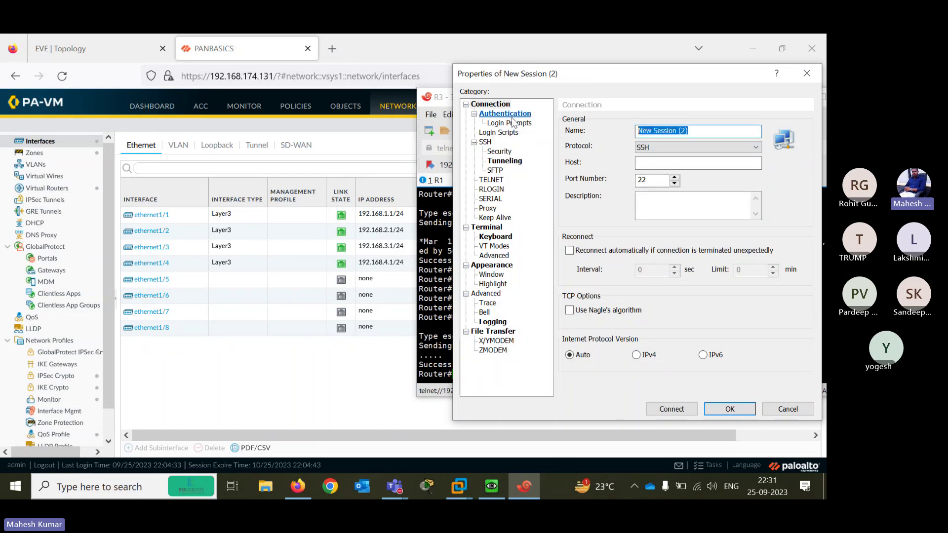
type("PALO ALTO SSH")
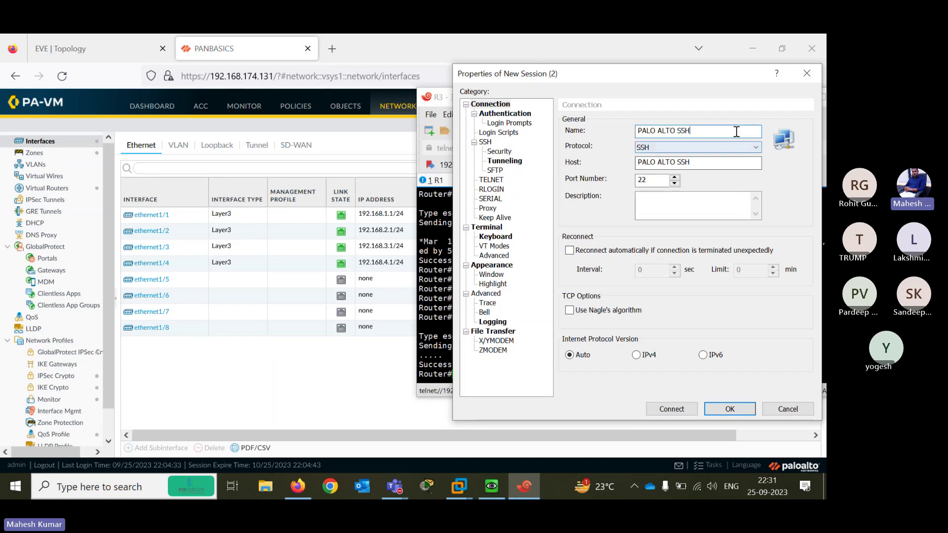
left_click_drag(702, 167, 601, 155)
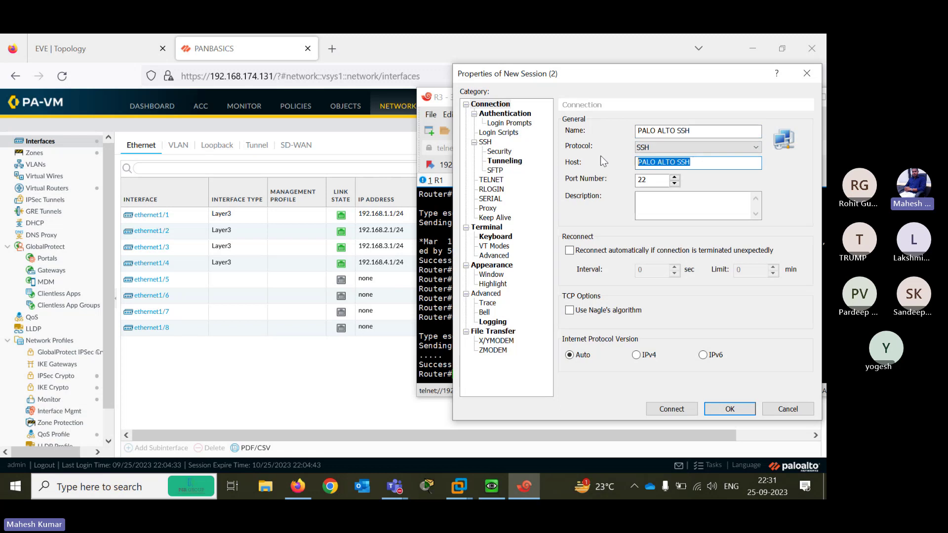
type("192.168.174.131")
key("Escape")
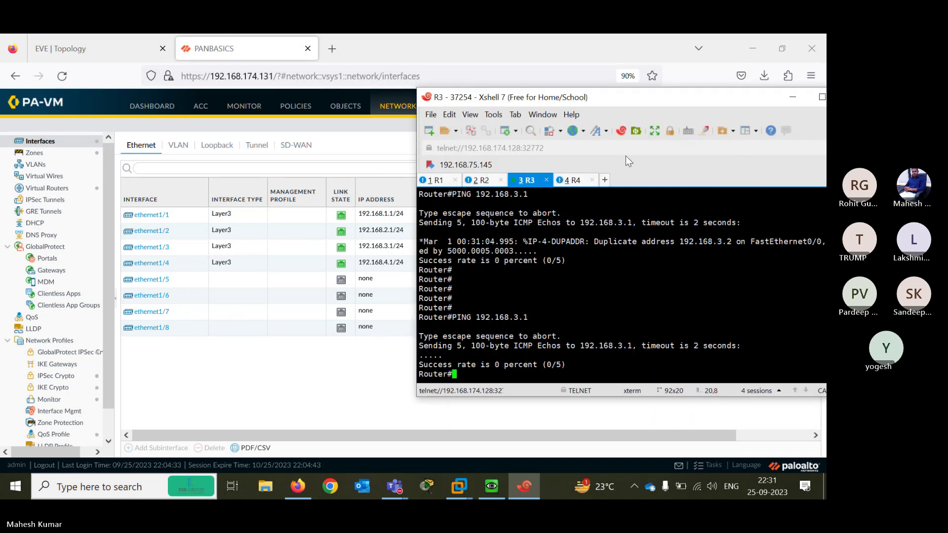
left_click_drag(569, 100, 433, 77)
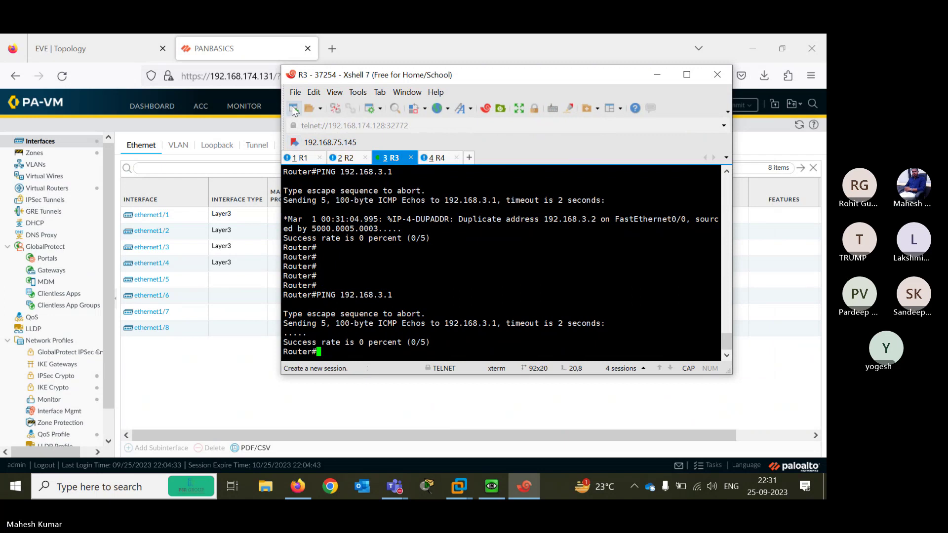
Create SSH session PASSH to host 192.168.174.131 and connect to it
left_click(294, 109)
left_click(568, 125)
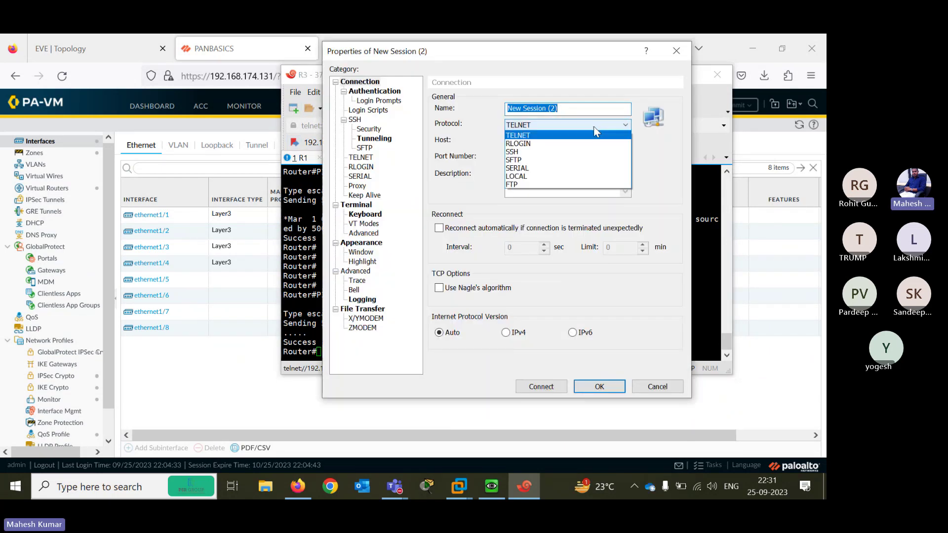
left_click(538, 153)
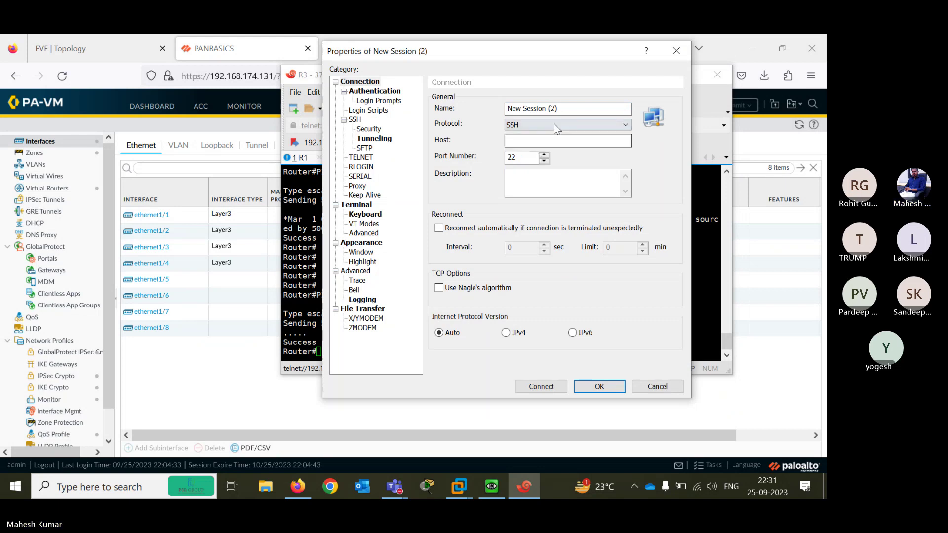
left_click(560, 108)
key("ctrl+a")
type("PA")
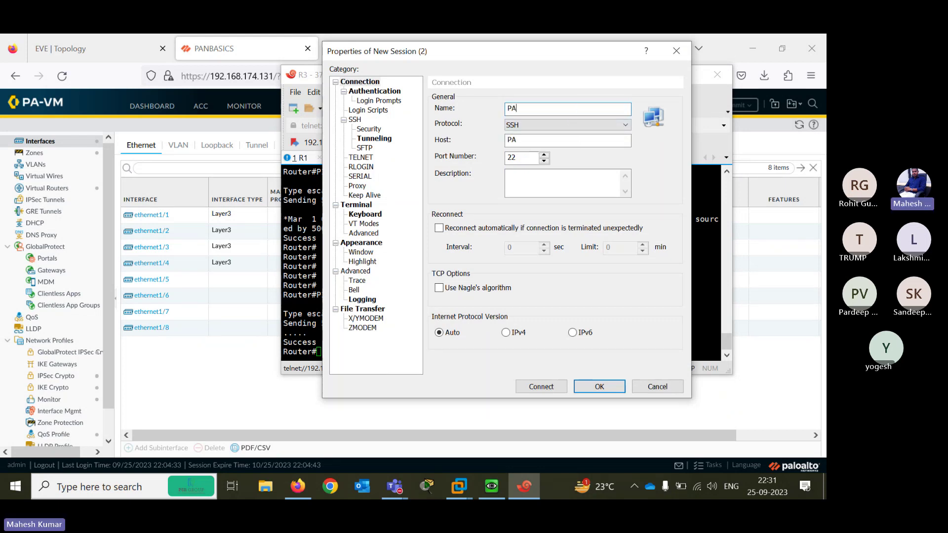
type("2")
key("BackSpace")
type("SSH")
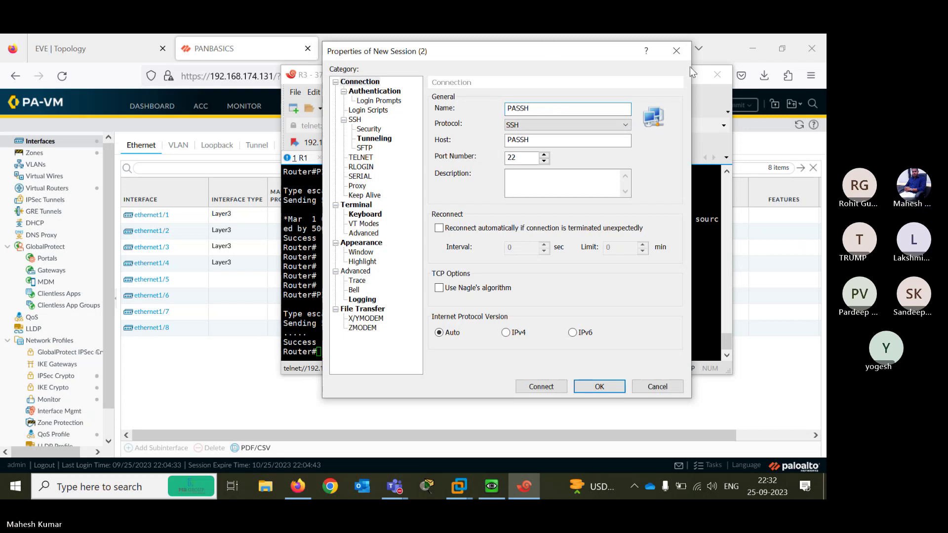
left_click_drag(536, 140, 427, 142)
type("1")
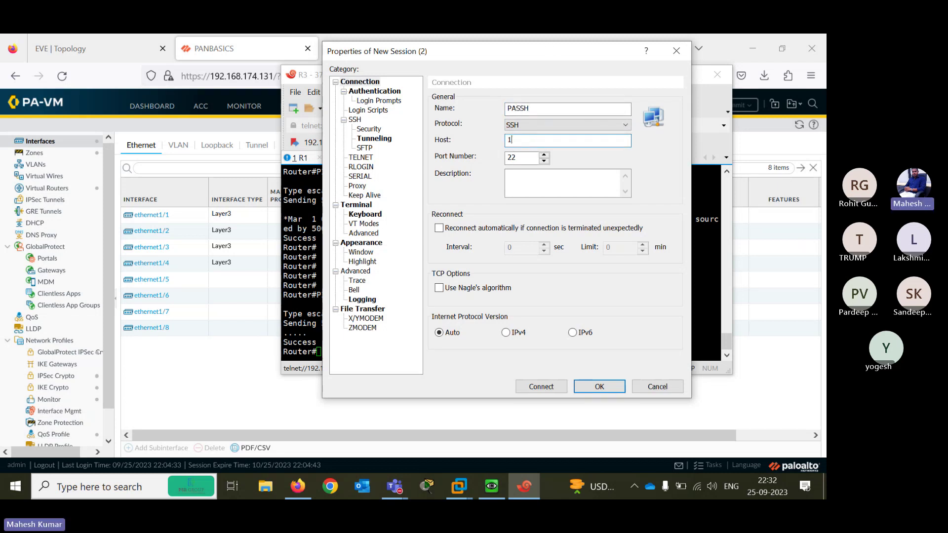
type("92.168.174.131")
left_click(540, 387)
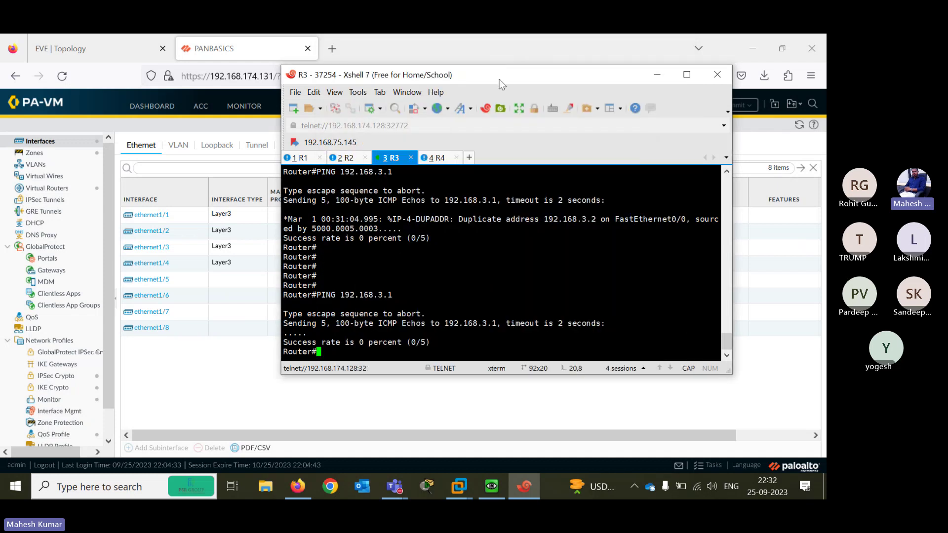
left_click_drag(502, 85, 461, 98)
Reposition the Xshell window and widen the terminal to 114 columns
left_click(567, 88)
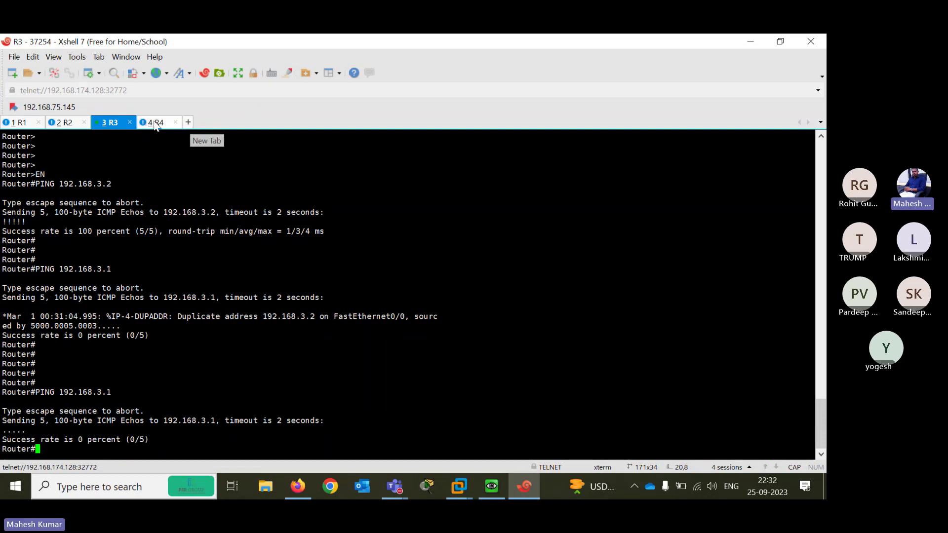
left_click(772, 40)
left_click_drag(426, 87, 520, 90)
left_click_drag(706, 222, 813, 221)
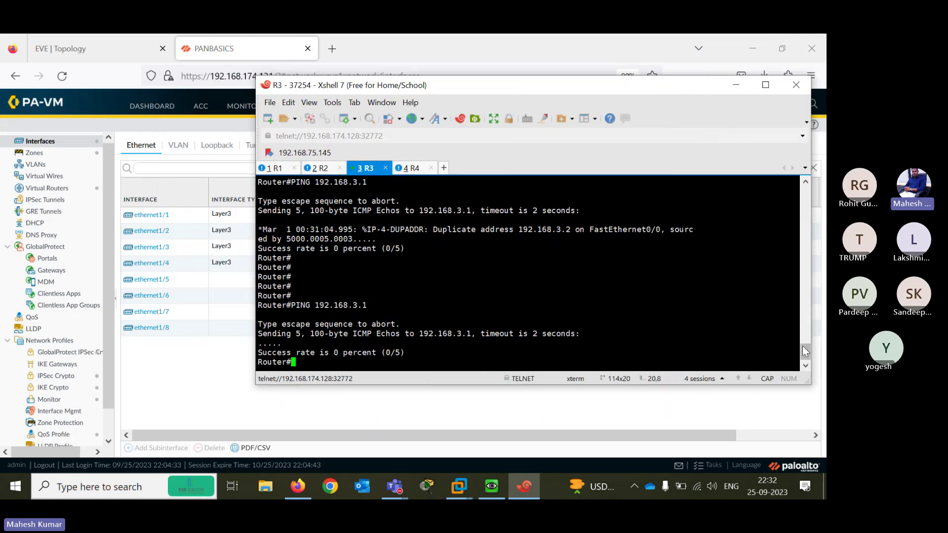
mouse_move(803, 350)
left_mouse_down()
mouse_move(800, 317)
mouse_move(802, 352)
left_mouse_up()
Cycle through the R1–R4 router sessions to review ping results, ending on R4
left_click(275, 168)
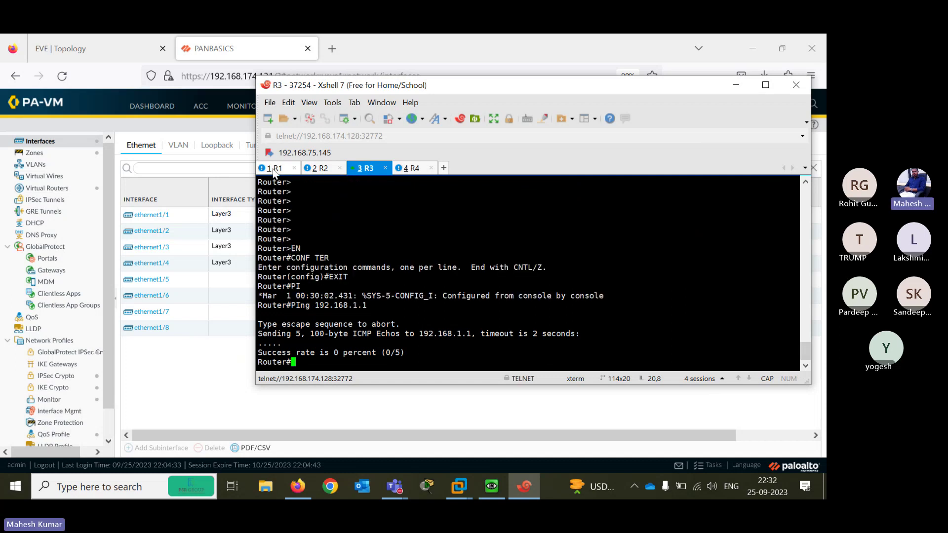
left_click(318, 169)
left_click(365, 170)
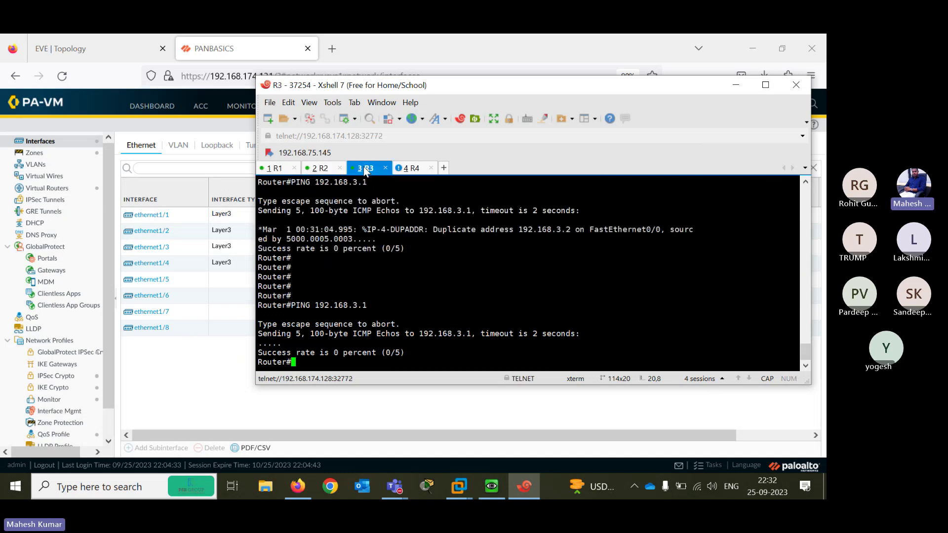
left_click(416, 170)
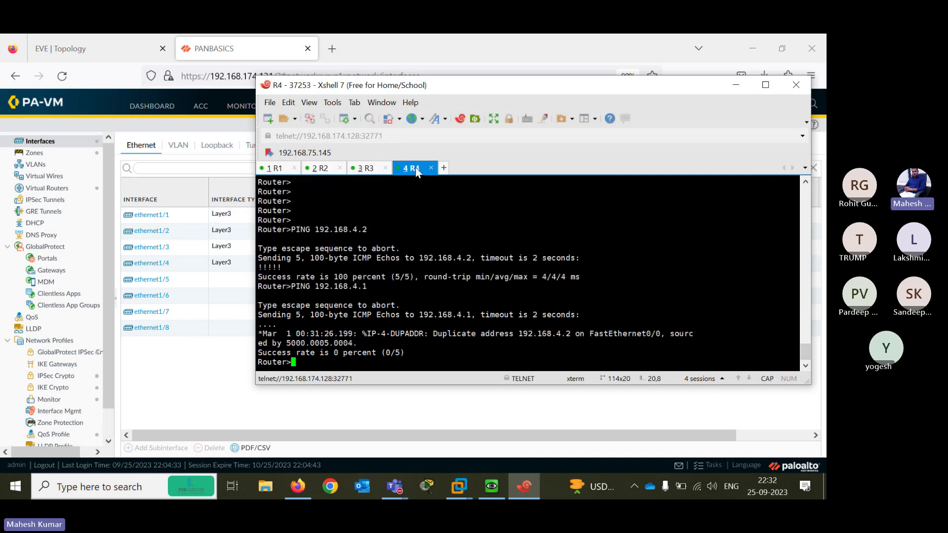
left_click(276, 170)
left_click(318, 170)
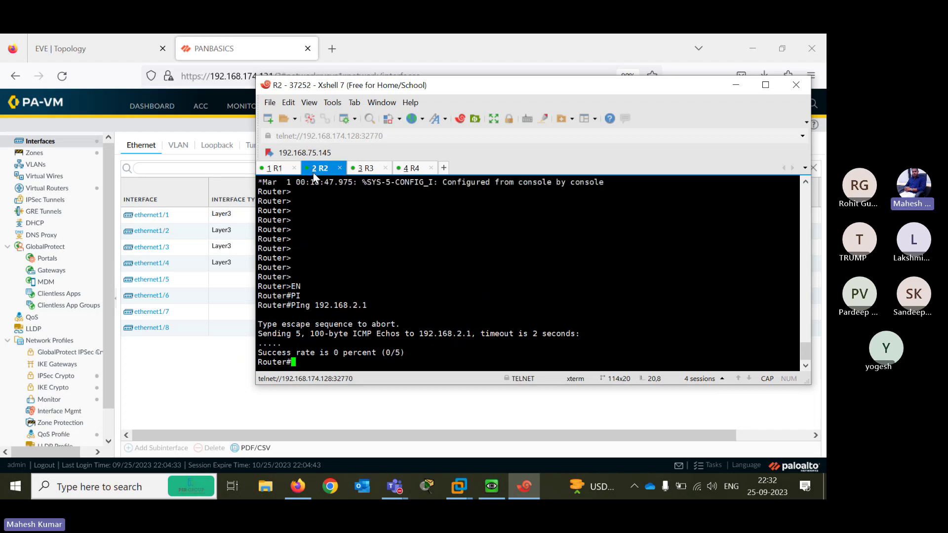
left_click(367, 170)
left_click(411, 168)
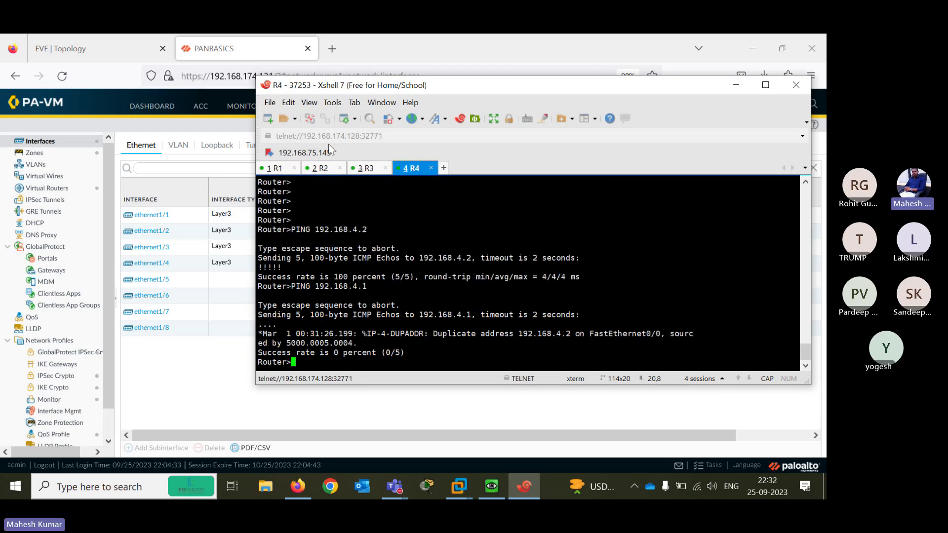
left_click(268, 120)
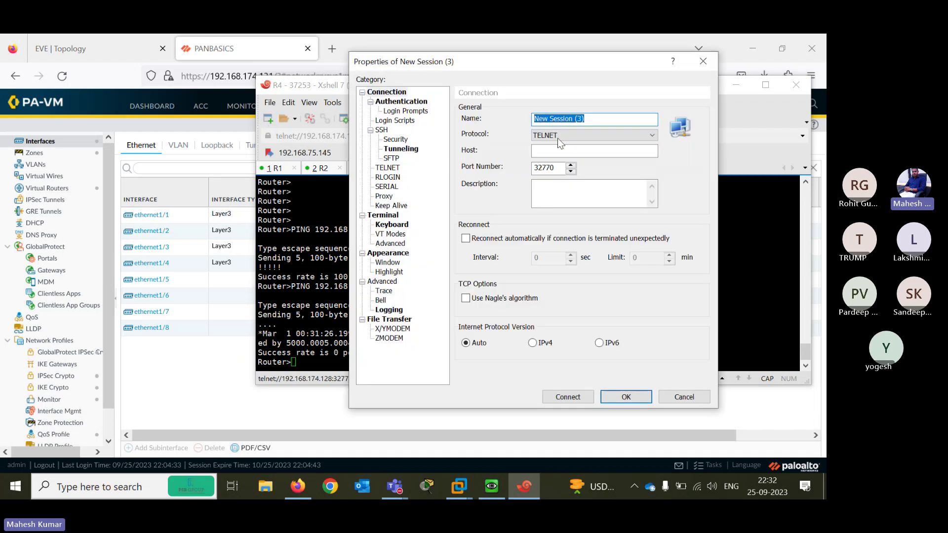
left_click(703, 60)
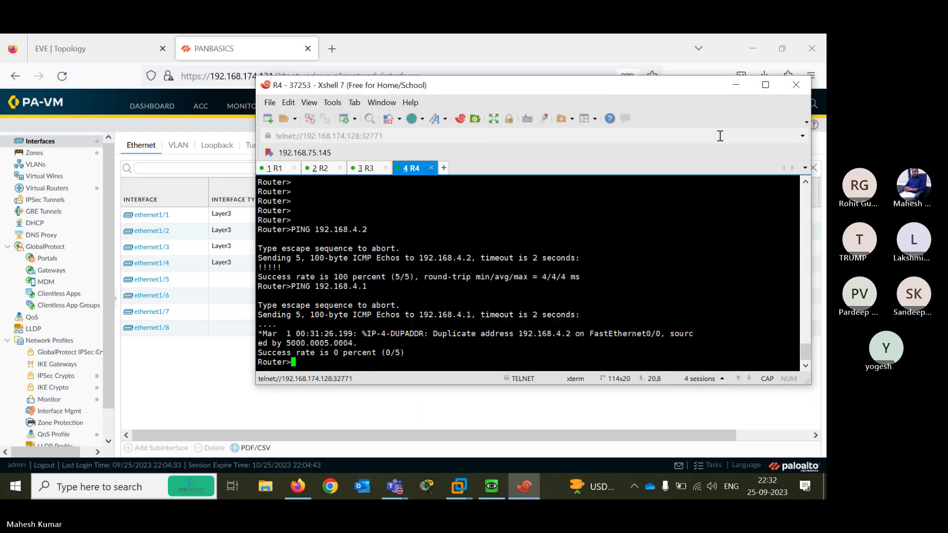
Create an SSH session named SSH to 192.168.174.131 and attempt to connect
left_click(773, 88)
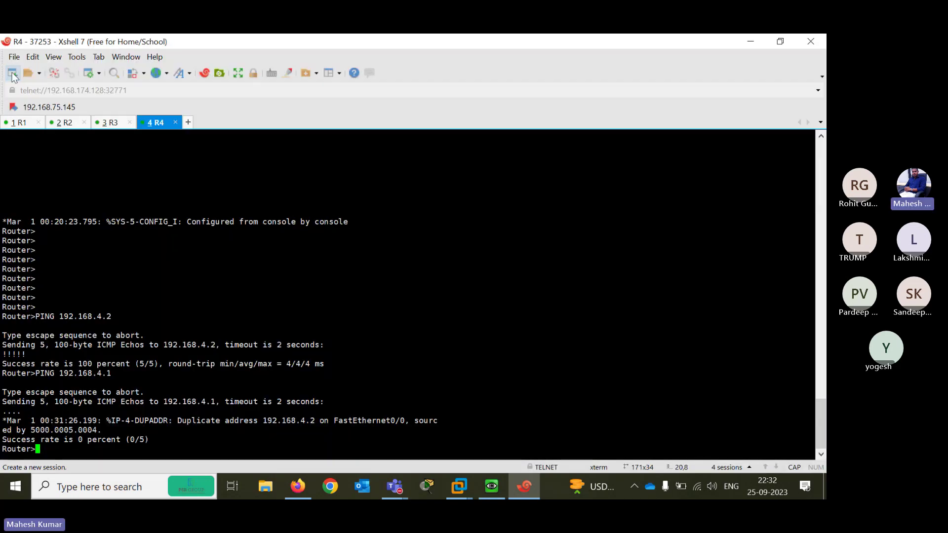
left_click(12, 73)
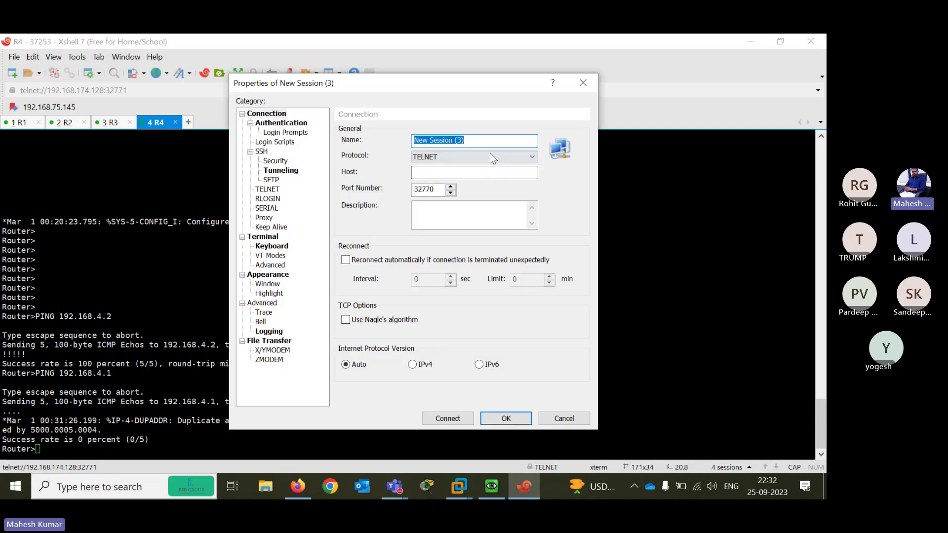
left_click(489, 157)
left_click(424, 184)
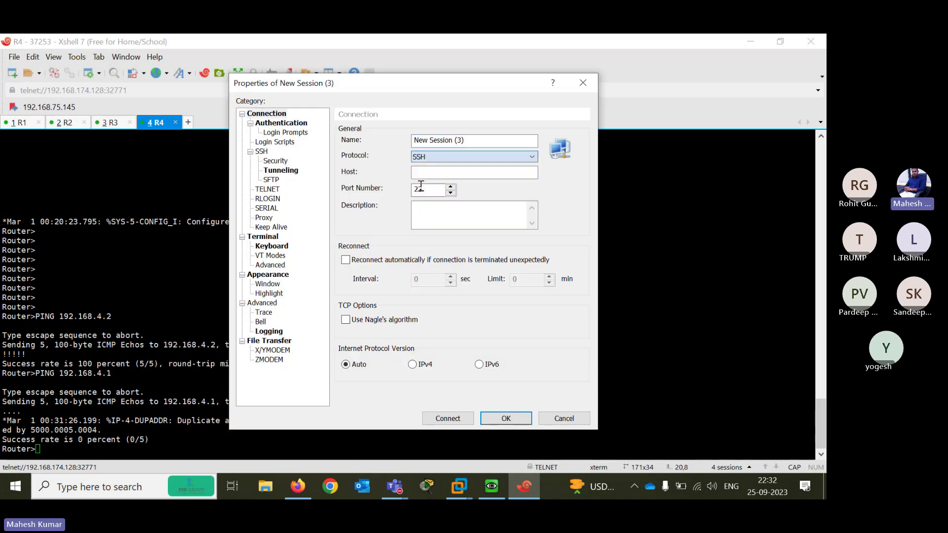
left_click(437, 173)
type("192")
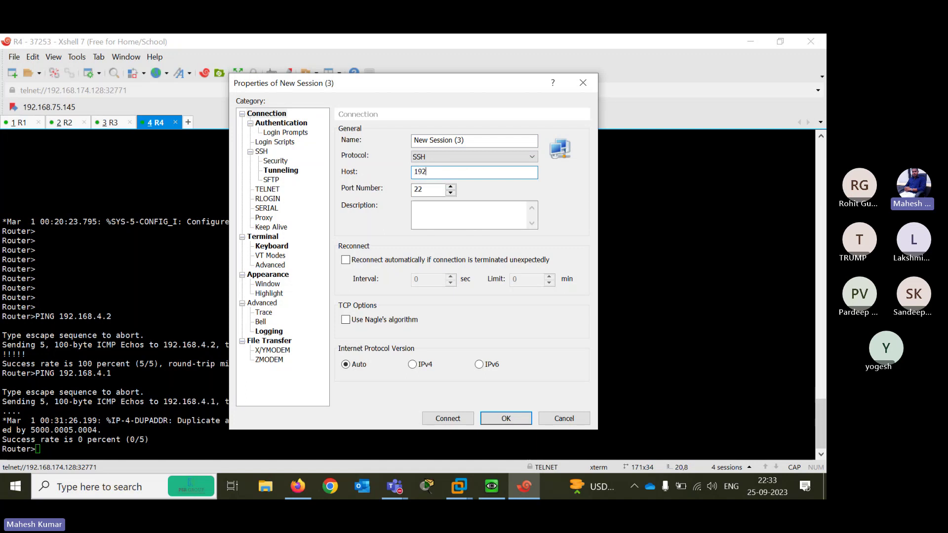
type(".168.174.131")
left_click(484, 487)
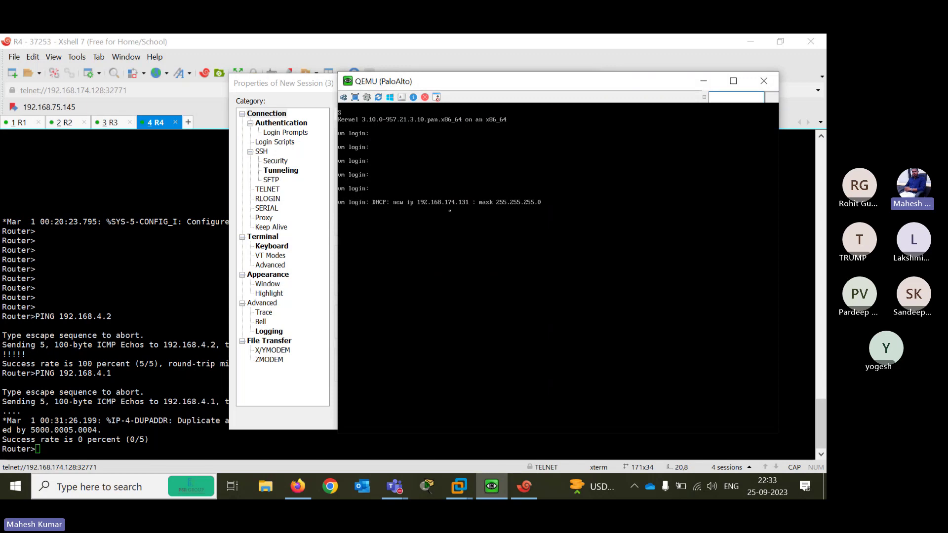
left_click(703, 81)
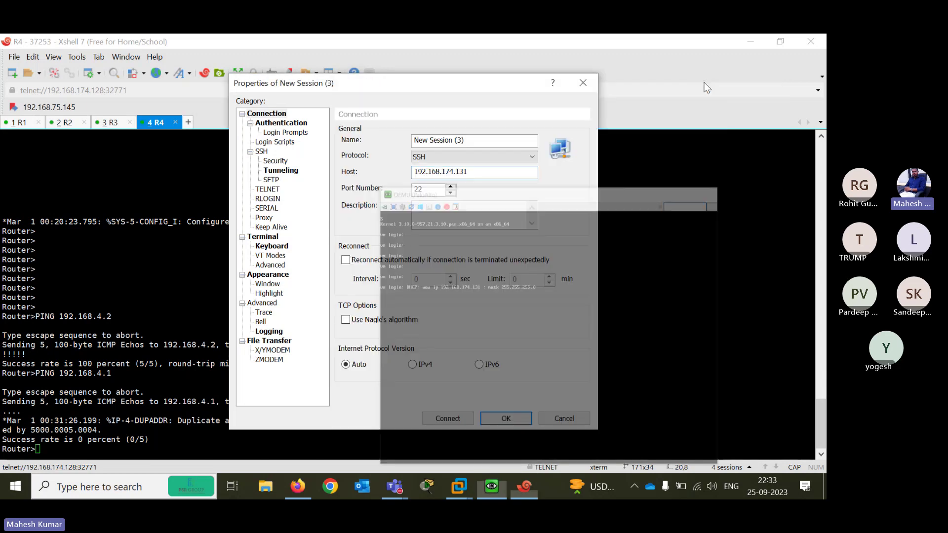
type("131")
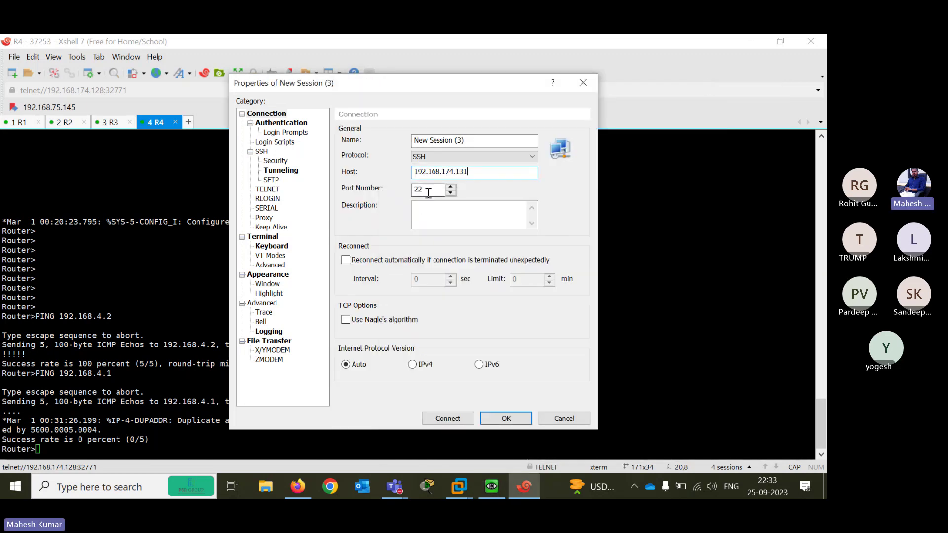
left_click(473, 145)
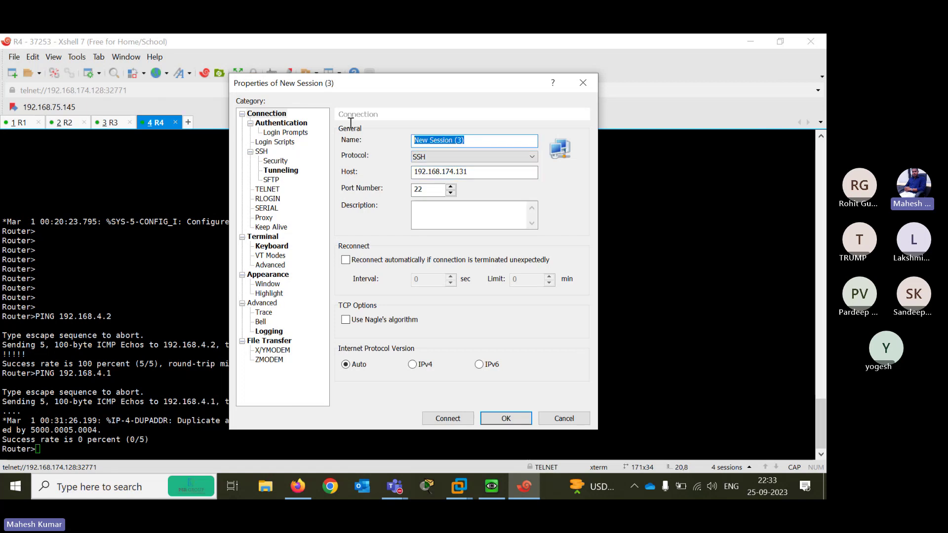
type("SSH")
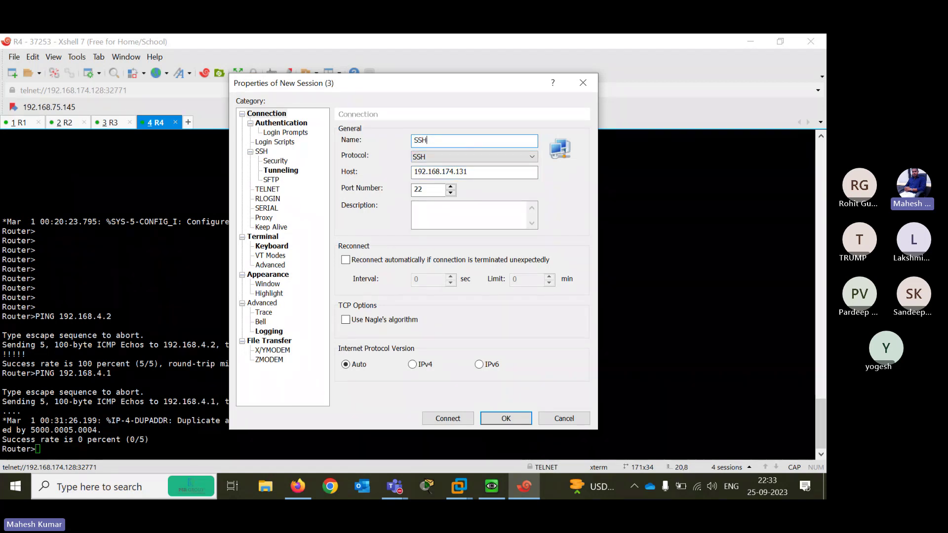
left_click(444, 421)
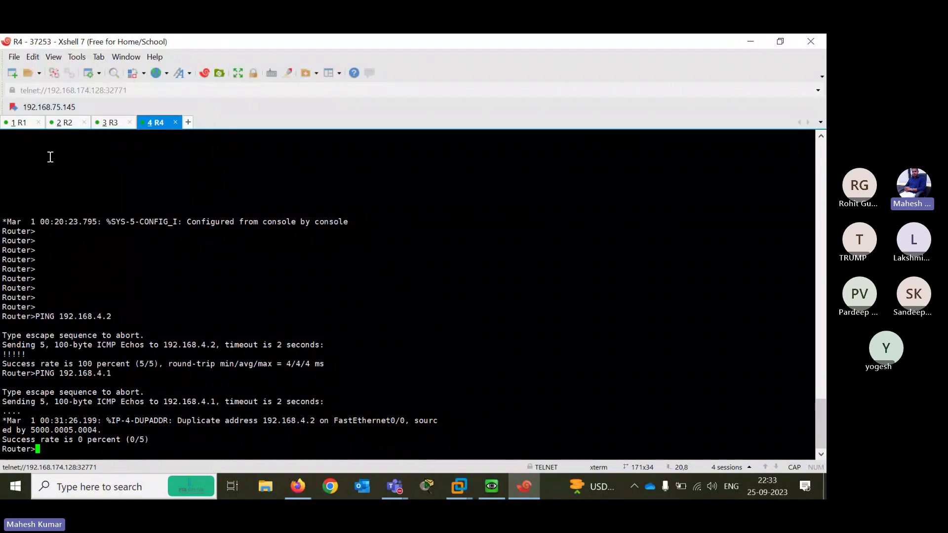
Restore and widen the Xshell window, then open a new local shell tab
left_click(784, 40)
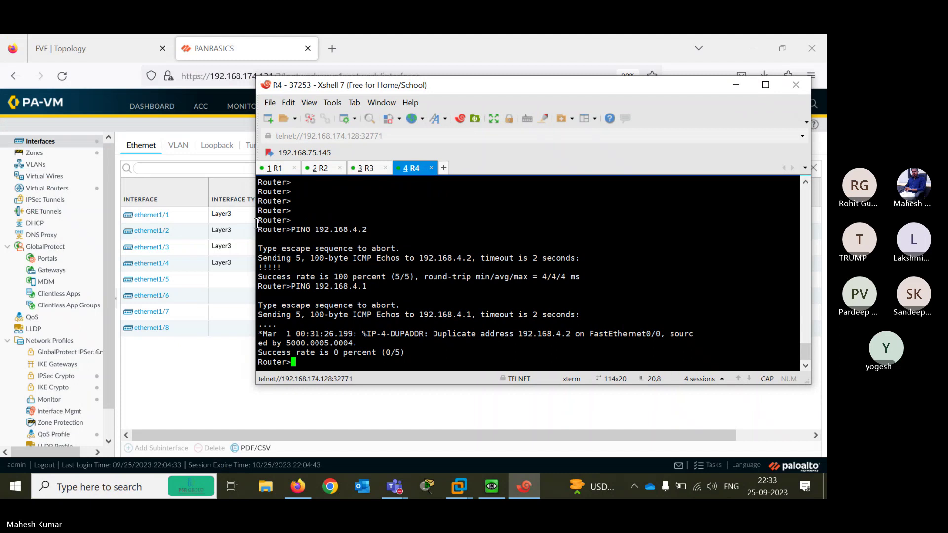
left_click_drag(255, 220, 126, 218)
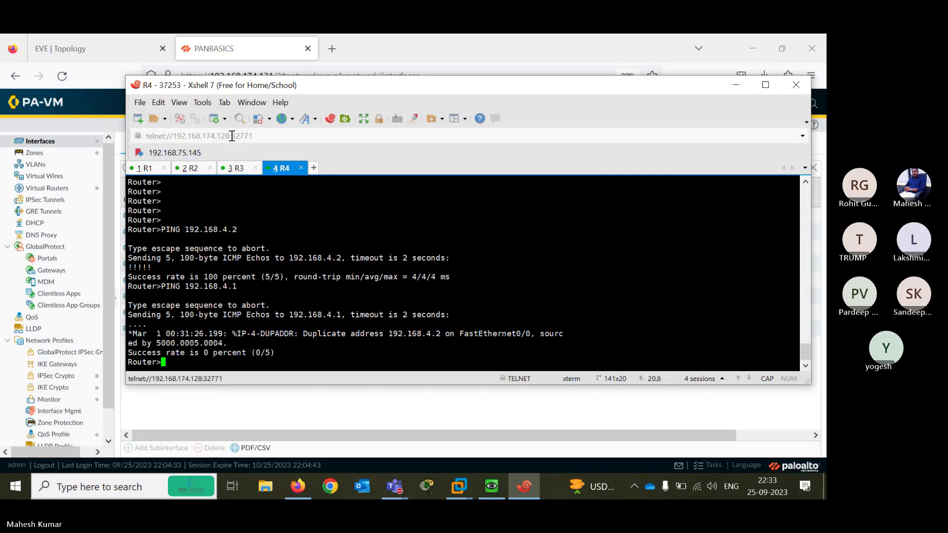
left_click(314, 168)
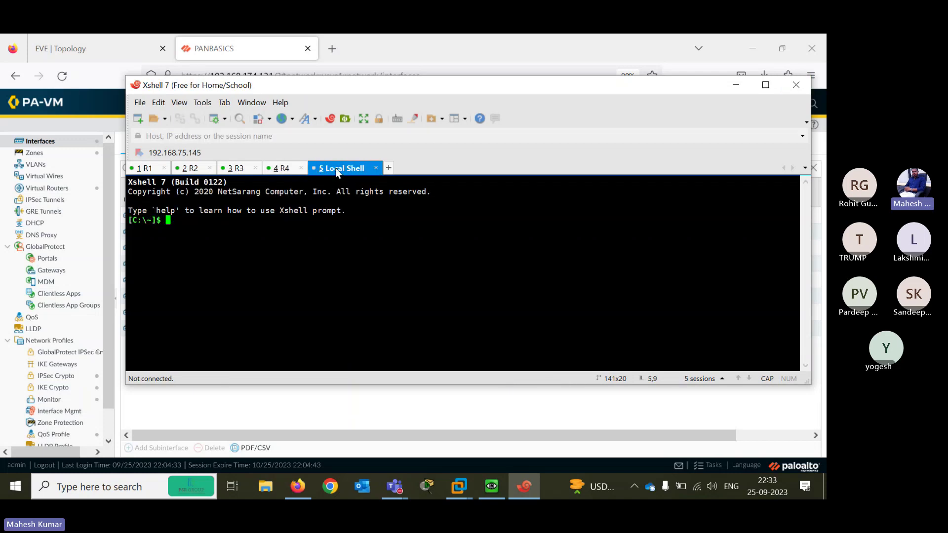
Prepare a new SSH session to 192.168.174.131 on port 22, checking the firewall console's IP
left_click(765, 88)
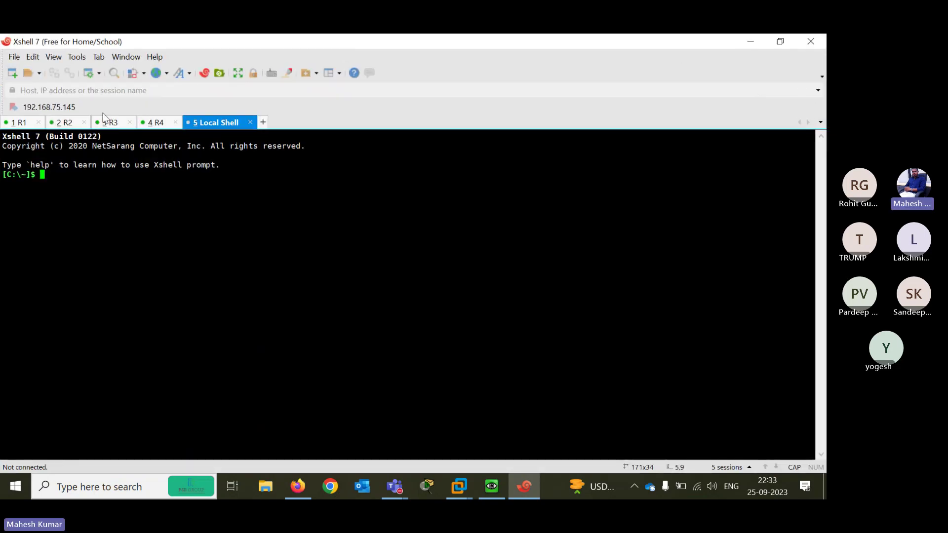
left_click(12, 73)
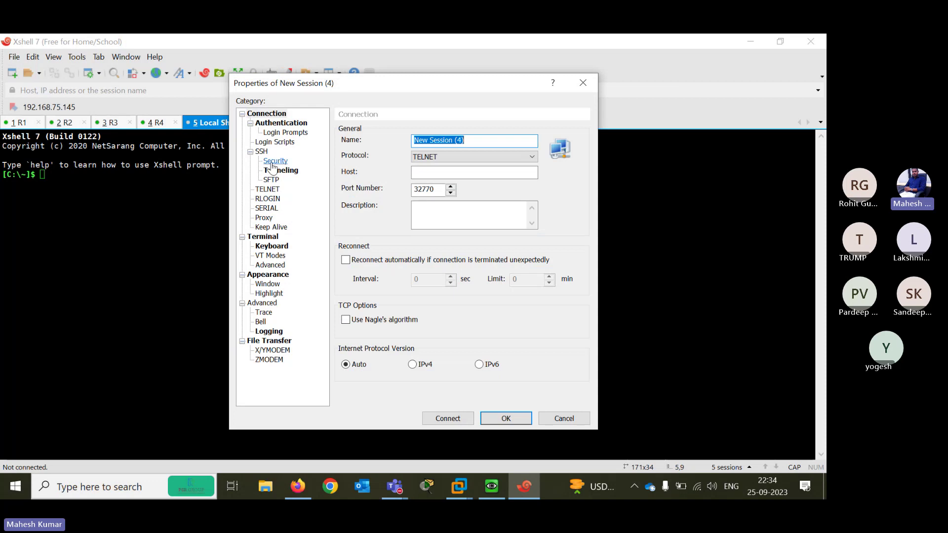
left_click(464, 156)
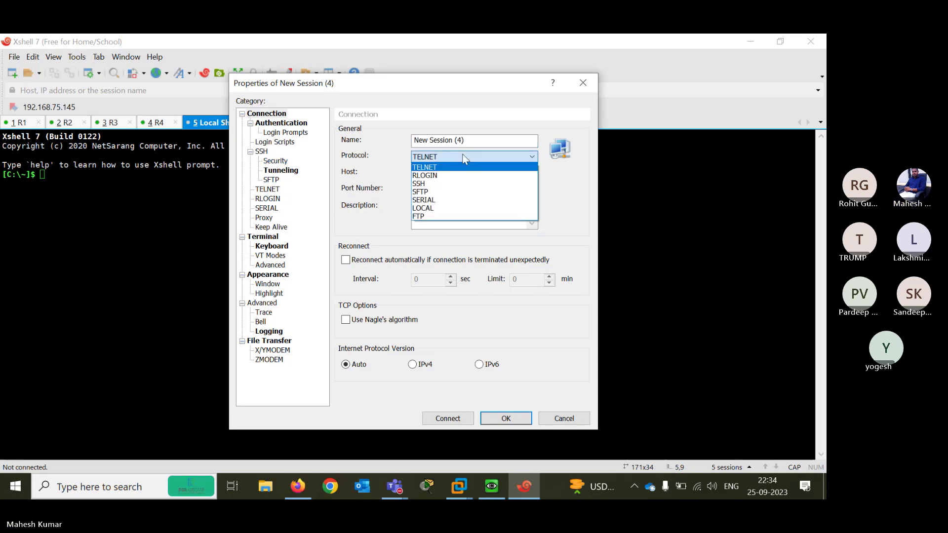
left_click(434, 184)
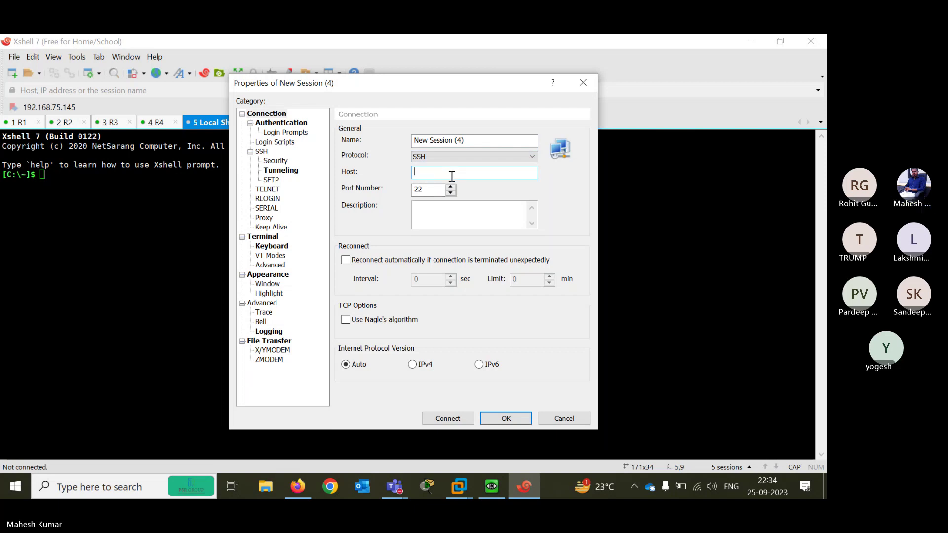
left_click(451, 176)
type("1")
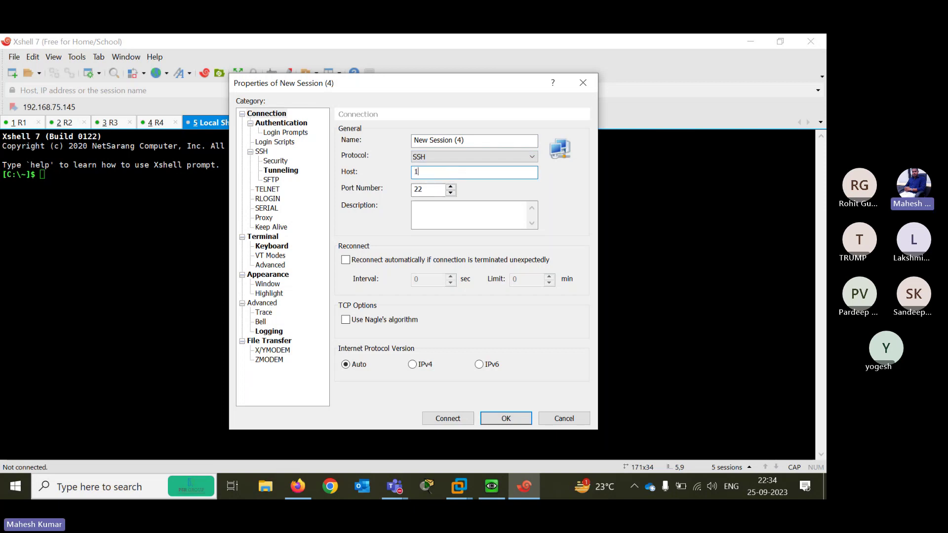
type("92.168.174.131")
left_click(504, 487)
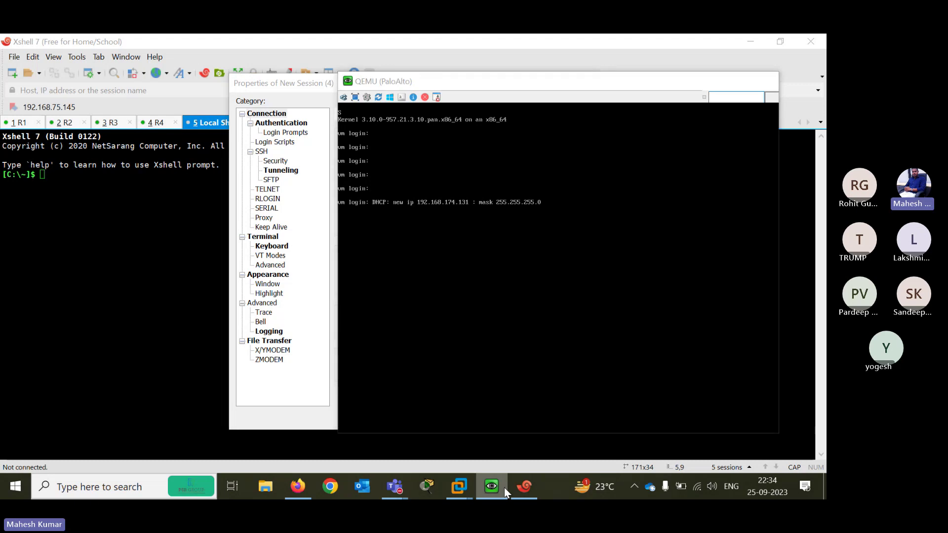
left_click(505, 487)
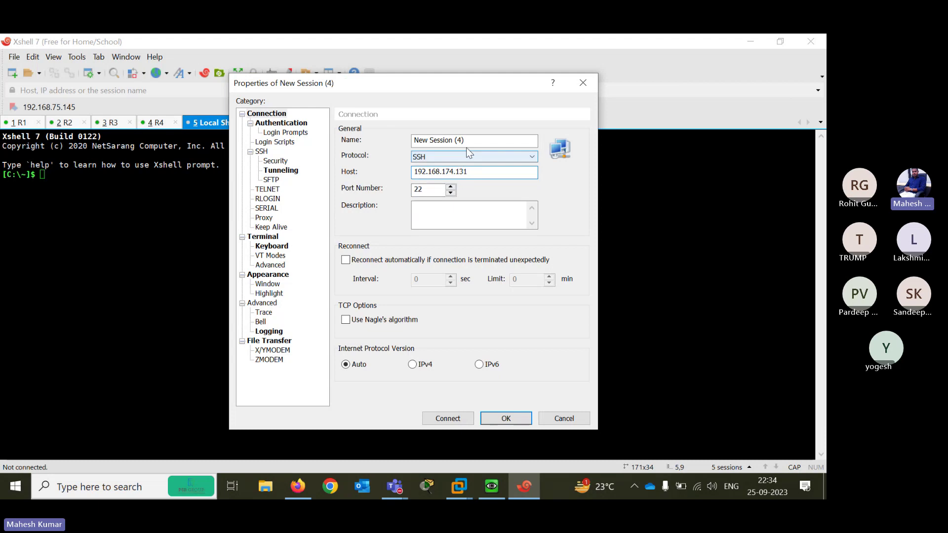
Connect to the firewall over SSH, accept its host key, and log in as admin
left_click(447, 418)
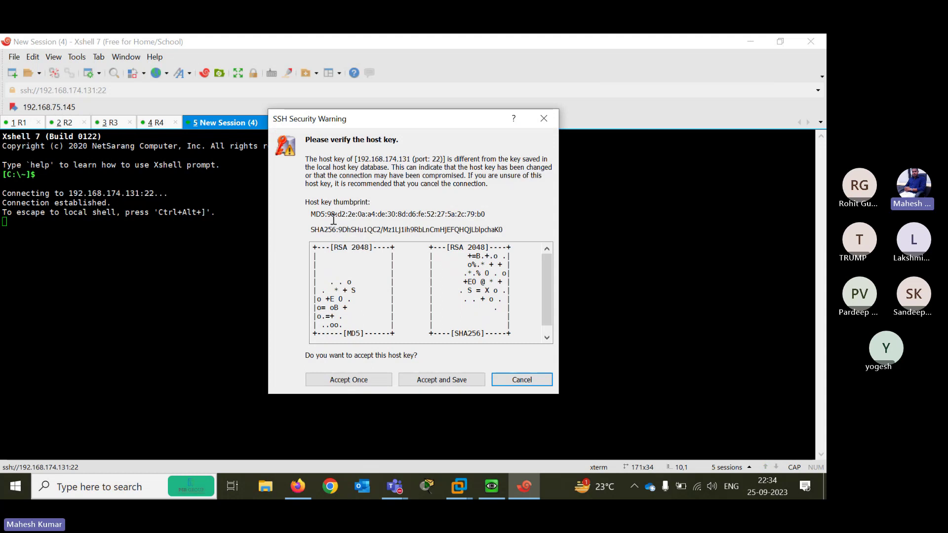
left_click(436, 382)
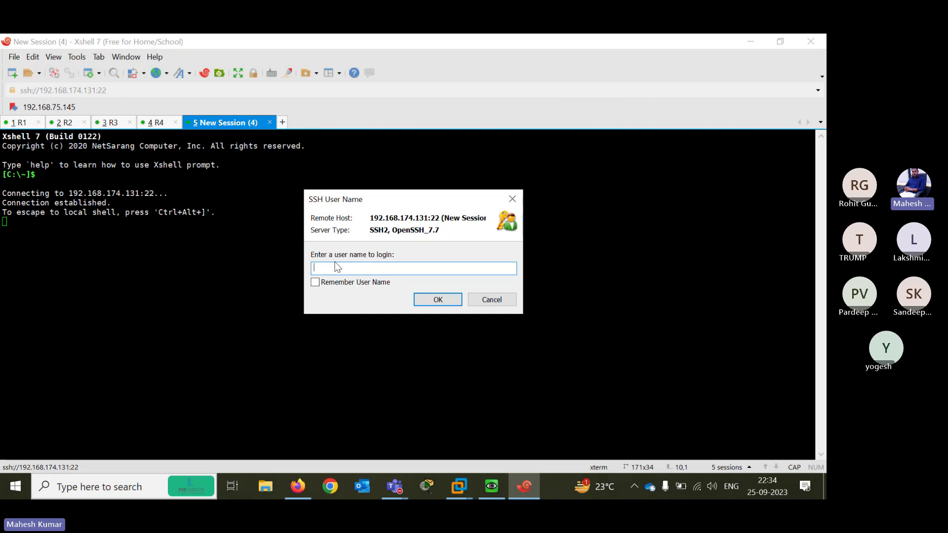
key("Caps_Lock")
type("admin")
key("Return")
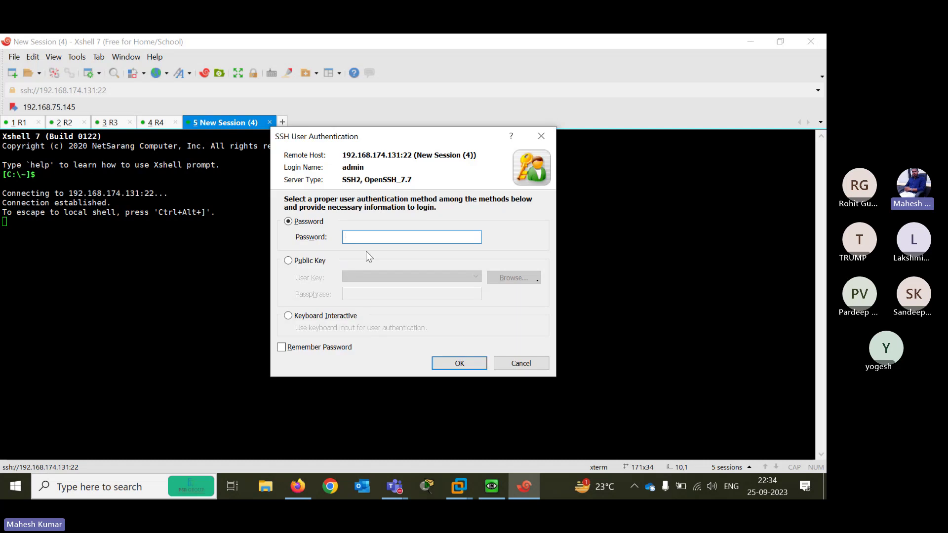
type("admin")
left_click(465, 363)
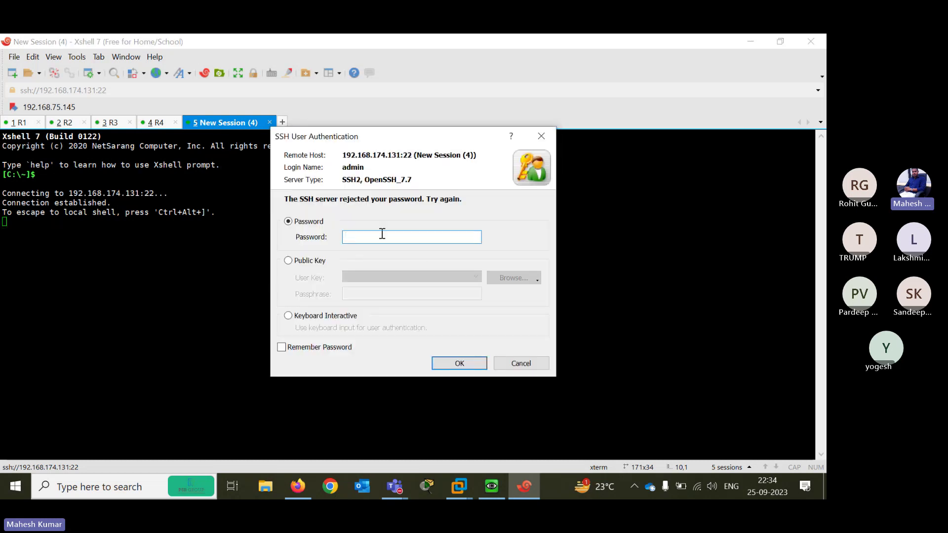
type("admin12")
left_click(460, 363)
Retype and resubmit the SSH password several times
key("Caps_Lock")
type("AD")
key("Caps_Lock")
type("mi")
left_click(460, 364)
type("•••••••")
left_click(459, 363)
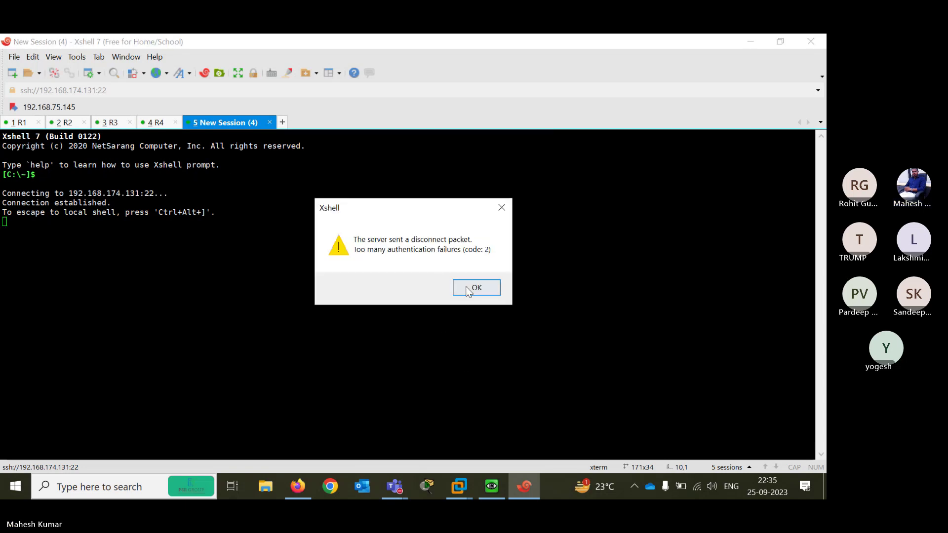
Dismiss the authentication failure, close the dead session, and switch to the PA-VM web page
left_click(467, 288)
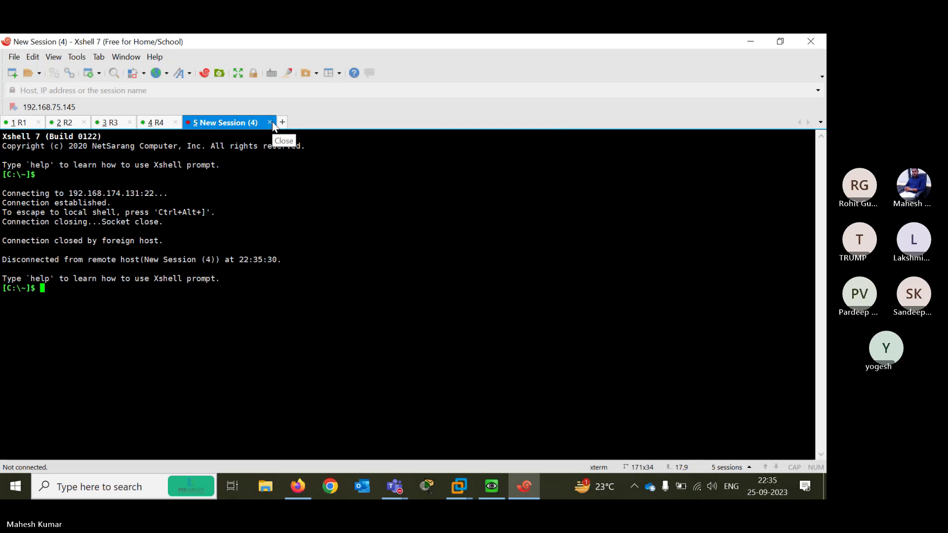
left_click(271, 124)
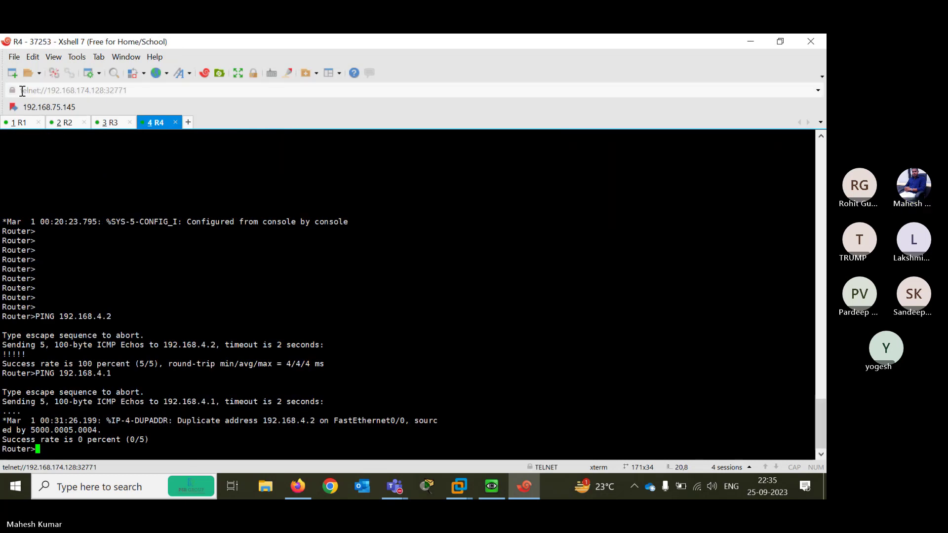
left_click(12, 73)
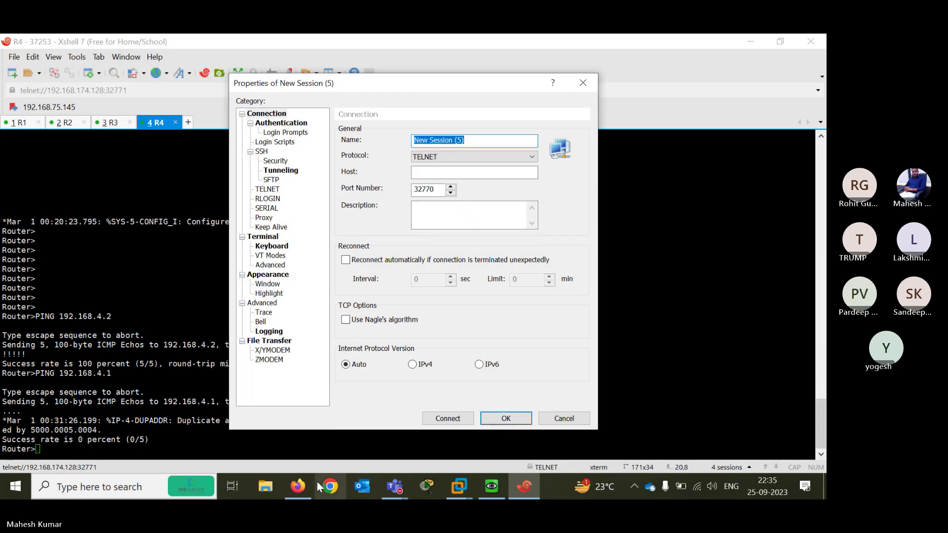
left_click(298, 487)
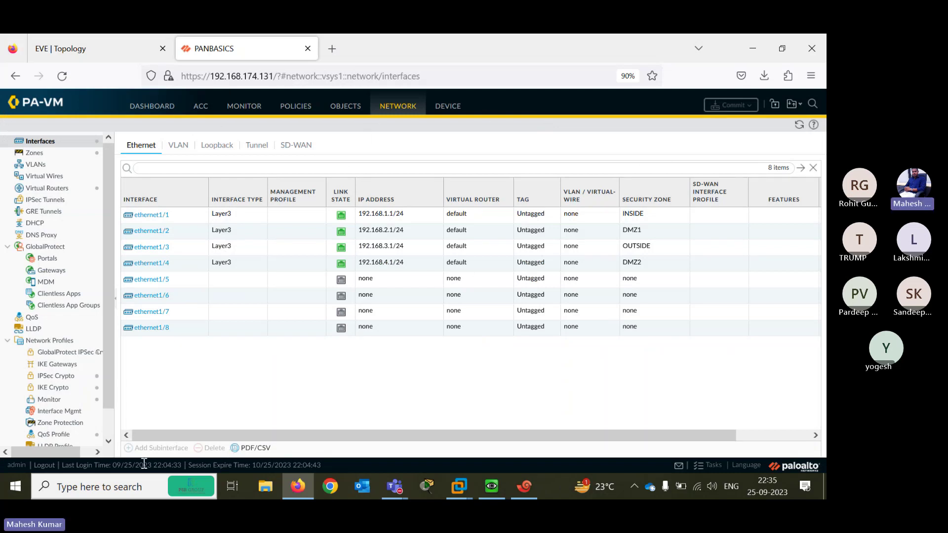
Log out of the web interface and submit the admin credentials on the login form
left_click(50, 470)
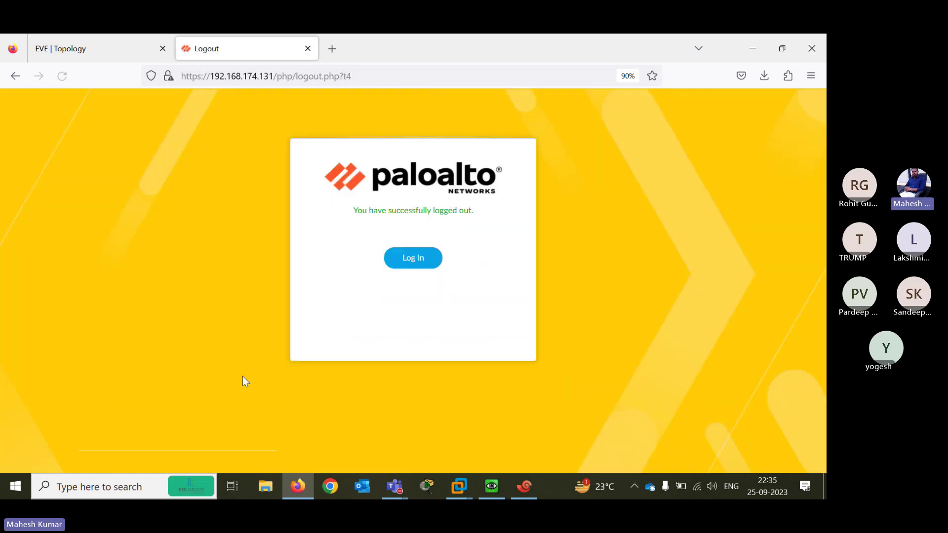
left_click(414, 262)
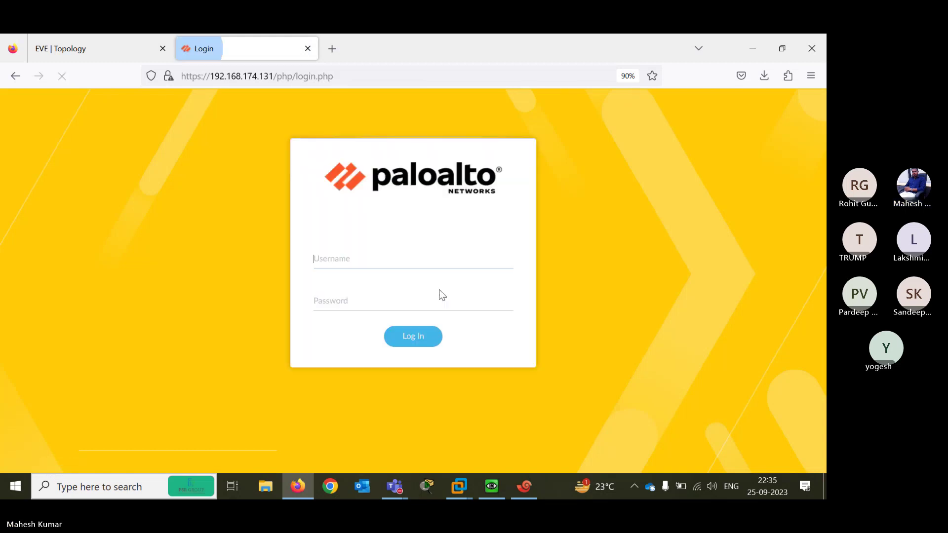
type("admin")
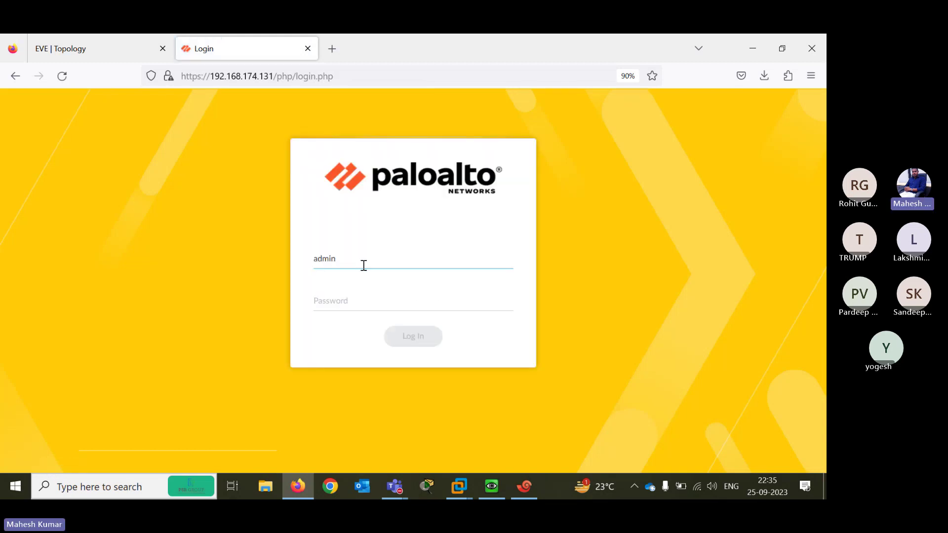
type("admin12")
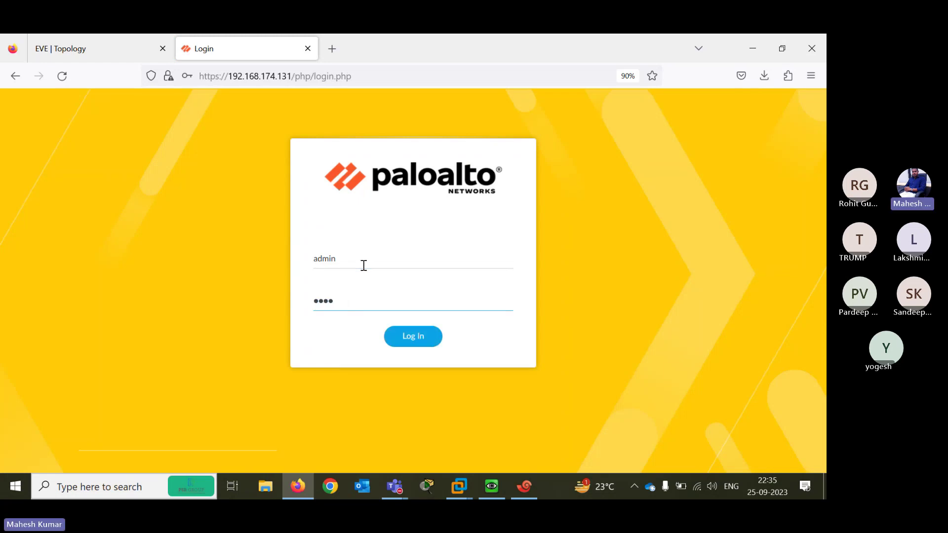
key("Return")
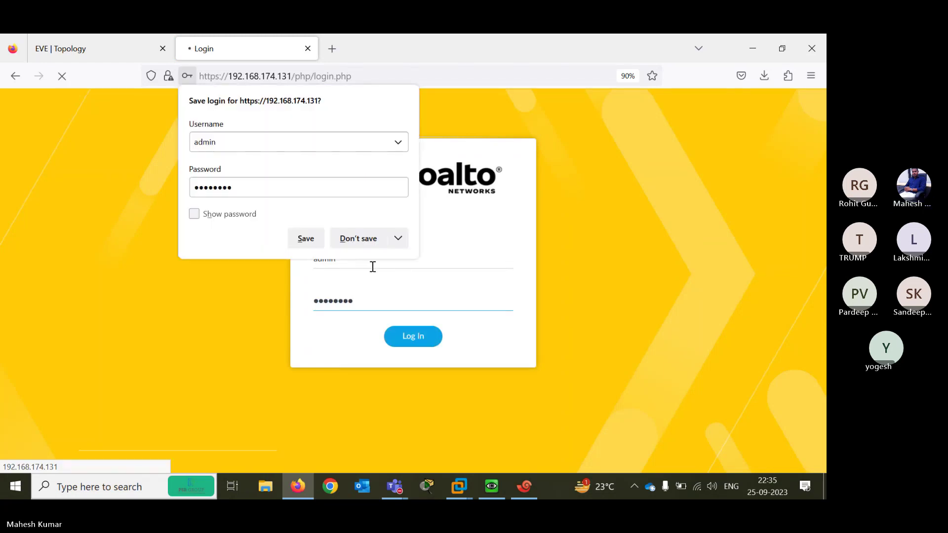
left_click(352, 240)
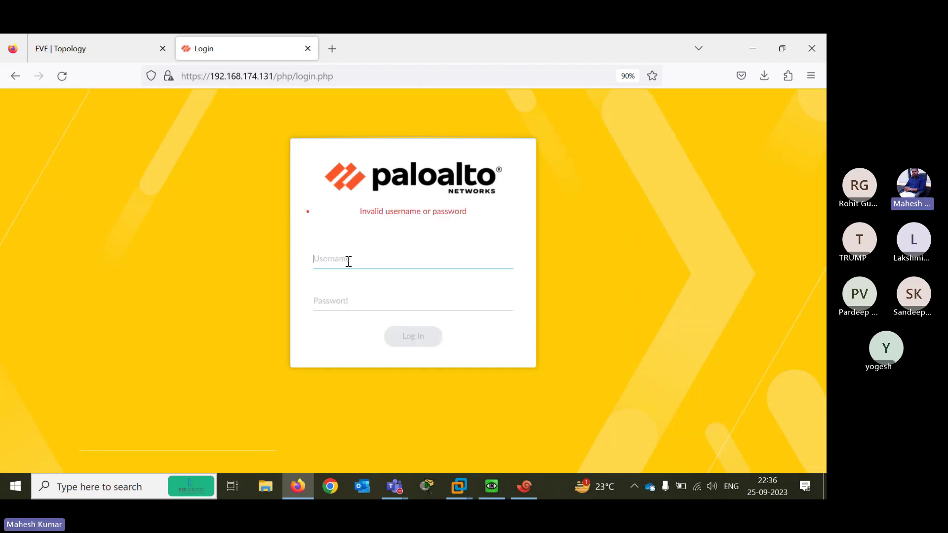
Re-enter the username and retyped password, and submit the login again
type("admin")
key("Tab")
type("admi")
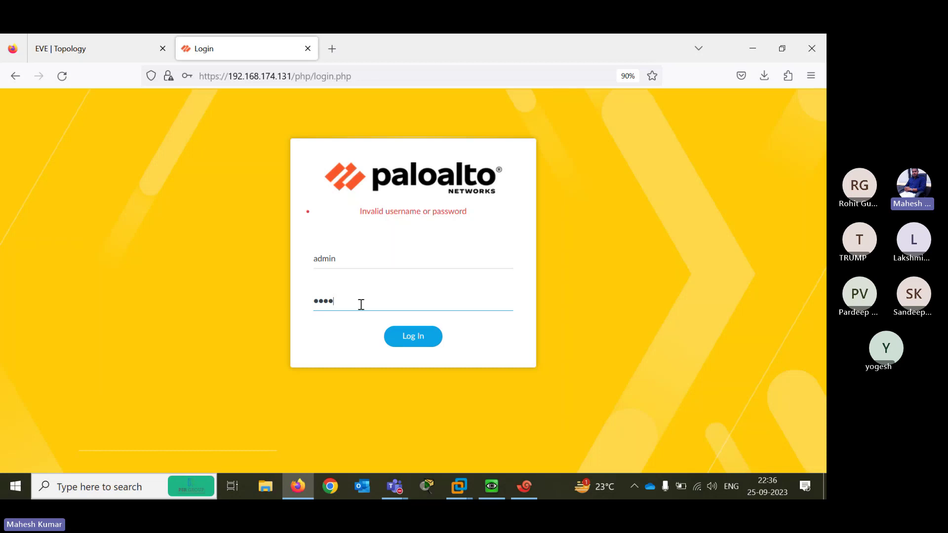
key("BackSpace")
key("BackSpace")
key("BackSpace")
key("BackSpace")
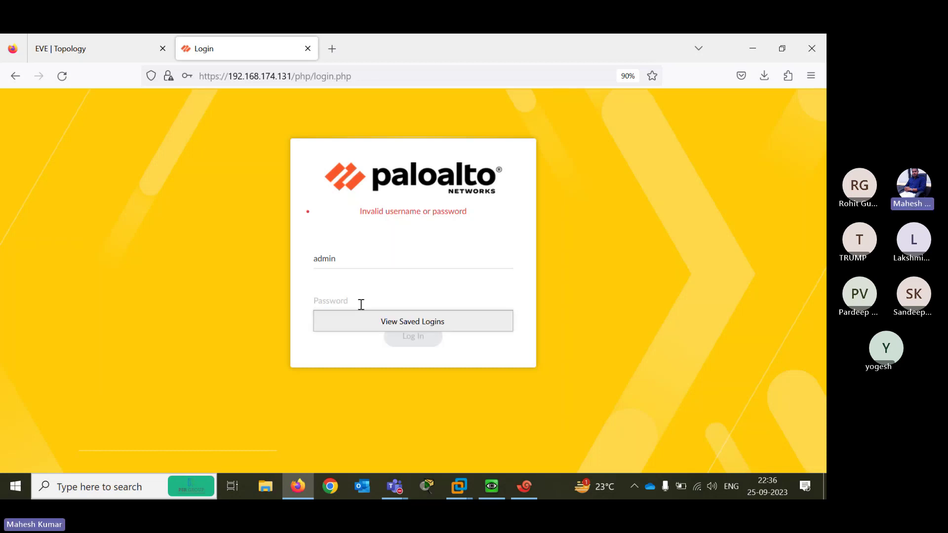
type("•••••")
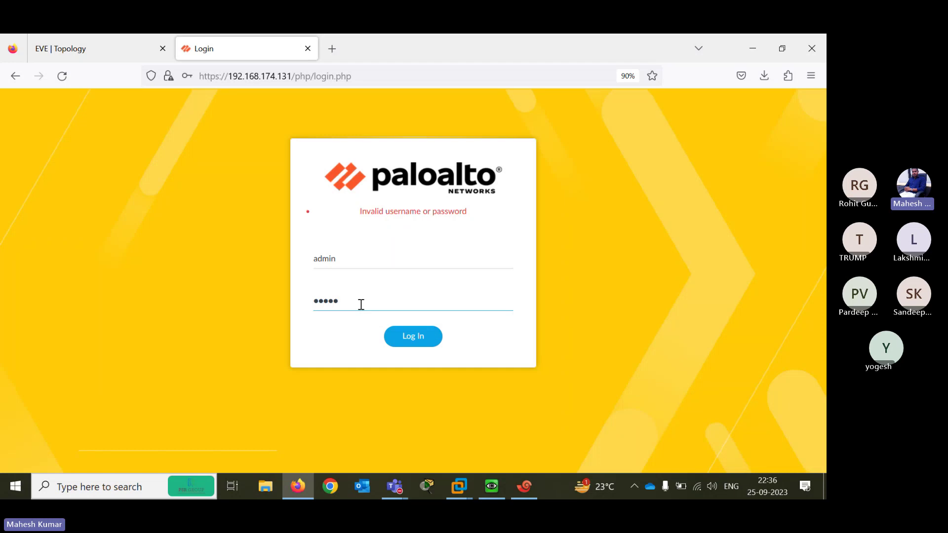
type("••••")
key("Return")
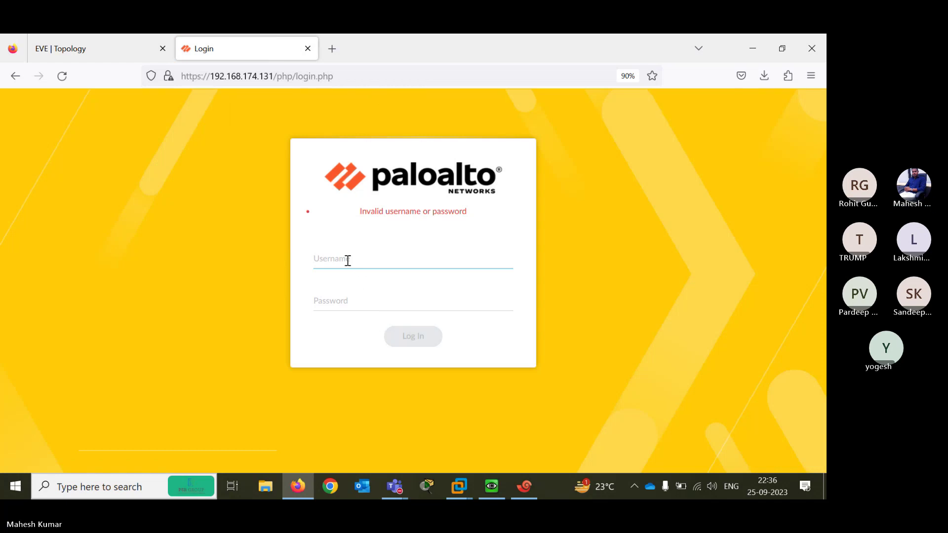
Retry the admin username and password twice more after invalid-credentials errors
type("admin")
key("Tab")
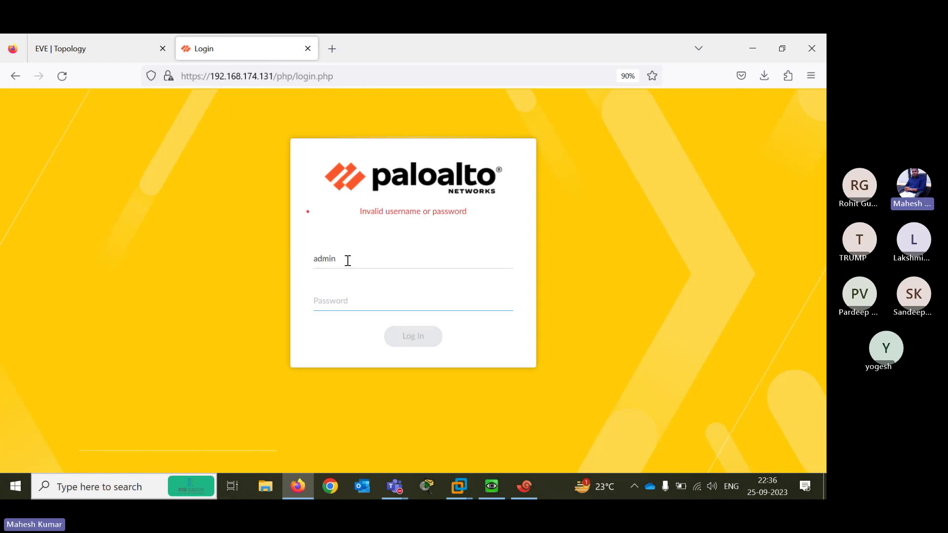
type("••••••••••")
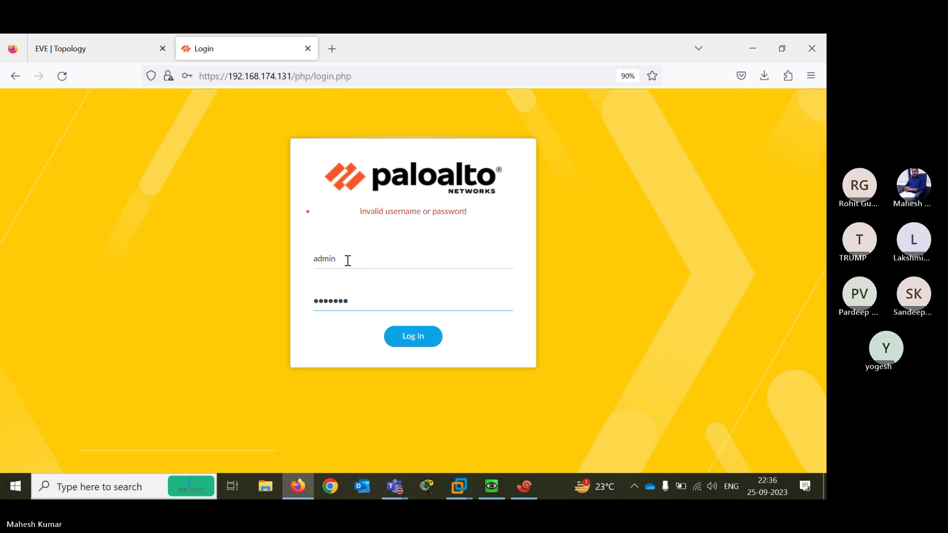
key("Return")
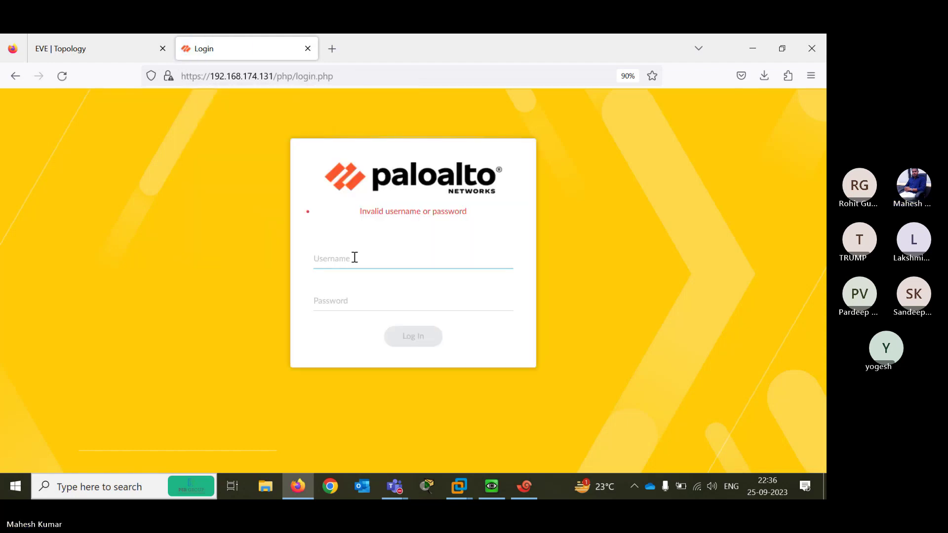
type("admin")
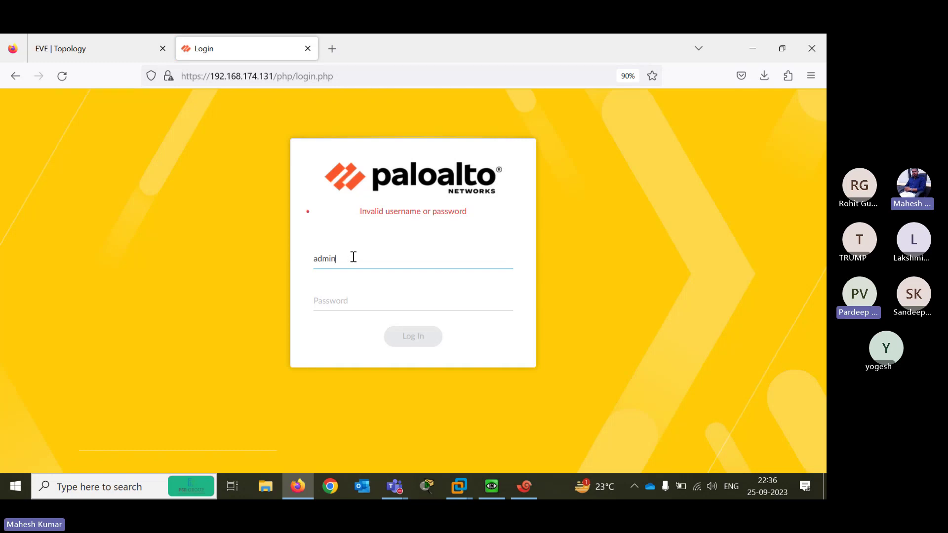
key("Tab")
type("••min")
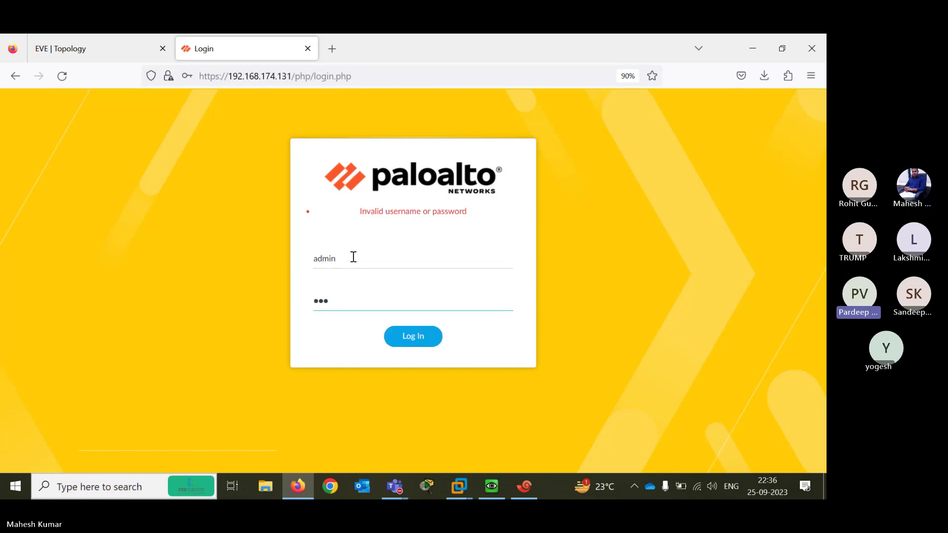
key("Return")
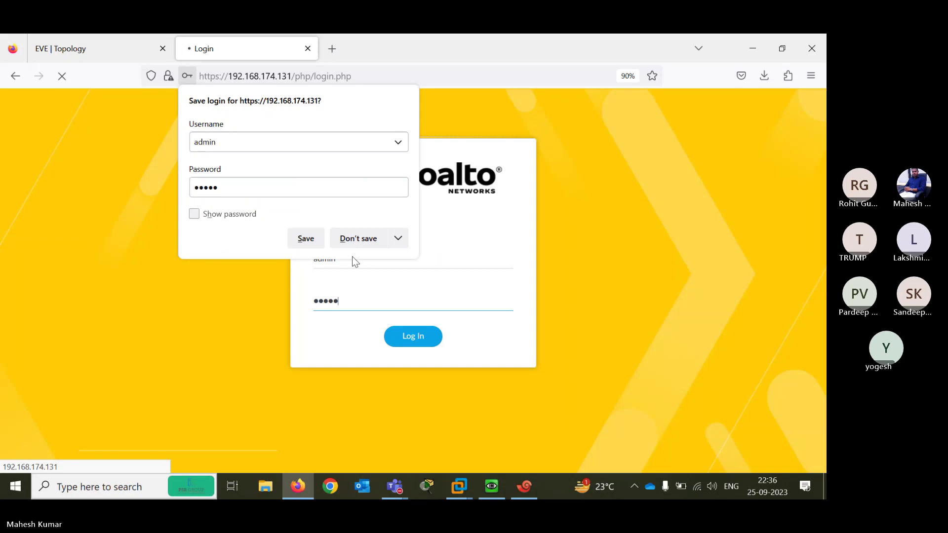
Fill in the old password, new password and its confirmation, and submit the change
left_click(349, 240)
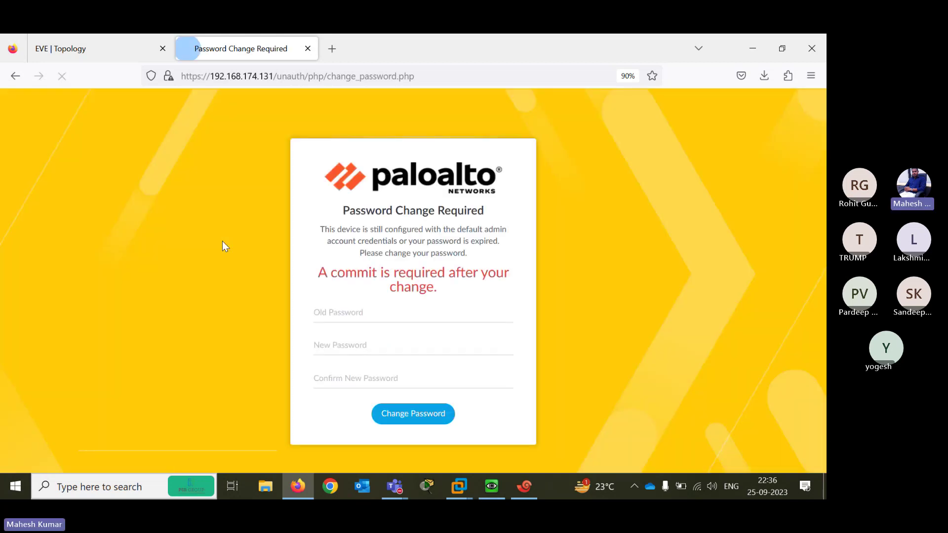
left_click(355, 309)
type("ad")
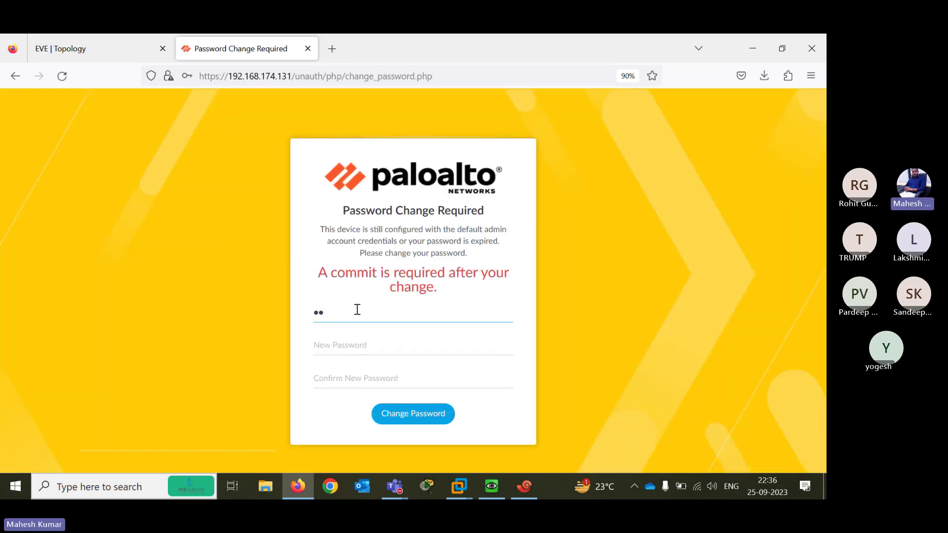
key("BackSpace")
type("a")
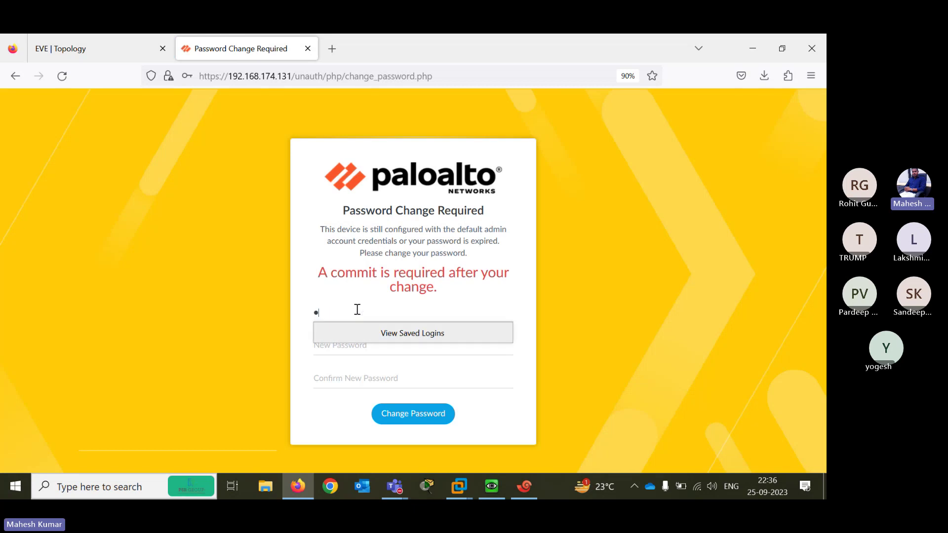
type("dmin")
key("Tab")
type("admin")
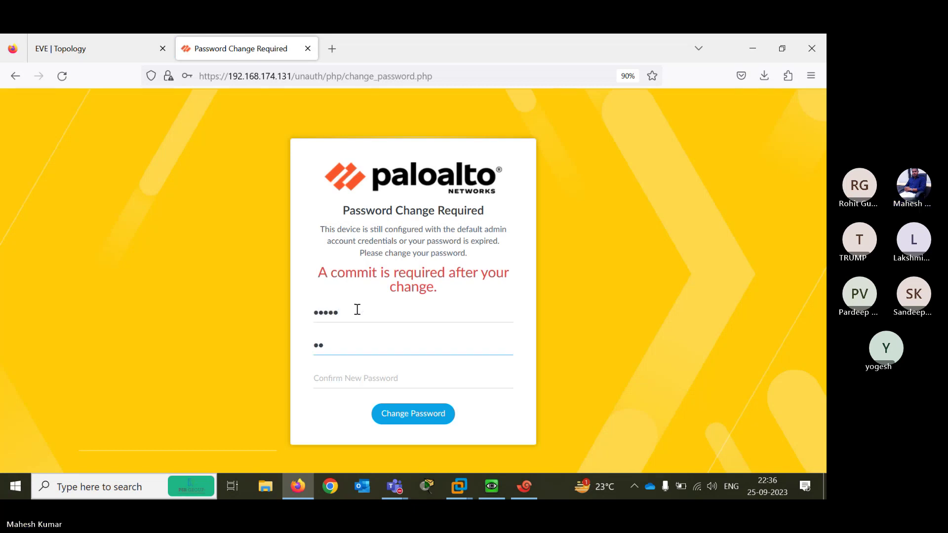
type("@123")
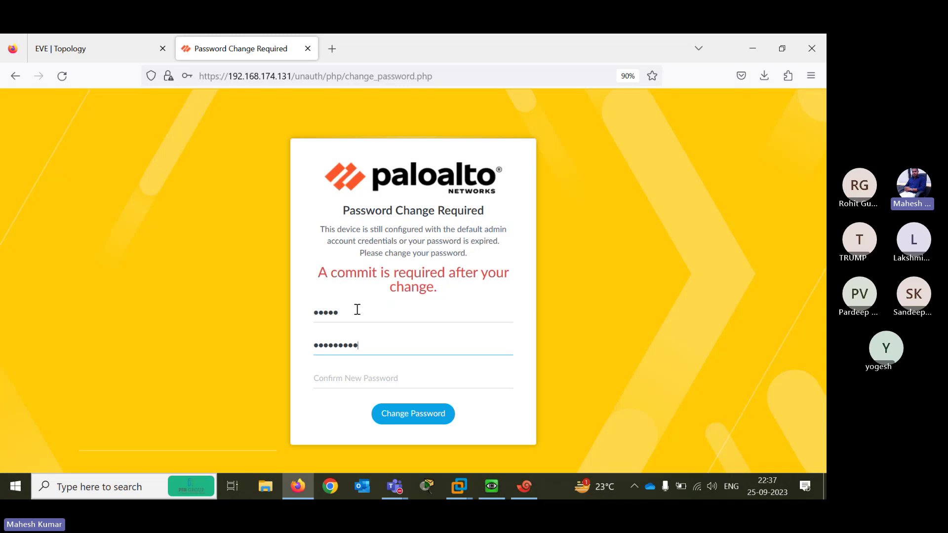
key("Tab")
type("admin")
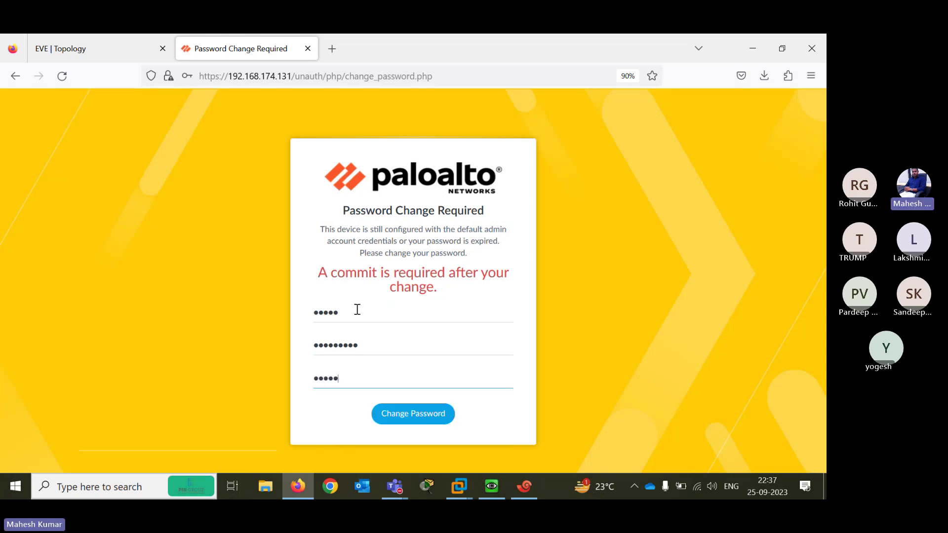
type("@123")
left_click(411, 420)
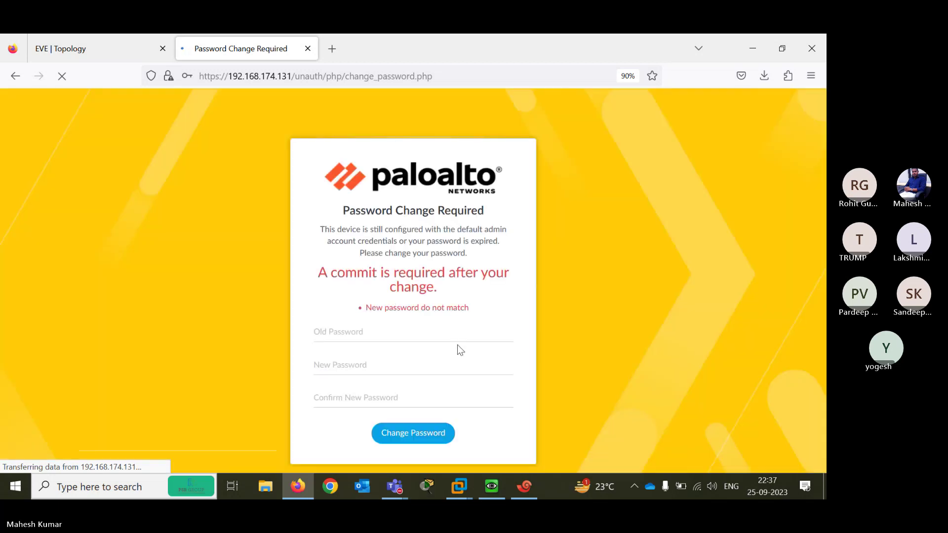
Re-enter the current and new passwords, submit the change, and decline browser password saving
left_click(354, 334)
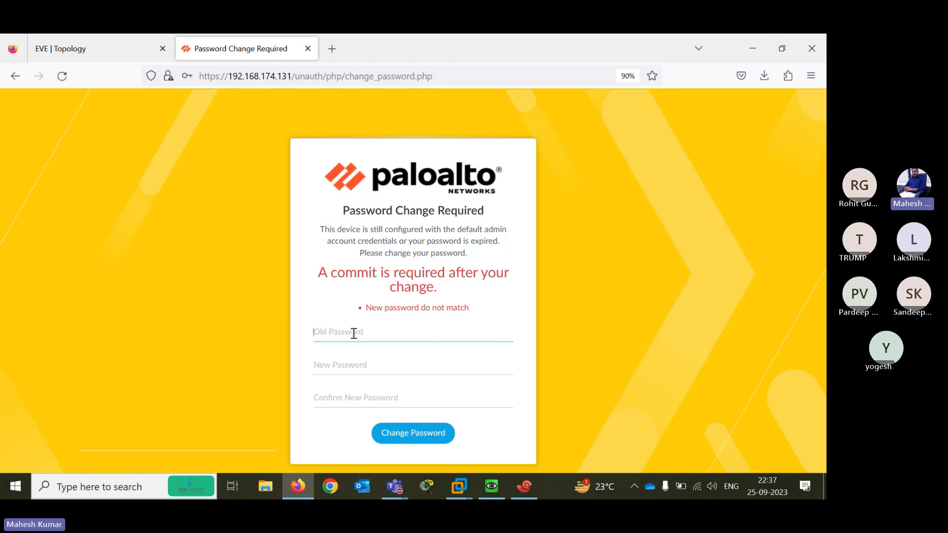
type("admin")
key("Tab")
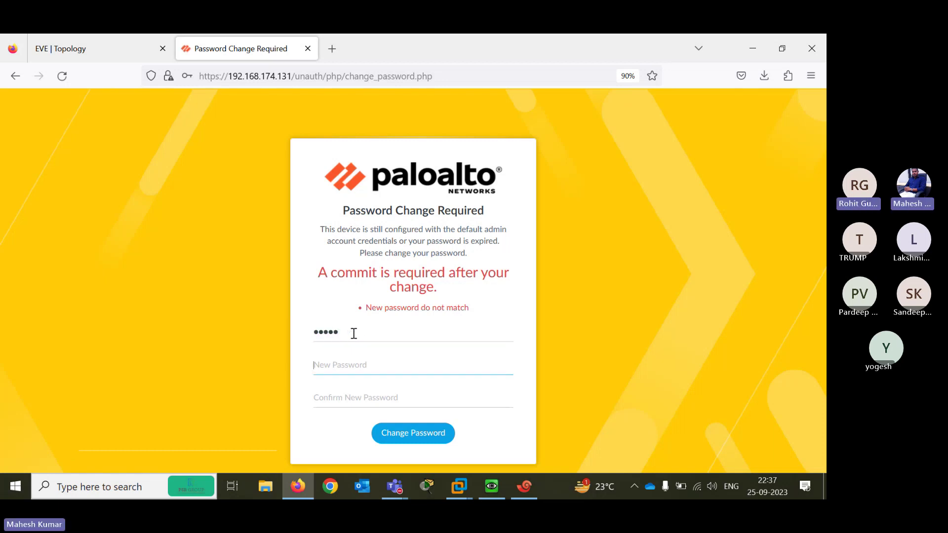
type("P")
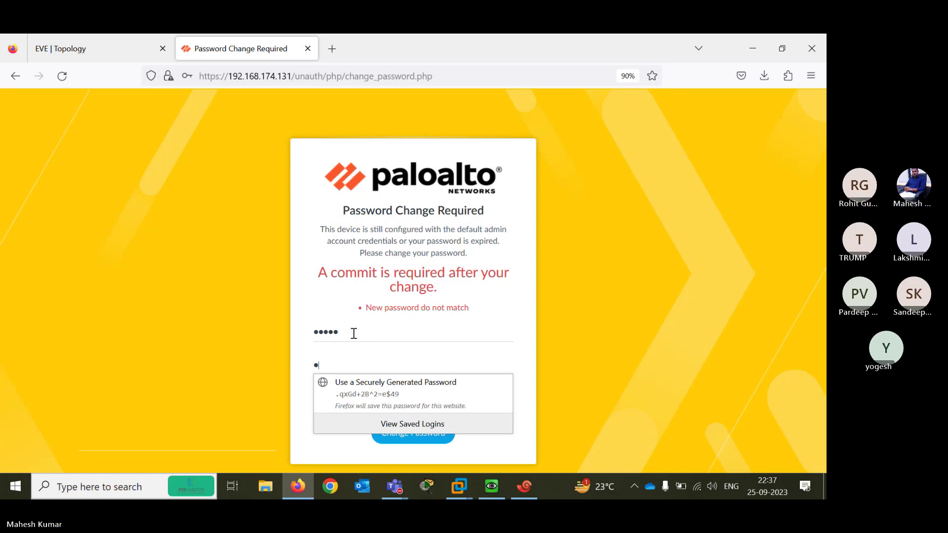
type("aloalto")
key("Tab")
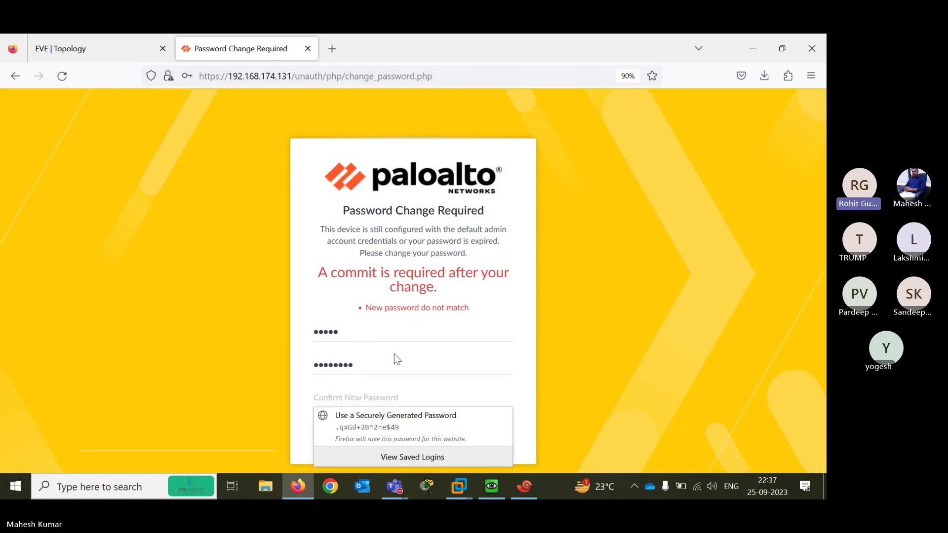
type("Paloalto")
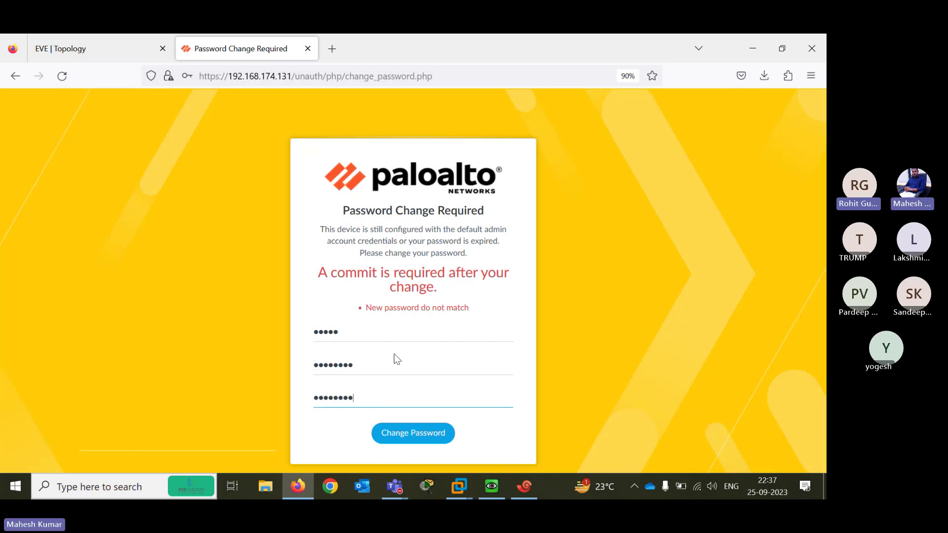
left_click(408, 435)
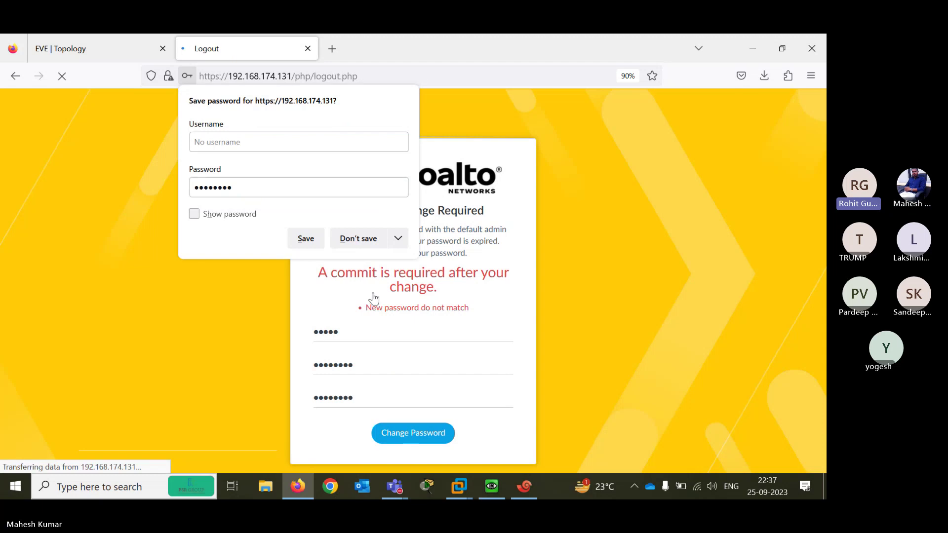
left_click(358, 239)
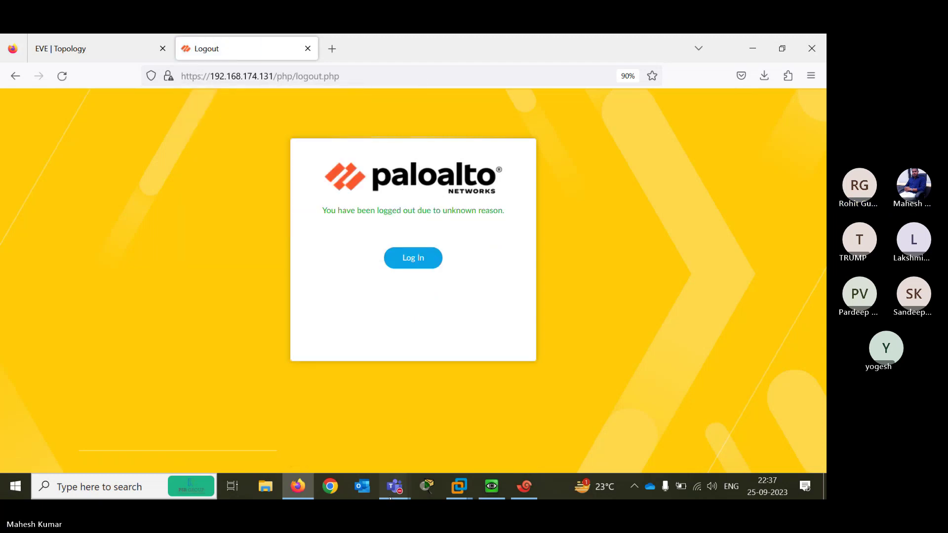
Bring up the Teams meeting window briefly, then hide it to return to the firewall page
mouse_move(390, 496)
left_click(411, 441)
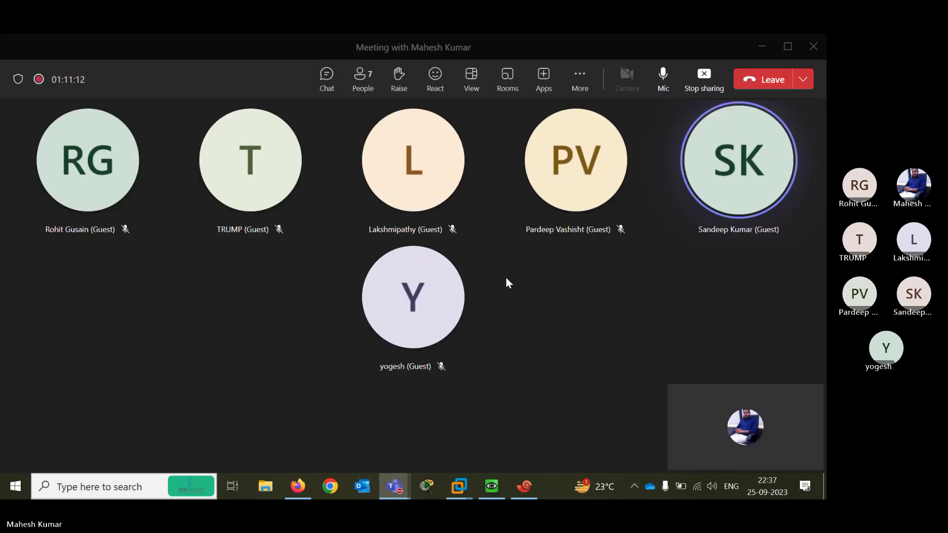
left_click(763, 46)
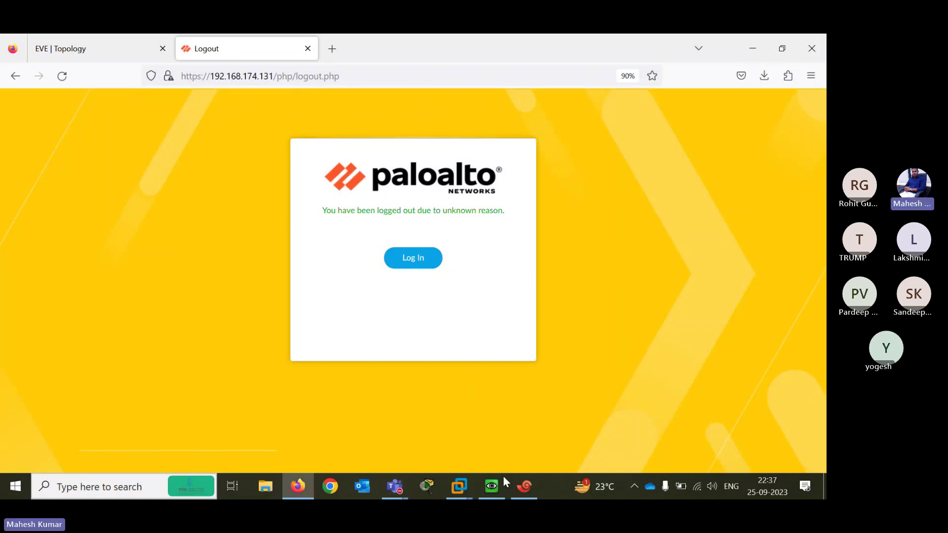
Configure an SSH session named ssh to host 192.168.174.131 and connect
left_click(524, 487)
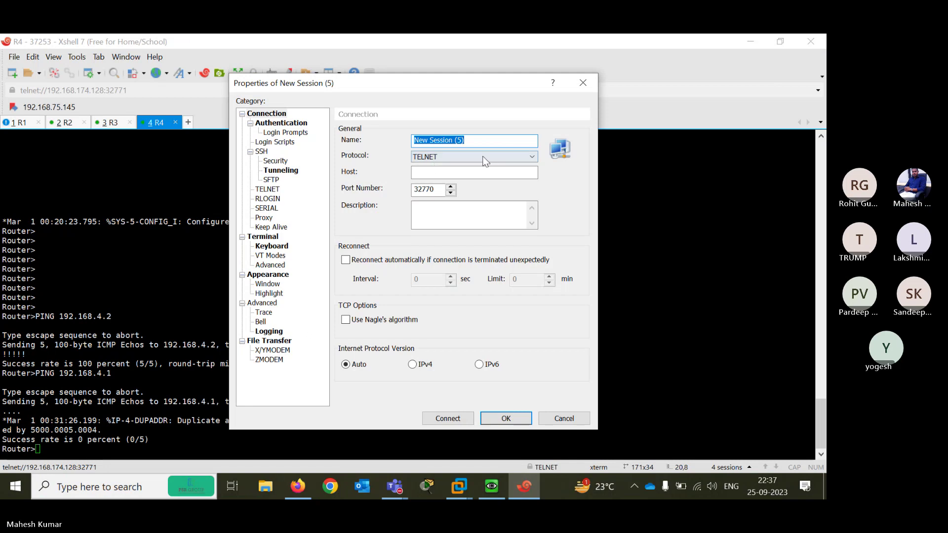
left_click(497, 157)
left_click(435, 185)
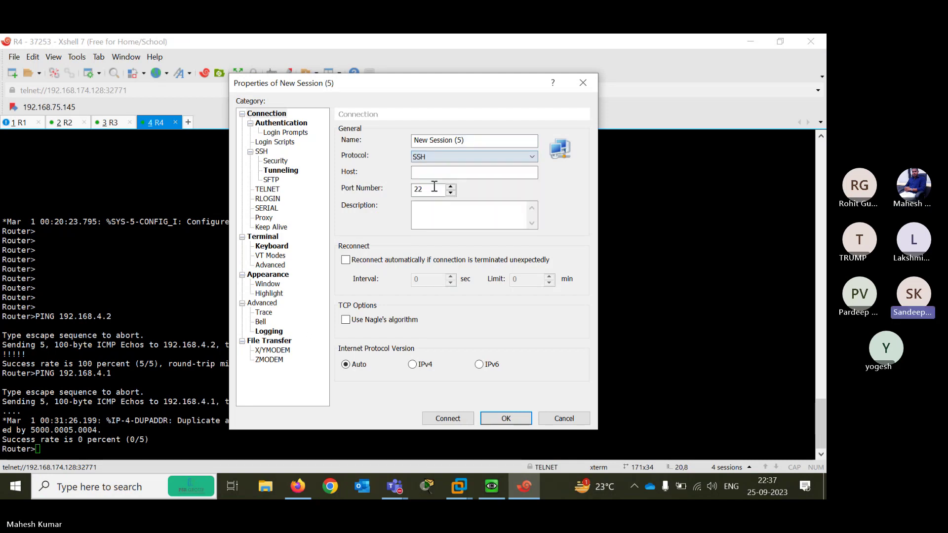
left_click(434, 172)
type("192.1")
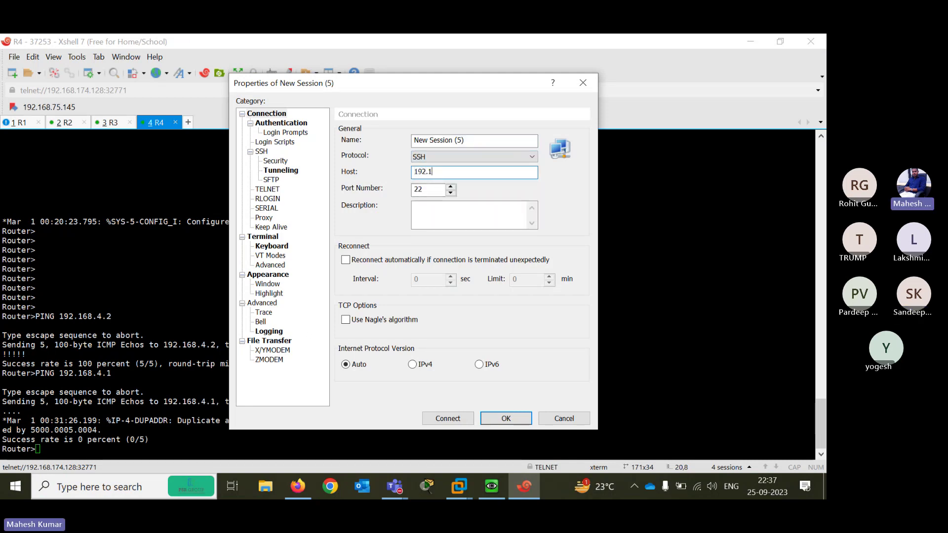
type("68.174.131")
left_click(470, 142)
key("BackSpace")
key("BackSpace")
key("BackSpace")
key("BackSpace")
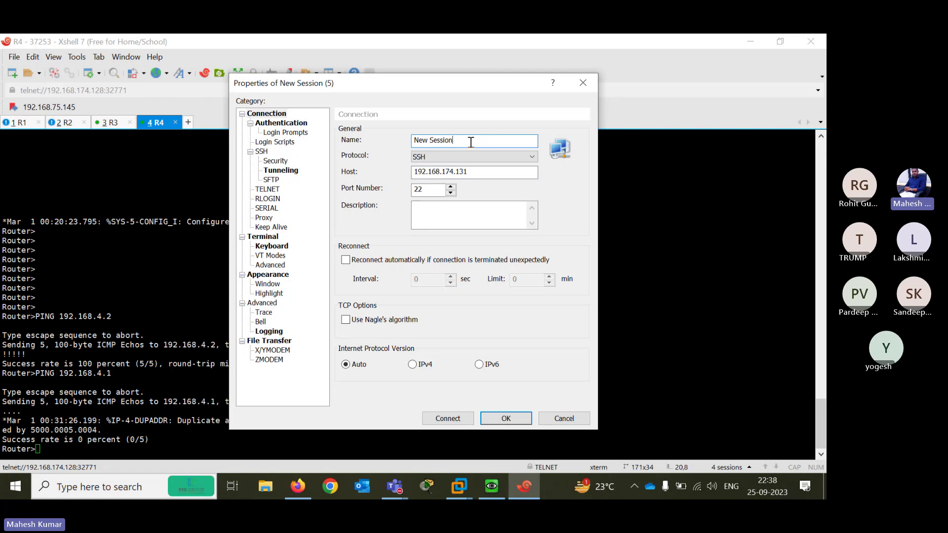
key("BackSpace")
key("BackSpace")
key("BackSpace")
key("BackSpace")
key("BackSpace")
key("BackSpace")
key("BackSpace")
key("BackSpace")
key("BackSpace")
key("BackSpace")
key("BackSpace")
type("ssh")
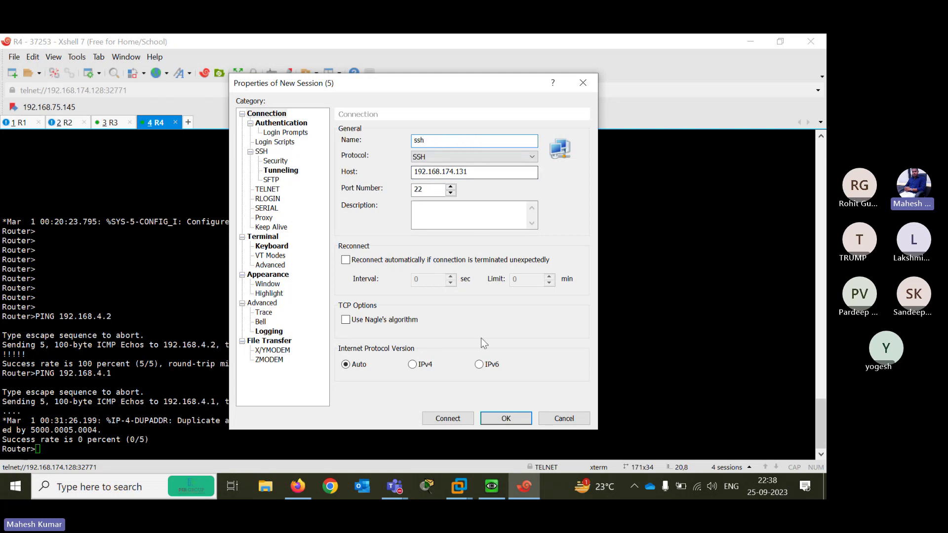
left_click(450, 420)
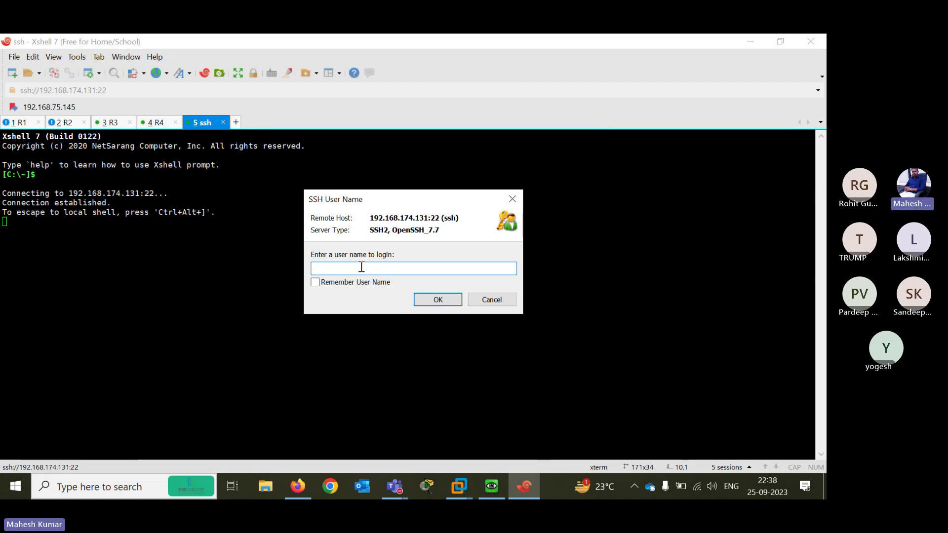
Log in to the firewall as admin with the account password, then shrink the terminal window
type("admin")
key("Tab")
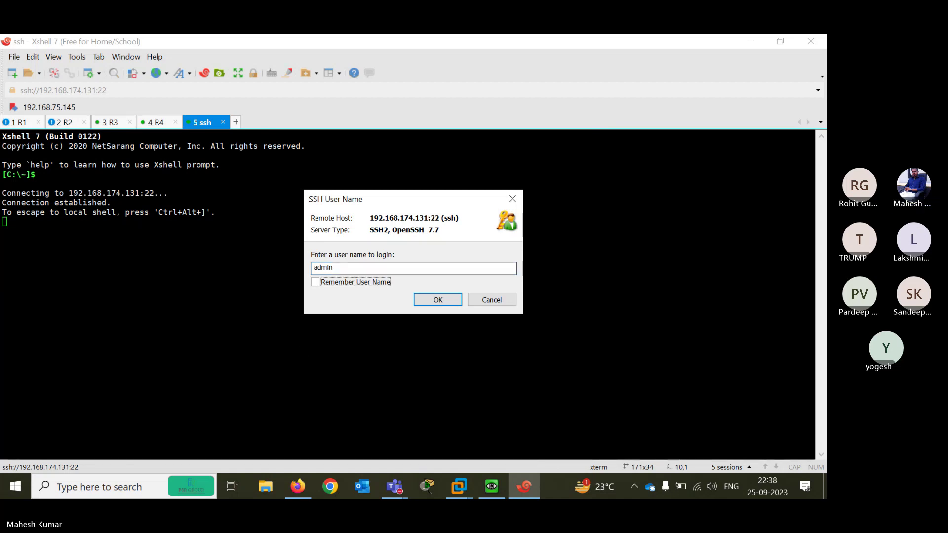
key("Return")
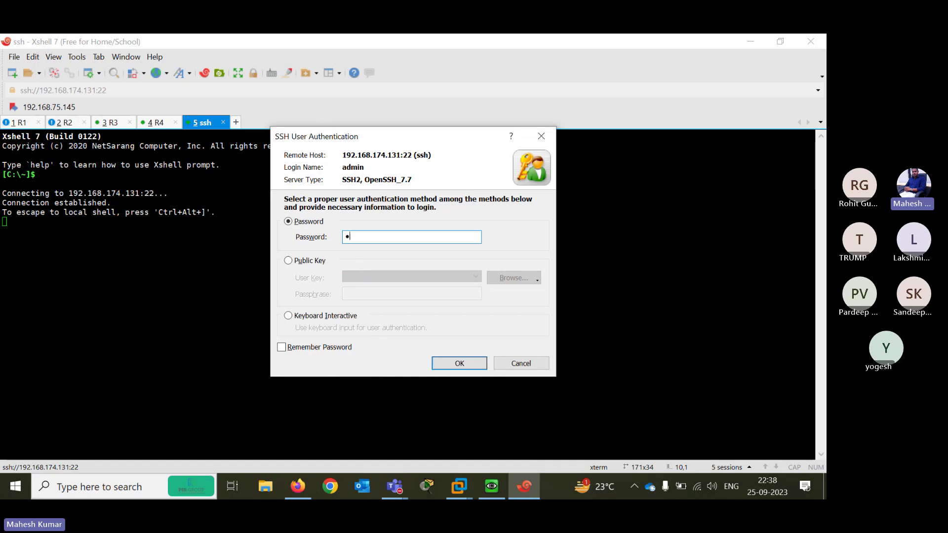
type("•••••••••")
left_click(459, 363)
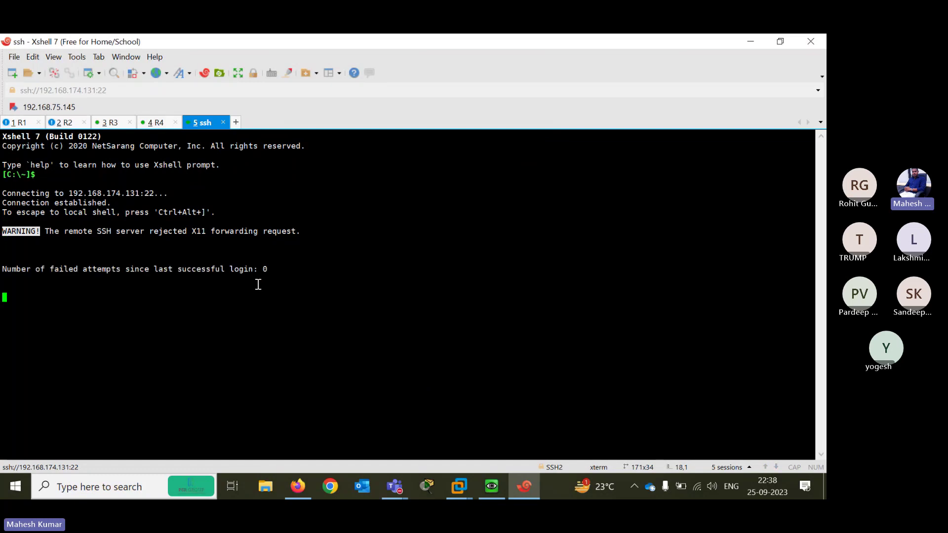
left_click(781, 41)
Sign in to the PA-VM web login as admin with the new password, declining to save it
left_click_drag(623, 88, 620, 149)
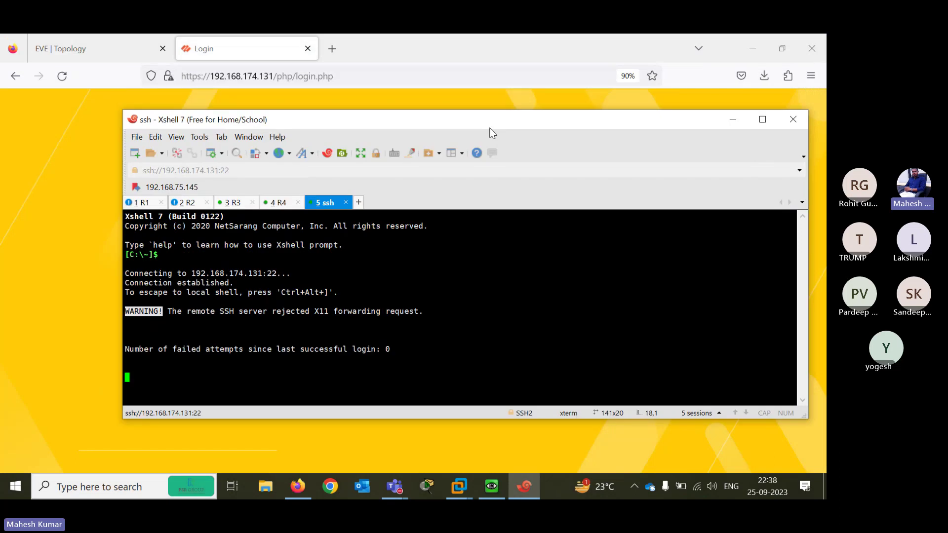
key("alt+Tab")
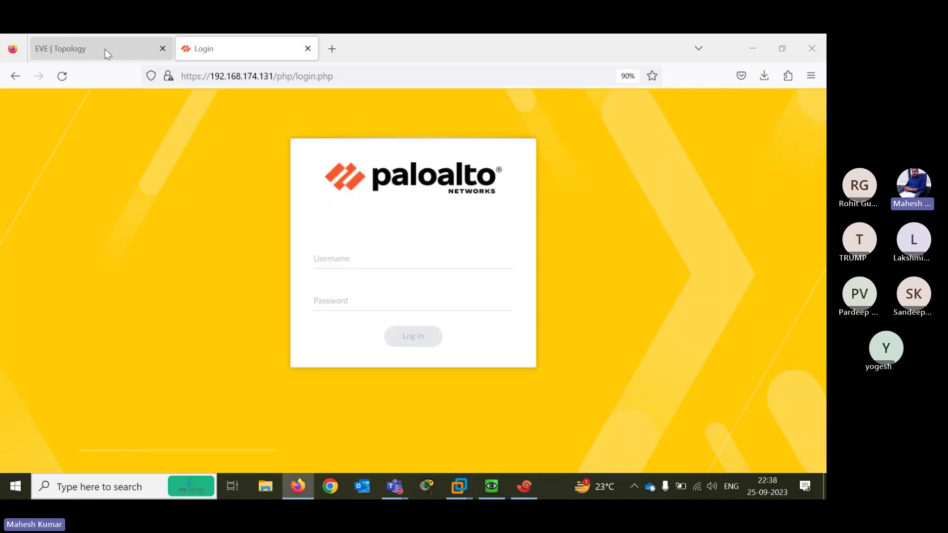
left_click(352, 245)
type("ad")
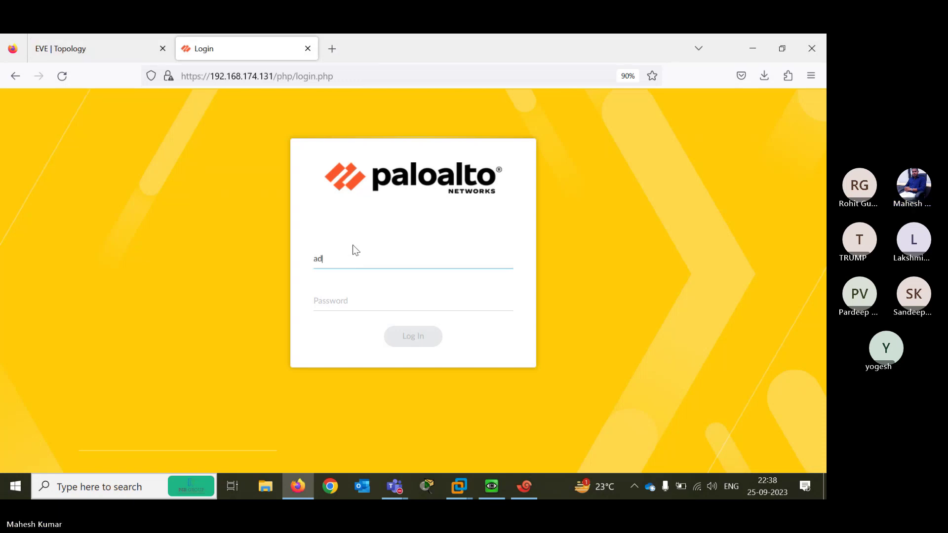
type("min")
key("Tab")
type("admin")
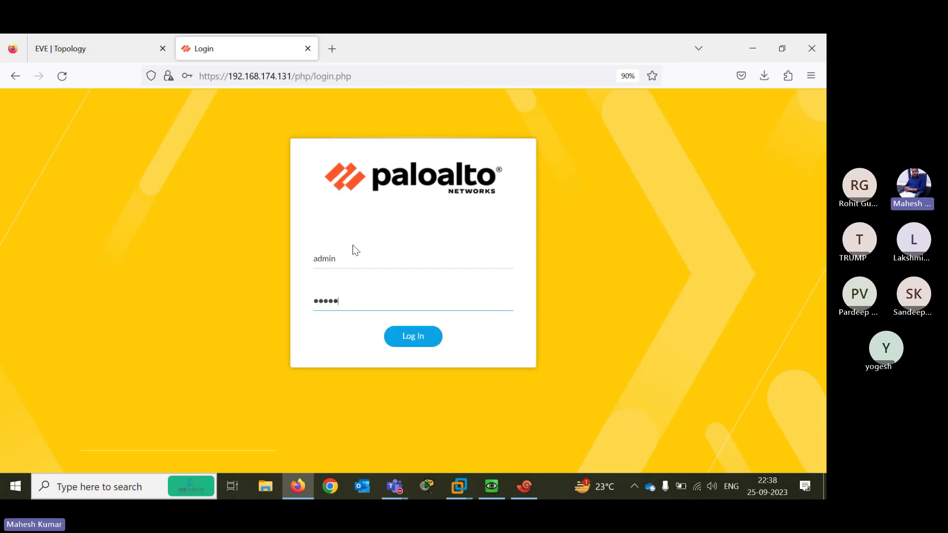
type("@123")
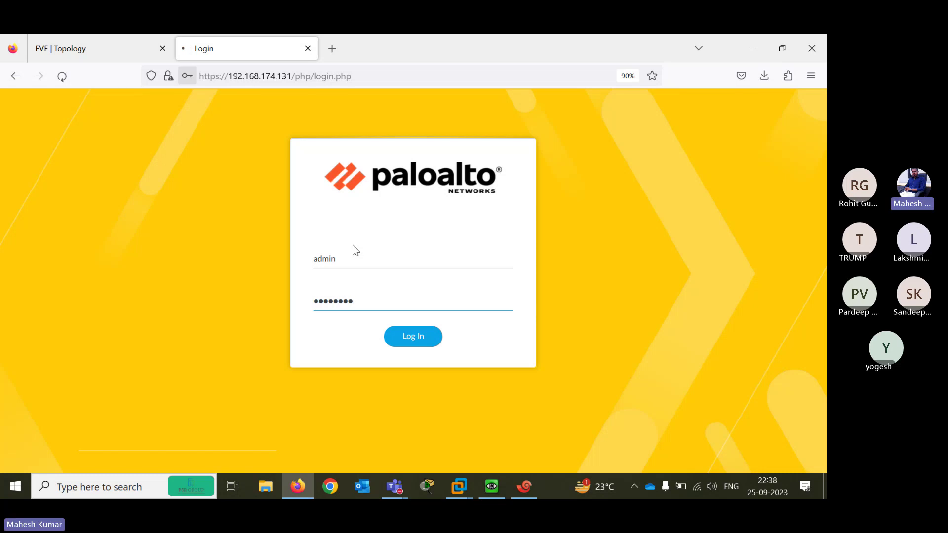
key("Return")
left_click(352, 240)
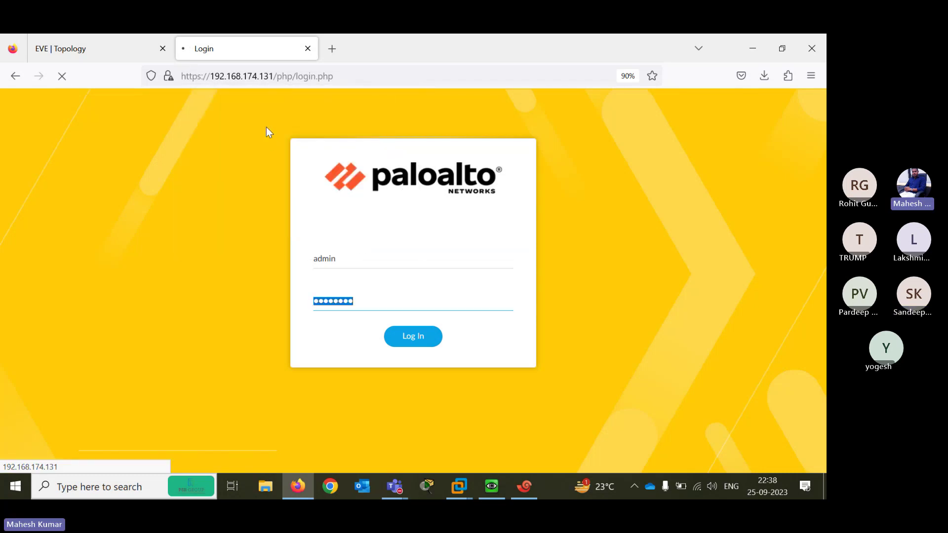
Check the firewall login progress and return to the EVE topology view
left_click(98, 49)
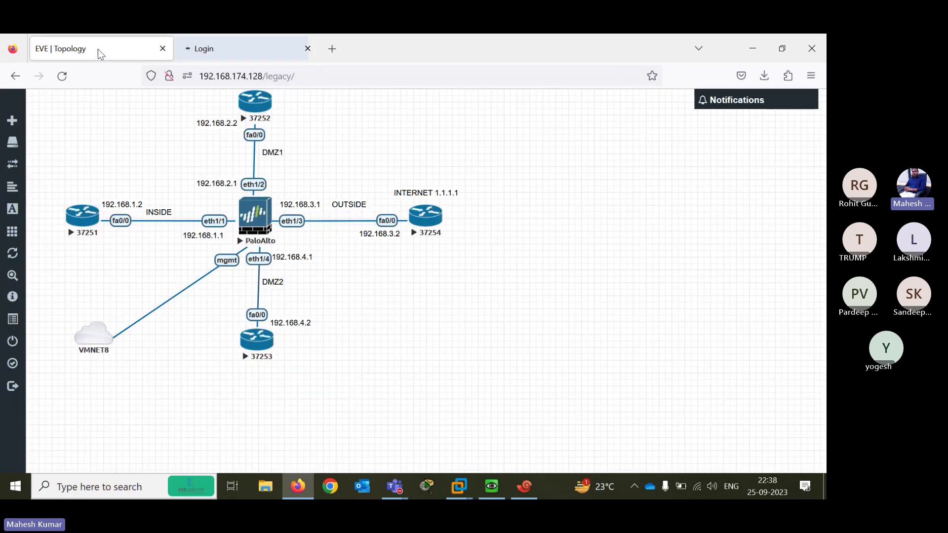
left_click(205, 48)
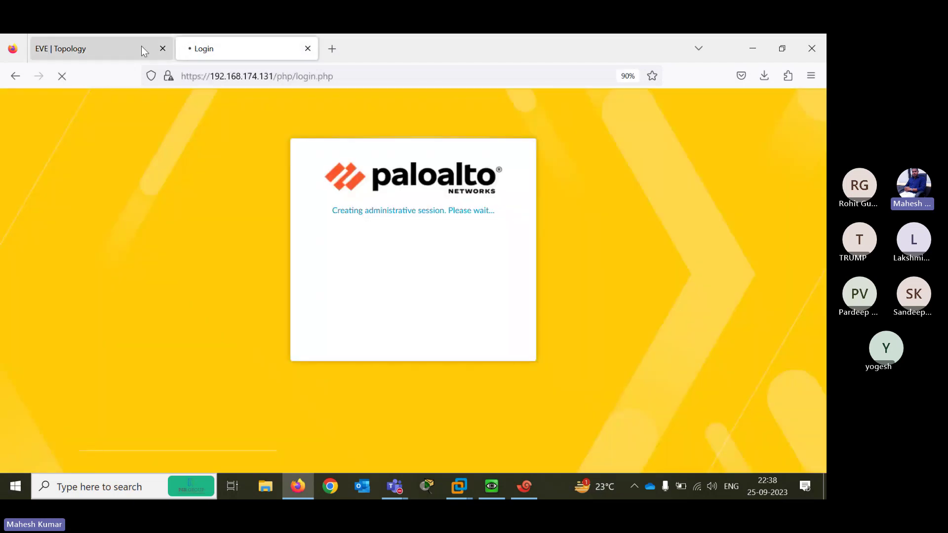
left_click(126, 48)
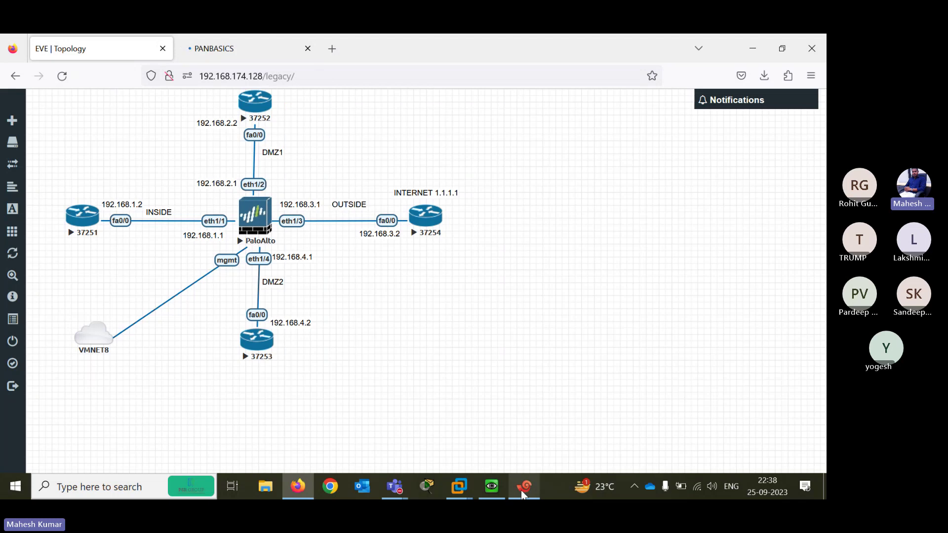
Place the SSH terminal beside the topology and enter configuration mode with configure
left_click(523, 495)
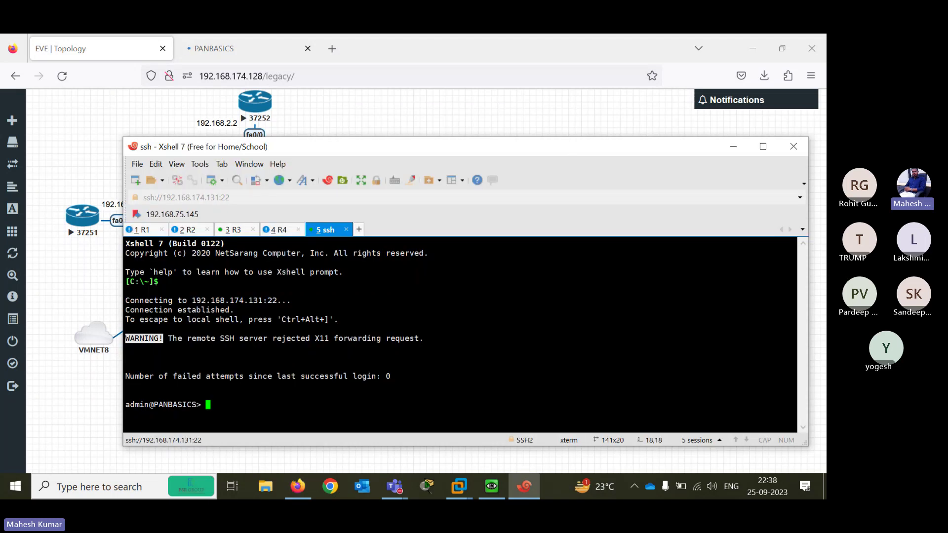
left_click_drag(572, 158, 794, 107)
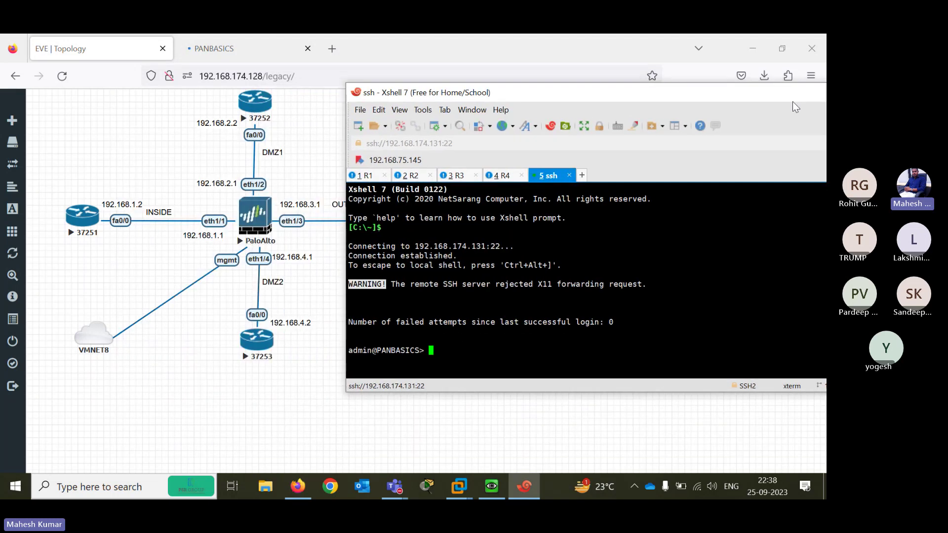
key("Return")
key("Return")
key("Return")
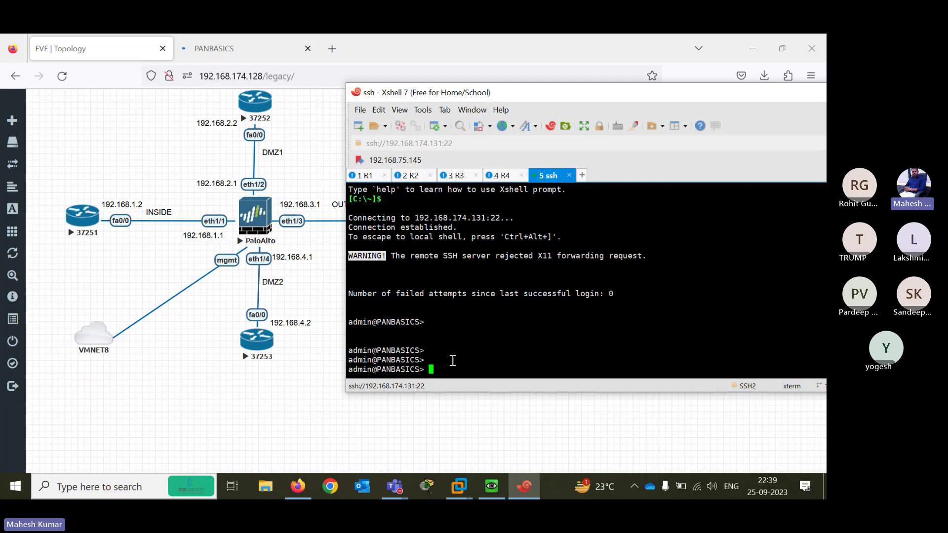
type("configure")
key("Return")
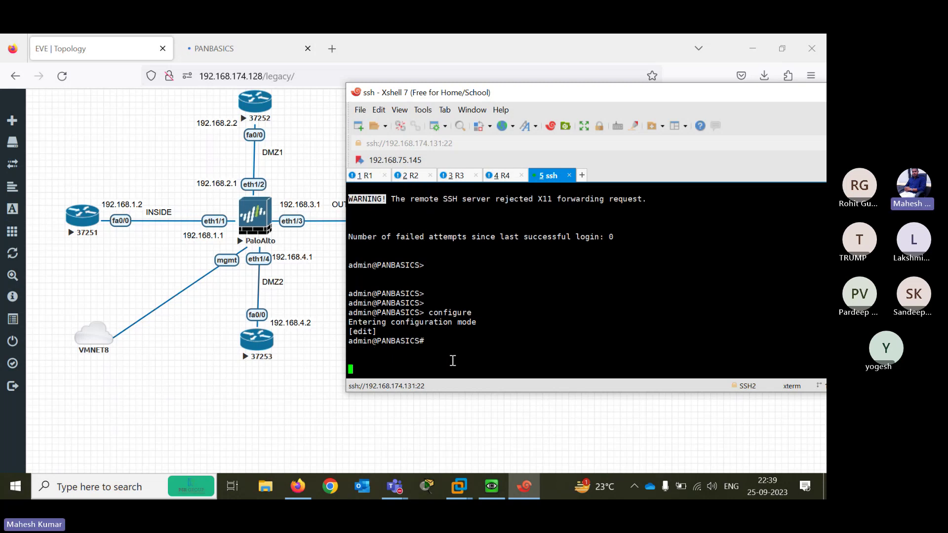
Exit to operational mode, list the operational commands with ?, and start typing ping
key("Return")
key("Return")
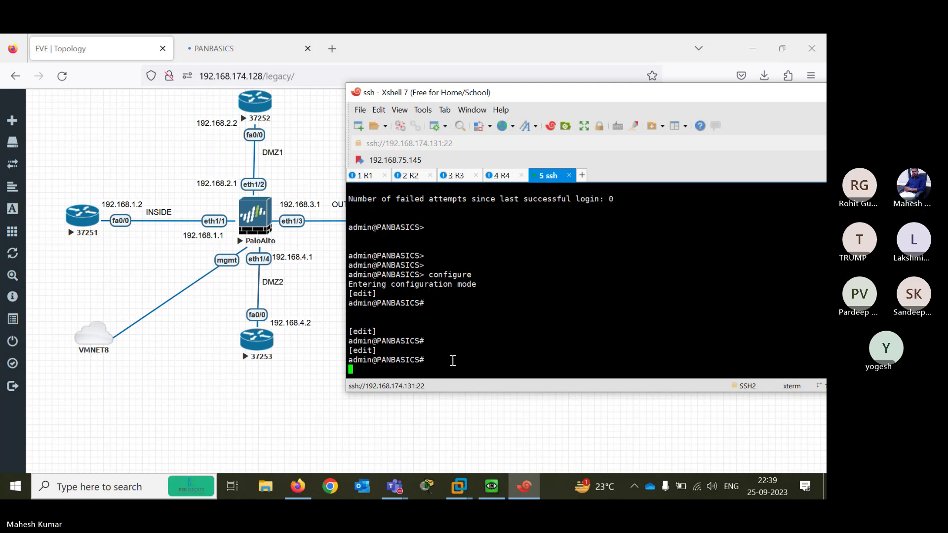
type("exit")
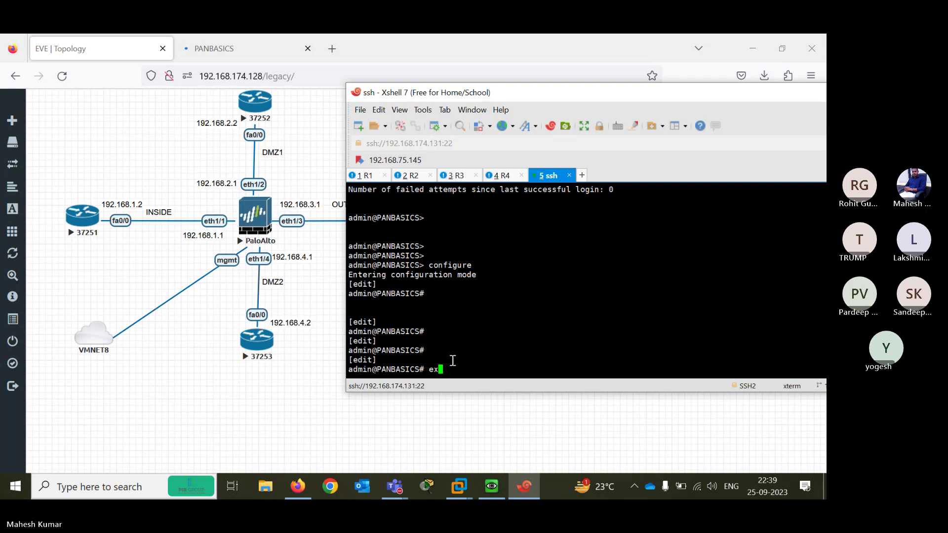
key("Return")
key("Return")
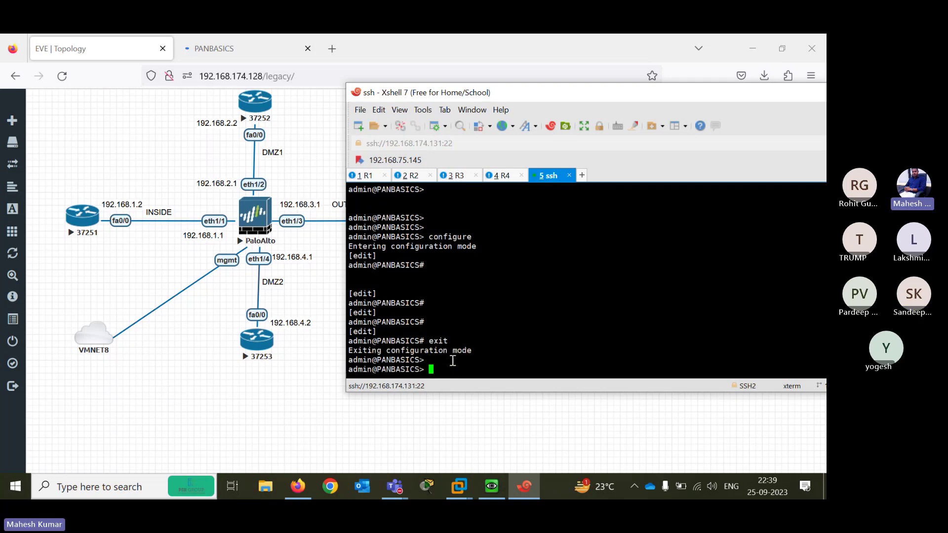
key("question")
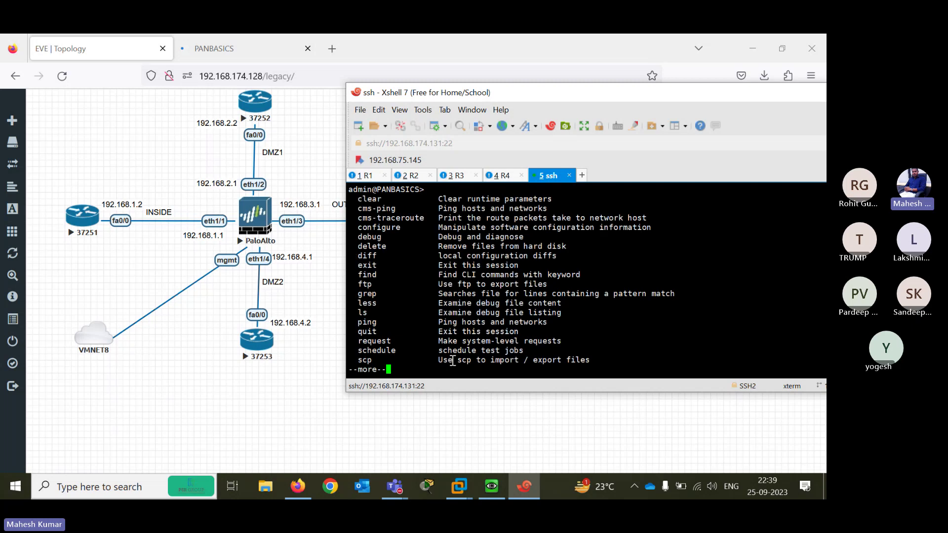
key("space")
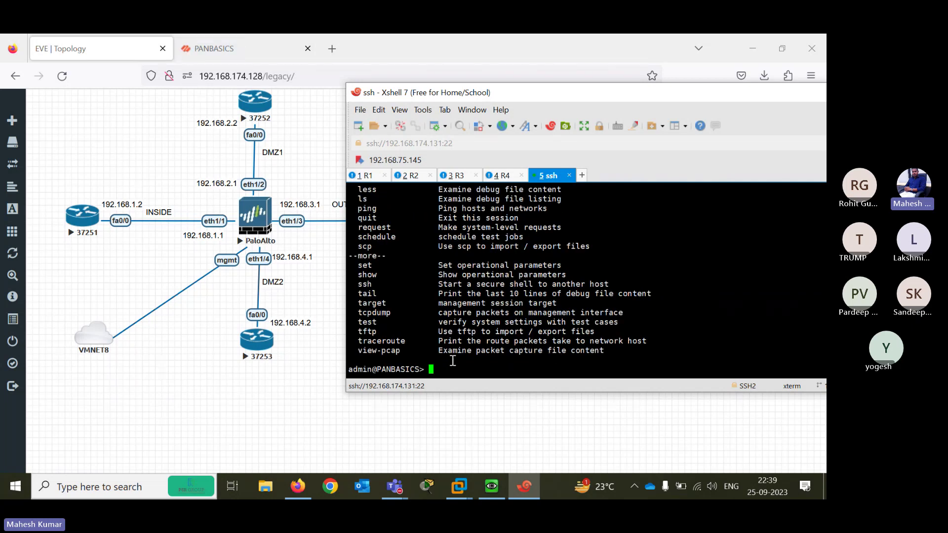
type("ping")
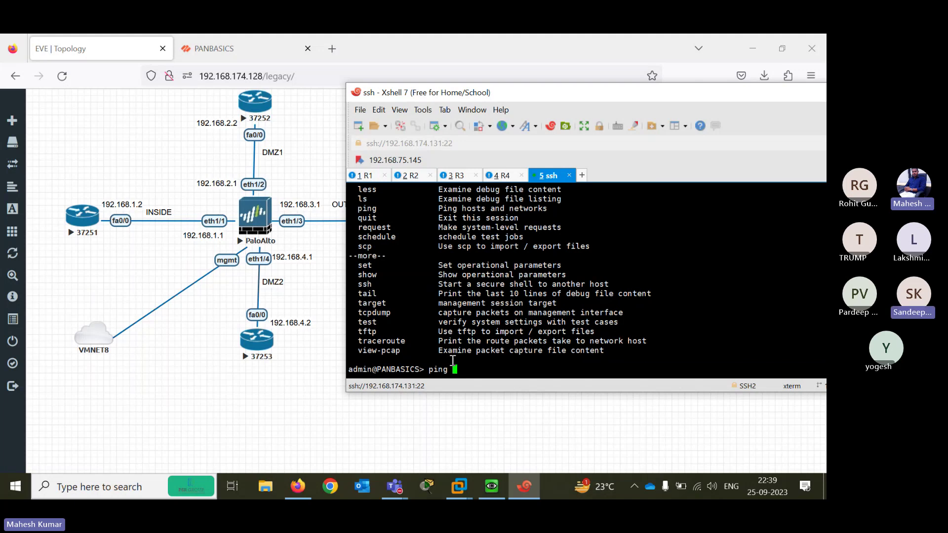
Ping 192.168.1.2 and 192.168.2.2 from the firewall without a source; neither answers
type("host ")
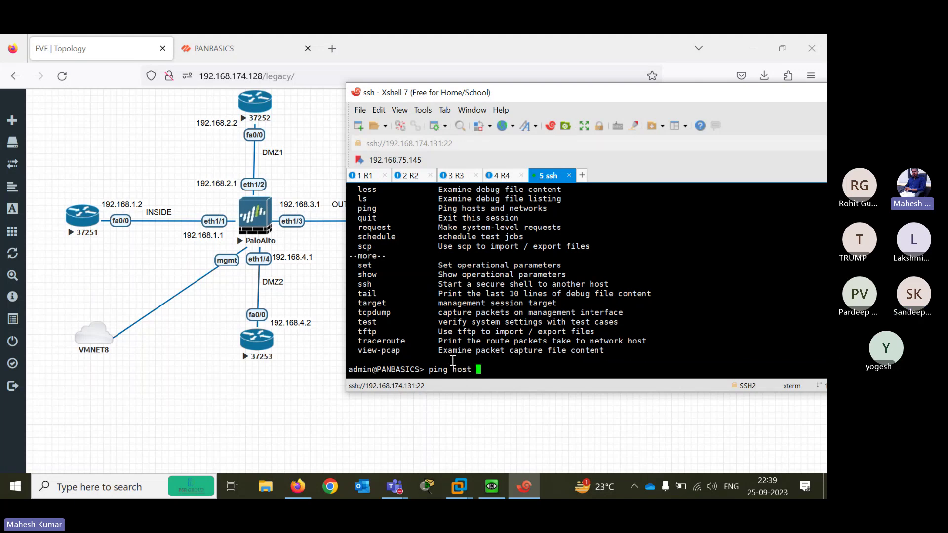
type("192.168.1.2")
key("Return")
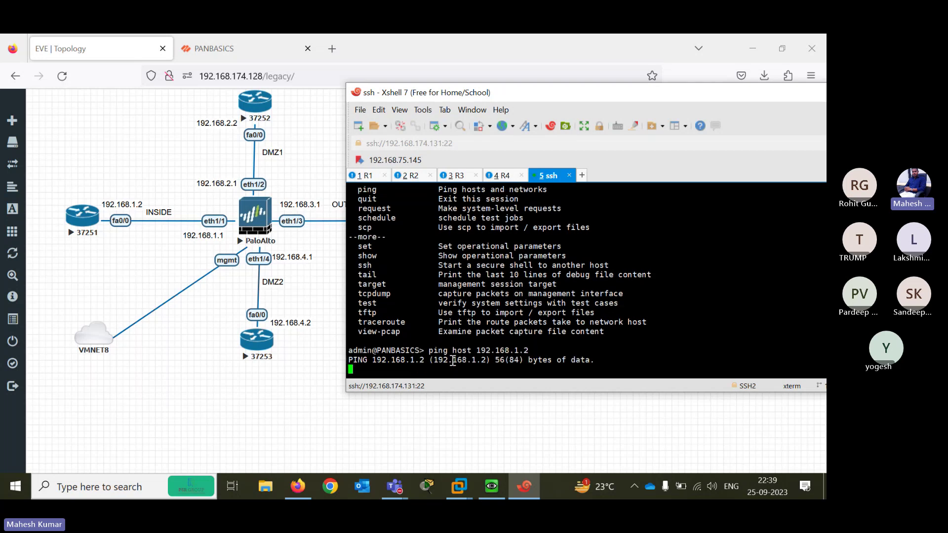
key("ctrl+c")
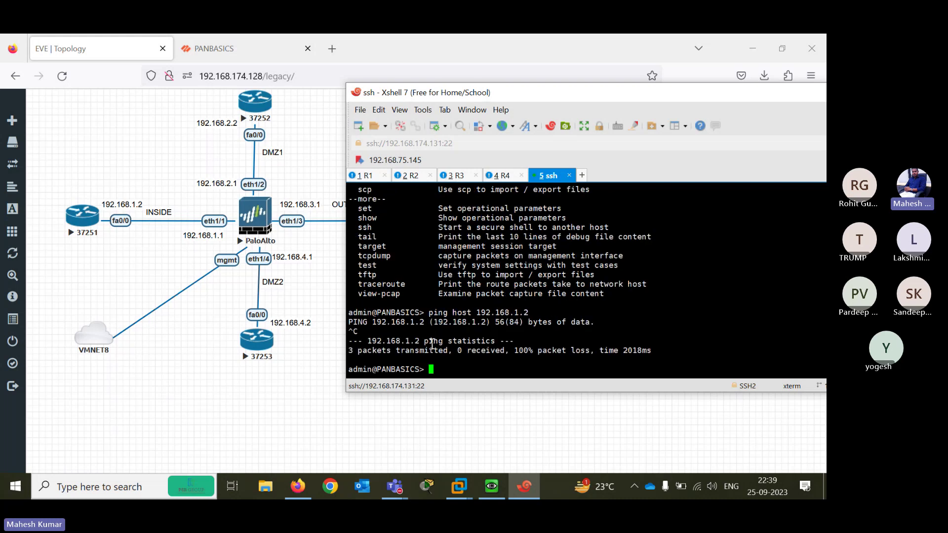
key("Up")
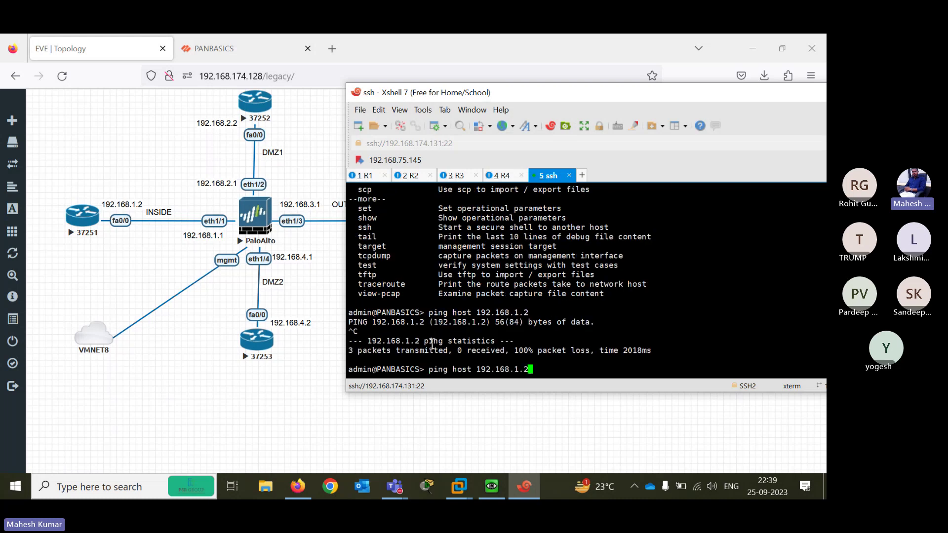
key("BackSpace")
key("BackSpace")
key("BackSpace")
type("2.1")
key("Return")
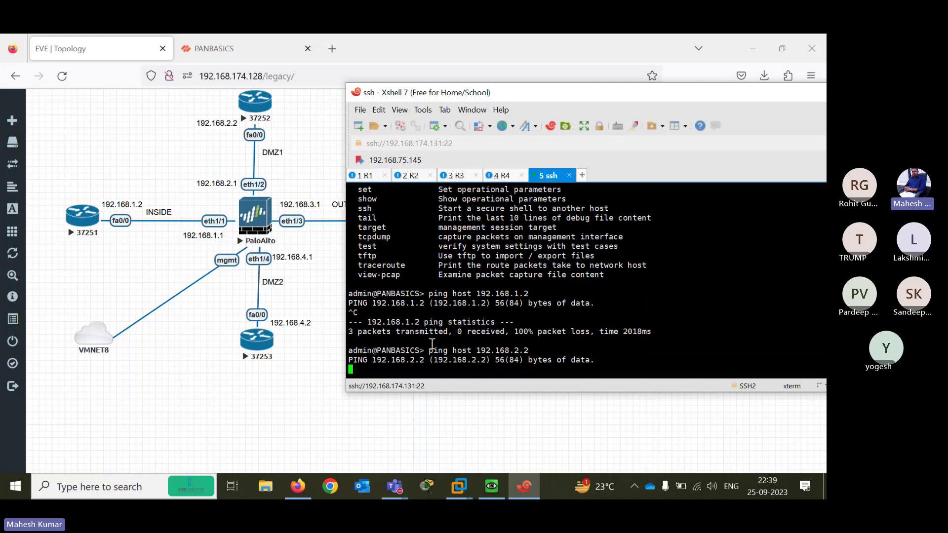
key("ctrl+c")
Ping 192.168.3.2 and 192.168.4.2 from the firewall; neither answers
key("Up")
key("BackSpace")
key("BackSpace")
key("BackSpace")
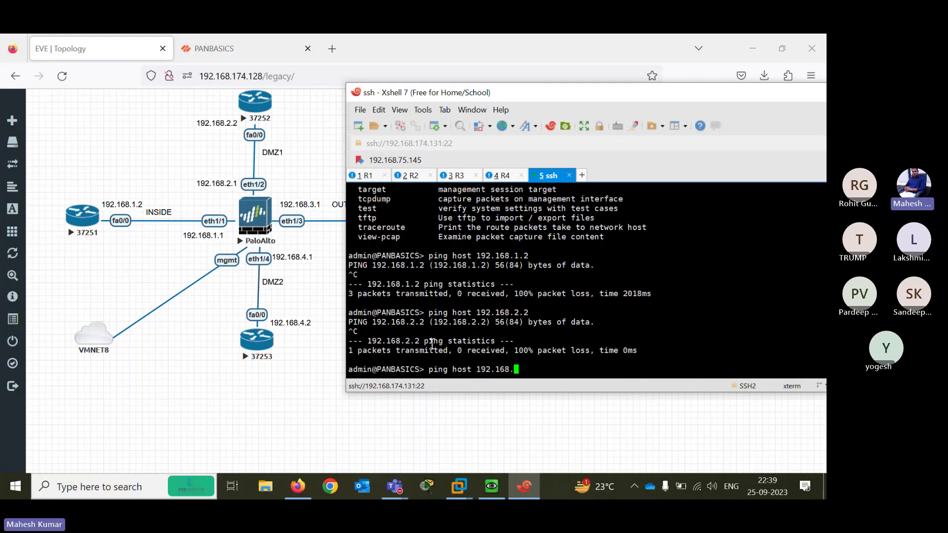
type("3.2")
key("Return")
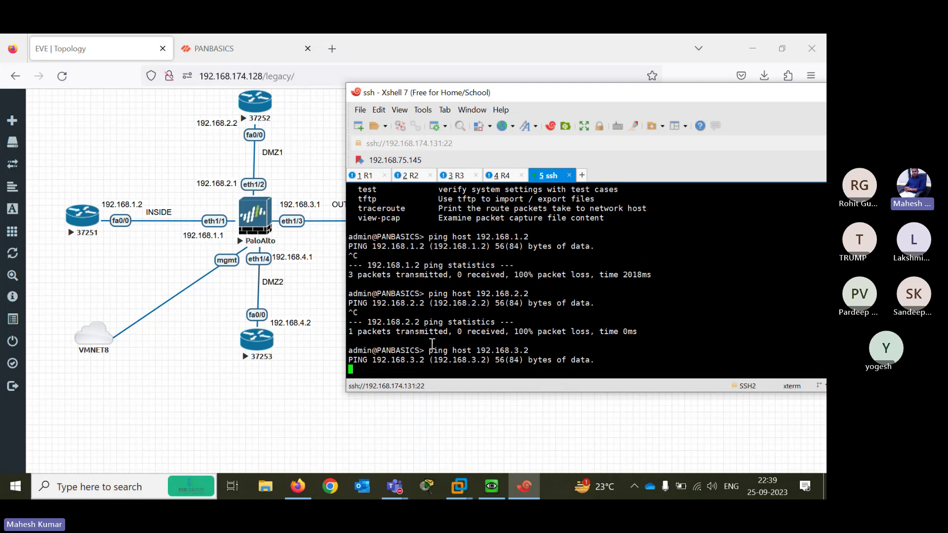
key("ctrl+c")
key("Up")
key("BackSpace")
key("BackSpace")
key("BackSpace")
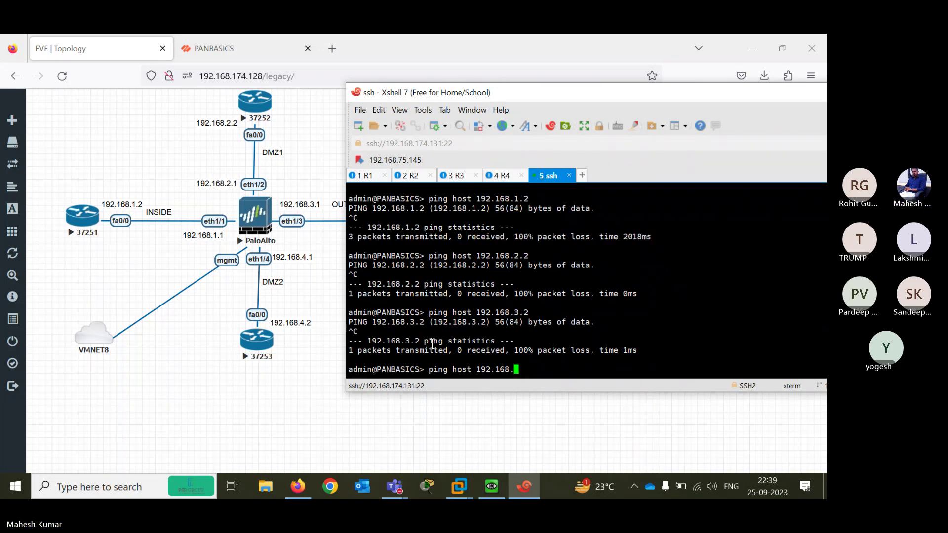
type("4.2")
key("Return")
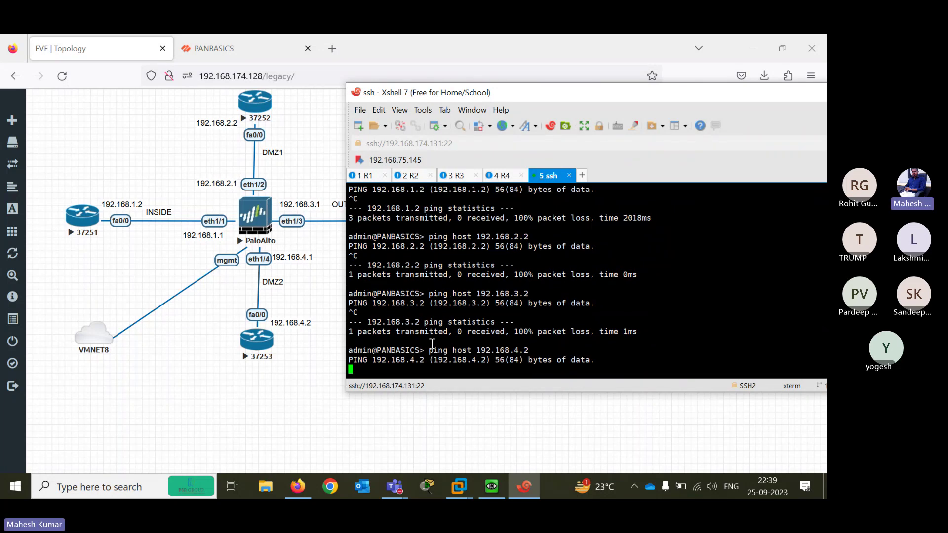
key("ctrl+c")
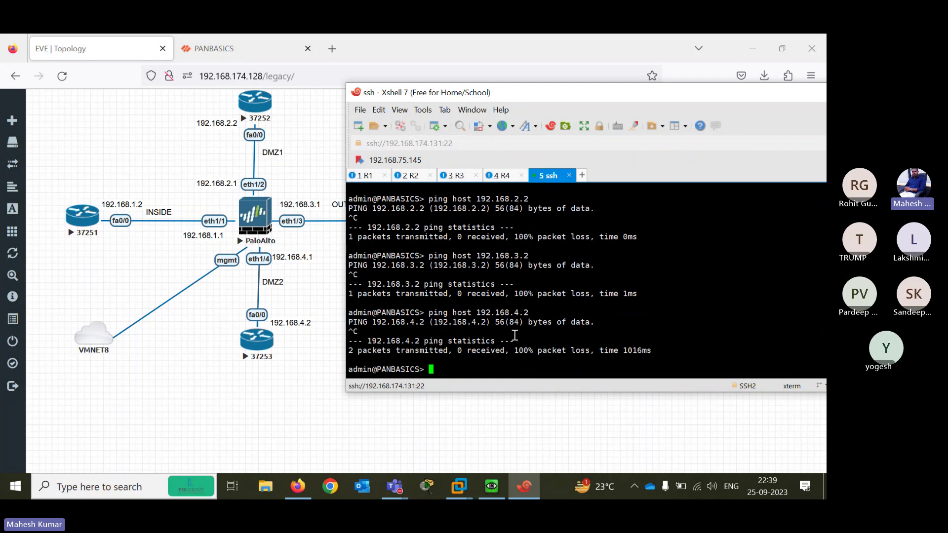
Using ? help, ping 192.168.1.2 from source 192.168.1.1 and get replies
type("ping source 192.")
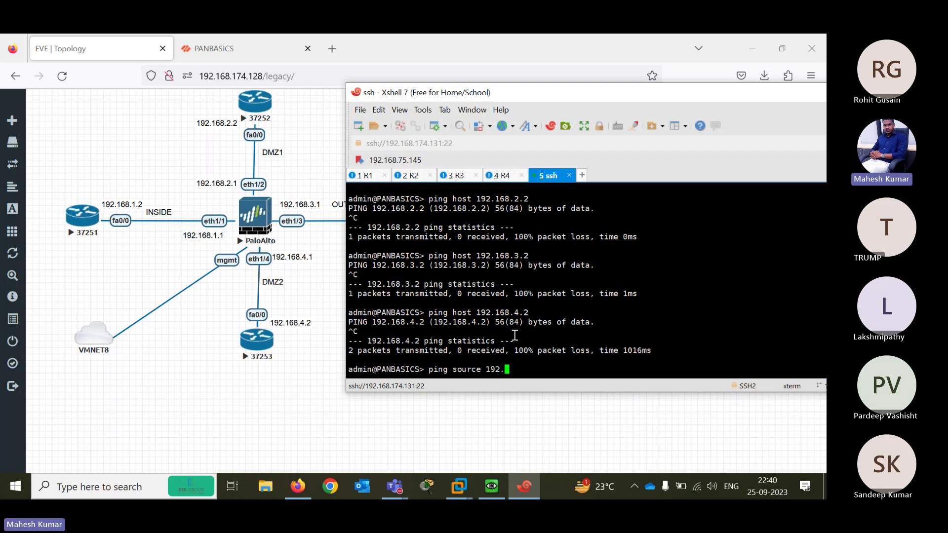
type("168.1.1 pin")
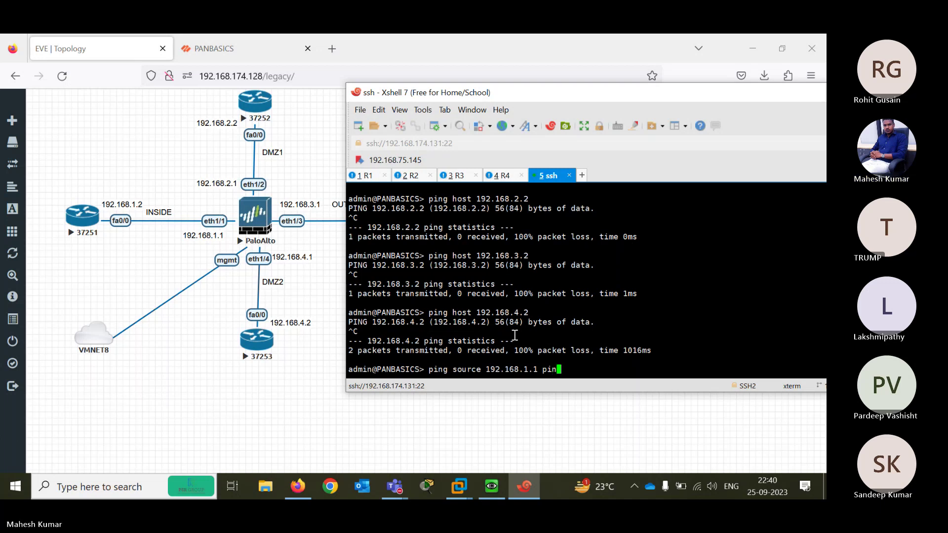
key("BackSpace")
key("BackSpace")
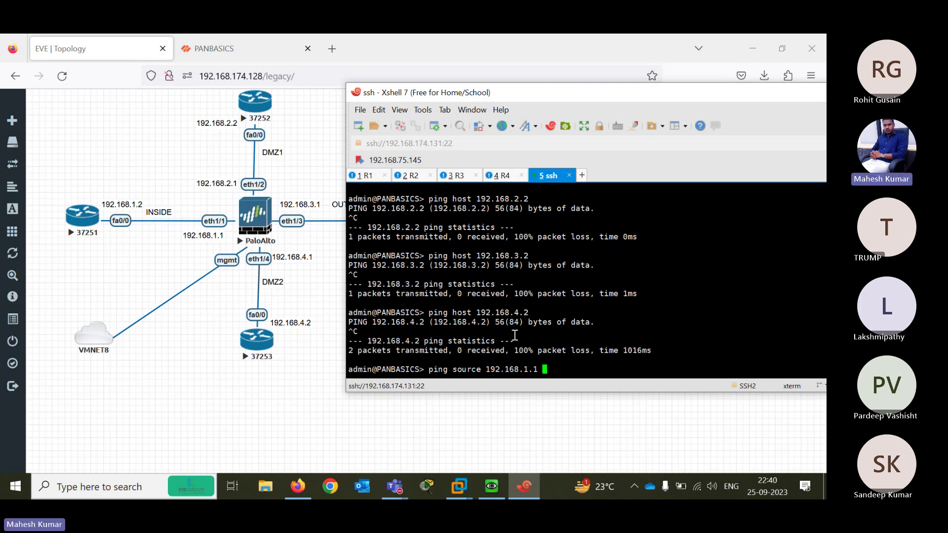
type("pin")
key("BackSpace")
key("BackSpace")
key("BackSpace")
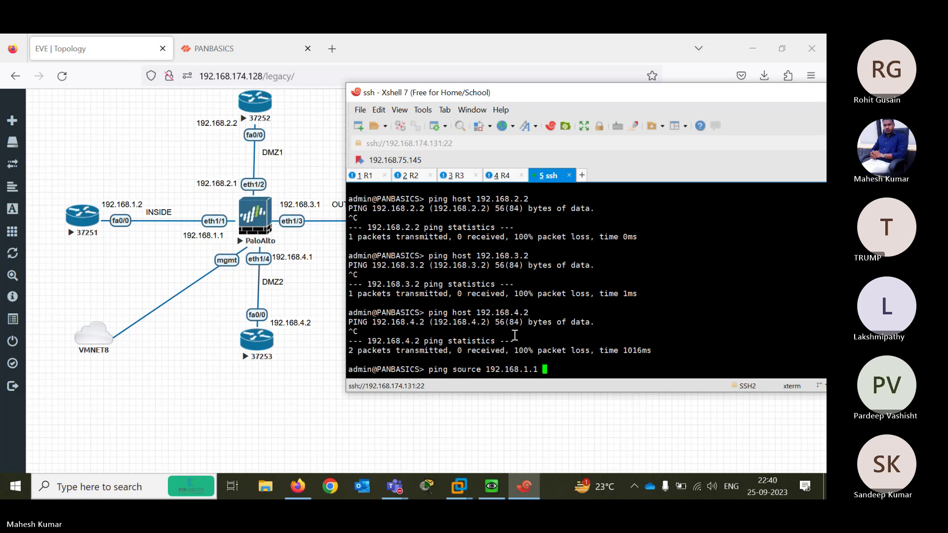
type("host")
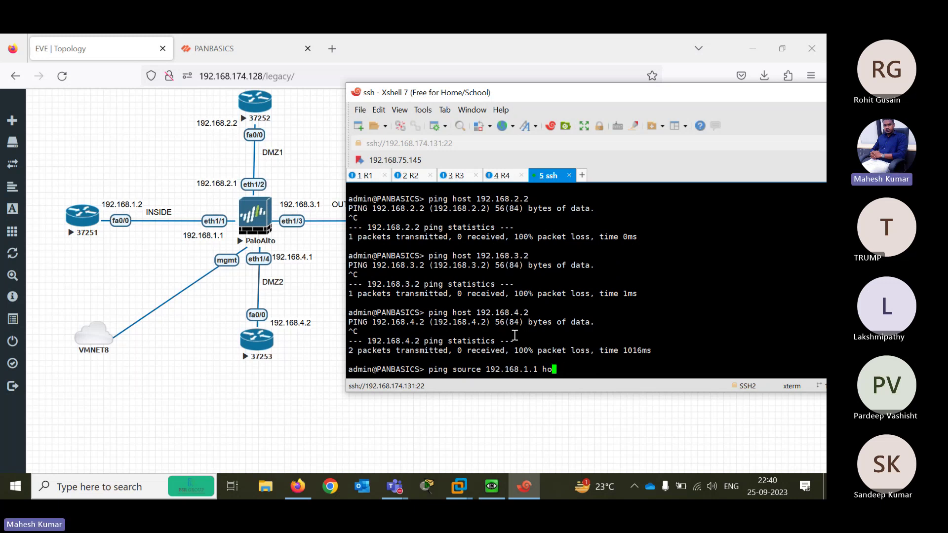
key("BackSpace")
key("BackSpace")
key("BackSpace")
key("BackSpace")
key("BackSpace")
key("question")
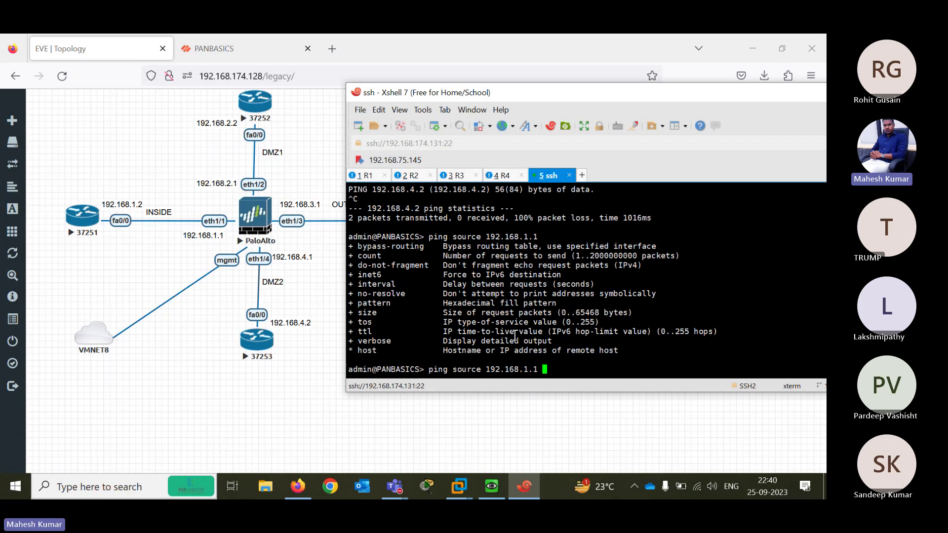
type("host")
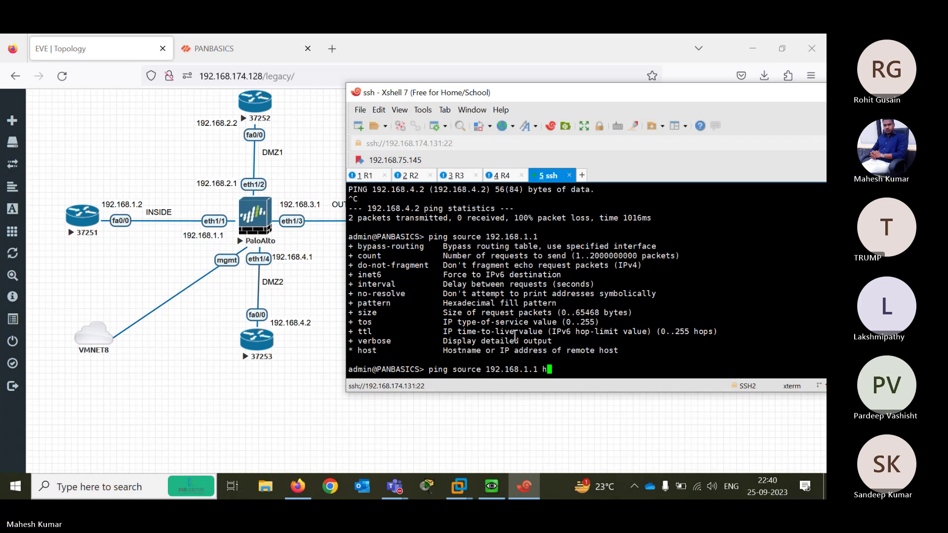
key("question")
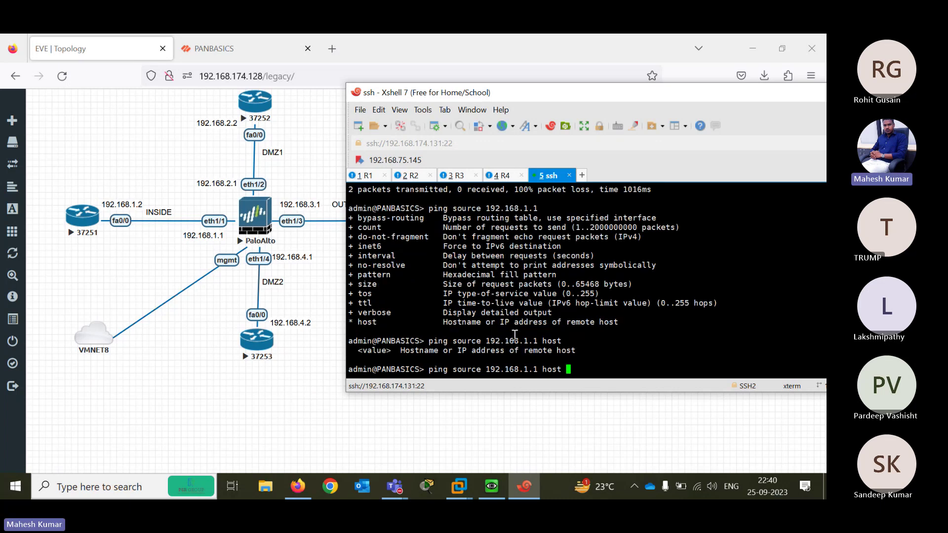
type("192.168.1.2")
key("Return")
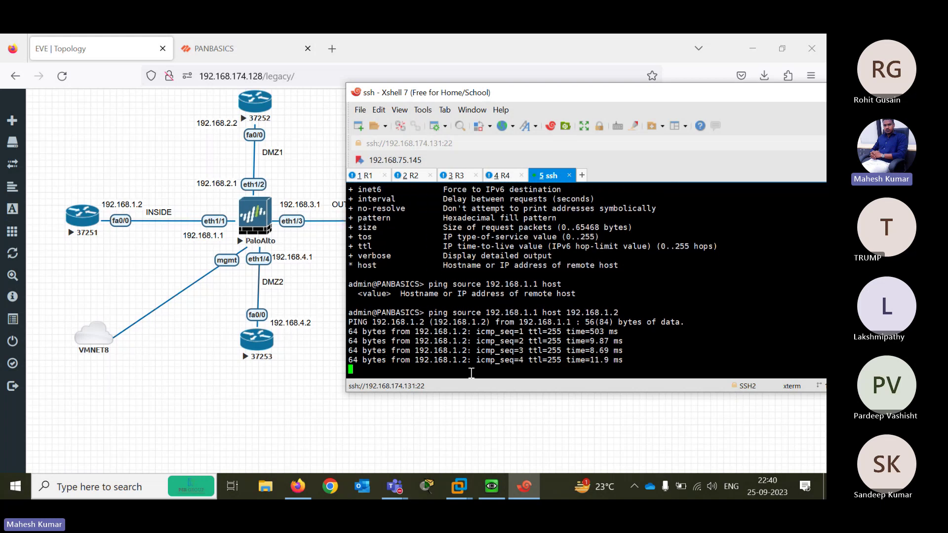
key("ctrl+c")
Compare with 'ping host 192.168.1.2' without a source, which goes unanswered
key("Up")
key("BackSpace")
key("BackSpace")
key("BackSpace")
key("BackSpace")
key("BackSpace")
key("BackSpace")
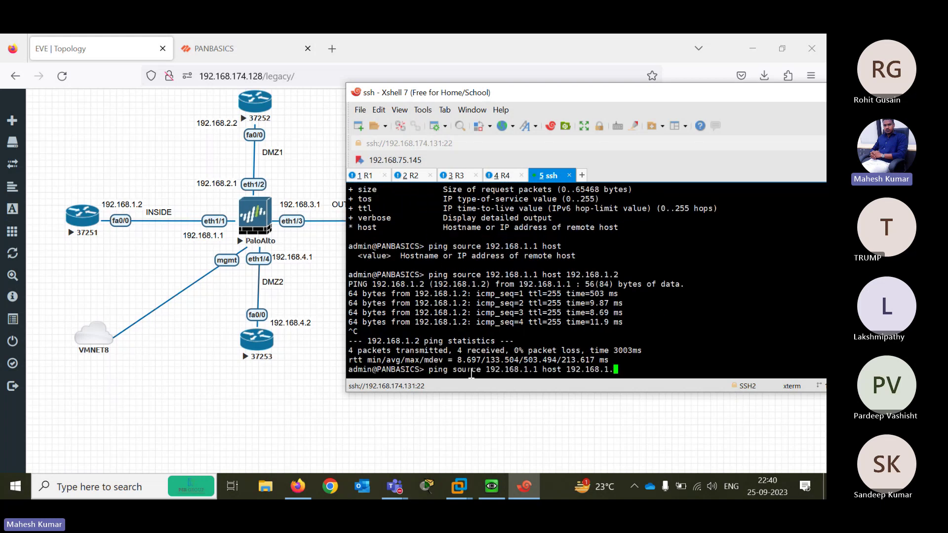
key("BackSpace")
key("BackSpace")
key("BackSpace")
key("BackSpace")
key("BackSpace")
key("BackSpace")
key("BackSpace")
key("BackSpace")
key("BackSpace")
key("BackSpace")
key("BackSpace")
key("BackSpace")
key("BackSpace")
key("BackSpace")
key("BackSpace")
key("BackSpace")
key("BackSpace")
key("BackSpace")
key("BackSpace")
key("BackSpace")
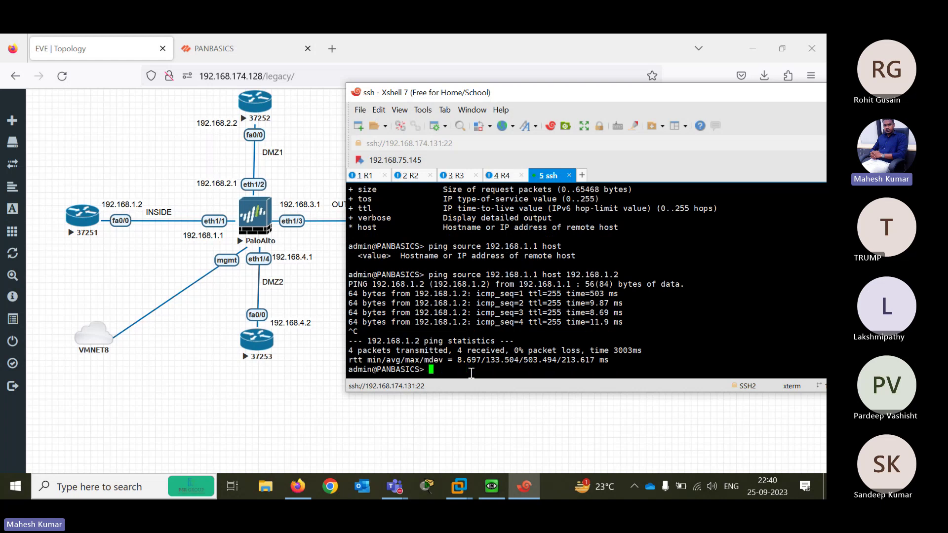
type("ping host 192.168.1.2")
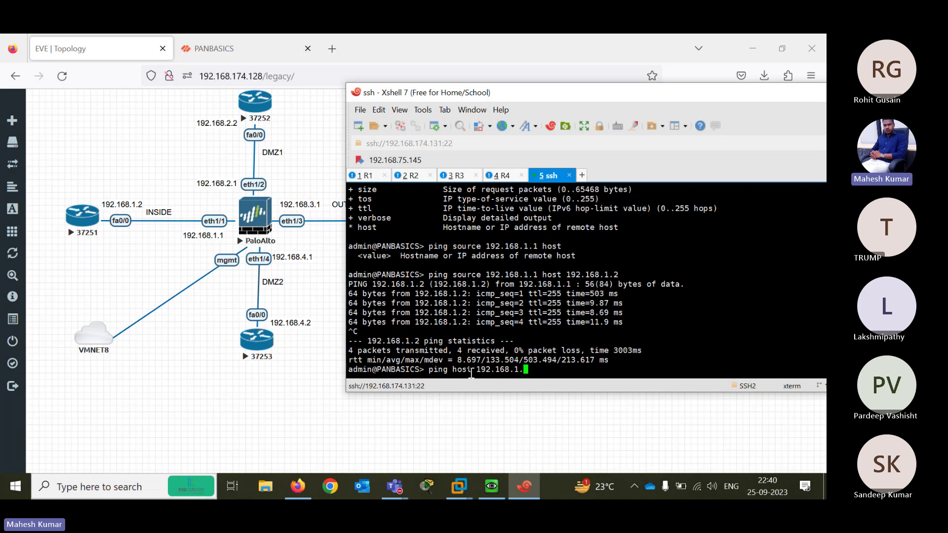
key("Return")
key("ctrl+c")
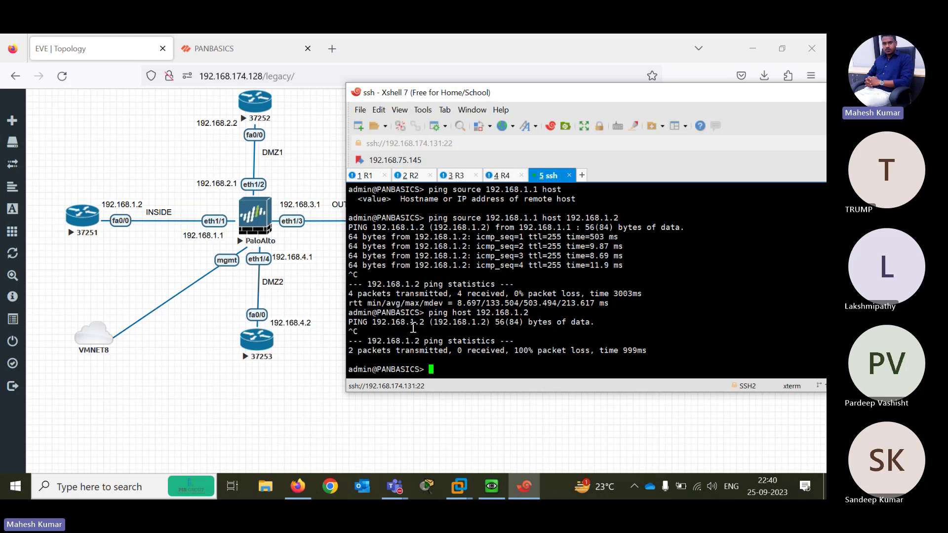
Rerun the sourced ping from 192.168.1.1 to 192.168.1.2 and view its statistics
key("Up")
key("Up")
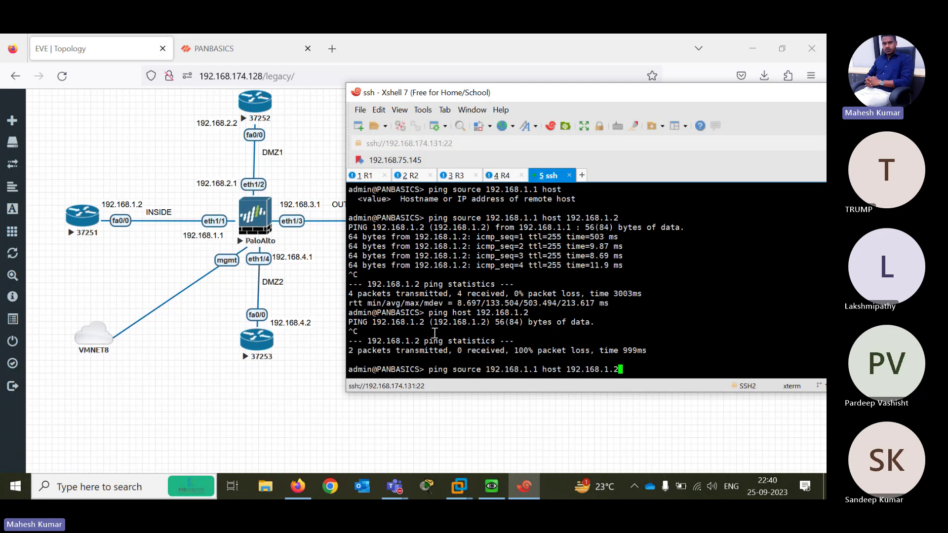
left_click_drag(456, 369, 537, 369)
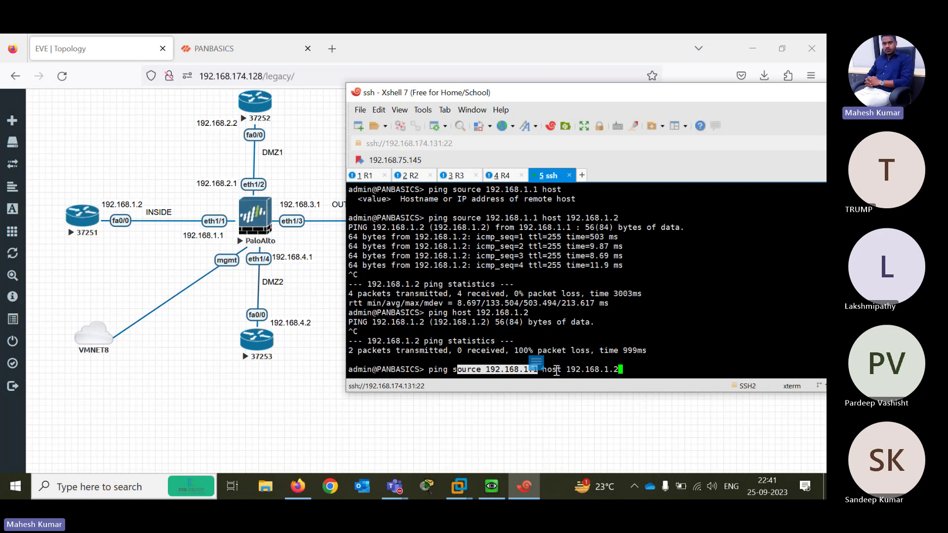
left_click_drag(563, 371, 626, 371)
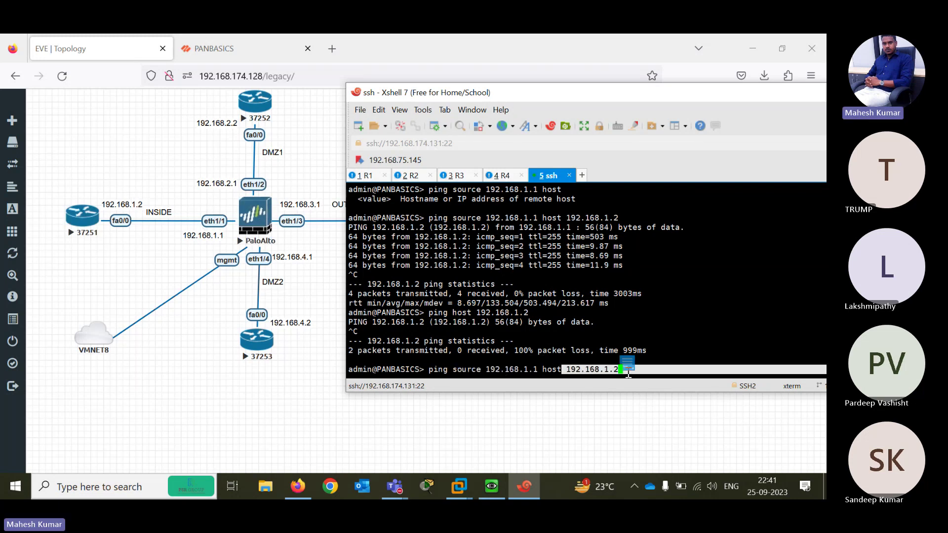
left_click(632, 371)
key("Return")
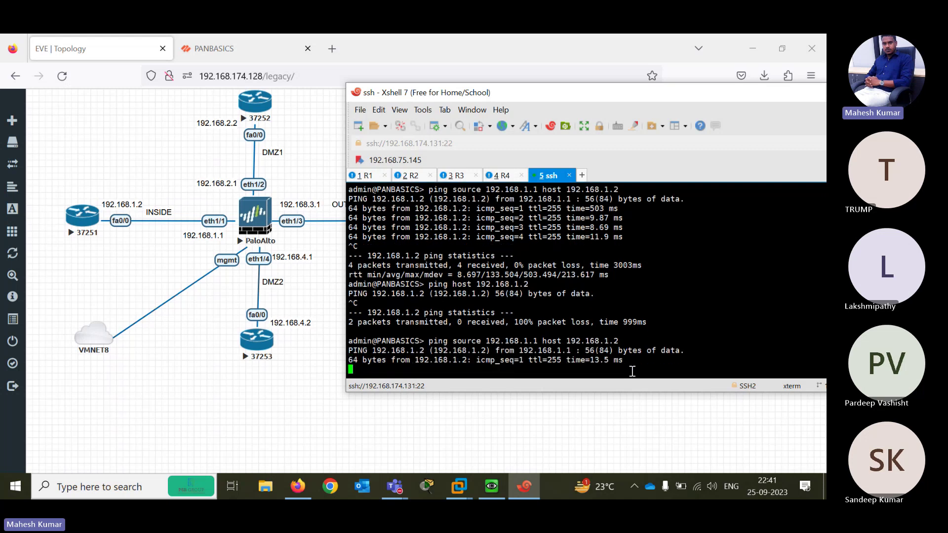
key("ctrl+c")
Edit the command to ping 192.168.2.2 from source 192.168.2.1 and confirm replies
key("Up")
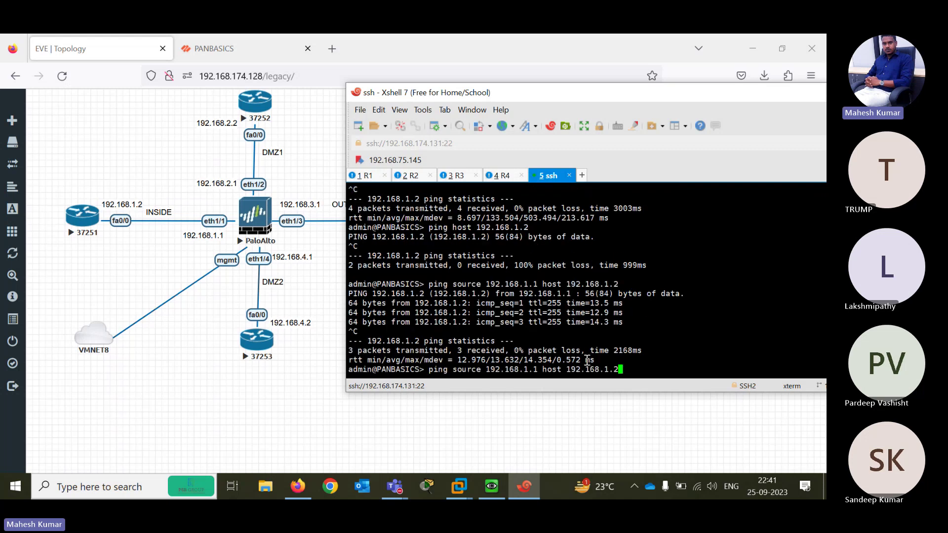
key("Left")
key("Right")
key("BackSpace")
key("BackSpace")
key("BackSpace")
type("2.2")
key("Left")
key("Left")
key("Left")
key("Left")
key("Left")
key("Left")
key("Left")
key("Left")
key("Left")
key("Left")
key("Left")
key("Left")
key("Left")
key("Left")
key("Left")
key("Left")
key("Left")
key("Left")
key("Left")
key("BackSpace")
type("2")
key("Return")
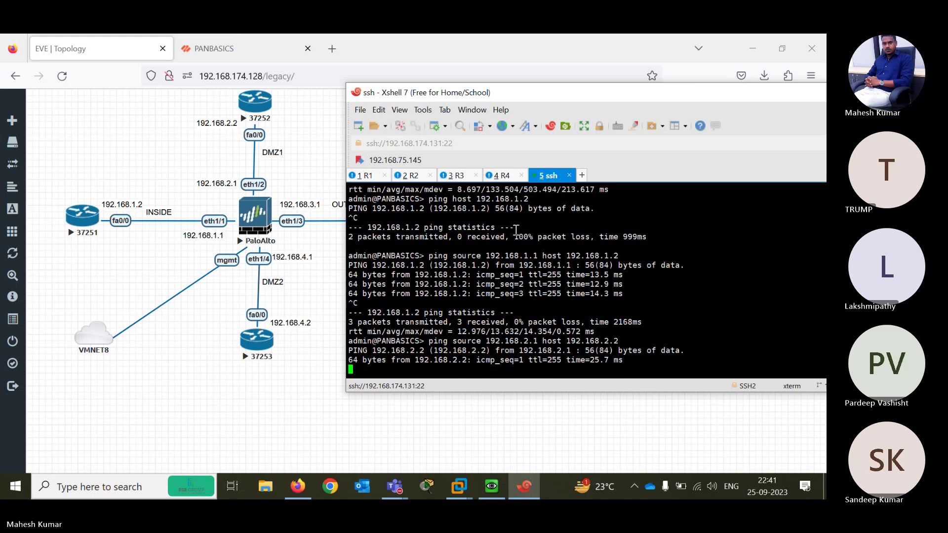
key("ctrl+c")
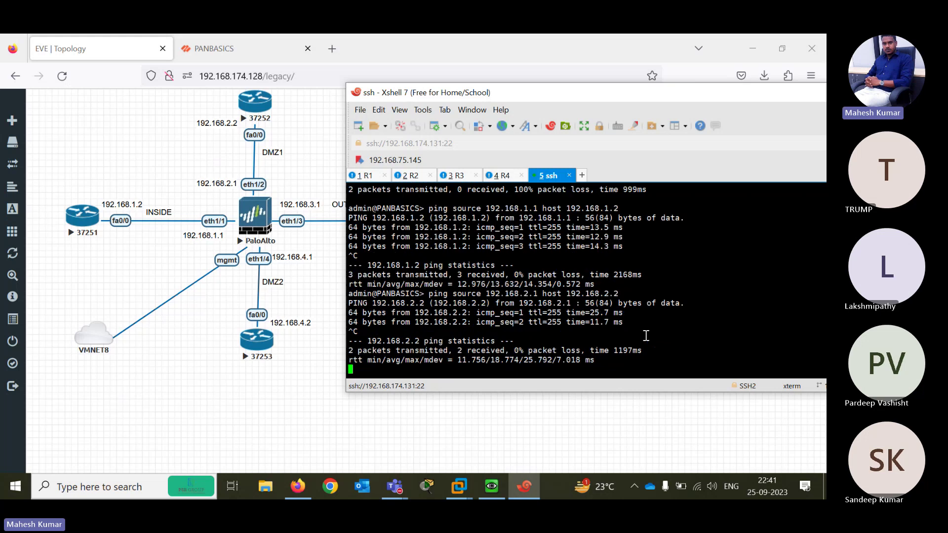
key("Up")
key("BackSpace")
key("BackSpace")
key("BackSpace")
key("BackSpace")
key("BackSpace")
key("BackSpace")
key("BackSpace")
key("BackSpace")
key("BackSpace")
key("BackSpace")
key("BackSpace")
key("BackSpace")
key("BackSpace")
key("BackSpace")
key("BackSpace")
key("BackSpace")
key("BackSpace")
key("BackSpace")
key("BackSpace")
key("BackSpace")
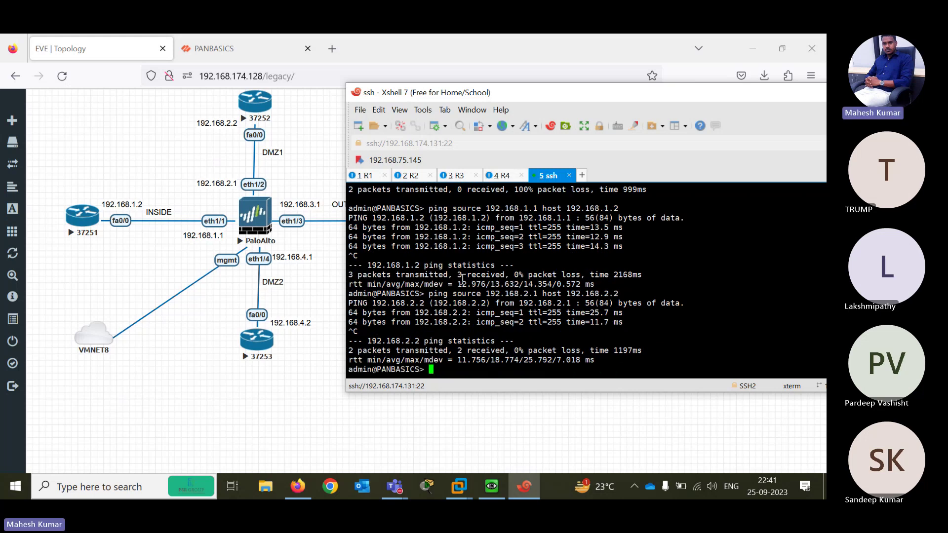
Run 'ping 192.168.1.1' from router R1's console, then bring up the PANBASICS dashboard
key("alt+1")
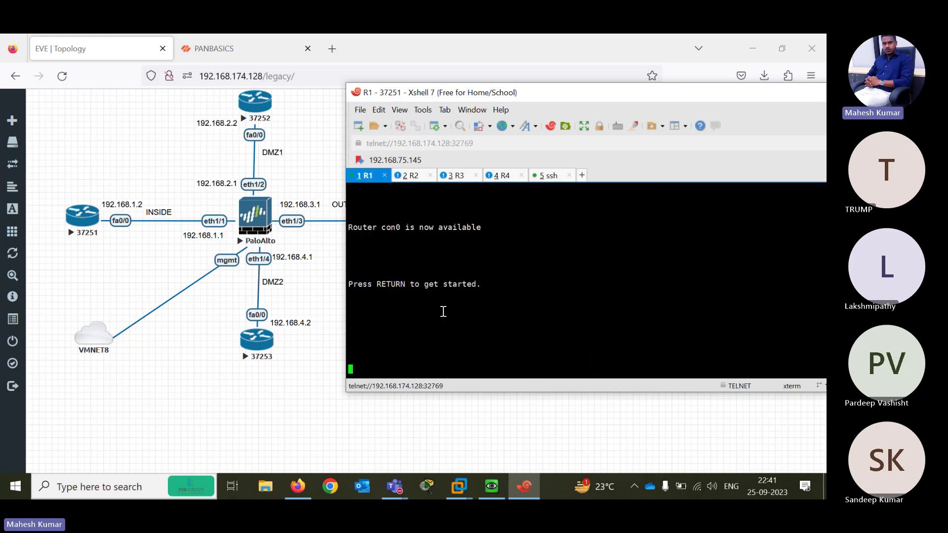
key("Return")
key("Return")
key("Return")
key("Return")
key("Return")
key("Return")
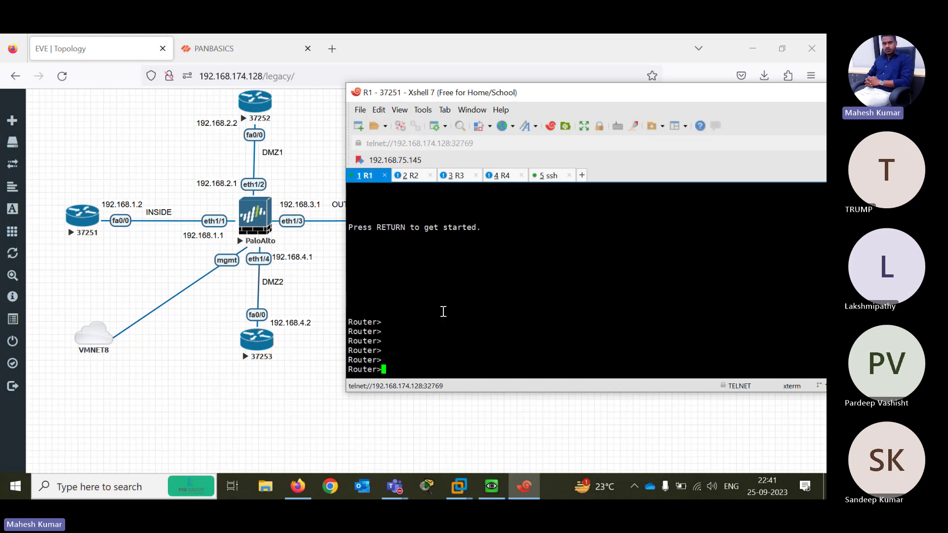
type("ping 192.168.1.1")
key("Return")
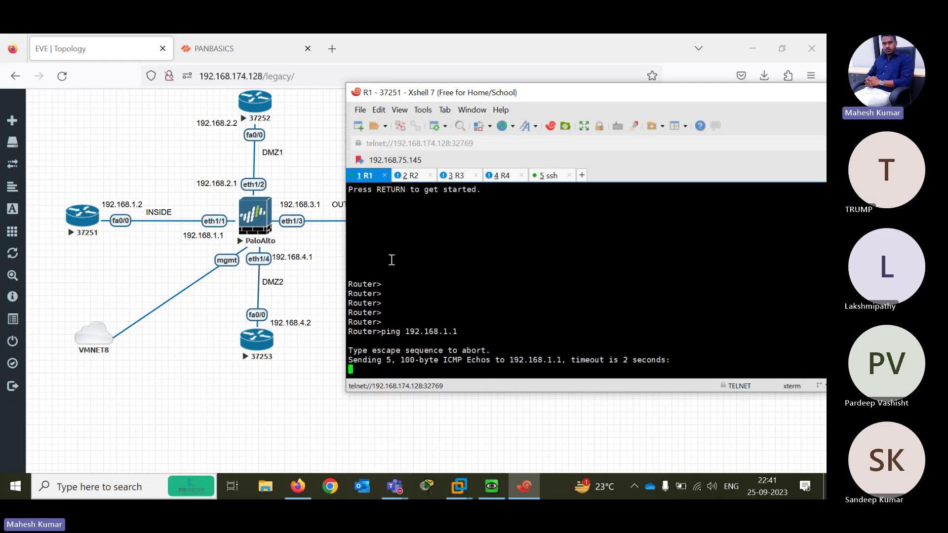
left_click(238, 50)
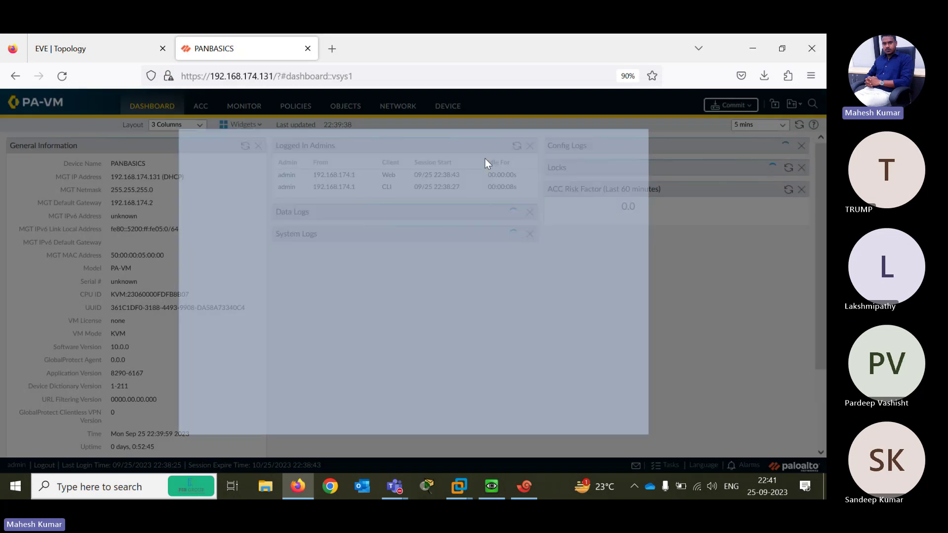
Postpone the telemetry prompt and go to Network > Network Profiles > Interface Mgmt
left_click(616, 416)
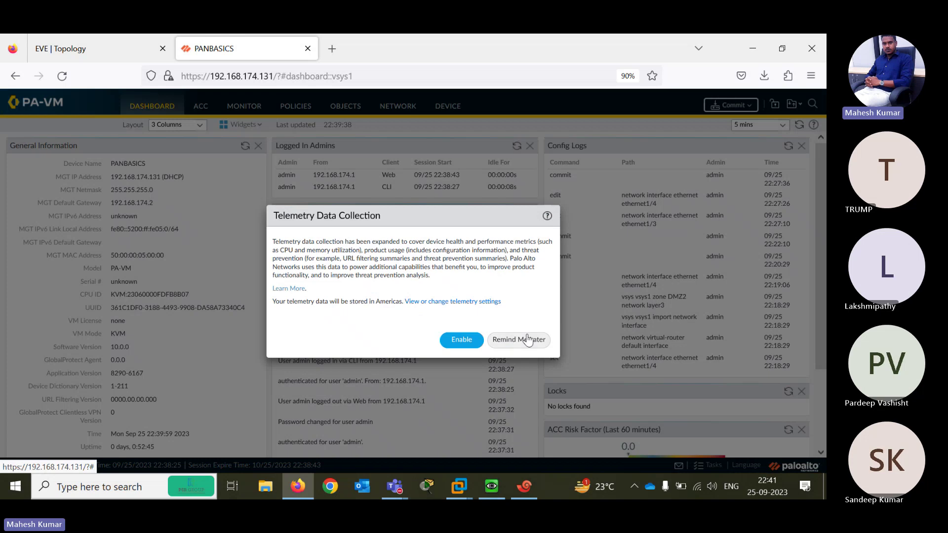
left_click(518, 339)
left_click(398, 107)
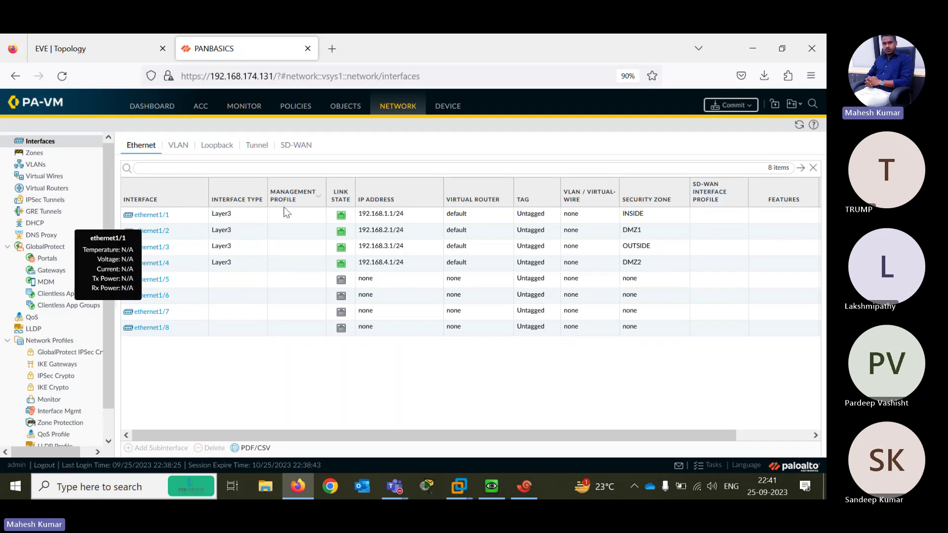
scroll(105, 224, "down", 1)
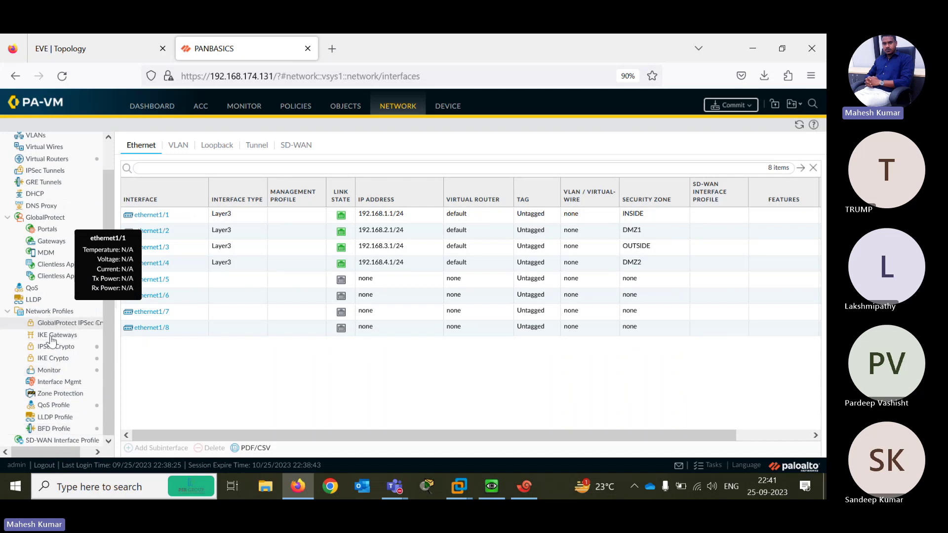
left_click(58, 383)
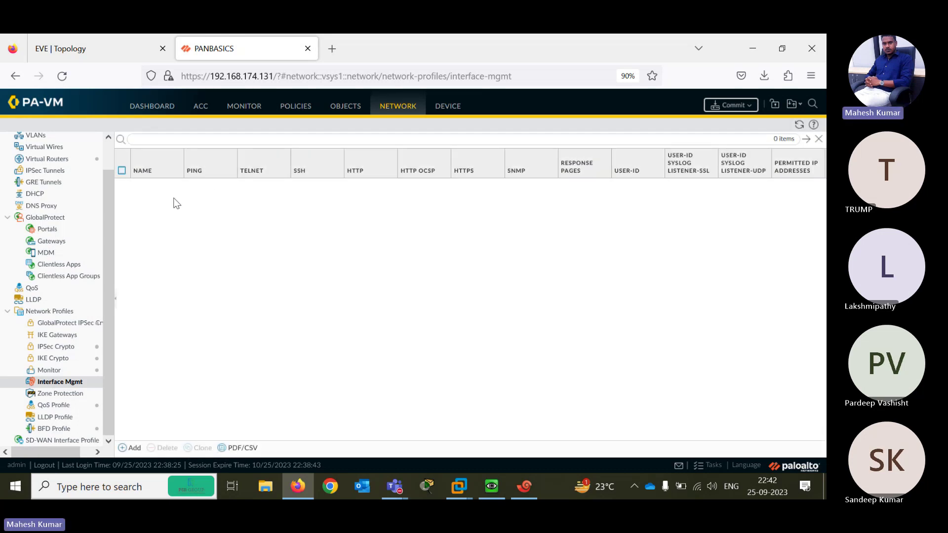
Add profile TESTPING permitting Ping, SSH, Telnet, HTTP and HTTPS, and save it
left_click(128, 447)
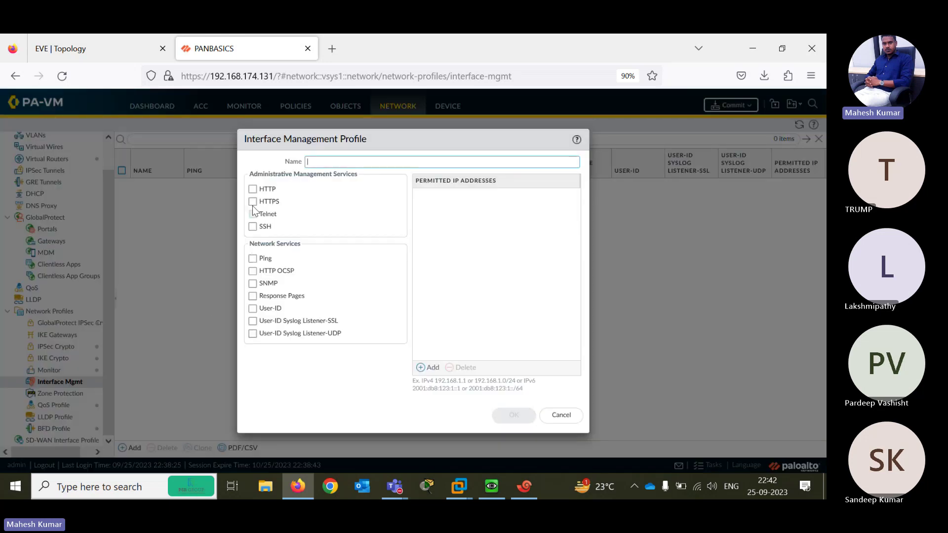
left_click(252, 258)
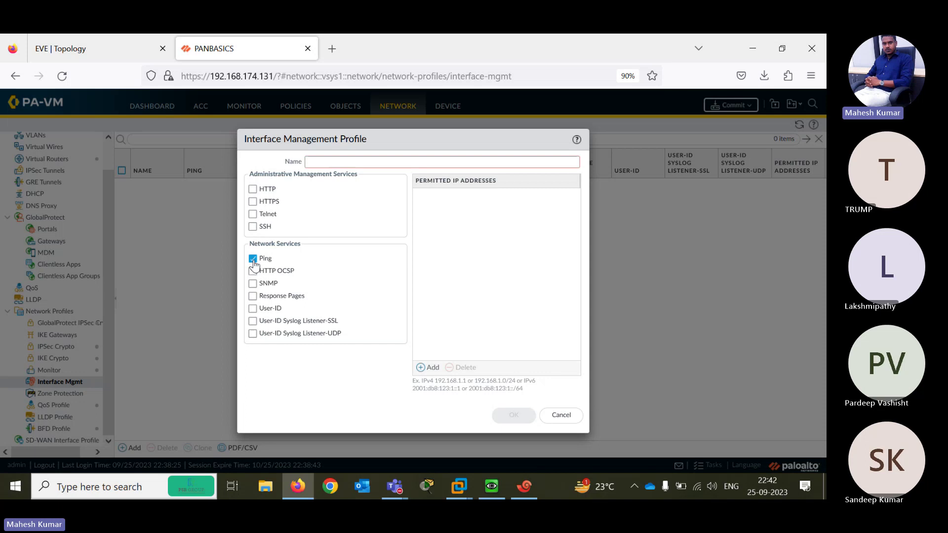
left_click(253, 228)
left_click(253, 215)
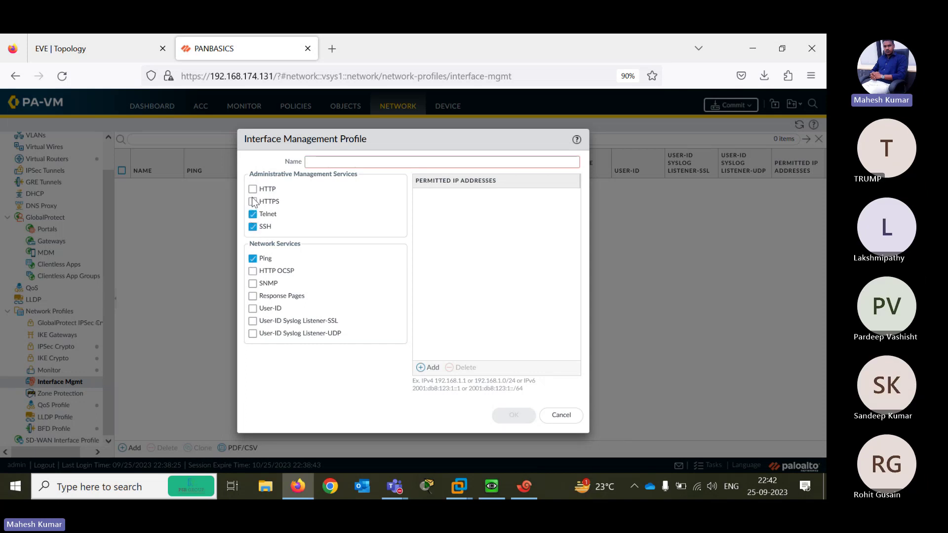
left_click(253, 190)
left_click(326, 161)
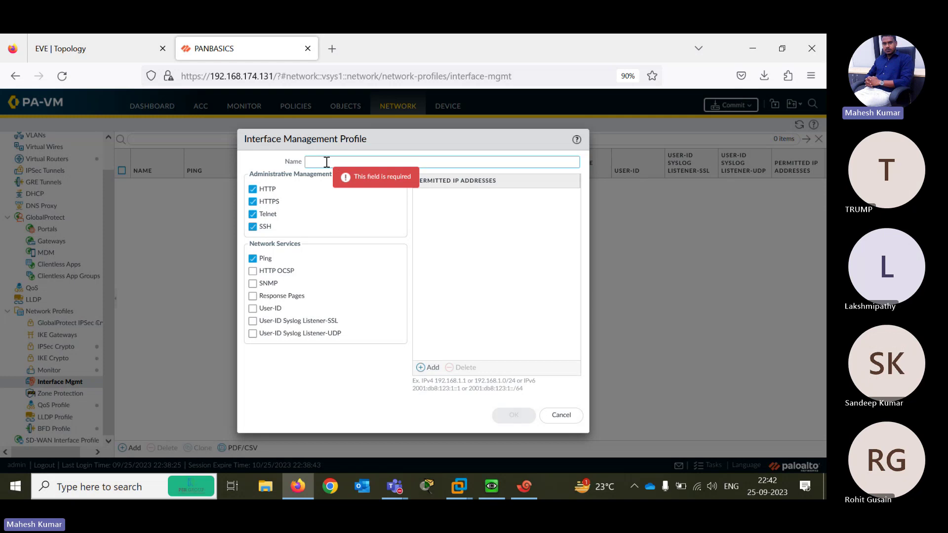
type("PING")
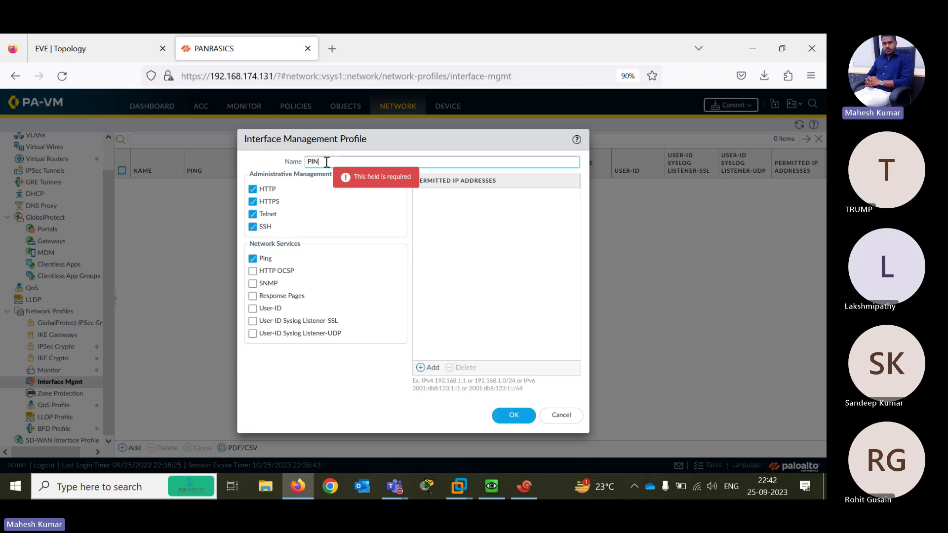
key("BackSpace")
key("BackSpace")
key("BackSpace")
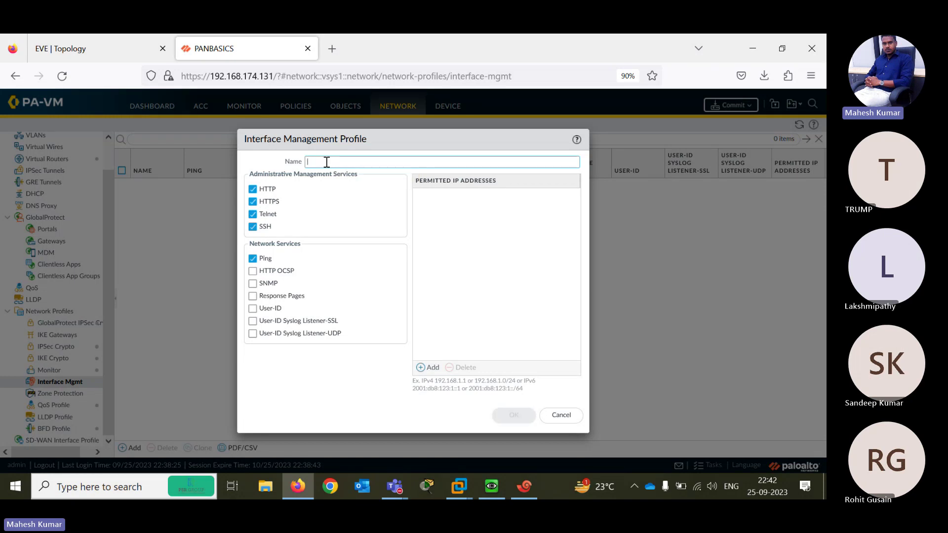
type("TESTPING")
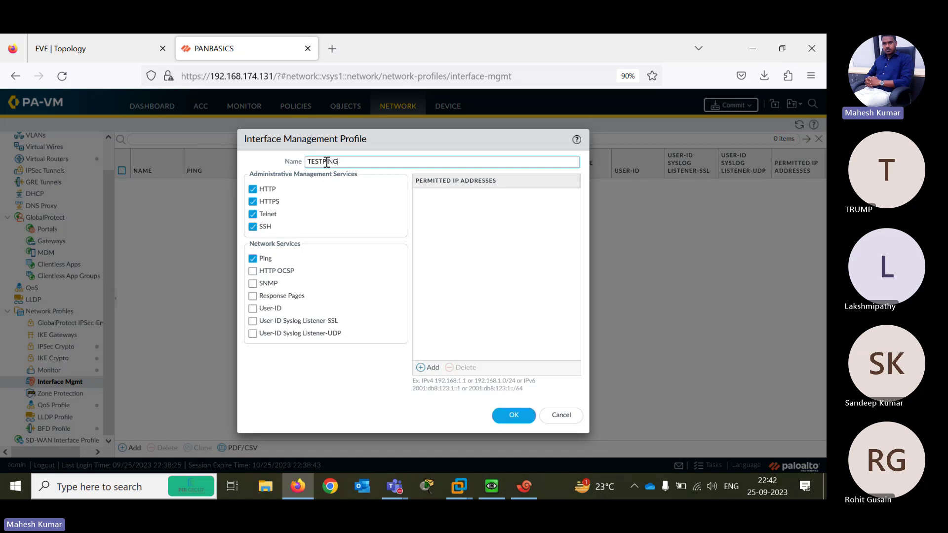
left_click(509, 418)
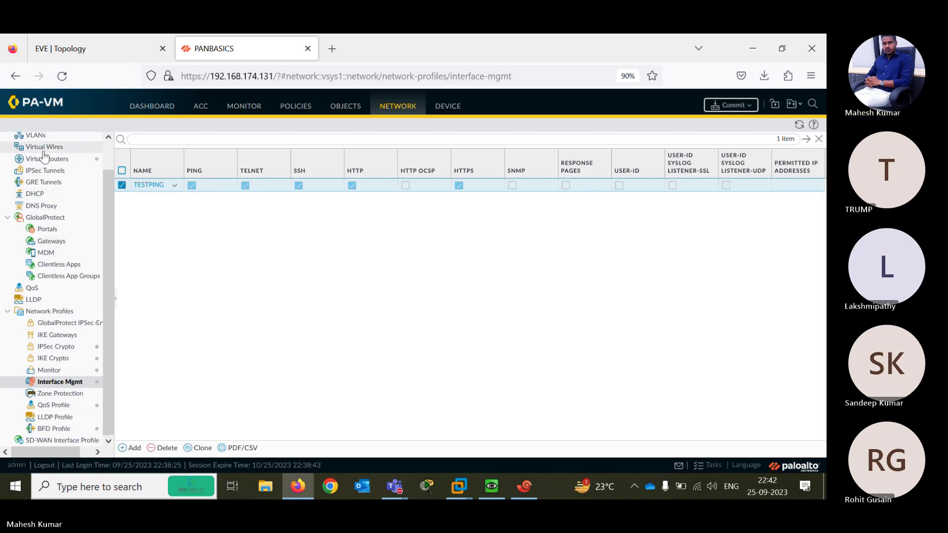
Set ethernet1/1's Advanced management profile to TESTPING and accept the exposure warning
left_click_drag(108, 194, 105, 148)
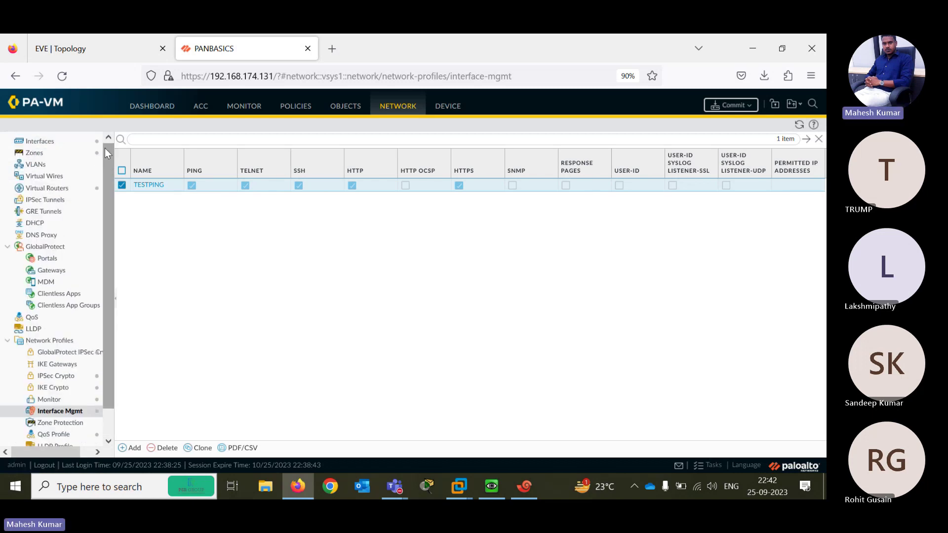
left_click(40, 142)
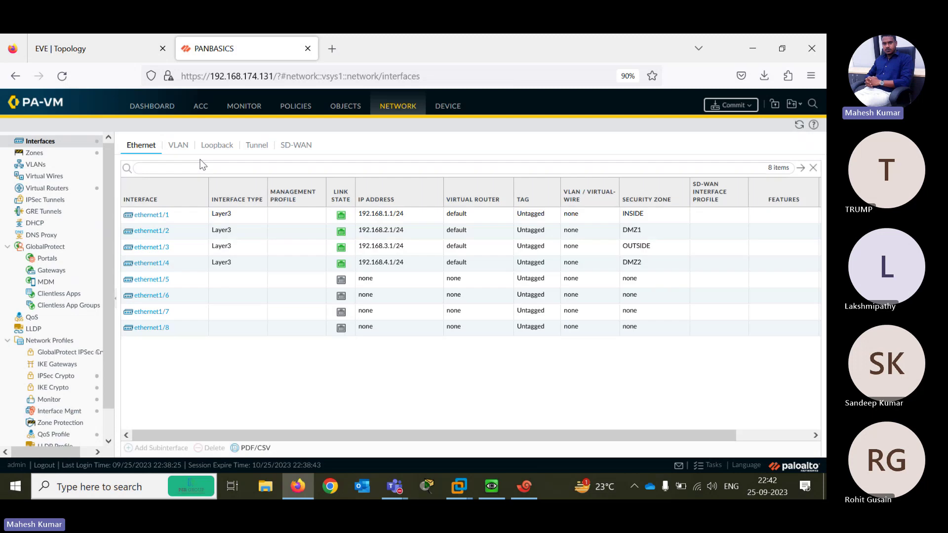
left_click(168, 213)
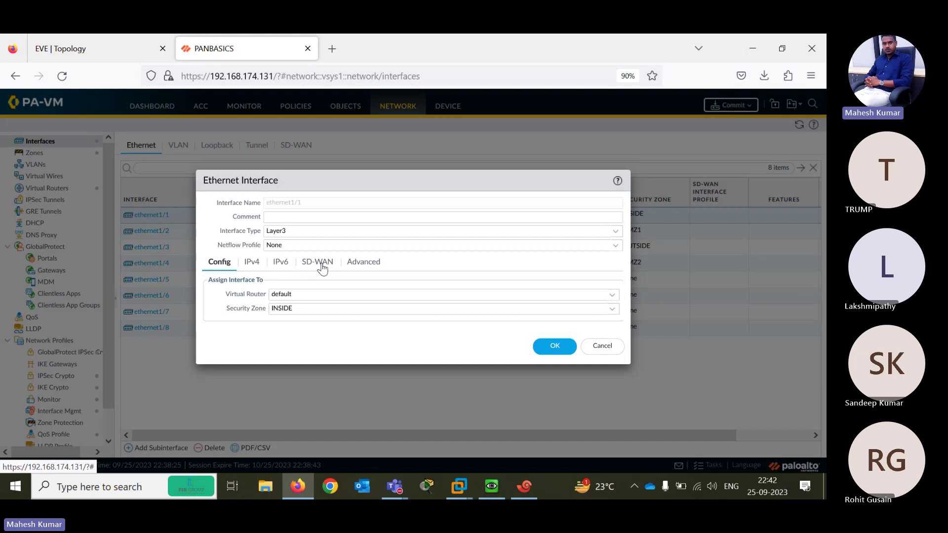
left_click(363, 262)
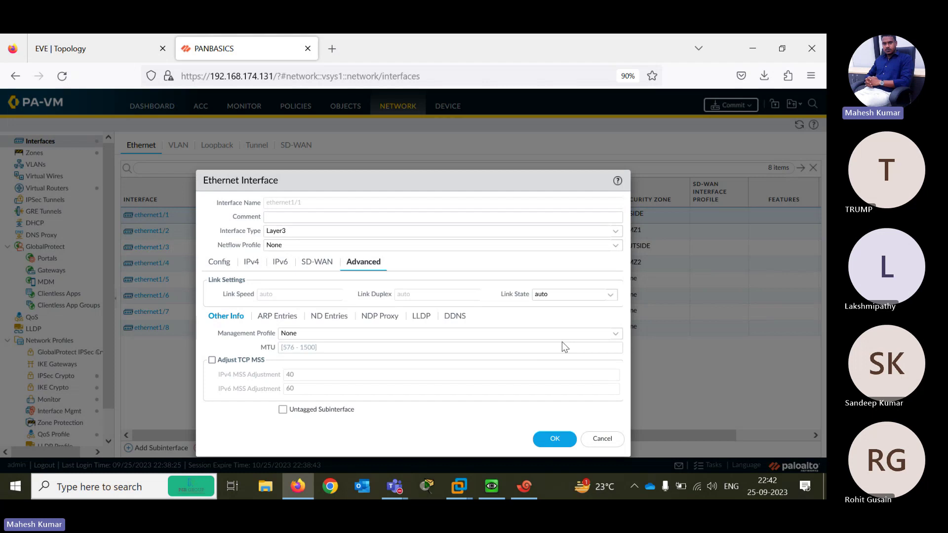
left_click(548, 334)
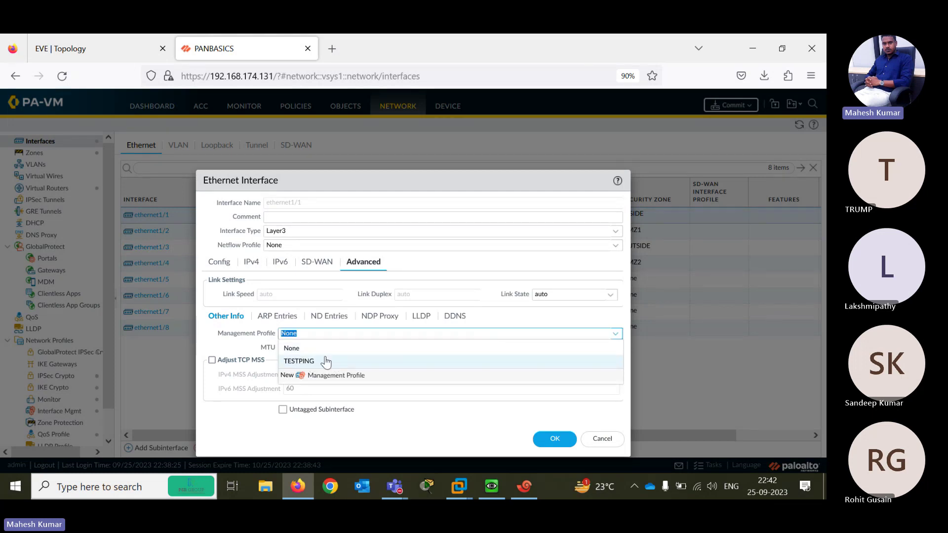
left_click(301, 362)
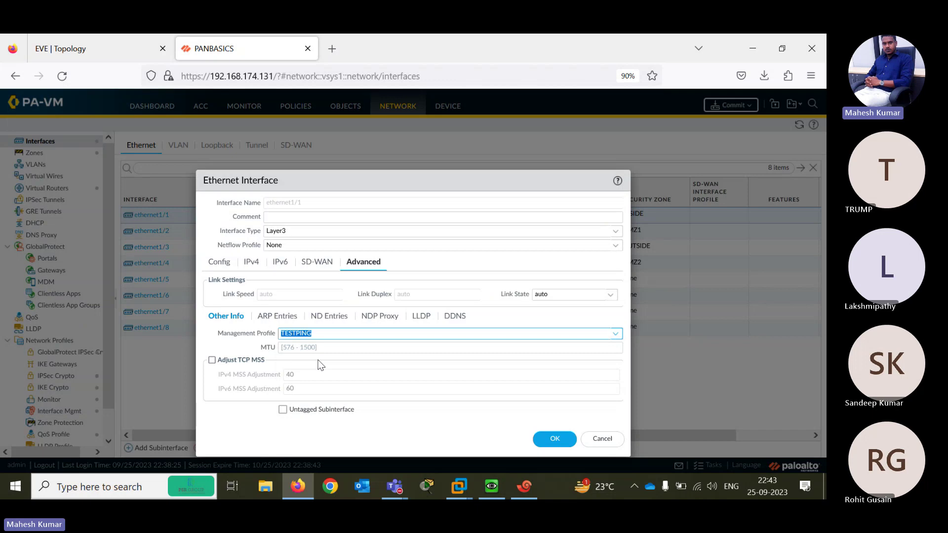
left_click(545, 440)
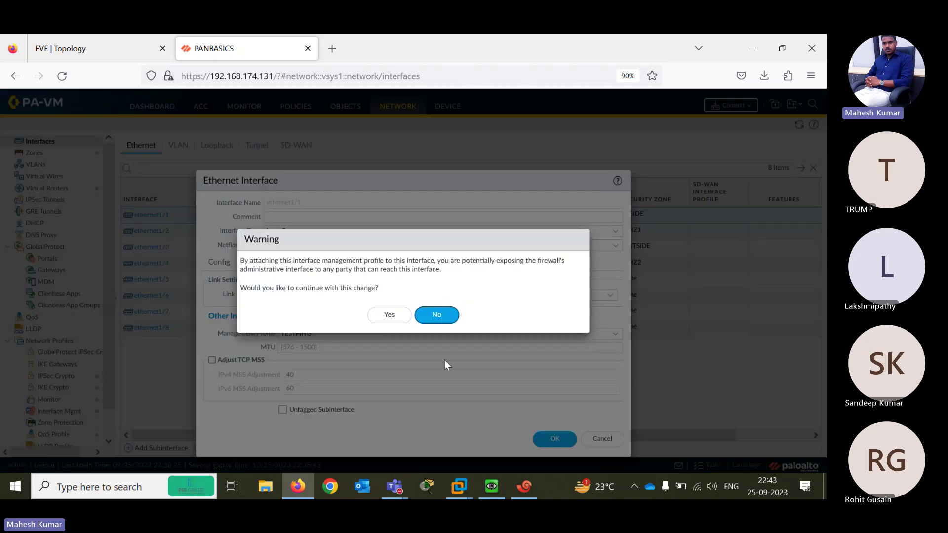
left_click(435, 313)
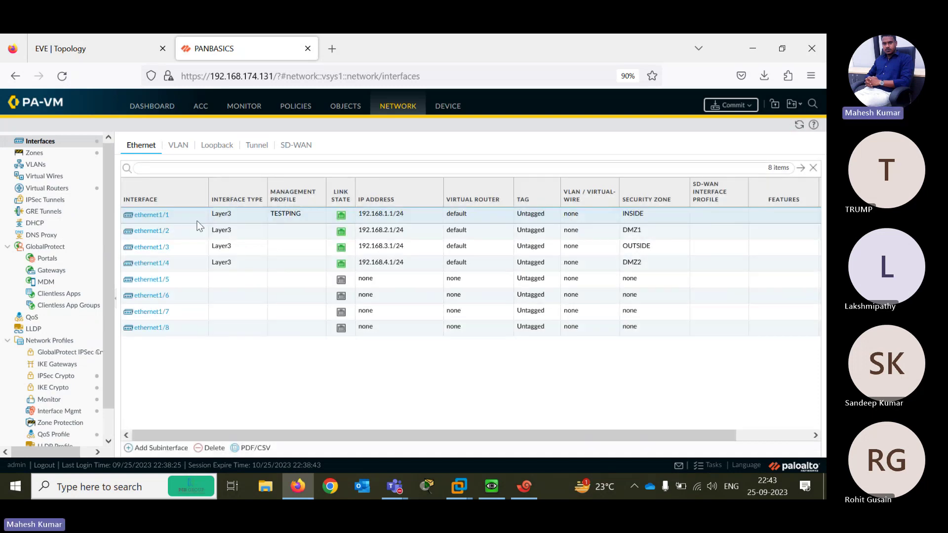
Set ethernet1/2's management profile to TESTPING and accept the warning
left_click(150, 232)
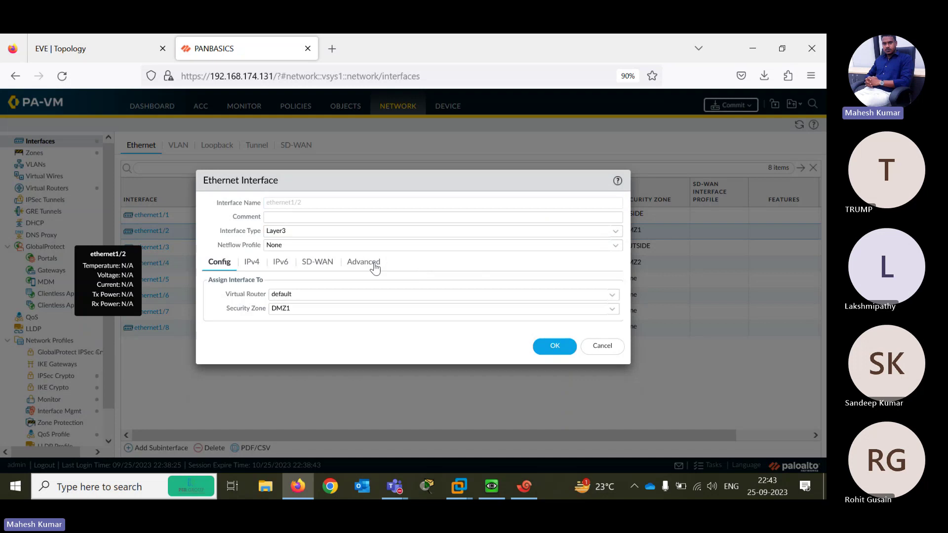
left_click(373, 264)
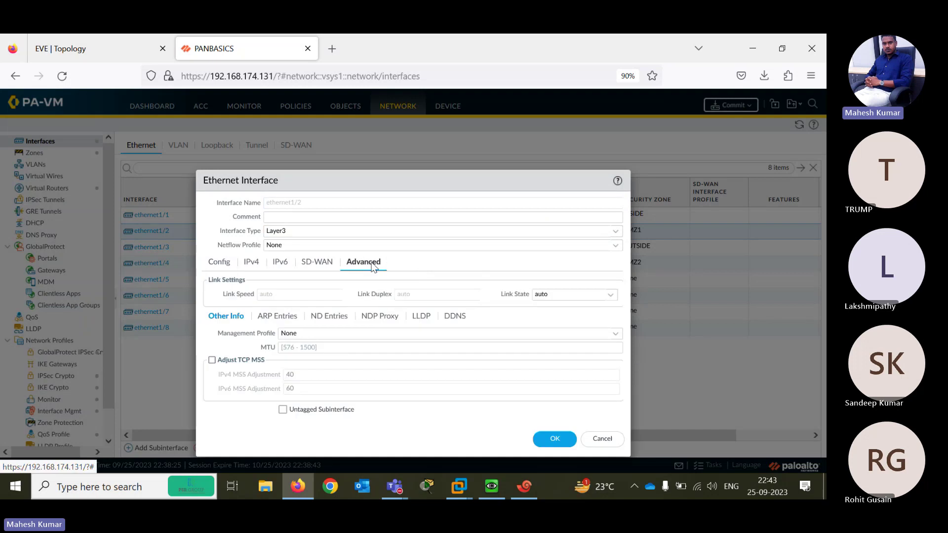
left_click(600, 333)
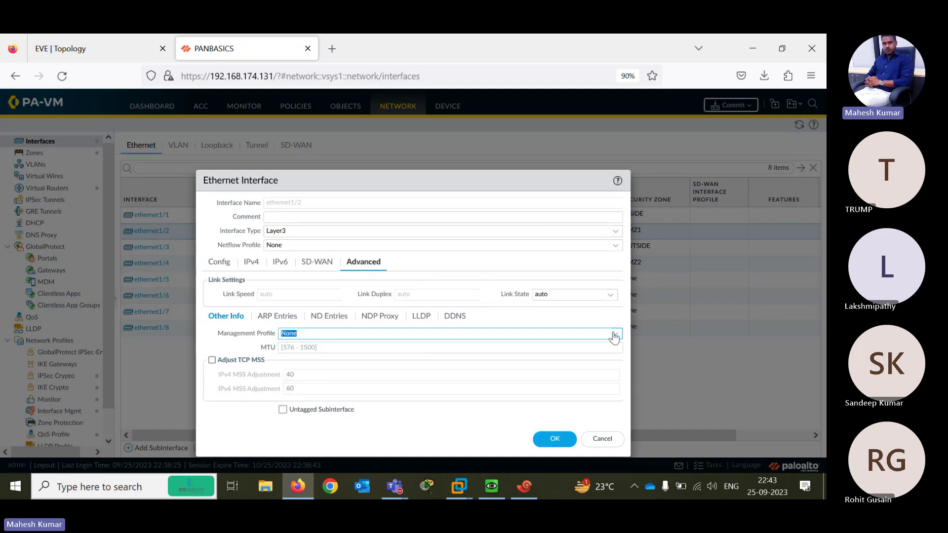
left_click(614, 335)
left_click(351, 361)
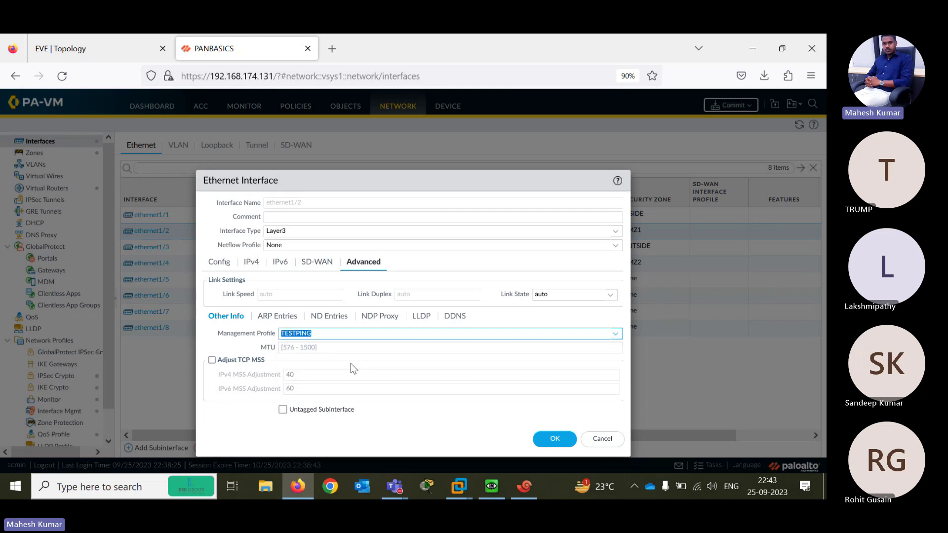
left_click(566, 440)
left_click(389, 314)
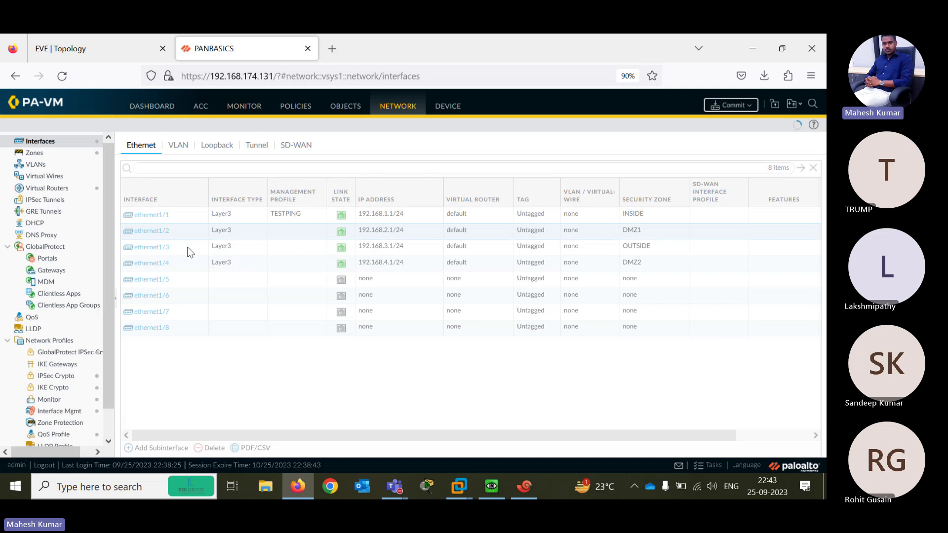
Set ethernet1/3's management profile to TESTPING and accept the warning
left_click(155, 252)
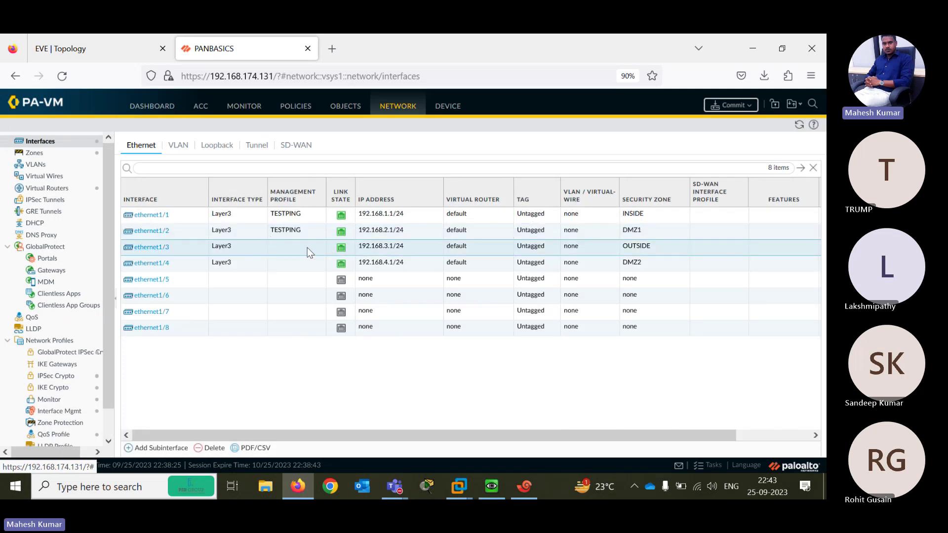
left_click(153, 252)
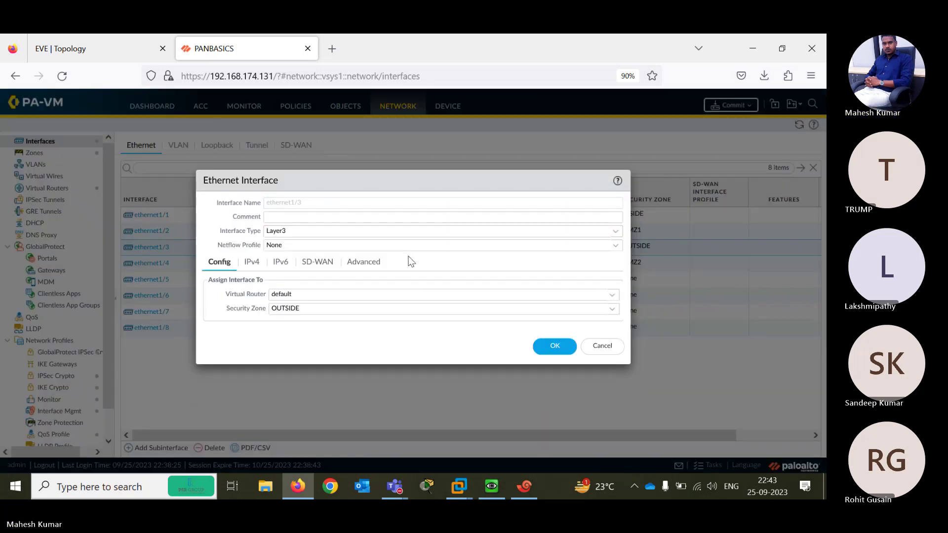
left_click(367, 266)
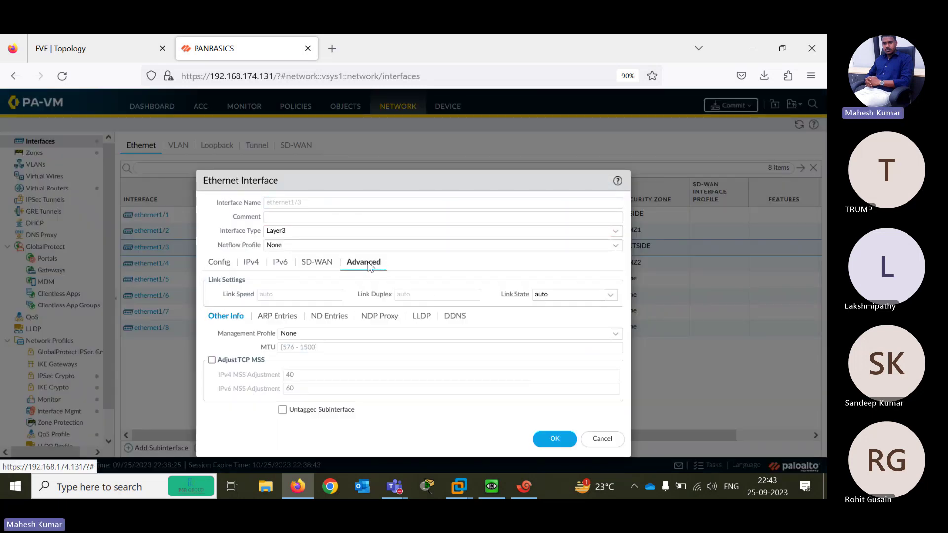
left_click(613, 335)
left_click(342, 365)
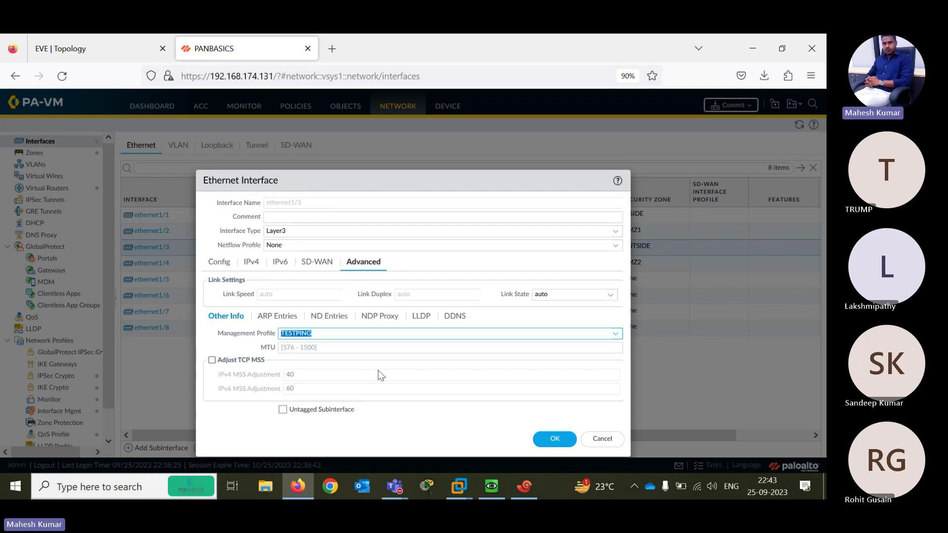
left_click(554, 439)
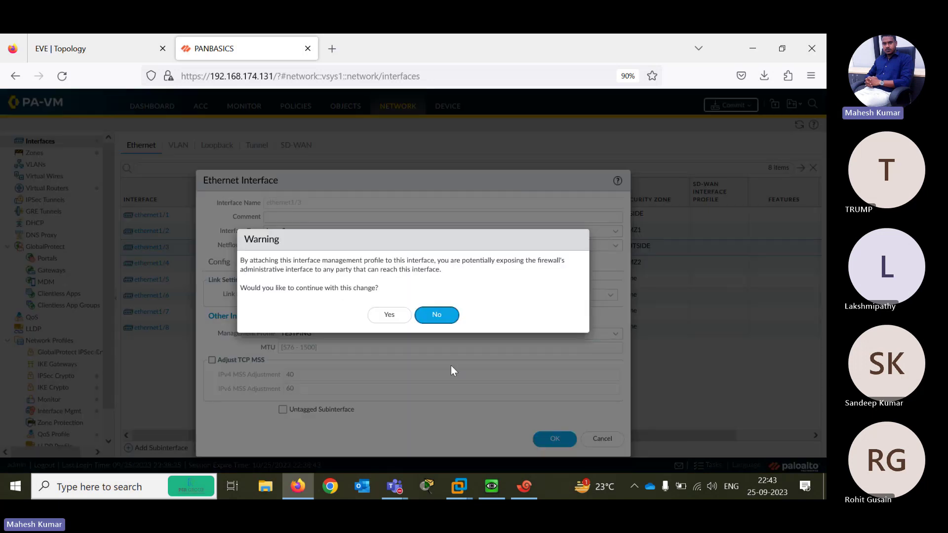
left_click(387, 315)
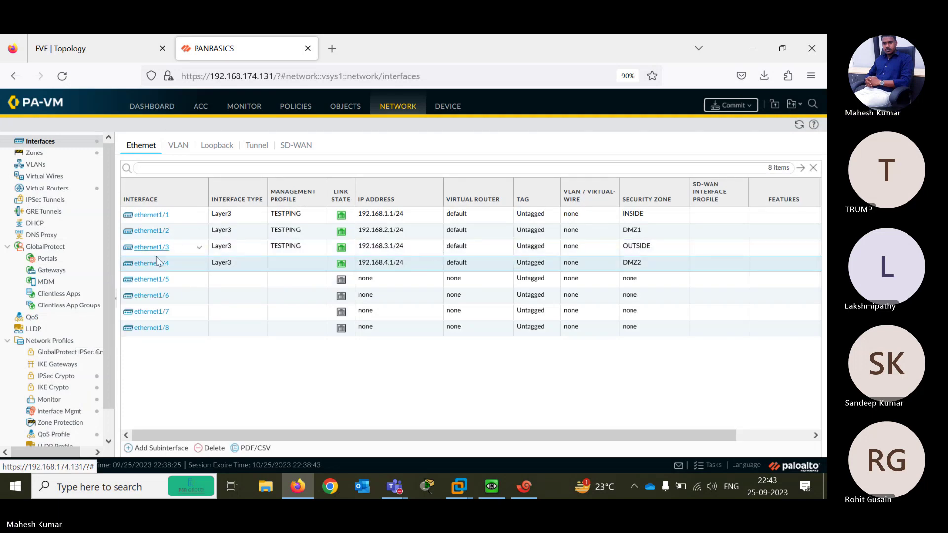
Set ethernet1/4's management profile to TESTPING and accept the warning
left_click(157, 269)
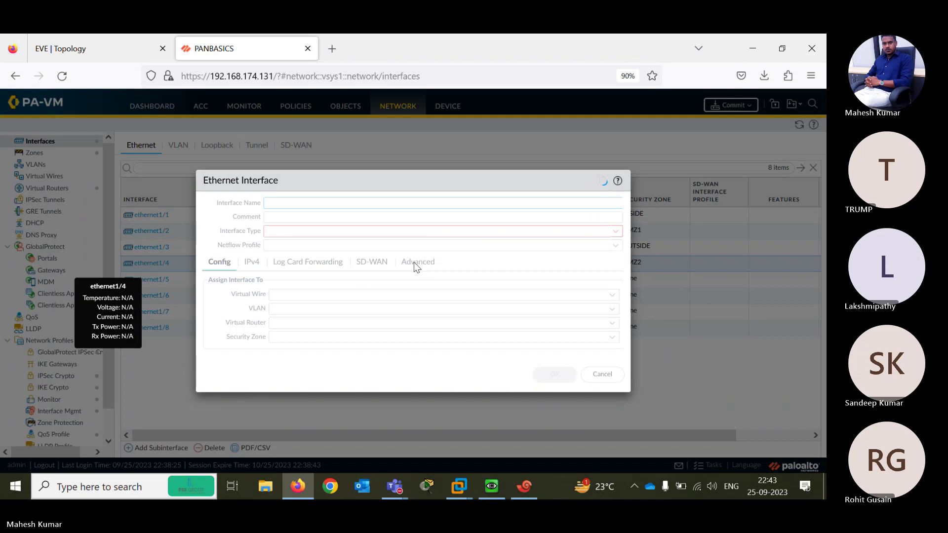
left_click(414, 262)
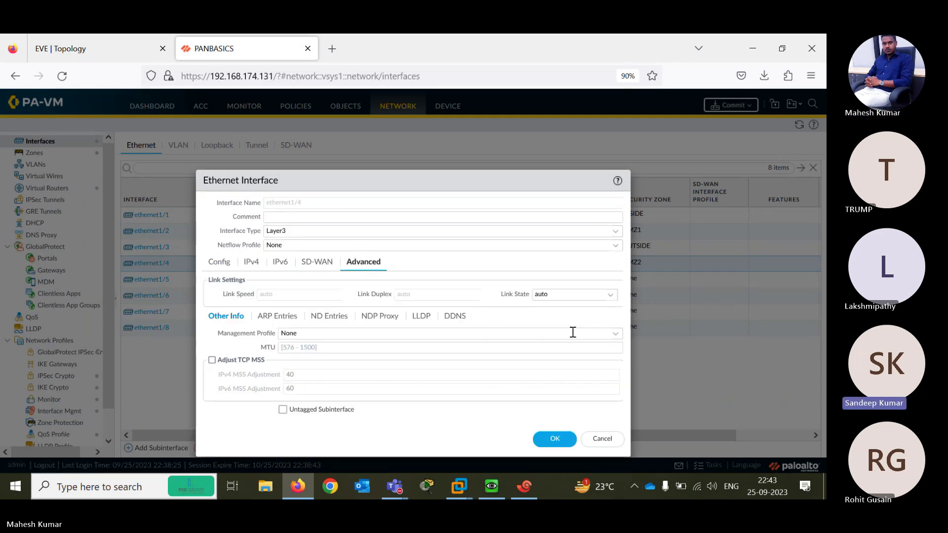
left_click(616, 335)
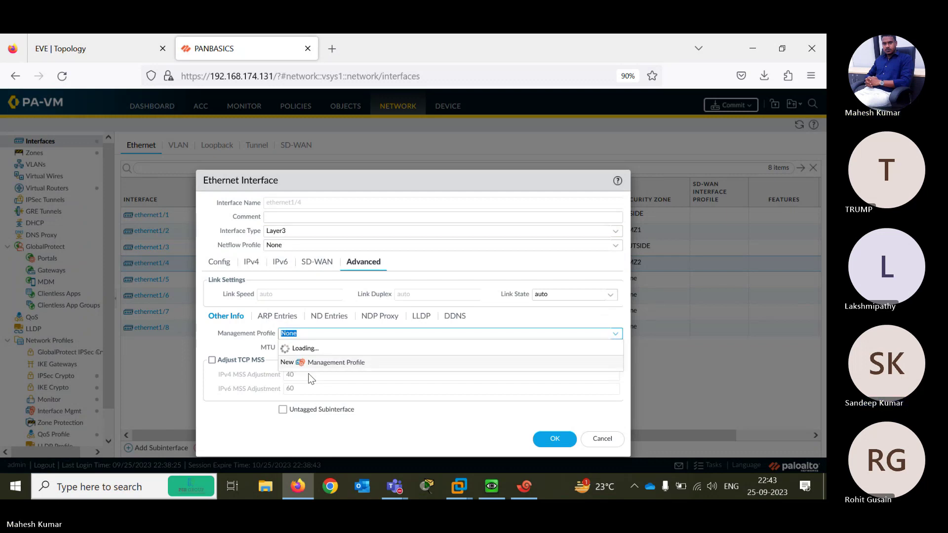
left_click(297, 362)
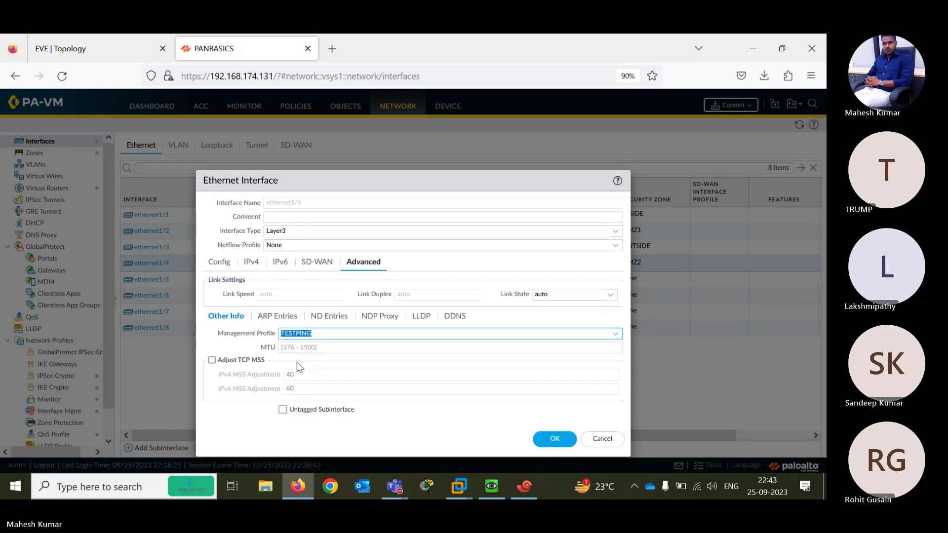
left_click(555, 440)
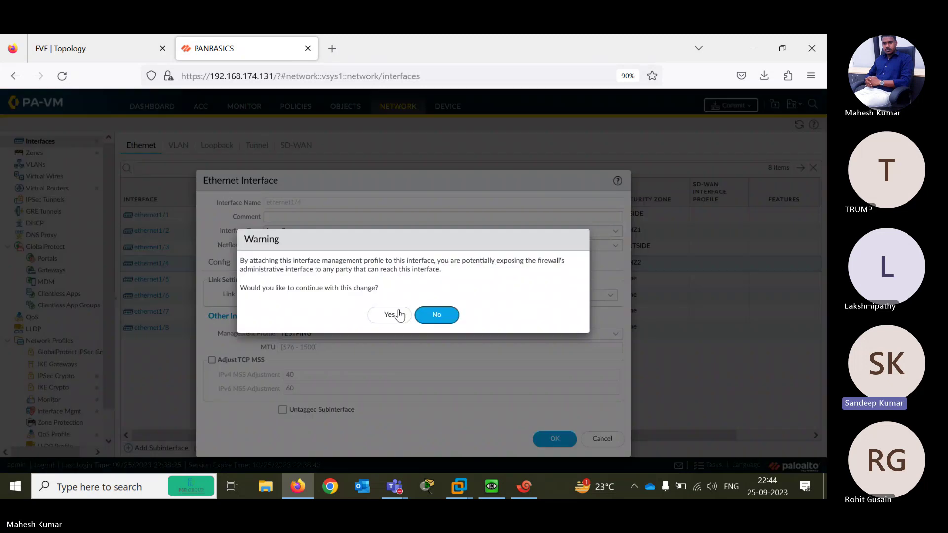
left_click(389, 316)
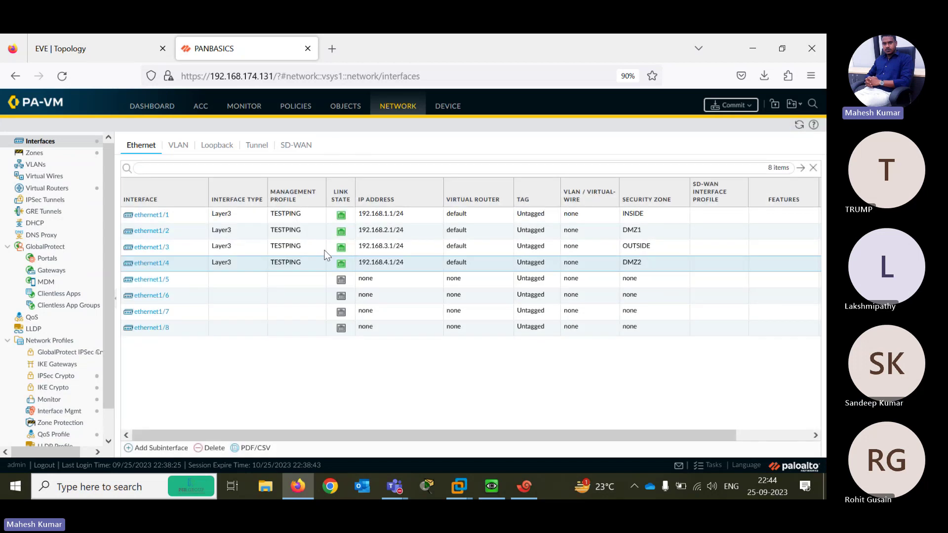
Commit all pending configuration changes and check the Tasks list for the new commit
left_click(714, 106)
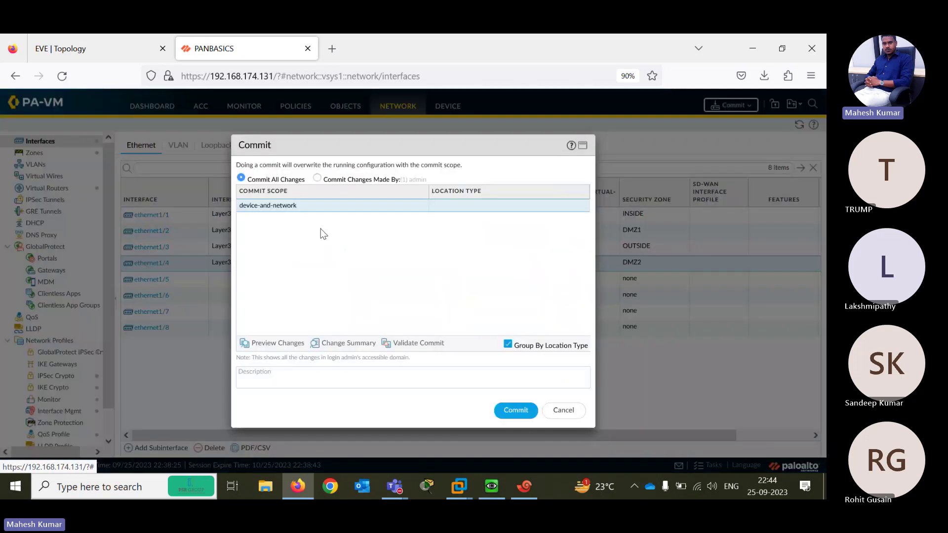
left_click(516, 411)
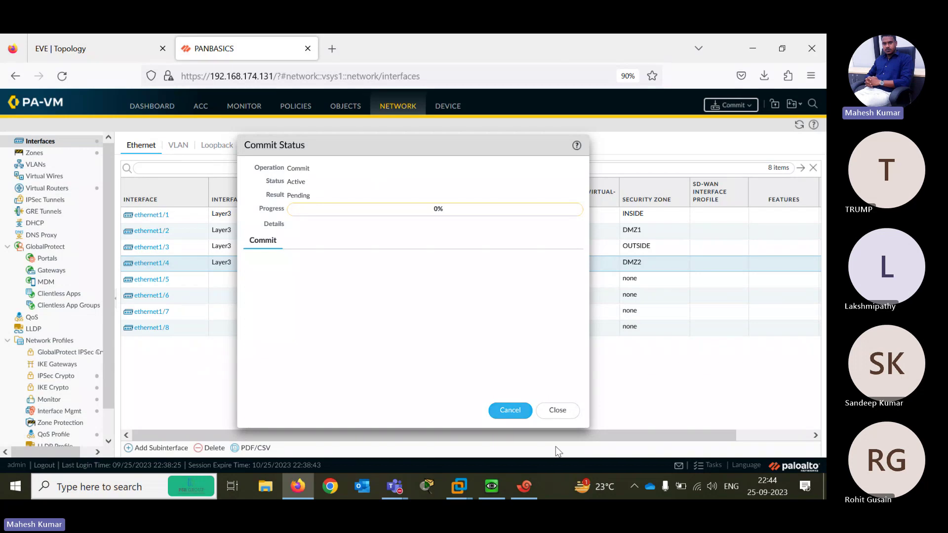
left_click(548, 413)
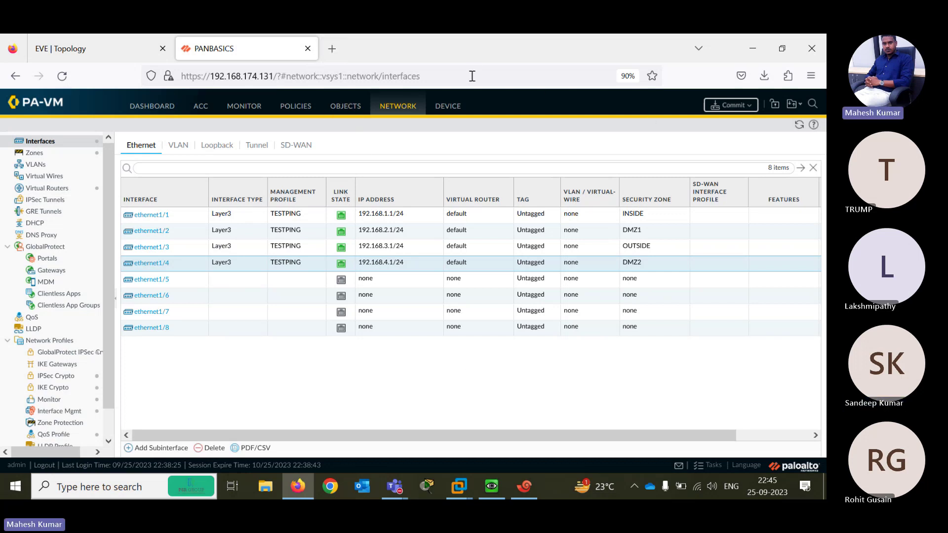
left_click(701, 466)
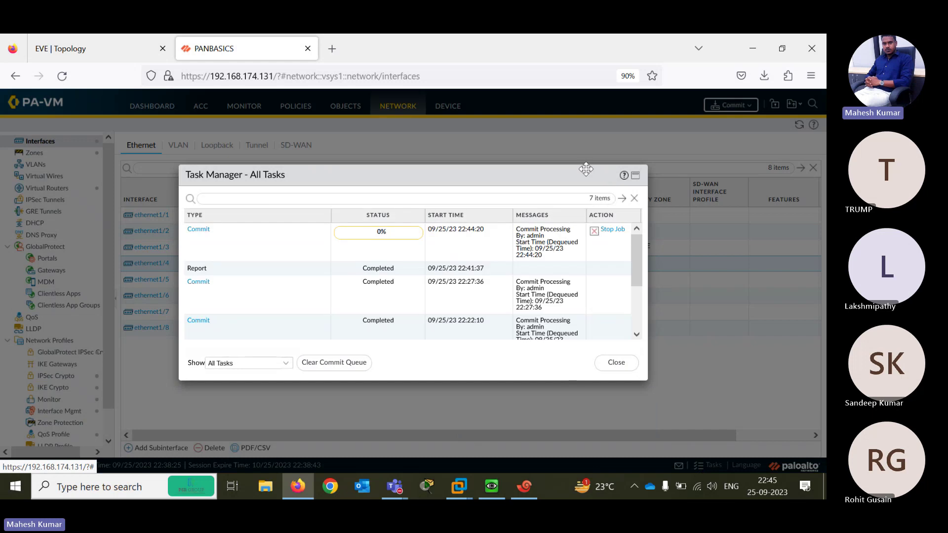
left_click(616, 363)
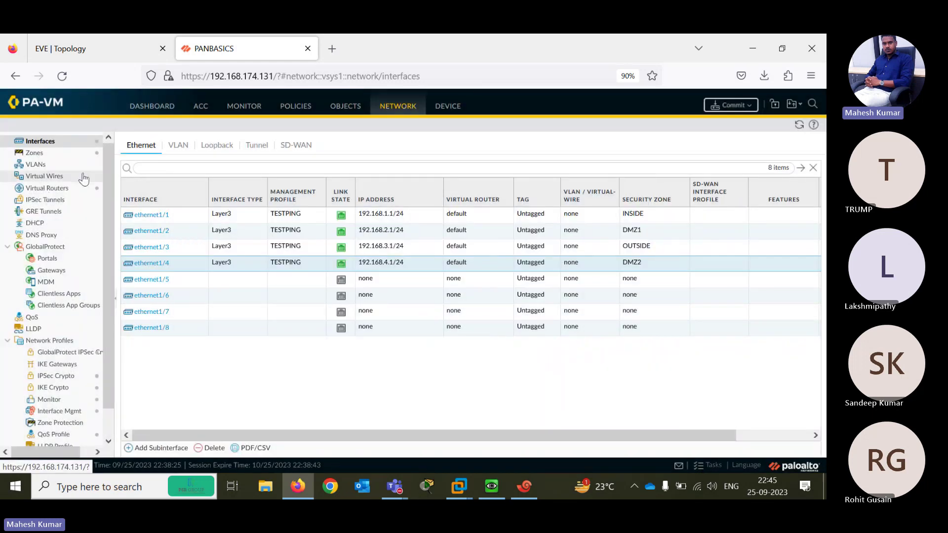
Inspect the default virtual router's route table, forwarding table and static route monitoring
left_click(34, 190)
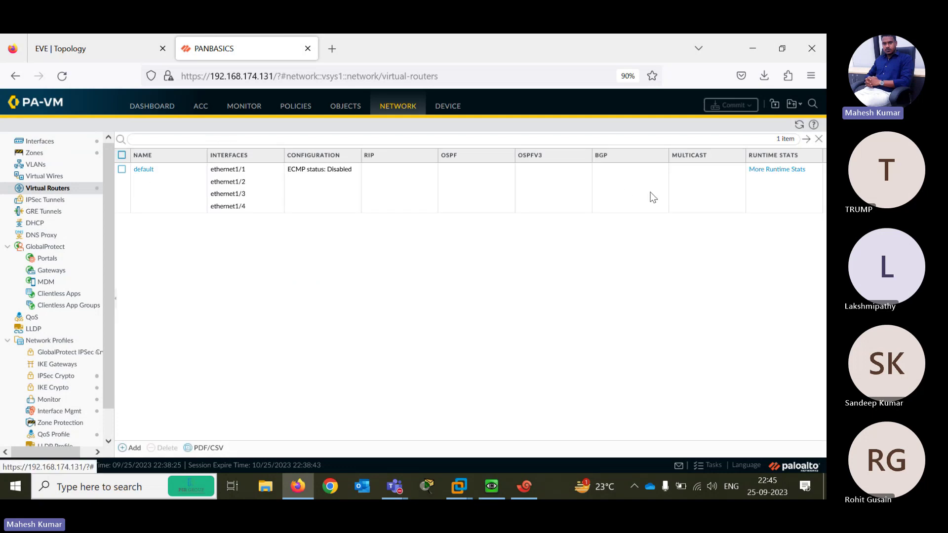
left_click(781, 169)
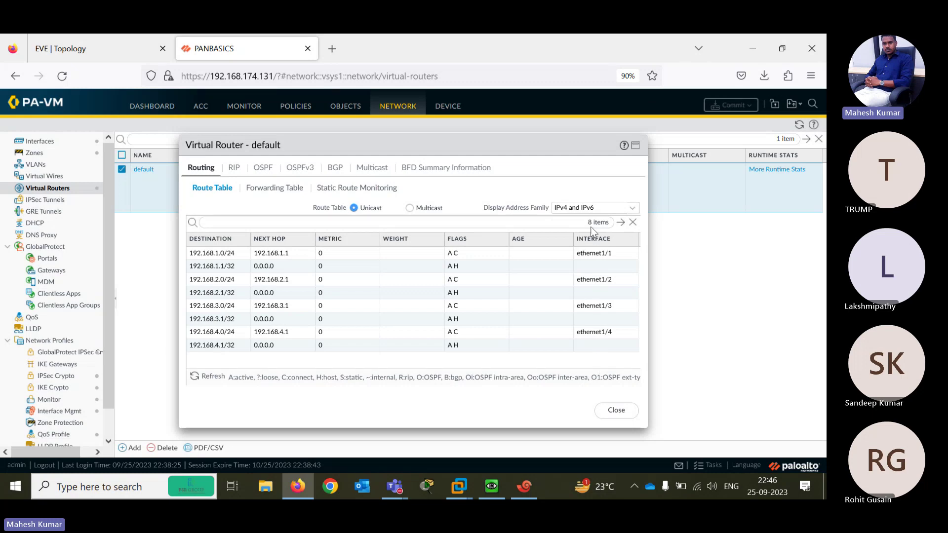
left_click(260, 192)
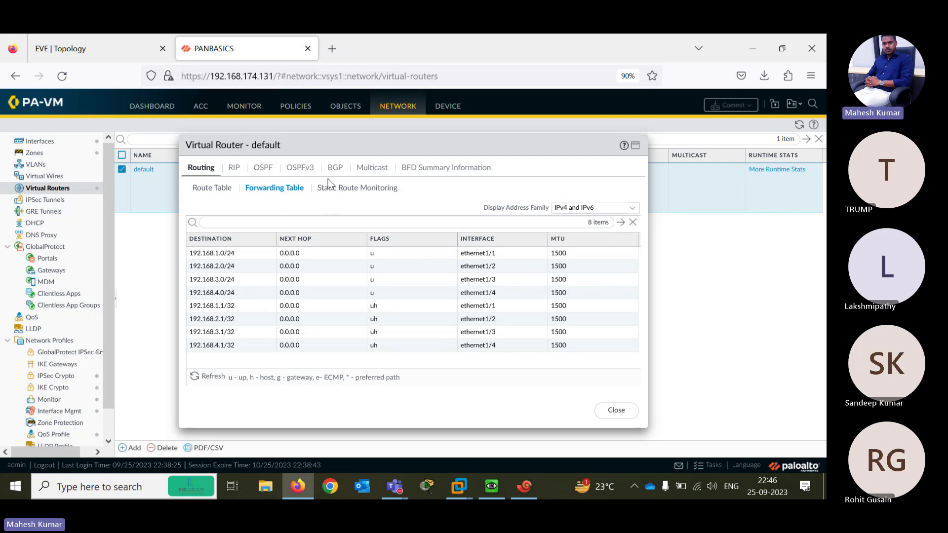
left_click(347, 192)
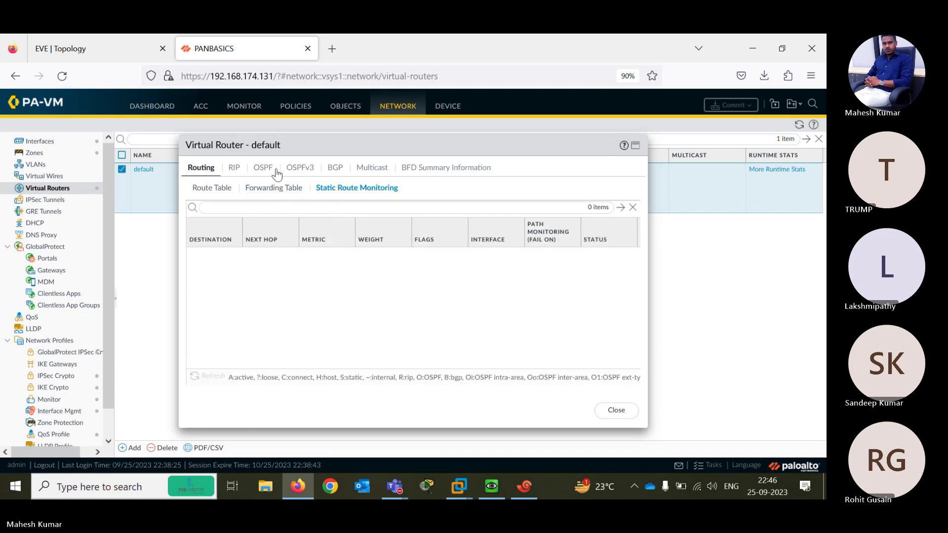
Review RIP, OSPF, OSPFv3, BGP, multicast and BFD runtime info, then check Tasks for commit completion
left_click(235, 169)
left_click(261, 170)
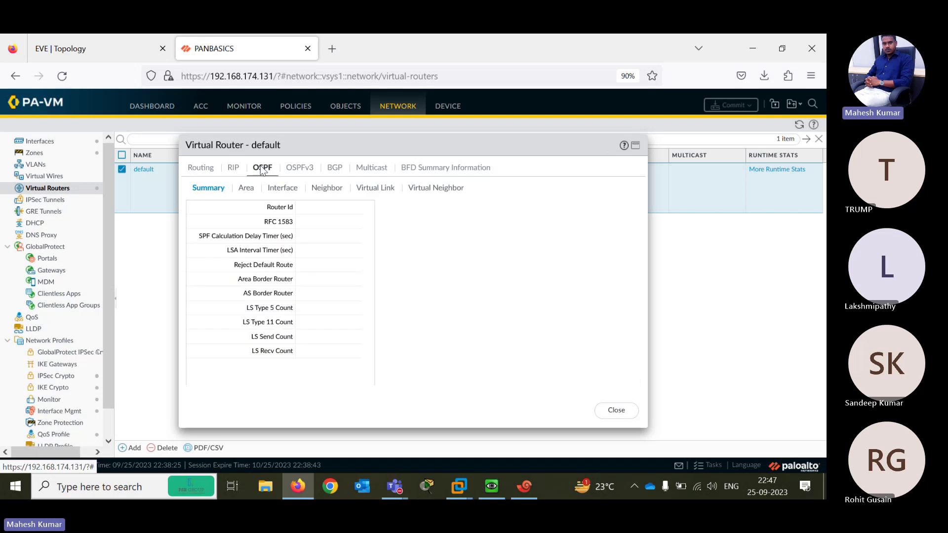
left_click(298, 170)
left_click(334, 172)
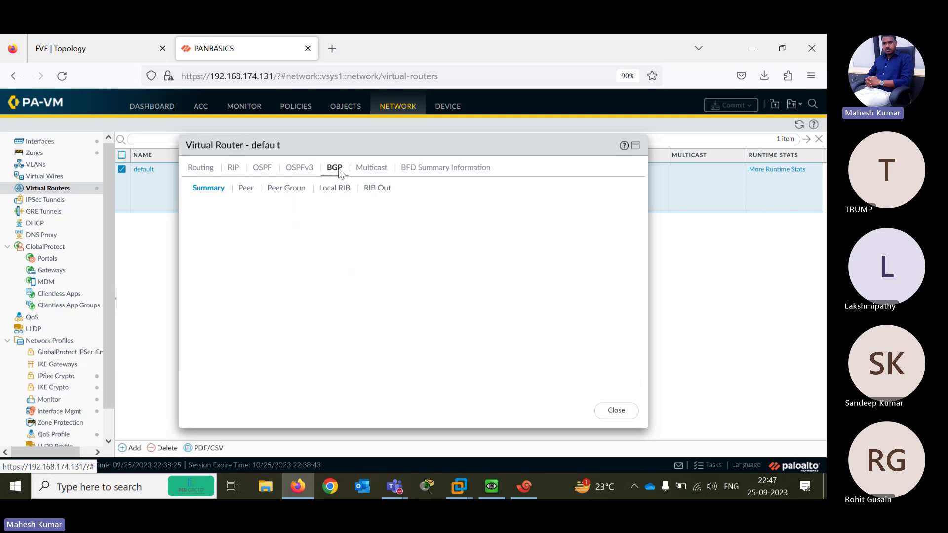
left_click(371, 170)
left_click(433, 170)
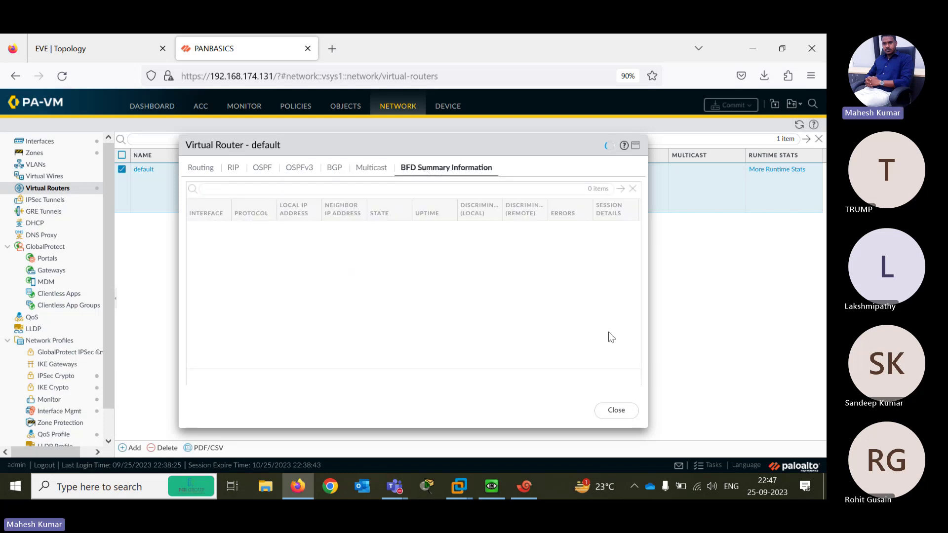
left_click(609, 411)
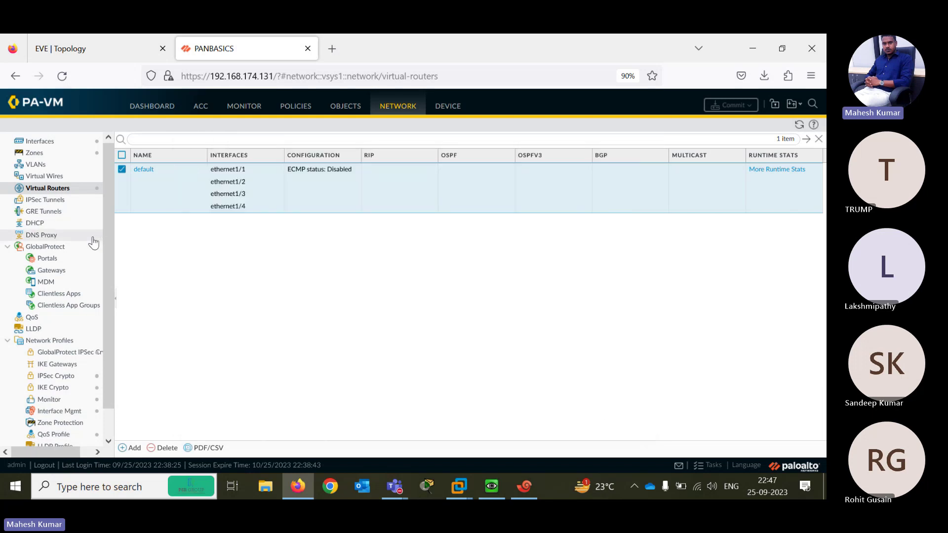
left_click_drag(106, 253, 106, 321)
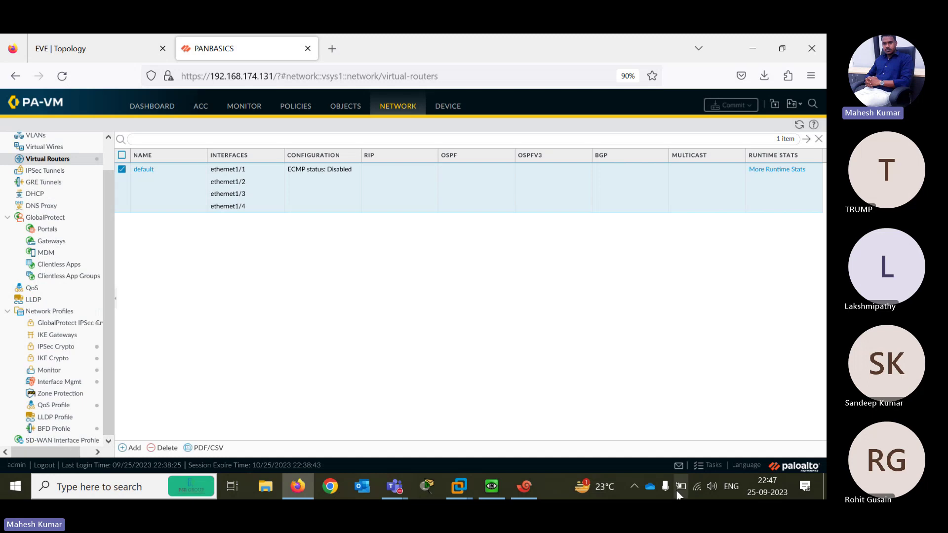
left_click(707, 469)
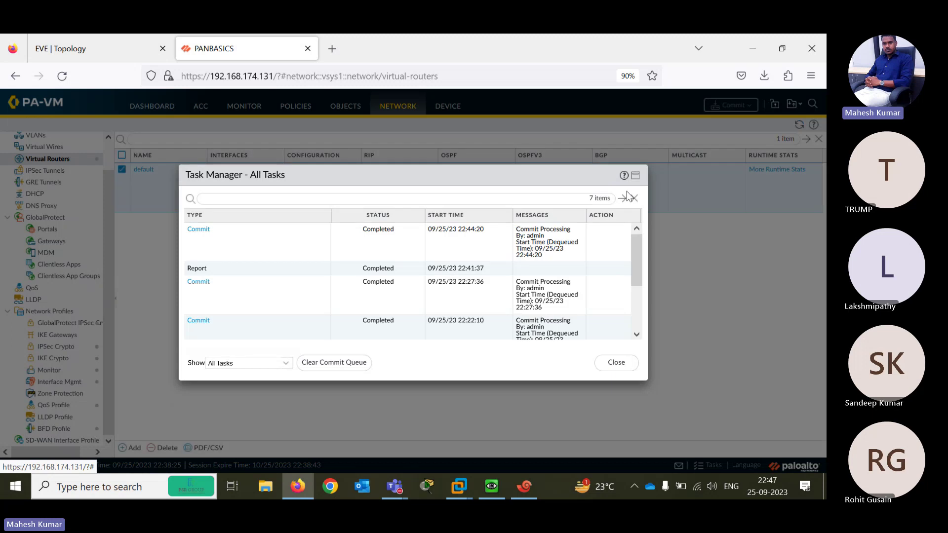
From R1, rerun the ping to the firewall at 192.168.1.1
left_click(615, 363)
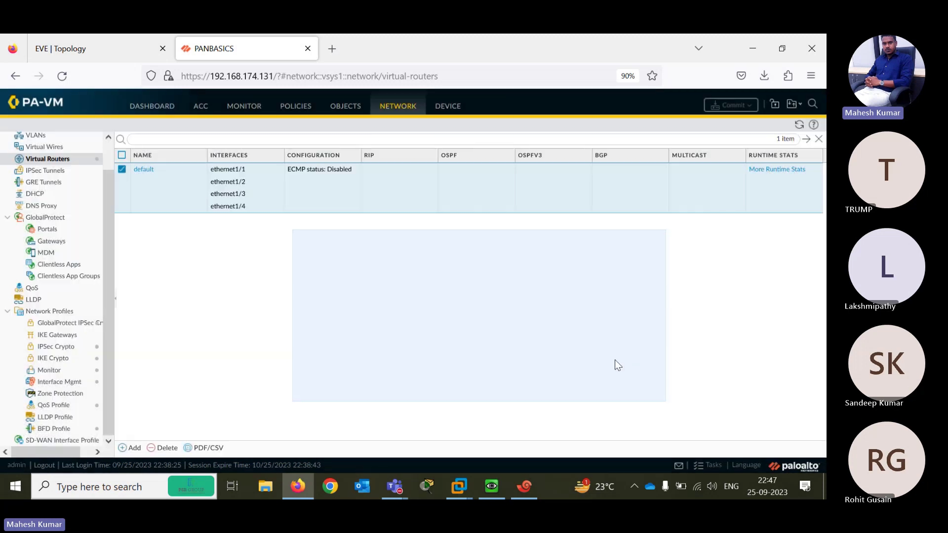
left_click(524, 486)
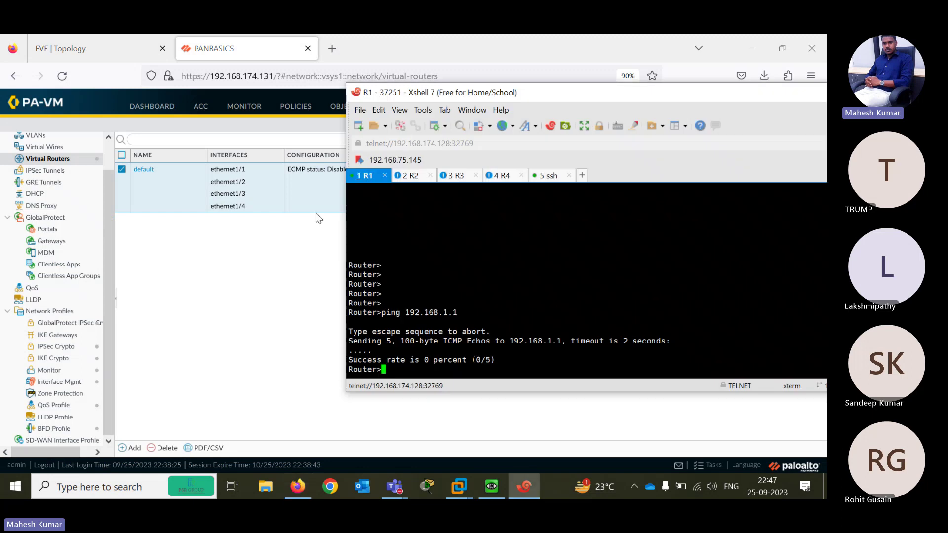
key("Return")
key("Return")
key("Return")
key("Return")
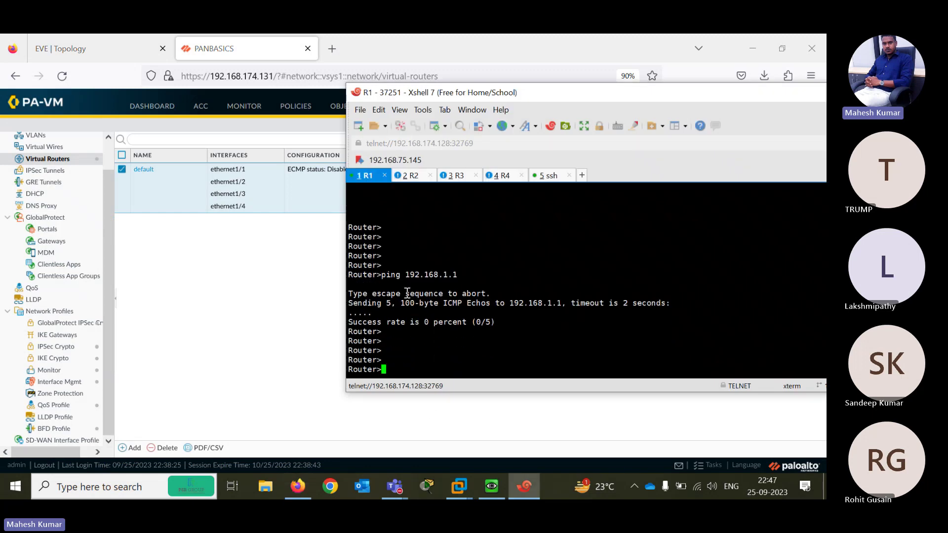
key("Up")
key("Return")
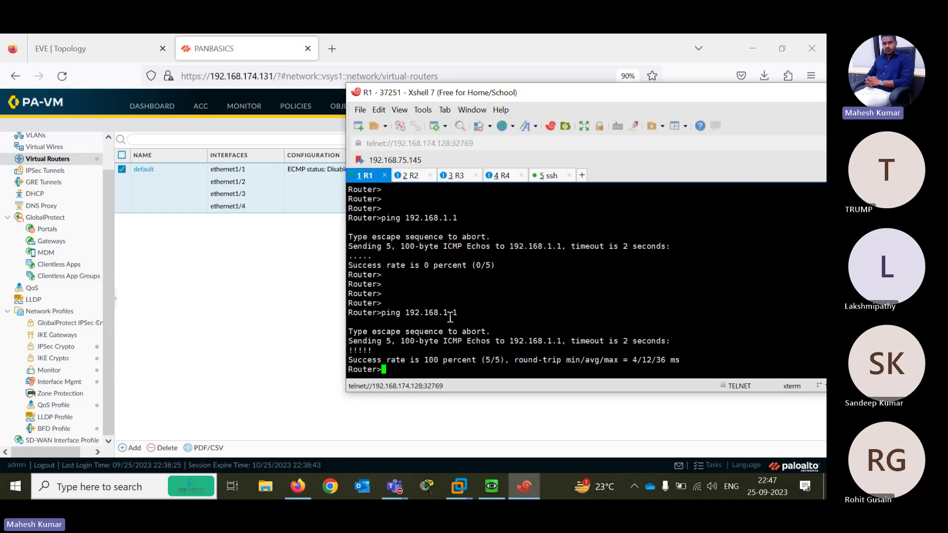
From R2, ping 192.168.2.1 and then 192.168.2.2
left_click(409, 176)
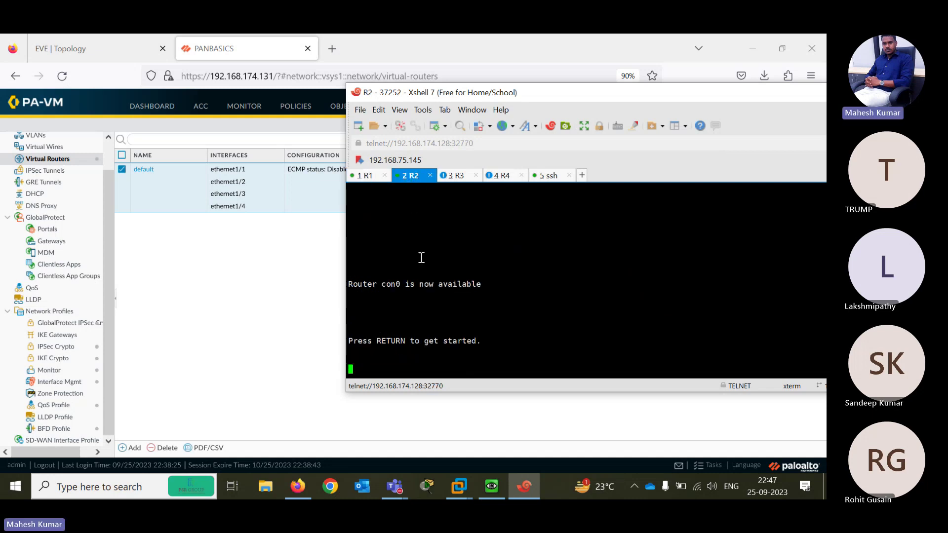
key("Return")
key("Return")
key("Return")
key("Return")
key("Return")
key("Return")
key("Return")
key("Return")
type("P")
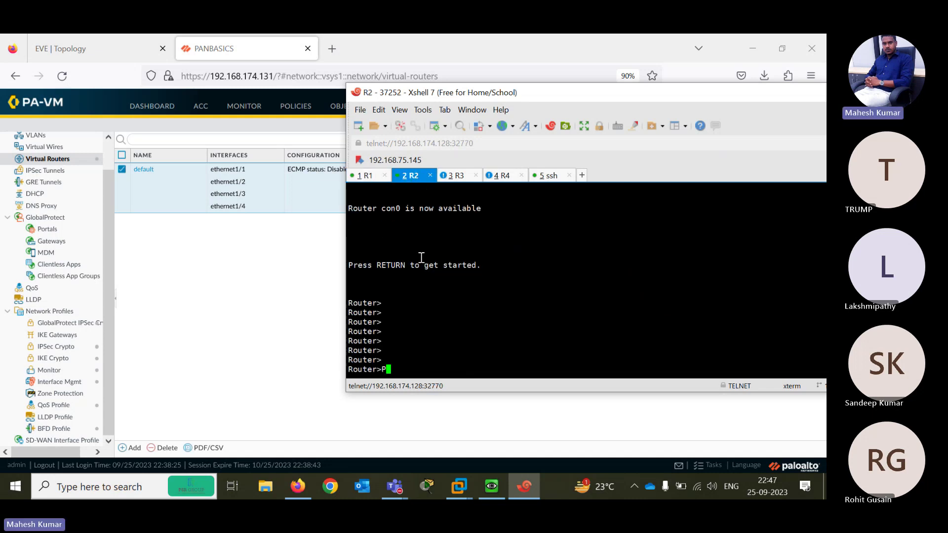
type("ING 192")
type("68.2.1")
key("Return")
key("Up")
key("BackSpace")
type("2")
key("Return")
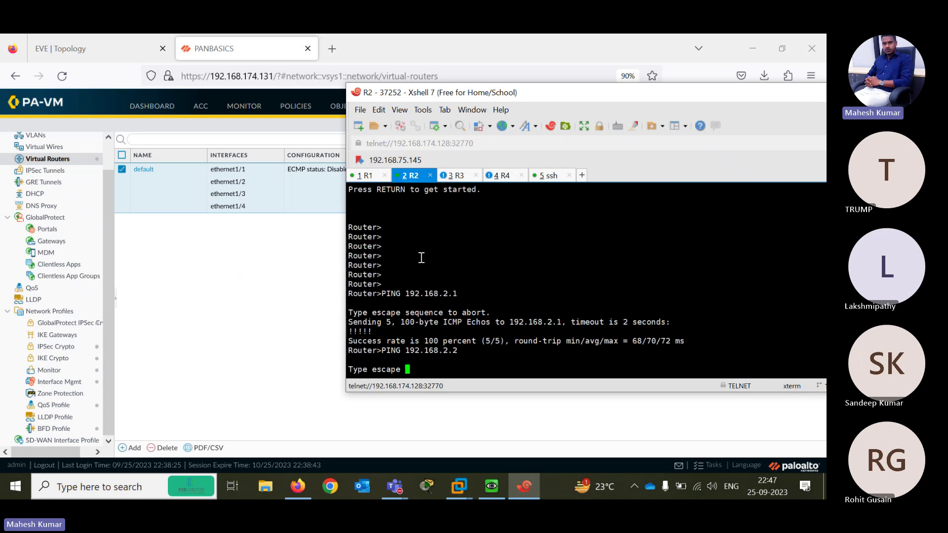
Check the topology diagram, then ping 192.168.3.1 from R3
left_click(454, 176)
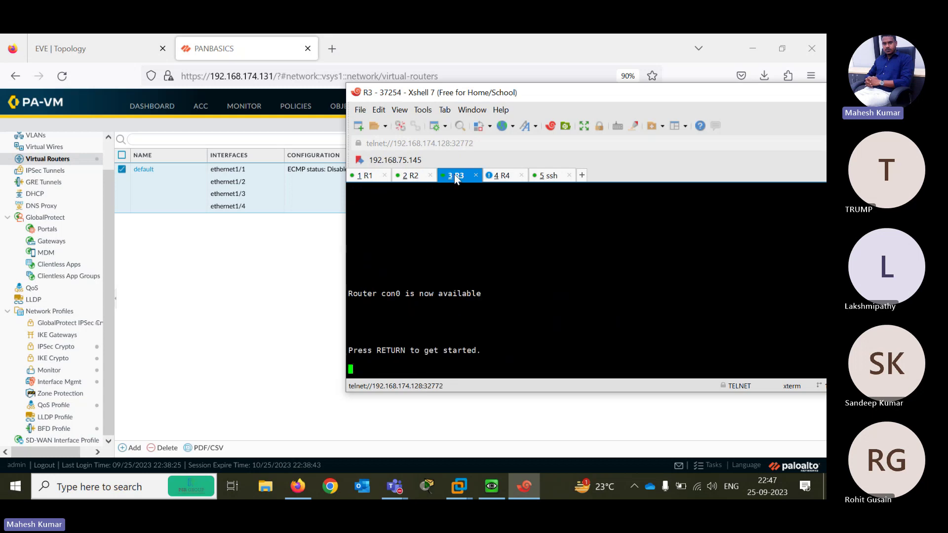
left_click(128, 35)
left_click(114, 42)
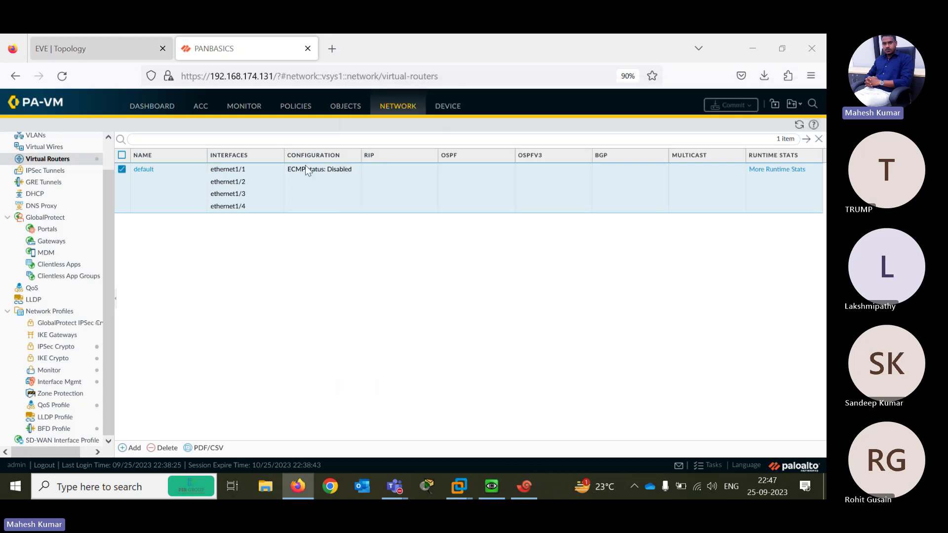
left_click(525, 486)
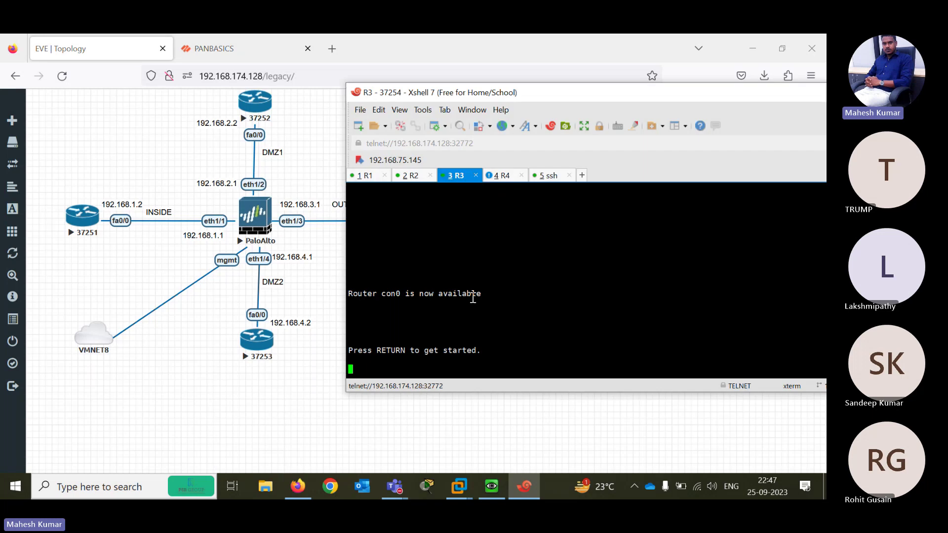
key("Return")
key("Return")
key("Return")
key("Return")
key("Return")
key("Return")
key("Return")
key("Return")
key("Return")
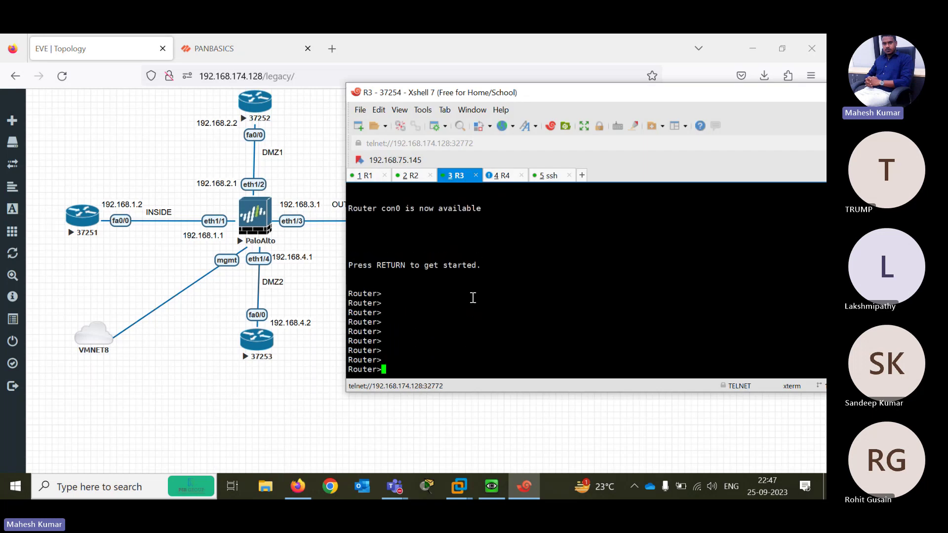
type("PING 192.168.3.1")
key("Return")
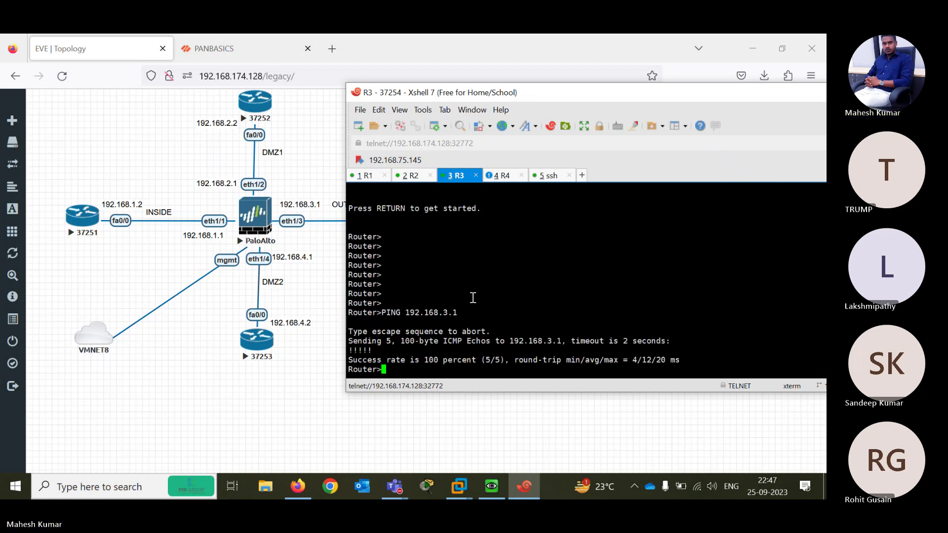
From R4, ping the firewall at 192.168.4.1
left_click(501, 176)
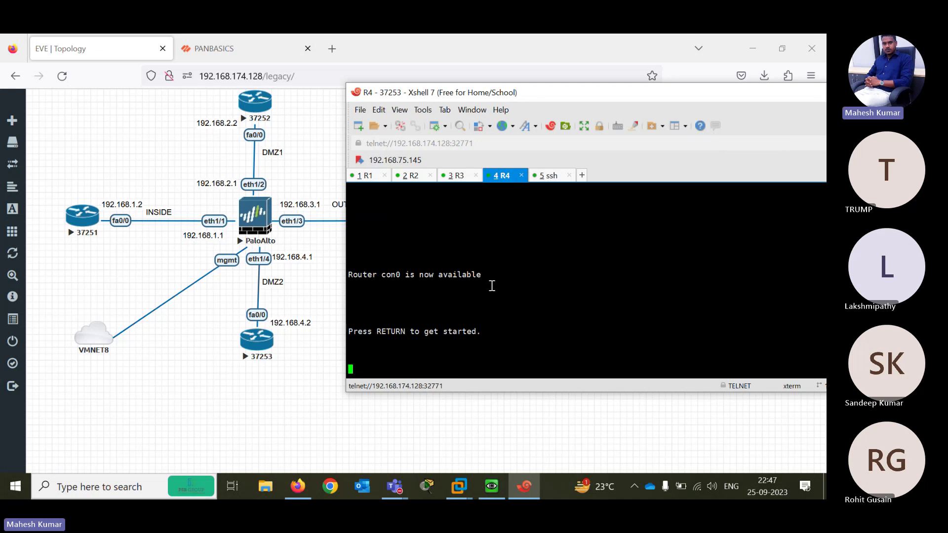
key("Return")
key("Return")
key("Return")
key("Return")
key("Return")
key("Return")
type("P")
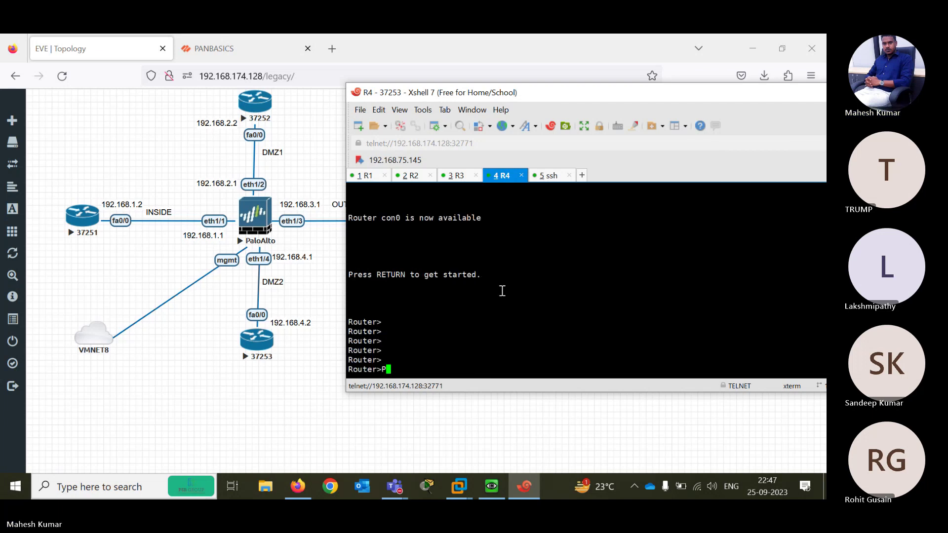
type("ING 192.168.4.1")
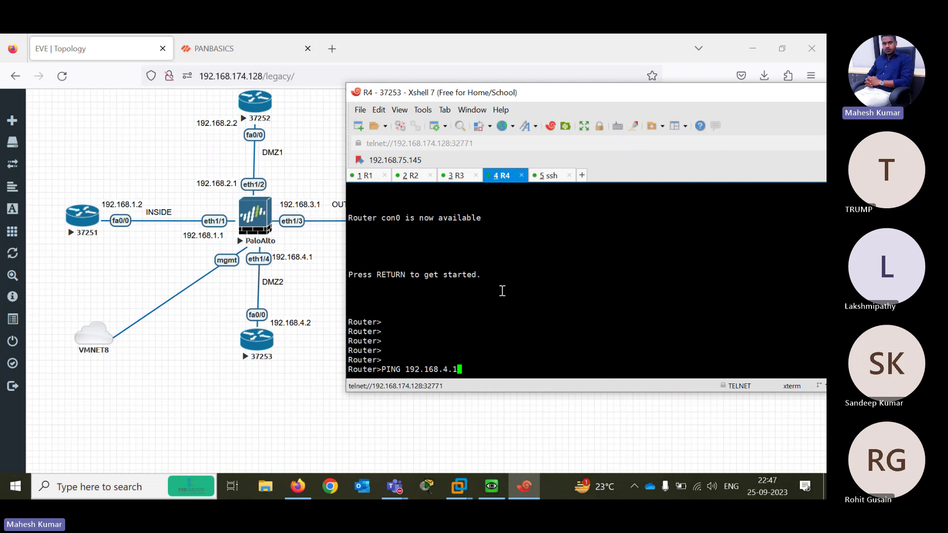
key("Return")
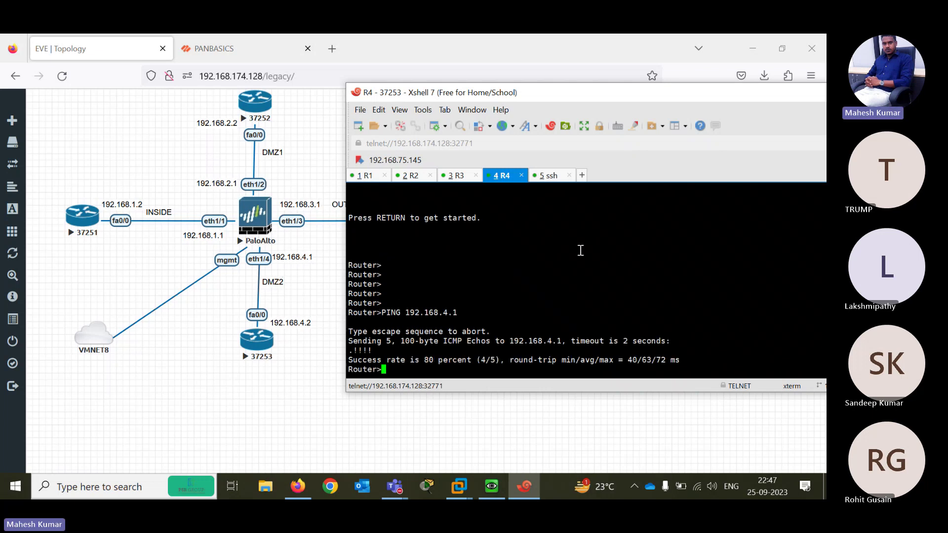
left_click(548, 176)
In the firewall SSH session, run 'ping host 192.168.1.2' toward R1
key("Return")
key("Return")
key("Return")
key("Return")
key("Return")
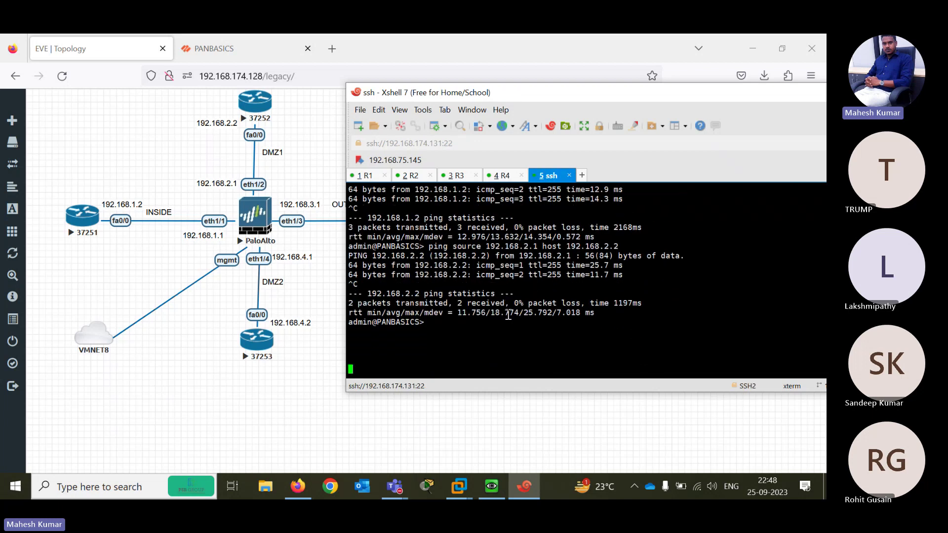
key("Return")
key("Return")
key("Return")
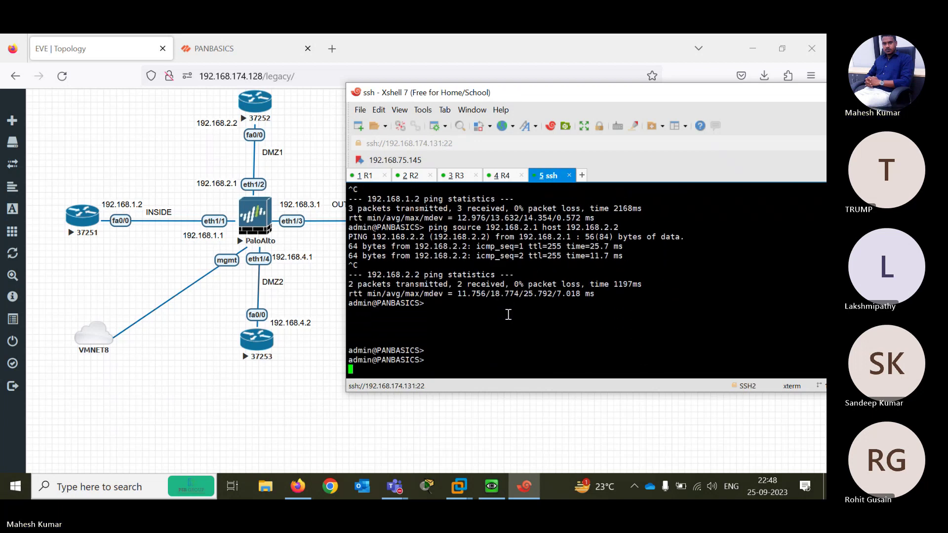
key("Return")
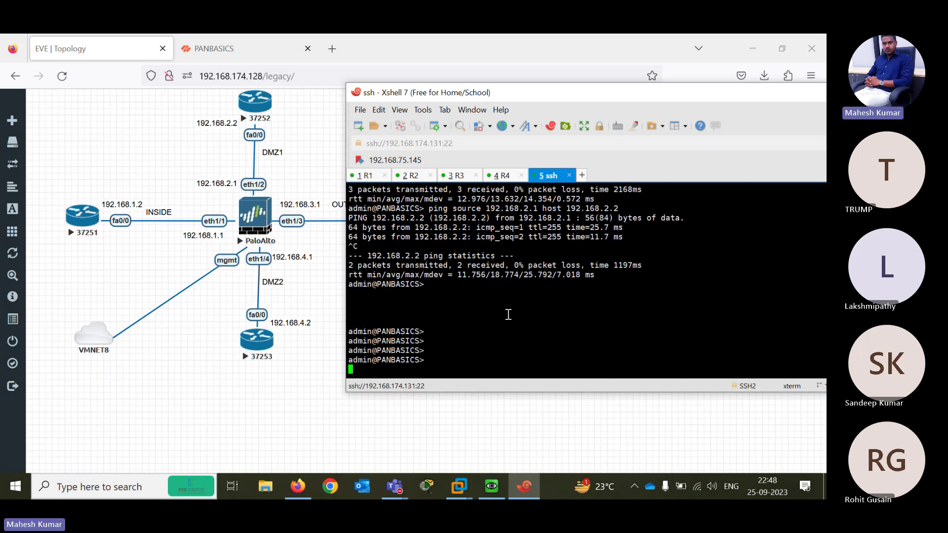
key("Return")
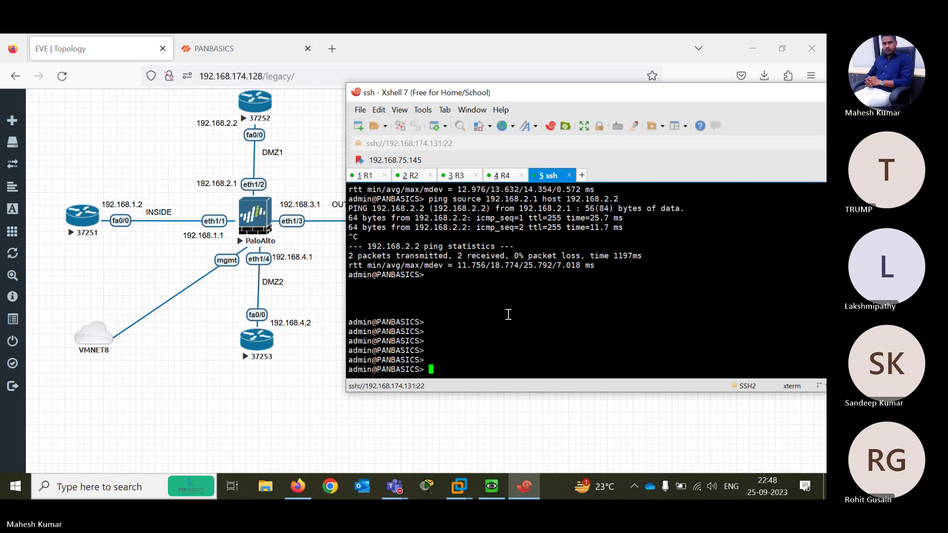
type("PING host")
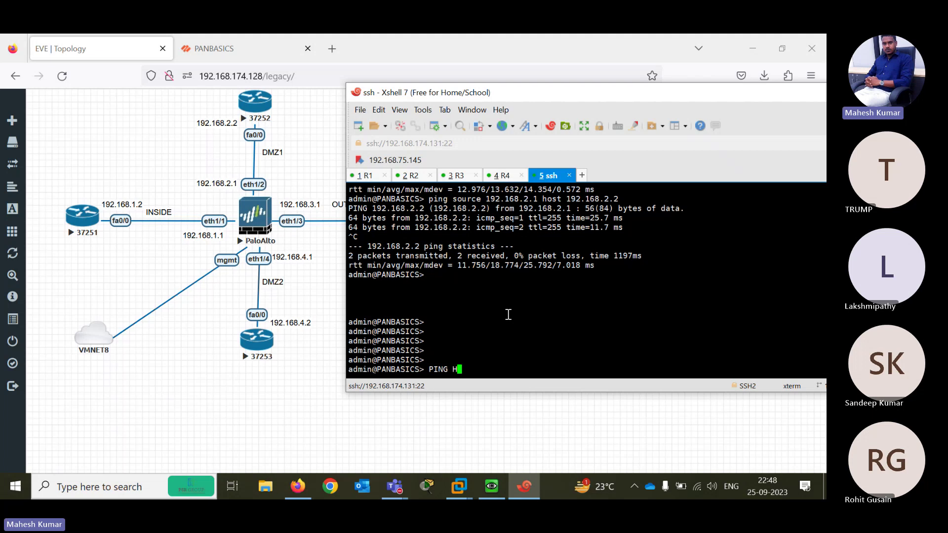
key("BackSpace")
key("BackSpace")
key("BackSpace")
key("BackSpace")
key("BackSpace")
key("BackSpace")
key("BackSpace")
key("BackSpace")
key("BackSpace")
key("BackSpace")
type("pnng ")
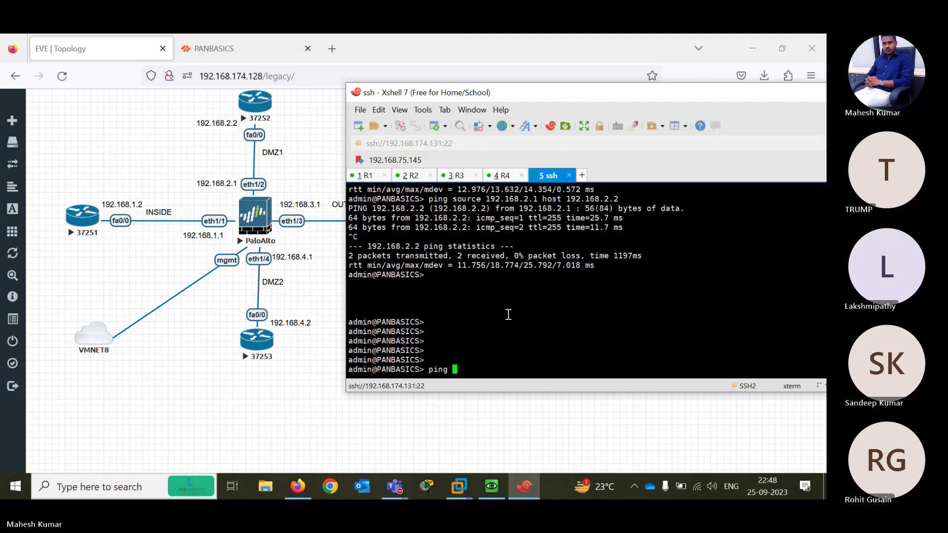
type("host 192.168.1.2")
key("Return")
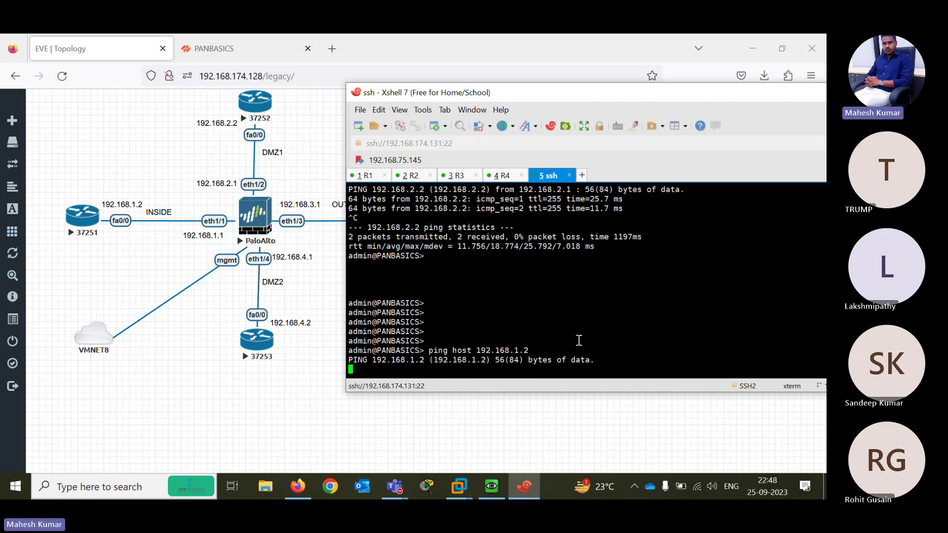